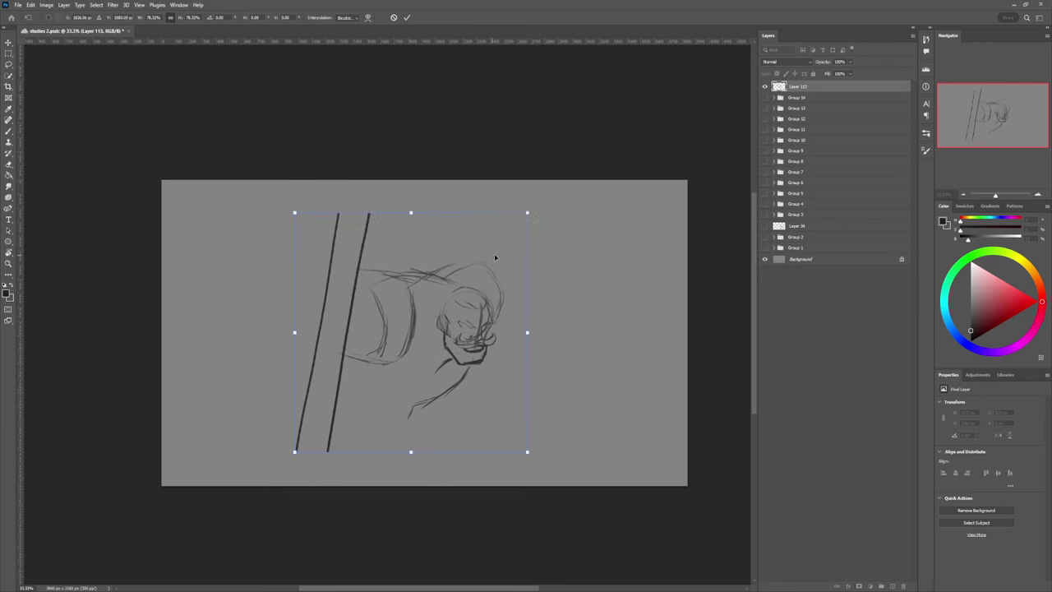
# - Move the sketch slightly up and to the right, and extend its two slanted pole lines to the canvas edges
pyautogui.moveTo(495, 255); pyautogui.dragTo(507, 248)
pyautogui.press('Return')
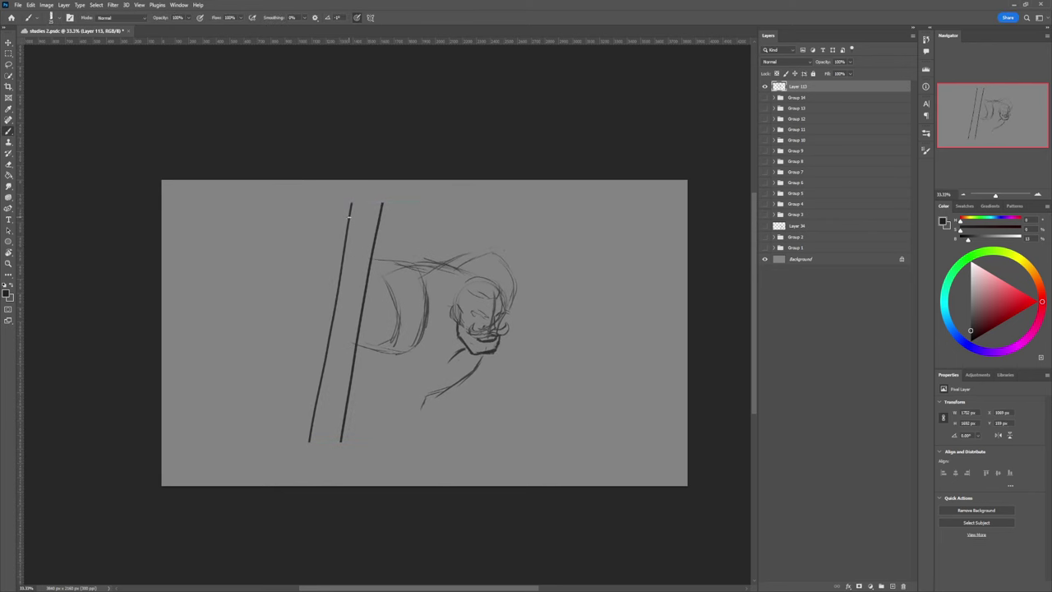
pyautogui.moveTo(350, 207)
pyautogui.mouseDown()
pyautogui.moveTo(373, 87)
pyautogui.moveTo(381, 204)
pyautogui.mouseUp()
pyautogui.moveTo(341, 434); pyautogui.dragTo(324, 590)
pyautogui.hotkey('ctrl', 'z')
pyautogui.moveTo(341, 431); pyautogui.dragTo(320, 482)
pyautogui.moveTo(309, 439); pyautogui.dragTo(297, 490)
# - Sketch the curved upper edge and firm right edge of a clamp block around the pole, cleaning up stray lines with the eraser
pyautogui.moveTo(345, 265)
pyautogui.mouseDown()
pyautogui.moveTo(389, 273)
pyautogui.moveTo(376, 339)
pyautogui.mouseUp()
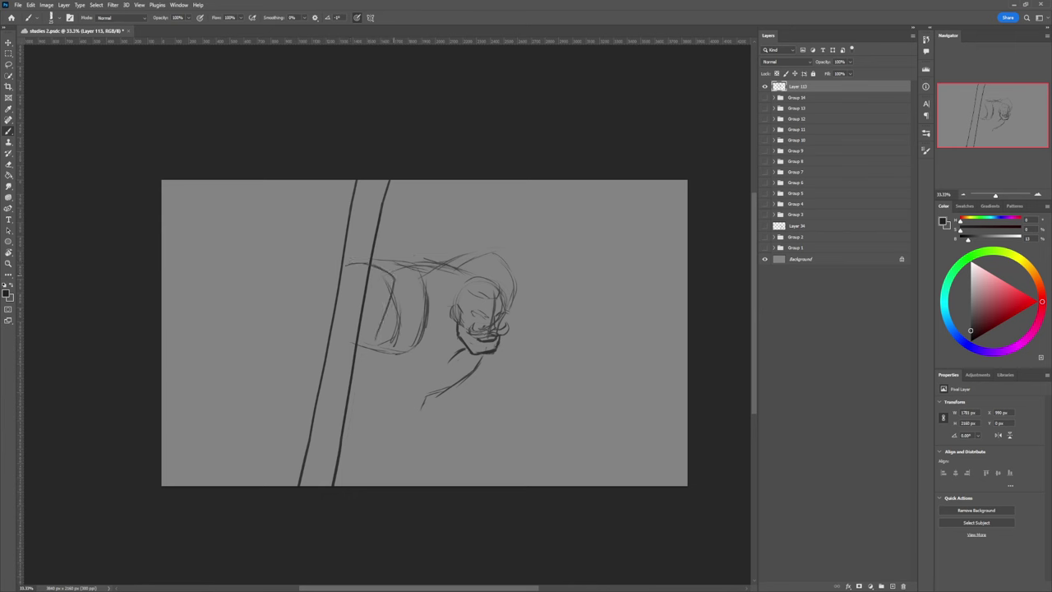
pyautogui.moveTo(392, 283); pyautogui.dragTo(375, 369)
pyautogui.press('e')
pyautogui.moveTo(381, 319); pyautogui.dragTo(374, 363)
pyautogui.moveTo(388, 296); pyautogui.dragTo(383, 330)
pyautogui.press('b')
pyautogui.moveTo(395, 278)
pyautogui.mouseDown()
pyautogui.moveTo(373, 362)
pyautogui.moveTo(378, 350)
pyautogui.mouseUp()
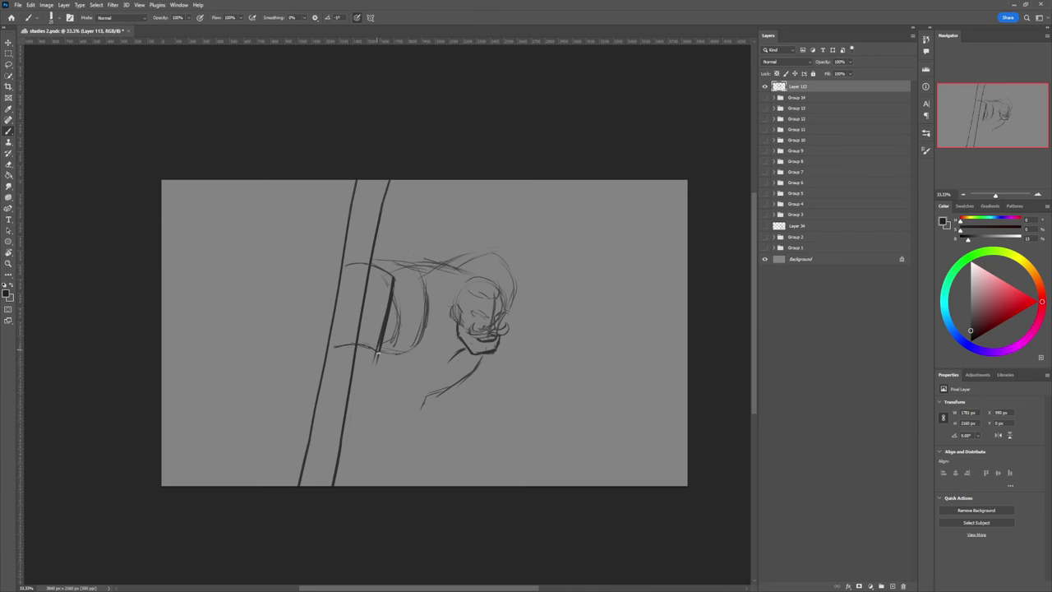
pyautogui.moveTo(380, 361); pyautogui.dragTo(380, 352)
pyautogui.press('e')
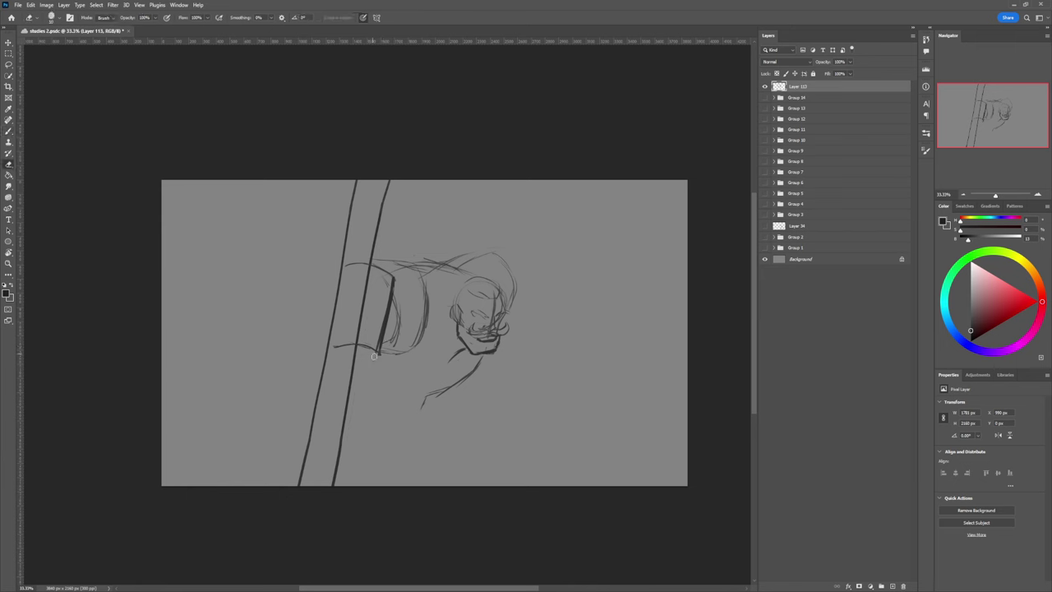
pyautogui.press('b')
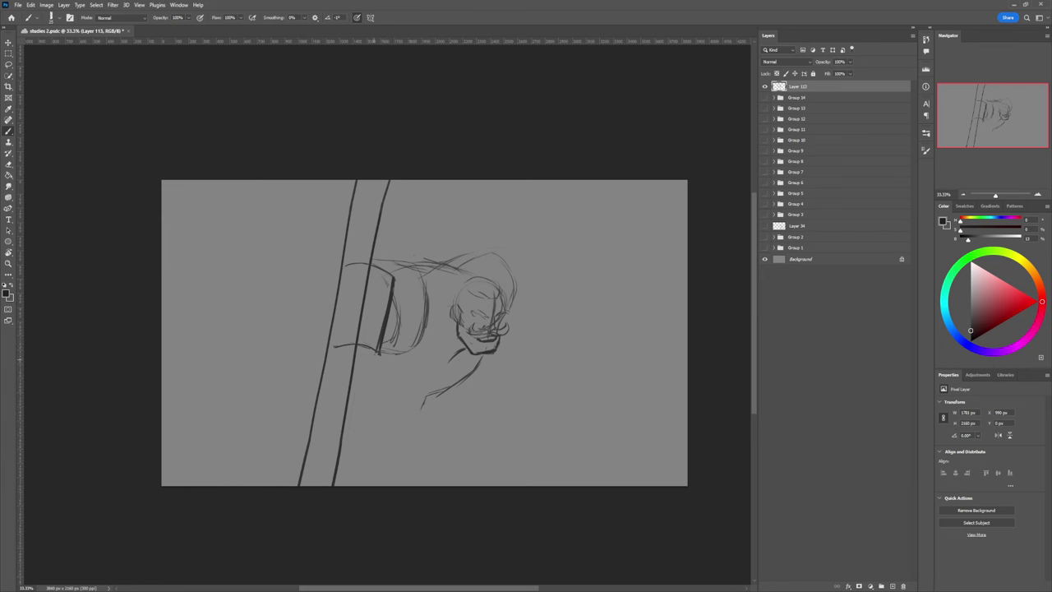
# - Draw the clamp block's lower edge and front corner edge, and erase the left pole line crossing the block
pyautogui.moveTo(373, 353)
pyautogui.mouseDown()
pyautogui.moveTo(368, 367)
pyautogui.moveTo(330, 367)
pyautogui.moveTo(330, 348)
pyautogui.moveTo(314, 339)
pyautogui.mouseUp()
pyautogui.moveTo(343, 264)
pyautogui.mouseDown()
pyautogui.moveTo(320, 255)
pyautogui.moveTo(342, 283)
pyautogui.moveTo(338, 301)
pyautogui.moveTo(344, 267)
pyautogui.moveTo(331, 348)
pyautogui.mouseUp()
pyautogui.press('e')
pyautogui.moveTo(341, 268); pyautogui.dragTo(327, 341)
pyautogui.moveTo(341, 272); pyautogui.dragTo(332, 335)
pyautogui.moveTo(340, 290); pyautogui.dragTo(345, 269)
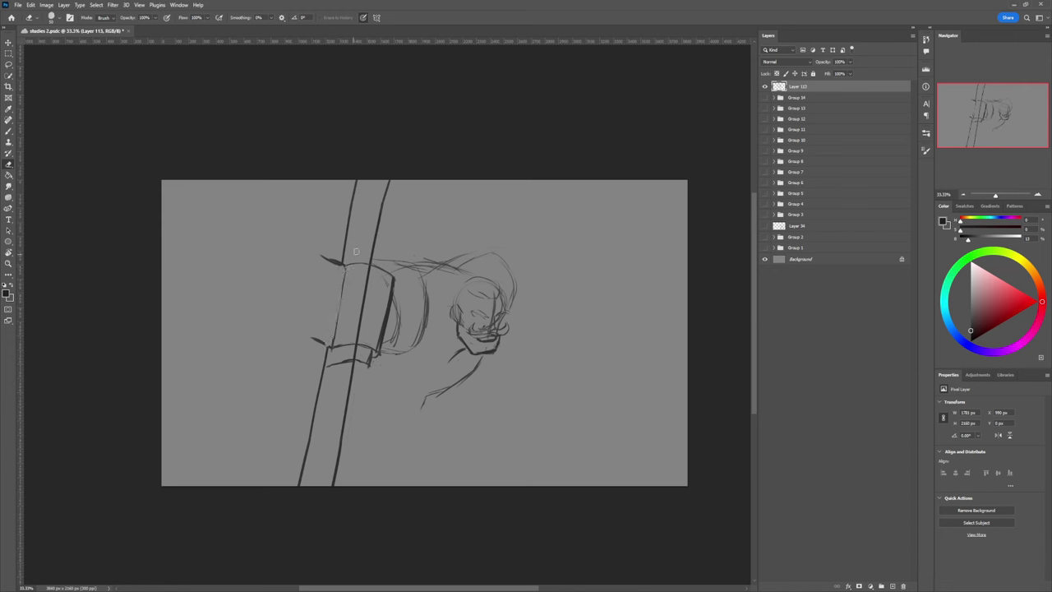
# - Erase the right pole line inside the clamp block and add a stepped collar beneath it around the pole
pyautogui.press('b')
pyautogui.press('e')
pyautogui.moveTo(358, 344); pyautogui.dragTo(370, 267)
pyautogui.press('b')
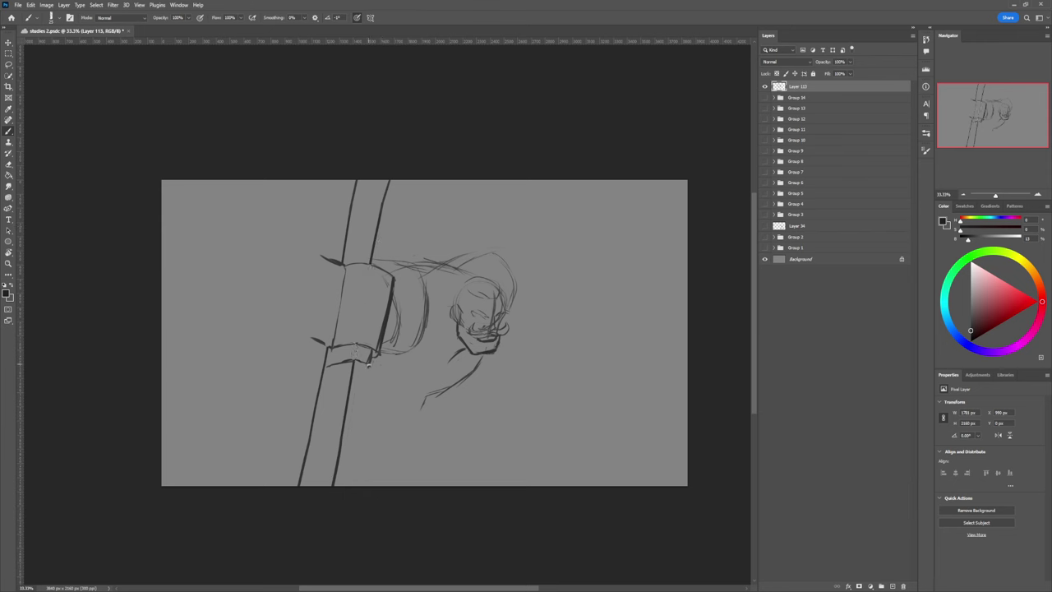
pyautogui.moveTo(365, 363)
pyautogui.mouseDown()
pyautogui.moveTo(355, 381)
pyautogui.moveTo(326, 377)
pyautogui.moveTo(337, 360)
pyautogui.moveTo(352, 371)
pyautogui.mouseUp()
pyautogui.press('e')
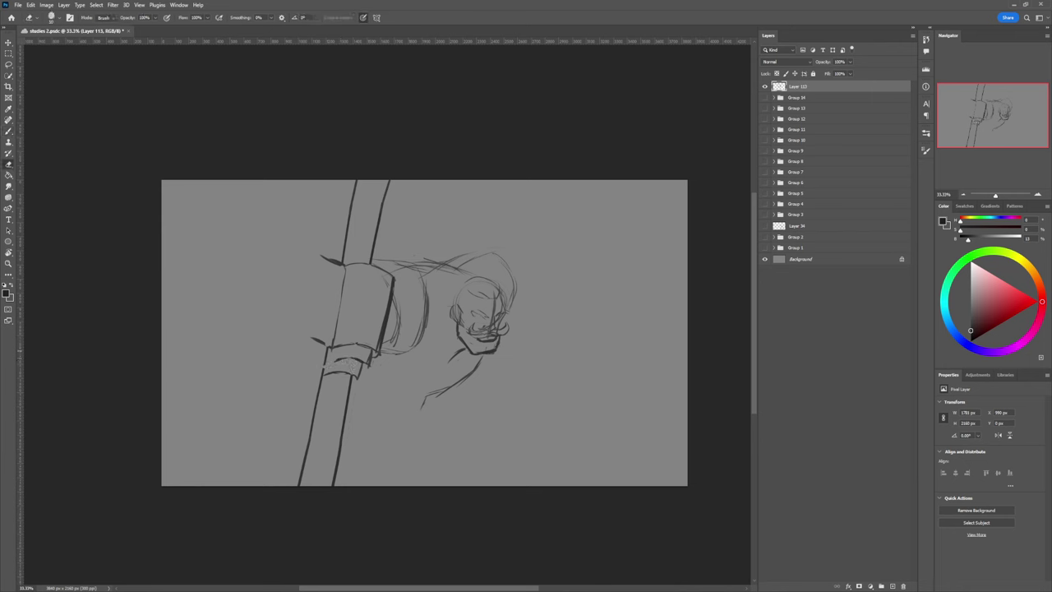
pyautogui.press('b')
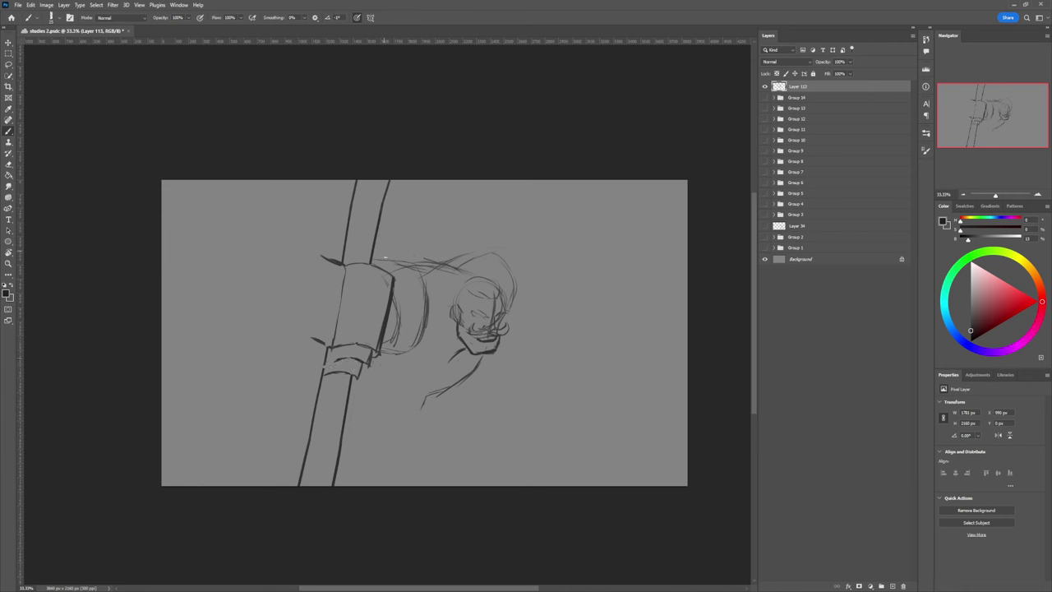
# - Sketch the curved back rim above the clamp block and close off its left side face with slanted edges
pyautogui.moveTo(387, 275); pyautogui.dragTo(392, 256)
pyautogui.moveTo(363, 245); pyautogui.dragTo(352, 251)
pyautogui.moveTo(357, 246)
pyautogui.mouseDown()
pyautogui.moveTo(317, 239)
pyautogui.moveTo(333, 263)
pyautogui.moveTo(306, 252)
pyautogui.mouseUp()
pyautogui.moveTo(325, 347); pyautogui.dragTo(297, 330)
pyautogui.moveTo(310, 263)
pyautogui.mouseDown()
pyautogui.moveTo(295, 325)
pyautogui.moveTo(299, 313)
pyautogui.mouseUp()
pyautogui.moveTo(302, 294); pyautogui.dragTo(294, 337)
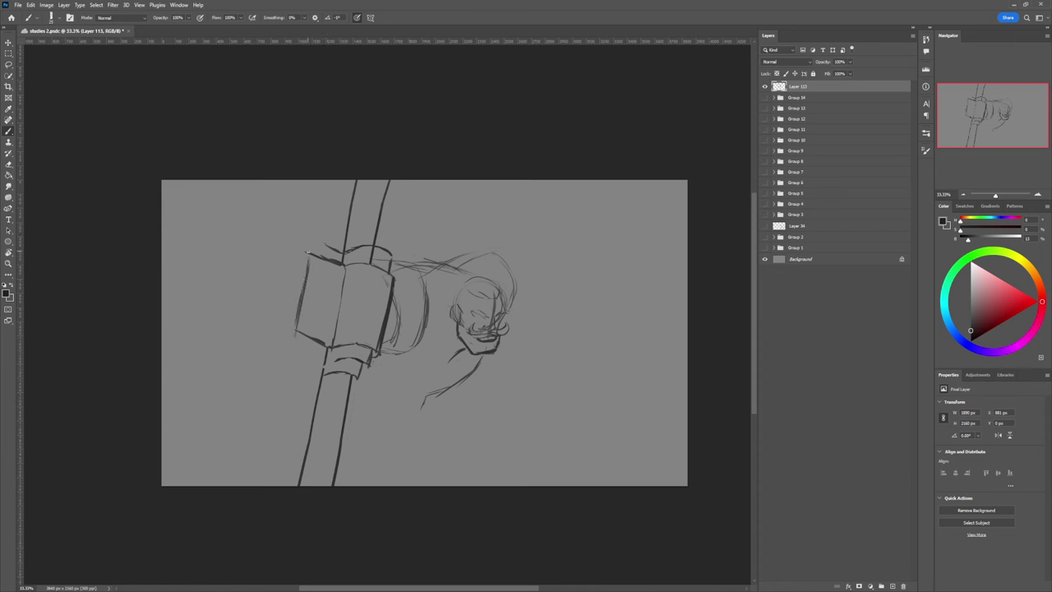
pyautogui.moveTo(304, 252); pyautogui.dragTo(289, 324)
pyautogui.moveTo(307, 240)
pyautogui.mouseDown()
pyautogui.moveTo(303, 255)
pyautogui.moveTo(318, 238)
pyautogui.moveTo(292, 335)
pyautogui.mouseUp()
# - Draw two long parallel curves from the canvas top past the block's left side to the lower-left corner, and save the document
pyautogui.moveTo(309, 277)
pyautogui.mouseDown()
pyautogui.moveTo(312, 162)
pyautogui.moveTo(312, 253)
pyautogui.moveTo(276, 376)
pyautogui.moveTo(209, 472)
pyautogui.moveTo(186, 485)
pyautogui.mouseUp()
pyautogui.hotkey('ctrl', 's')
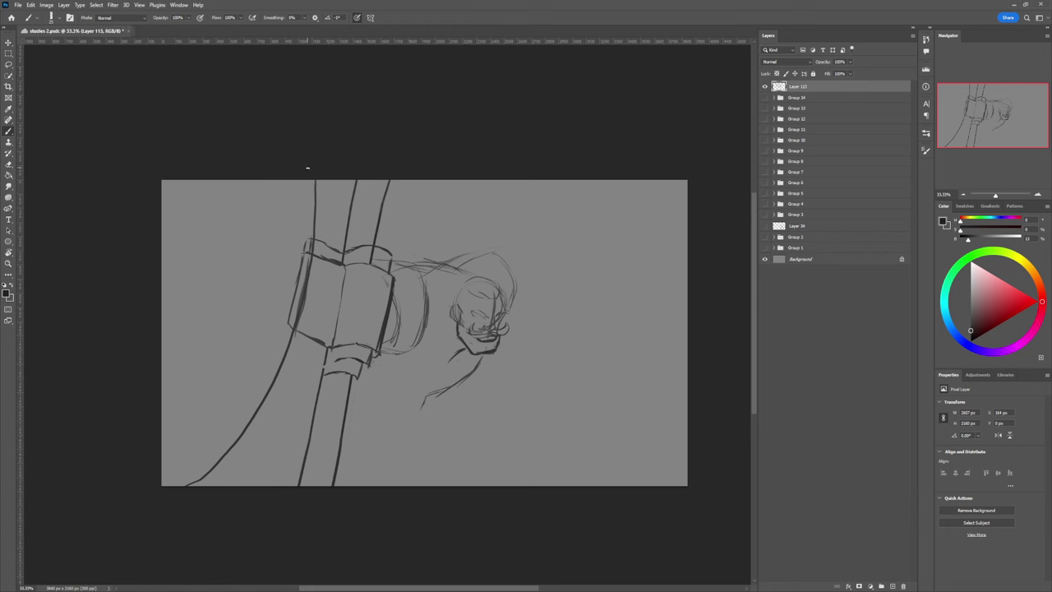
pyautogui.moveTo(309, 182)
pyautogui.mouseDown()
pyautogui.moveTo(274, 358)
pyautogui.moveTo(228, 439)
pyautogui.moveTo(173, 485)
pyautogui.mouseUp()
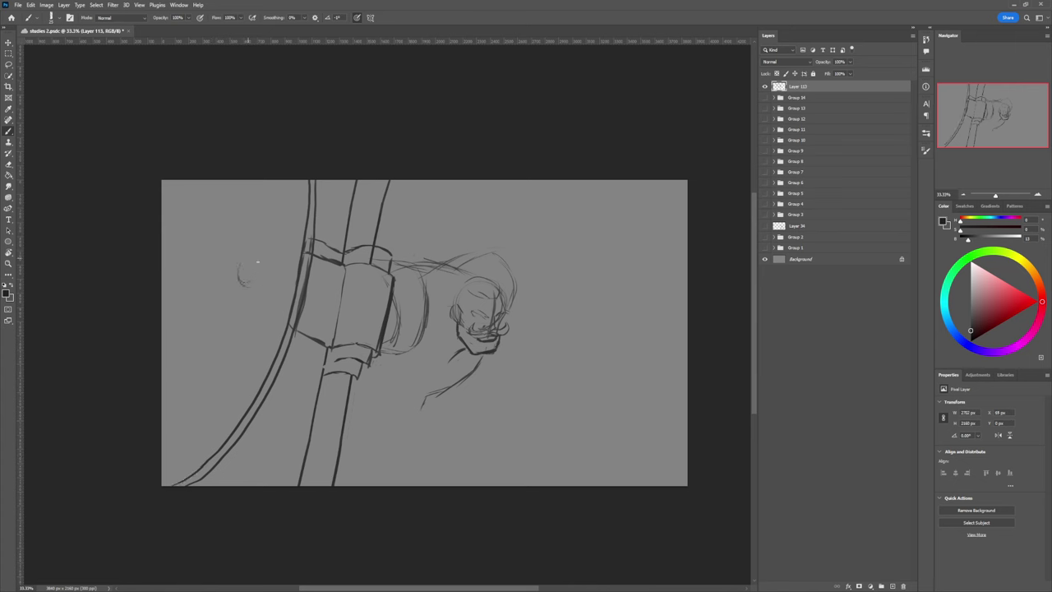
# - Sketch an oval hub left of the long curves with three rounded spokes above it and one below
pyautogui.moveTo(257, 261)
pyautogui.mouseDown()
pyautogui.moveTo(246, 281)
pyautogui.moveTo(255, 262)
pyautogui.moveTo(242, 253)
pyautogui.mouseUp()
pyautogui.moveTo(249, 209)
pyautogui.mouseDown()
pyautogui.moveTo(253, 252)
pyautogui.moveTo(286, 234)
pyautogui.moveTo(287, 244)
pyautogui.moveTo(257, 263)
pyautogui.moveTo(211, 230)
pyautogui.moveTo(234, 266)
pyautogui.moveTo(229, 332)
pyautogui.mouseUp()
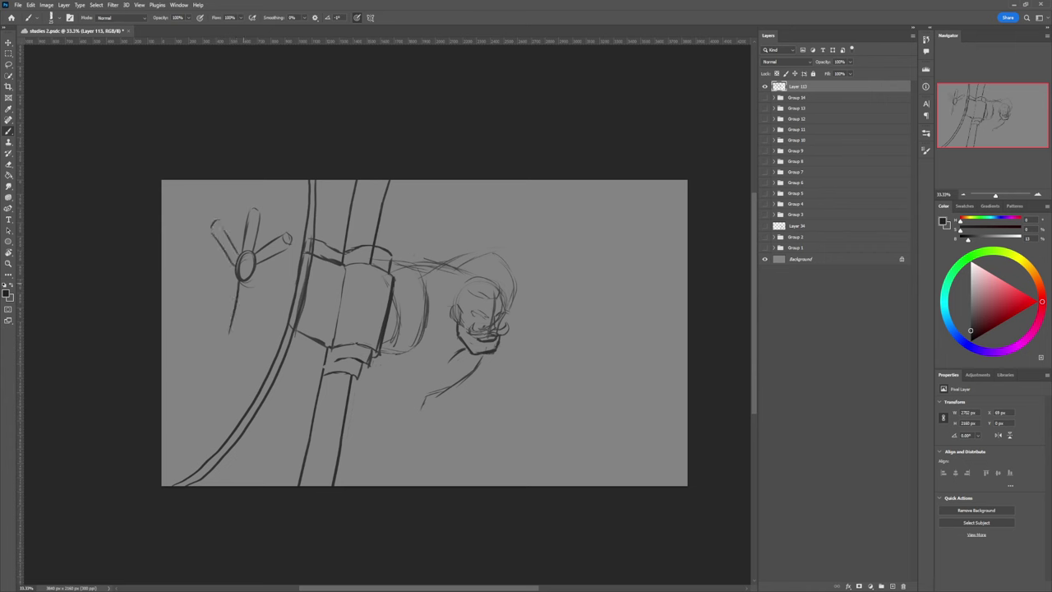
pyautogui.moveTo(239, 281)
pyautogui.mouseDown()
pyautogui.moveTo(237, 330)
pyautogui.moveTo(238, 289)
pyautogui.mouseUp()
pyautogui.press('e')
pyautogui.press('b')
# - Add lower-right and lower-left rounded spokes to the hub to make a six-spoked wheel
pyautogui.moveTo(250, 279)
pyautogui.mouseDown()
pyautogui.moveTo(274, 305)
pyautogui.moveTo(261, 278)
pyautogui.moveTo(252, 277)
pyautogui.moveTo(256, 290)
pyautogui.moveTo(274, 306)
pyautogui.moveTo(276, 294)
pyautogui.moveTo(277, 307)
pyautogui.mouseUp()
pyautogui.press('e')
pyautogui.press('b')
pyautogui.press('e')
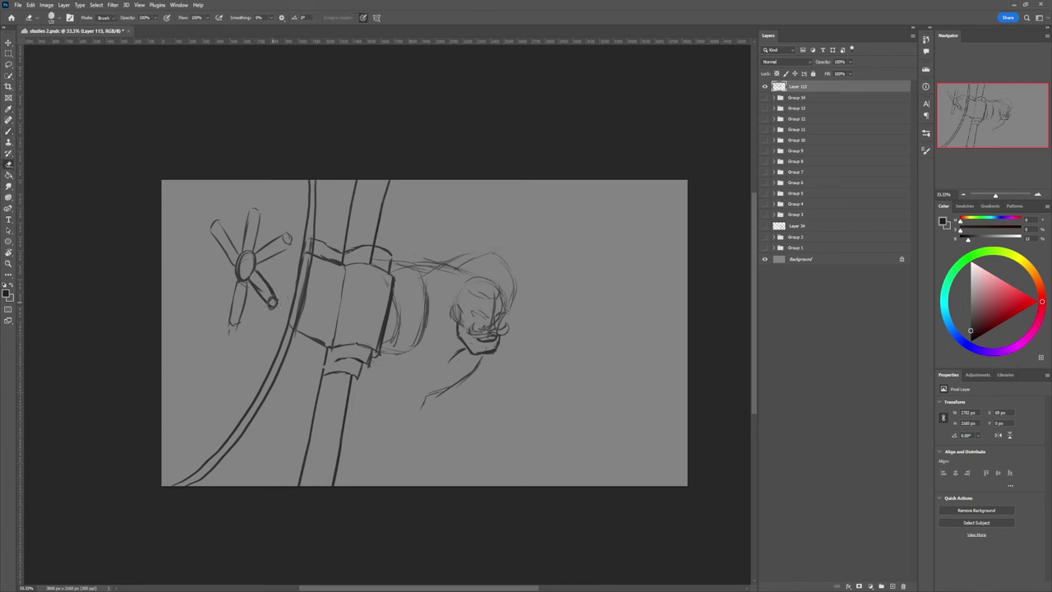
pyautogui.moveTo(255, 285)
pyautogui.mouseDown()
pyautogui.moveTo(263, 295)
pyautogui.moveTo(205, 281)
pyautogui.mouseUp()
pyautogui.press('b')
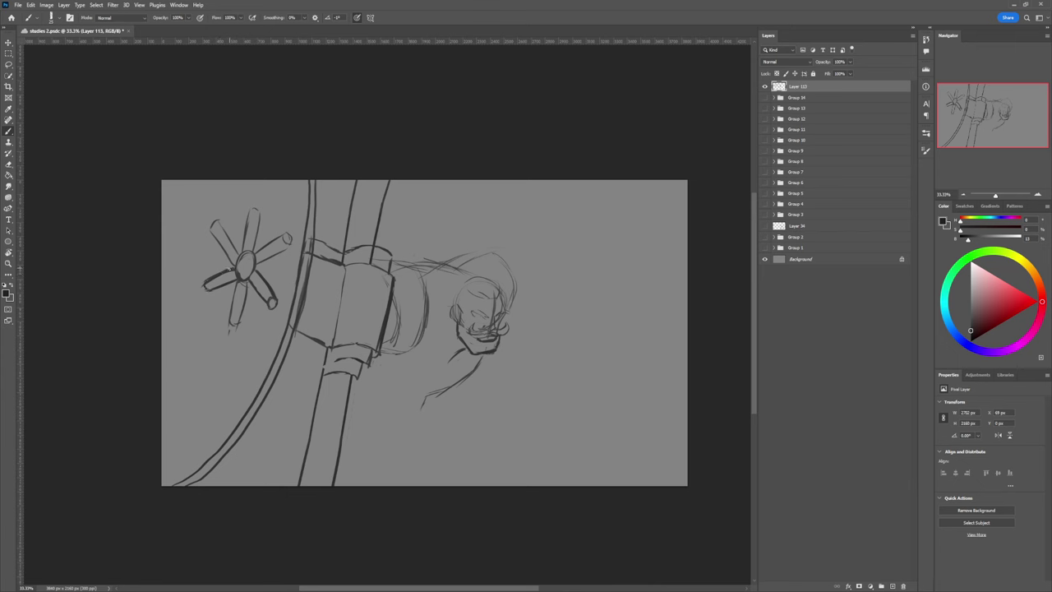
# - Lighten the end of the wheel's lower-left spoke and add a short dark stub behind the hub's right side
pyautogui.press('e')
pyautogui.moveTo(205, 283)
pyautogui.mouseDown()
pyautogui.moveTo(234, 271)
pyautogui.moveTo(211, 284)
pyautogui.mouseUp()
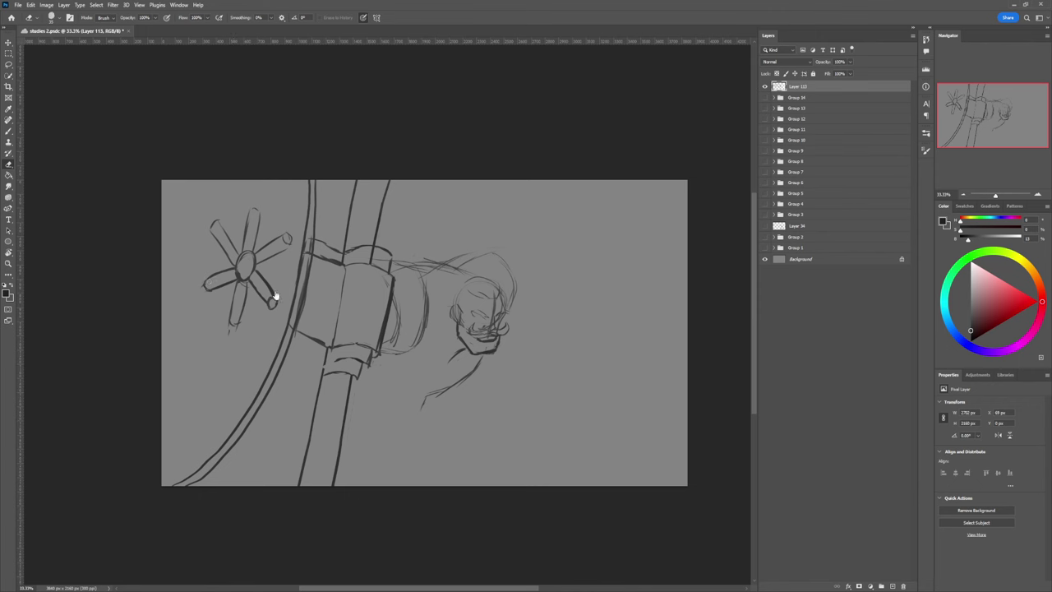
pyautogui.press('b')
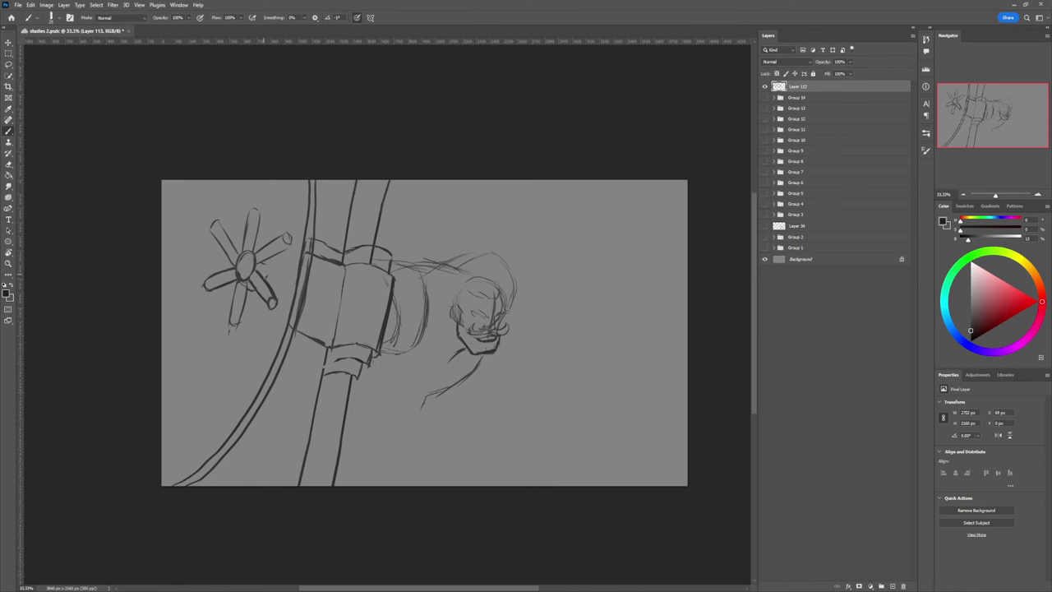
pyautogui.moveTo(263, 267); pyautogui.dragTo(270, 282)
pyautogui.press('l')
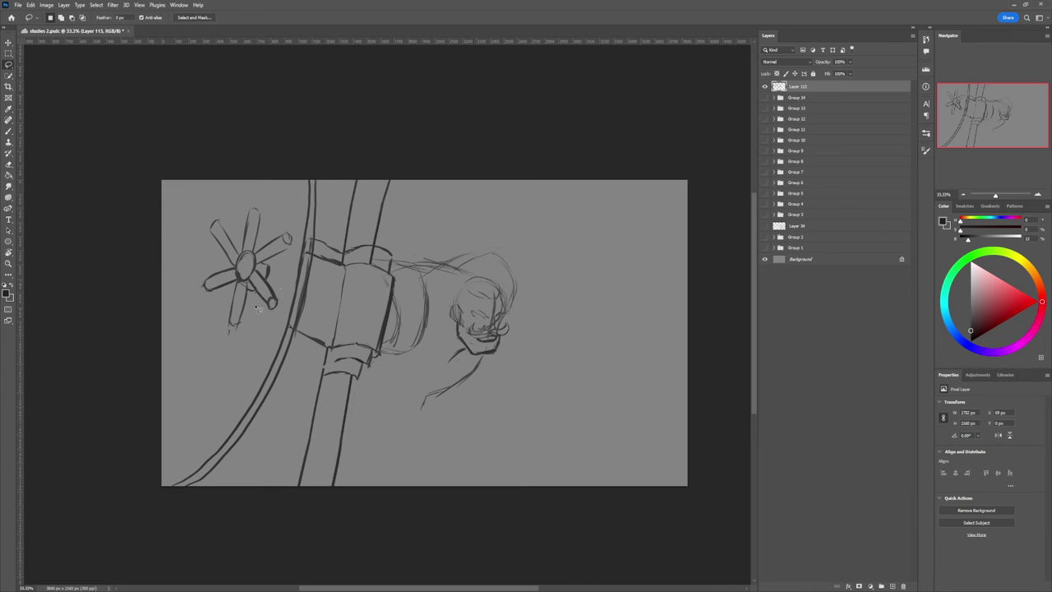
pyautogui.press('b')
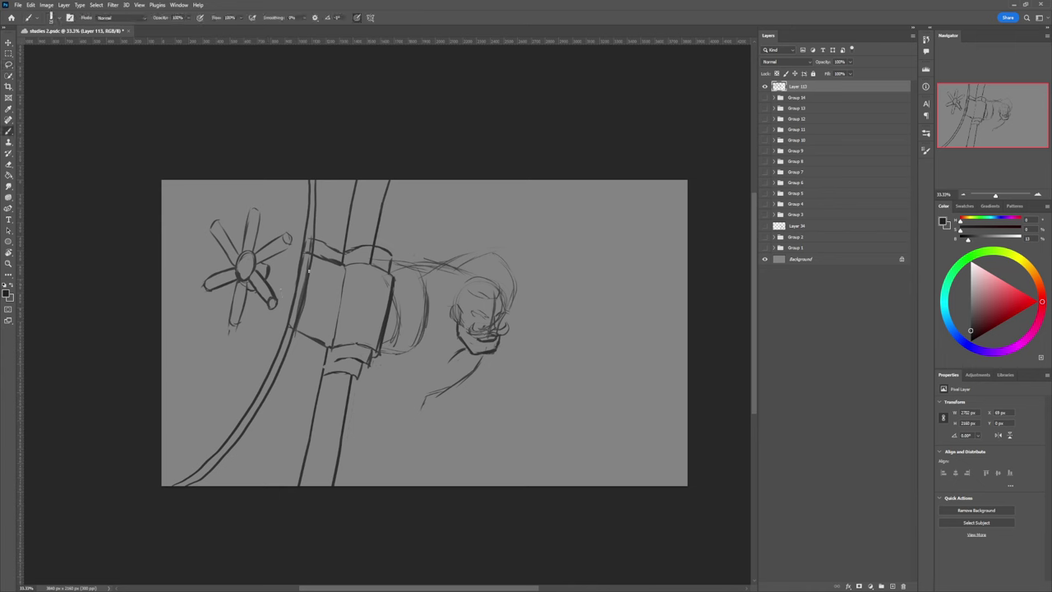
# - Redraw the two long parallel curves where they pass the clamp block, and erase the block lines overlapping them
pyautogui.press('e')
pyautogui.moveTo(299, 263)
pyautogui.mouseDown()
pyautogui.moveTo(304, 242)
pyautogui.moveTo(289, 316)
pyautogui.moveTo(296, 284)
pyautogui.mouseUp()
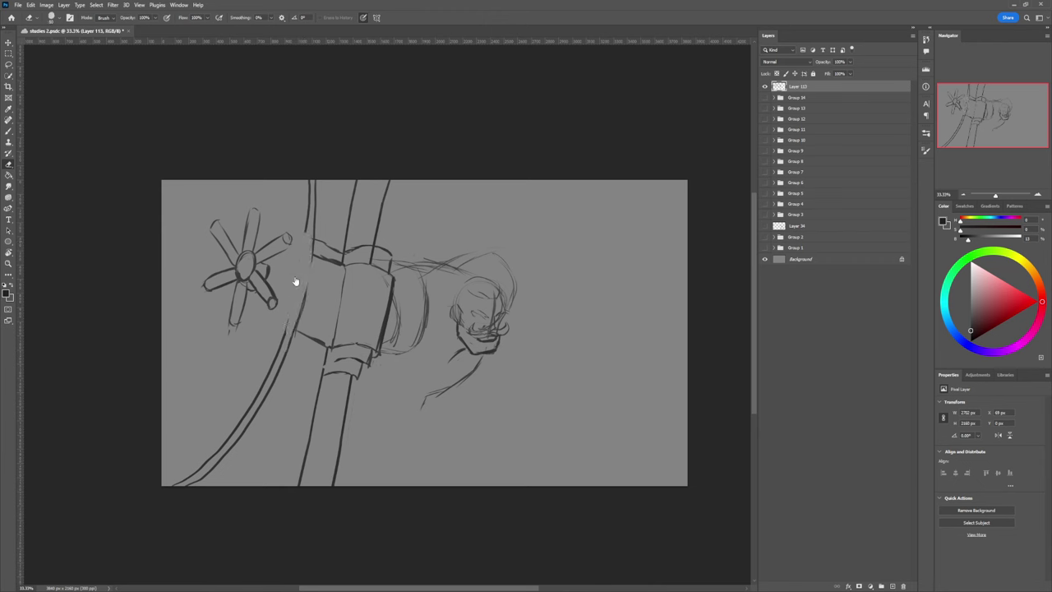
pyautogui.press('b')
pyautogui.moveTo(306, 221); pyautogui.dragTo(284, 337)
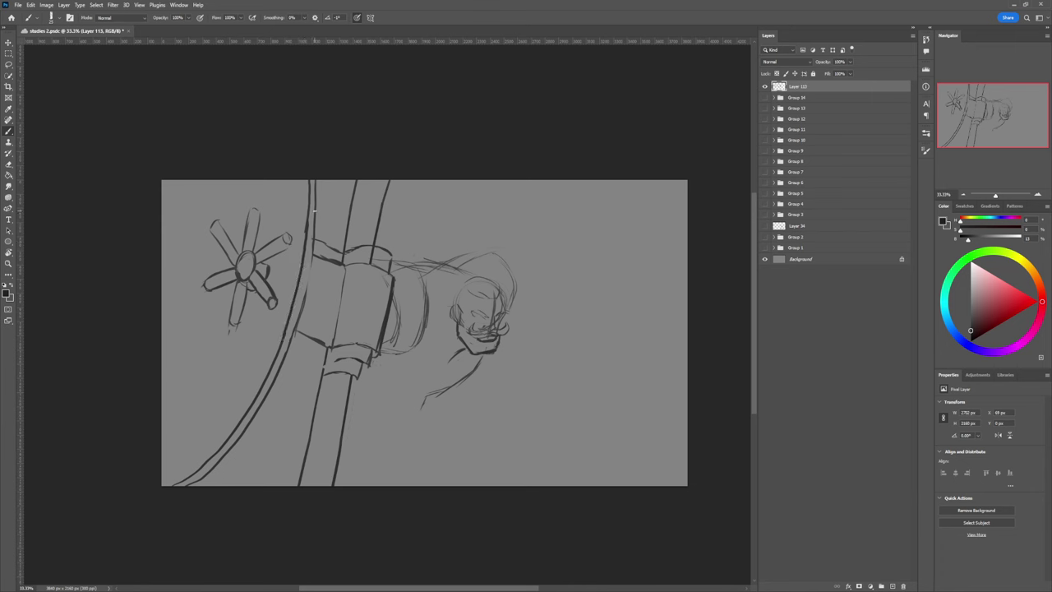
pyautogui.moveTo(314, 211); pyautogui.dragTo(289, 347)
pyautogui.press('e')
pyautogui.moveTo(314, 224); pyautogui.dragTo(297, 336)
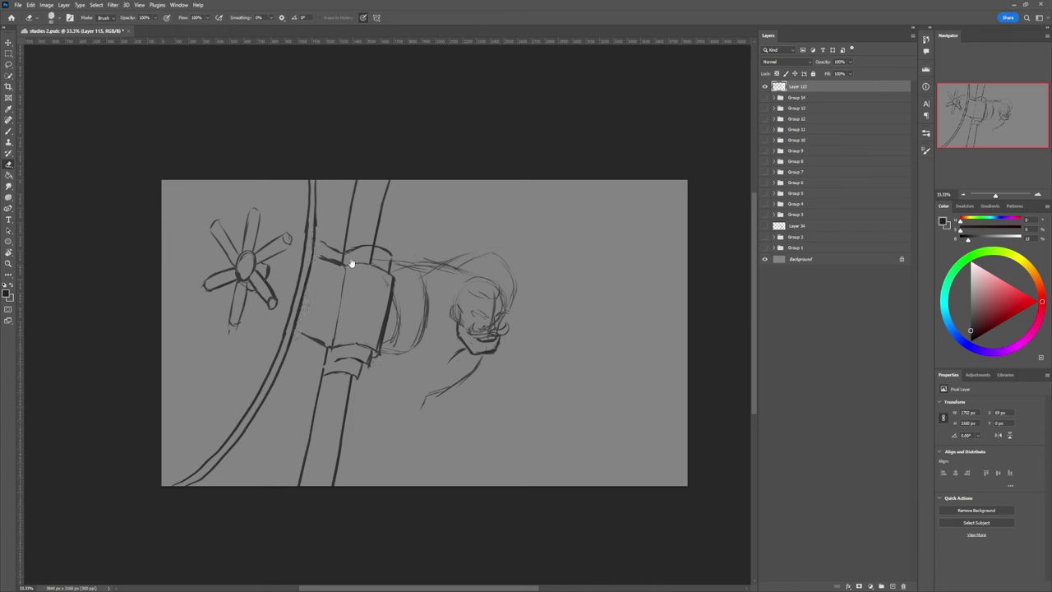
# - Redraw the clamp block's left edge as a double line and erase the long curves between its upper and lower corners
pyautogui.press('b')
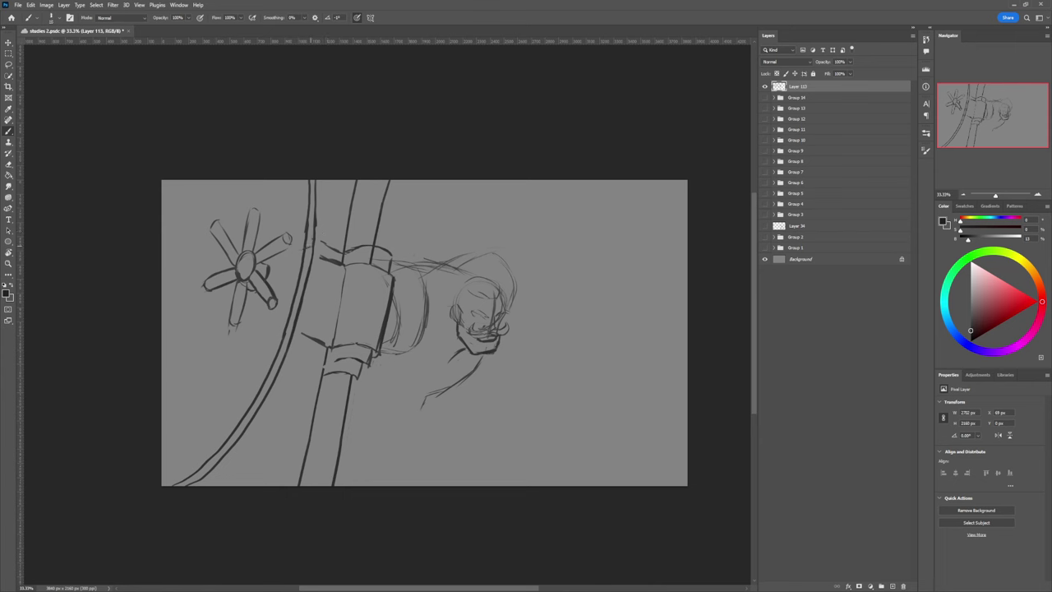
pyautogui.moveTo(318, 244)
pyautogui.mouseDown()
pyautogui.moveTo(322, 267)
pyautogui.moveTo(298, 333)
pyautogui.mouseUp()
pyautogui.moveTo(300, 335)
pyautogui.mouseDown()
pyautogui.moveTo(289, 329)
pyautogui.moveTo(309, 253)
pyautogui.moveTo(295, 325)
pyautogui.mouseUp()
pyautogui.press('e')
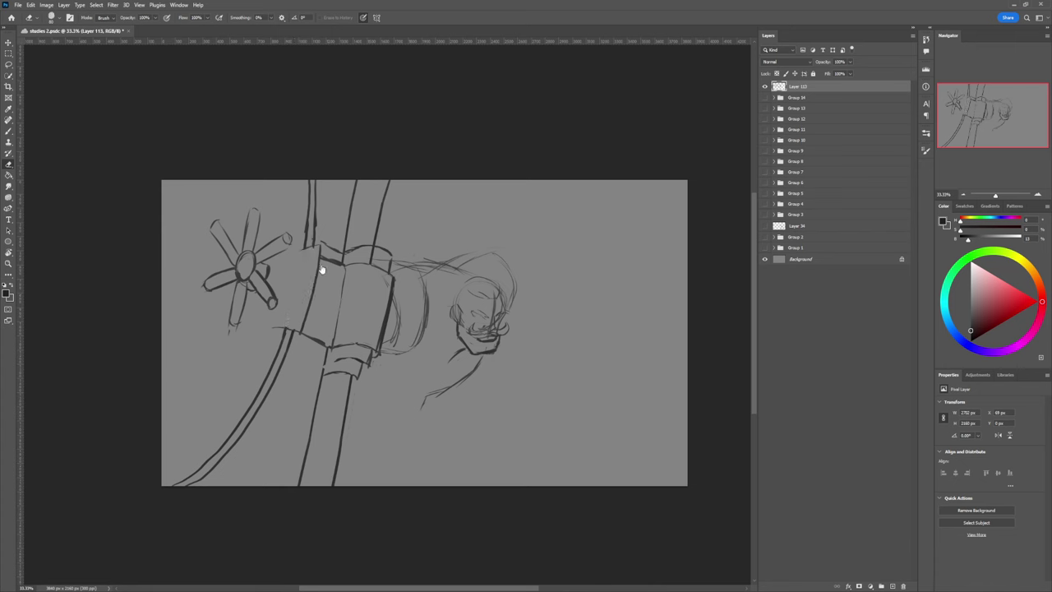
pyautogui.press('b')
pyautogui.moveTo(315, 243); pyautogui.dragTo(294, 330)
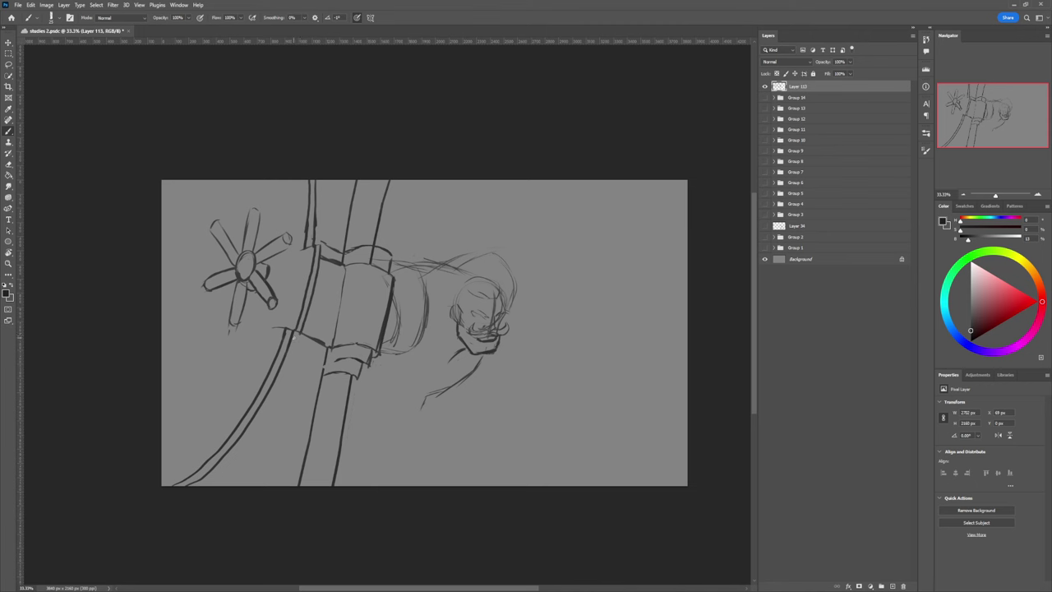
# - Add a second line below the clamp block's lower-left edge for thickness, and clean up the overlap at the collar
pyautogui.moveTo(291, 336); pyautogui.dragTo(324, 359)
pyautogui.moveTo(325, 357)
pyautogui.mouseDown()
pyautogui.moveTo(328, 347)
pyautogui.moveTo(359, 356)
pyautogui.moveTo(347, 361)
pyautogui.mouseUp()
pyautogui.press('e')
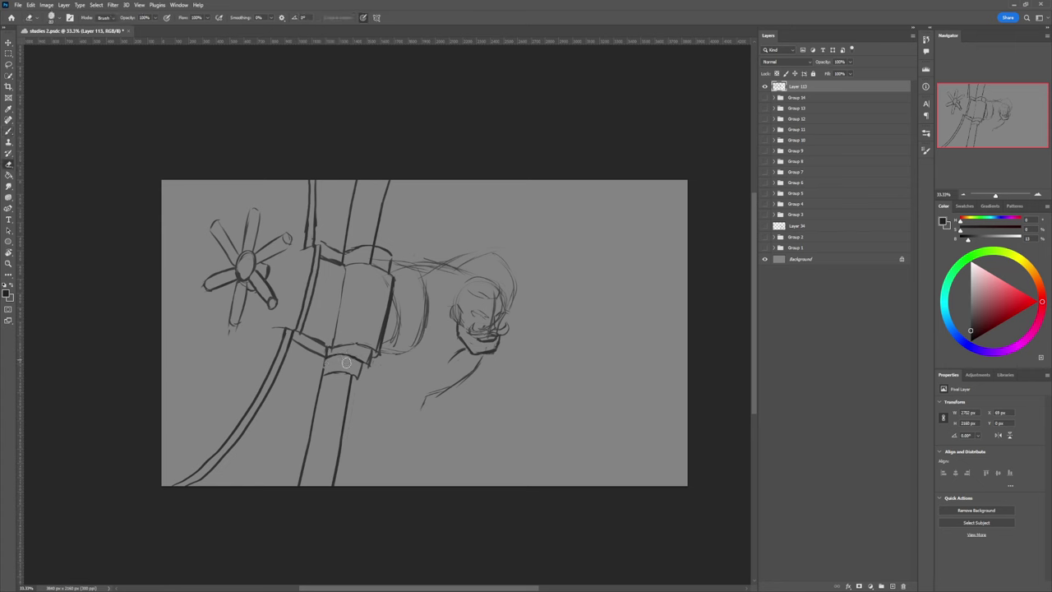
pyautogui.press('b')
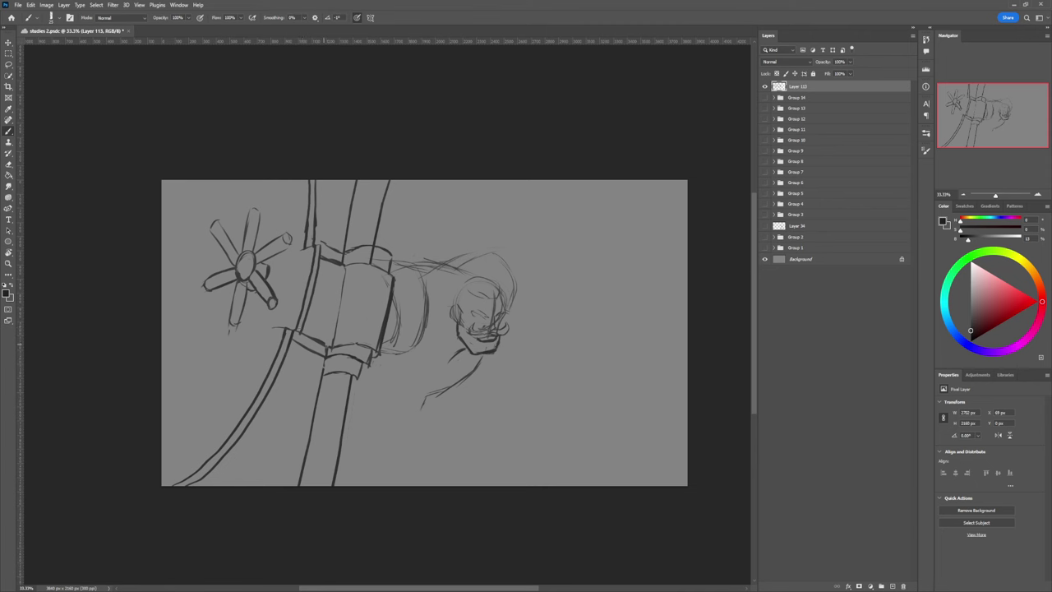
pyautogui.press('e')
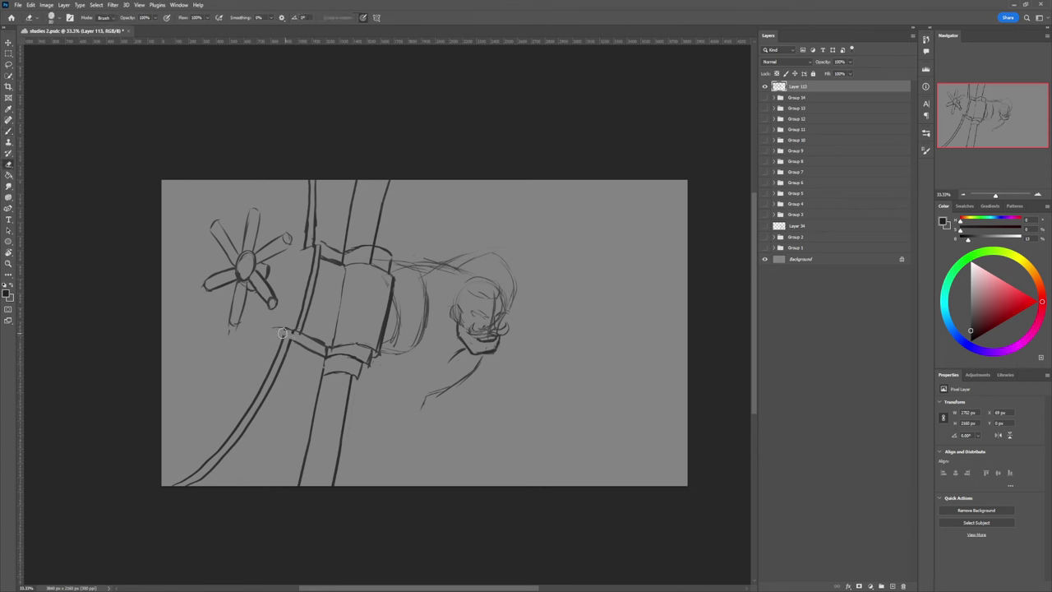
pyautogui.press('b')
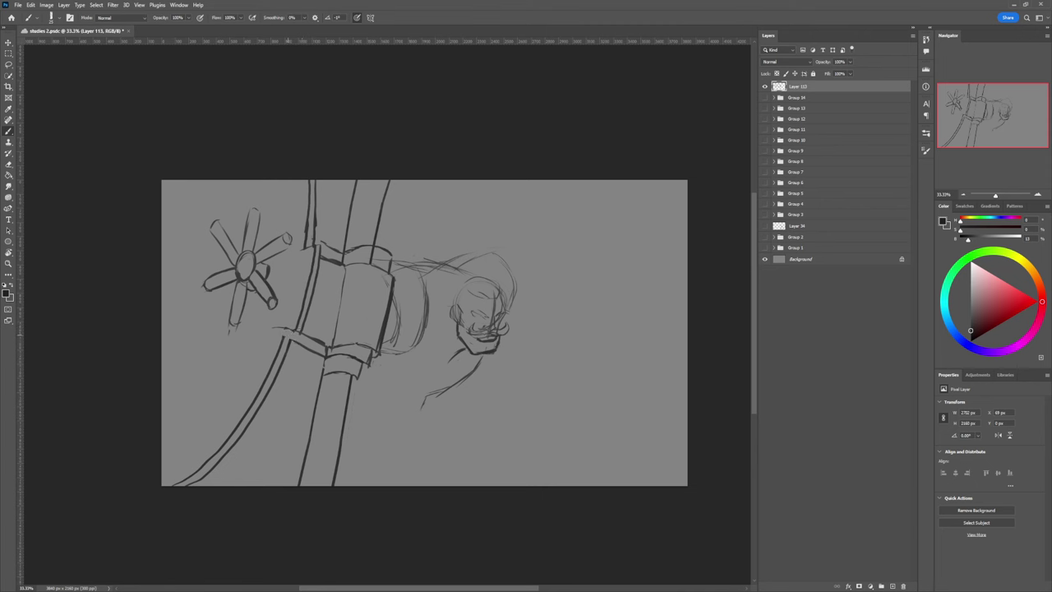
# - Sketch the upper and lower edges of a horizontal housing extending from the clamp block to the spoked wheel
pyautogui.moveTo(282, 336)
pyautogui.mouseDown()
pyautogui.moveTo(319, 299)
pyautogui.moveTo(292, 341)
pyautogui.moveTo(235, 339)
pyautogui.moveTo(295, 333)
pyautogui.moveTo(252, 330)
pyautogui.mouseUp()
pyautogui.moveTo(322, 254)
pyautogui.mouseDown()
pyautogui.moveTo(342, 268)
pyautogui.moveTo(302, 247)
pyautogui.mouseUp()
pyautogui.press('e')
pyautogui.press('b')
pyautogui.moveTo(273, 327); pyautogui.dragTo(231, 331)
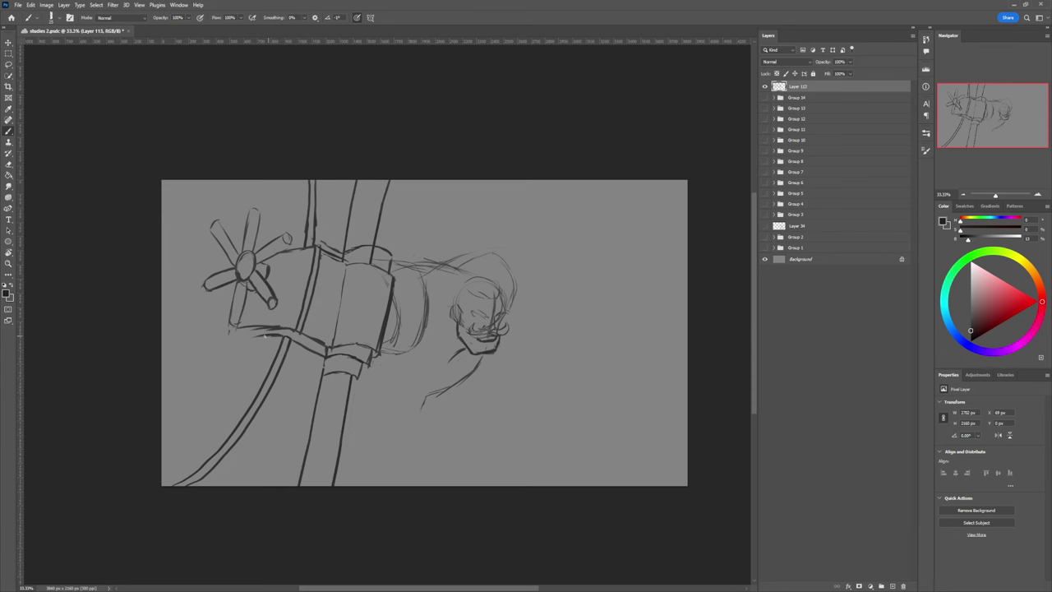
pyautogui.moveTo(272, 336); pyautogui.dragTo(215, 336)
# - Draw two parallel curves behind the spoked wheel from the canvas top to its left edge, retrying the inner one
pyautogui.moveTo(227, 293)
pyautogui.mouseDown()
pyautogui.moveTo(180, 369)
pyautogui.moveTo(207, 349)
pyautogui.moveTo(229, 297)
pyautogui.moveTo(231, 222)
pyautogui.moveTo(218, 179)
pyautogui.mouseUp()
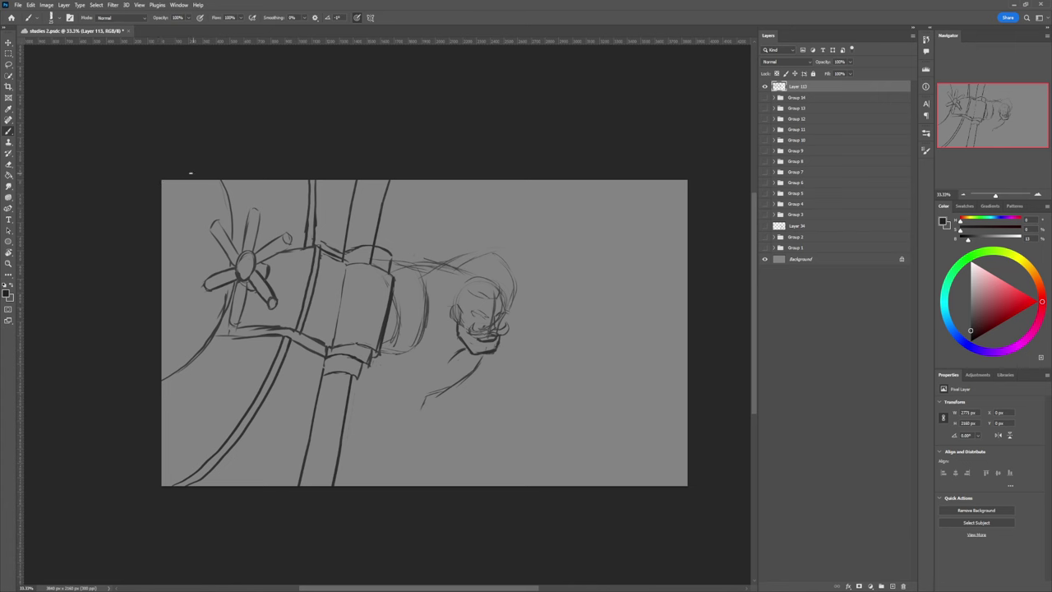
pyautogui.moveTo(201, 178)
pyautogui.mouseDown()
pyautogui.moveTo(216, 219)
pyautogui.moveTo(195, 323)
pyautogui.moveTo(178, 351)
pyautogui.moveTo(47, 426)
pyautogui.mouseUp()
pyautogui.hotkey('ctrl', 'z')
pyautogui.moveTo(206, 288)
pyautogui.mouseDown()
pyautogui.moveTo(180, 339)
pyautogui.moveTo(122, 378)
pyautogui.mouseUp()
pyautogui.hotkey('ctrl', 'z')
pyautogui.moveTo(205, 290)
pyautogui.mouseDown()
pyautogui.moveTo(186, 326)
pyautogui.moveTo(101, 394)
pyautogui.mouseUp()
pyautogui.hotkey('ctrl', 'z')
pyautogui.moveTo(204, 291)
pyautogui.mouseDown()
pyautogui.moveTo(187, 335)
pyautogui.moveTo(107, 374)
pyautogui.mouseUp()
# - Draw another long curve beside the pole, running from the canvas top to the block and continuing below it to the bottom edge
pyautogui.moveTo(335, 181); pyautogui.dragTo(331, 251)
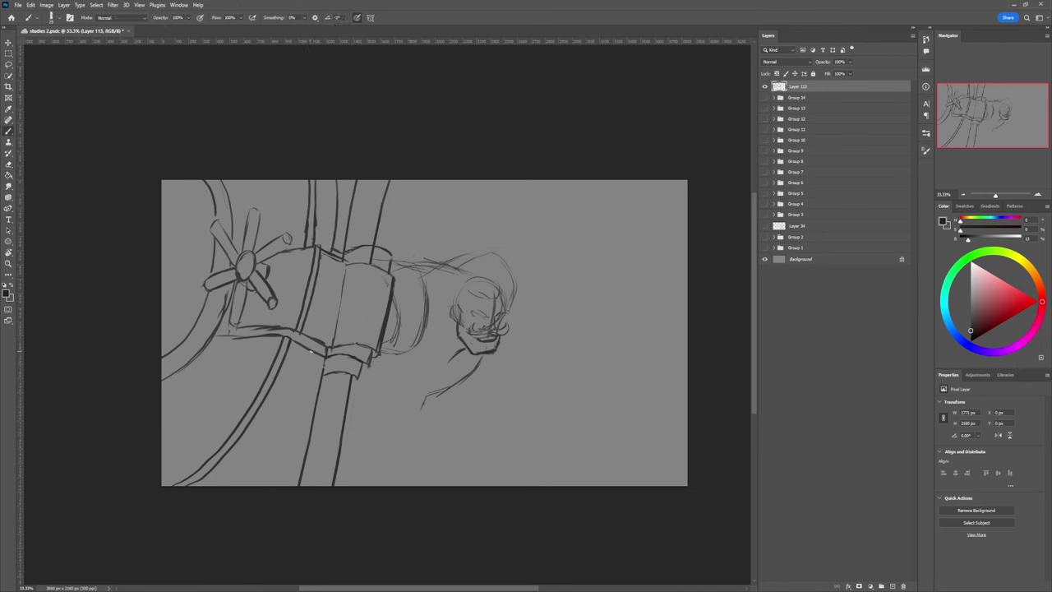
pyautogui.moveTo(311, 351); pyautogui.dragTo(305, 371)
pyautogui.hotkey('ctrl', 'z')
pyautogui.moveTo(319, 359)
pyautogui.mouseDown()
pyautogui.moveTo(285, 434)
pyautogui.moveTo(221, 495)
pyautogui.mouseUp()
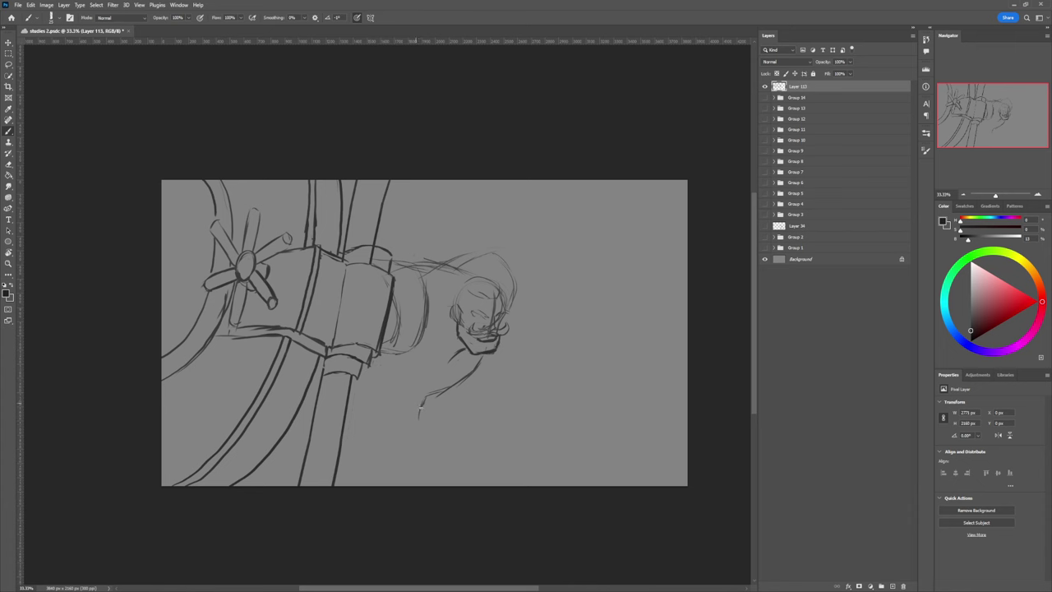
# - Draw the figure's bent front leg down to the canvas bottom, trim its lower ends and add a cuff there
pyautogui.moveTo(418, 405); pyautogui.dragTo(509, 485)
pyautogui.moveTo(391, 437)
pyautogui.mouseDown()
pyautogui.moveTo(446, 464)
pyautogui.moveTo(472, 504)
pyautogui.mouseUp()
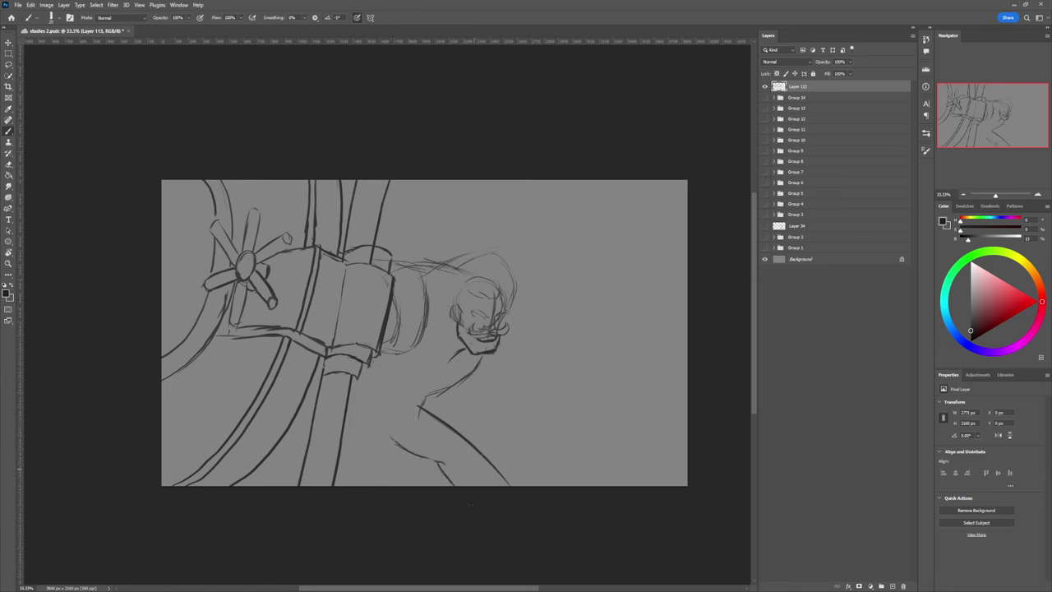
pyautogui.press('e')
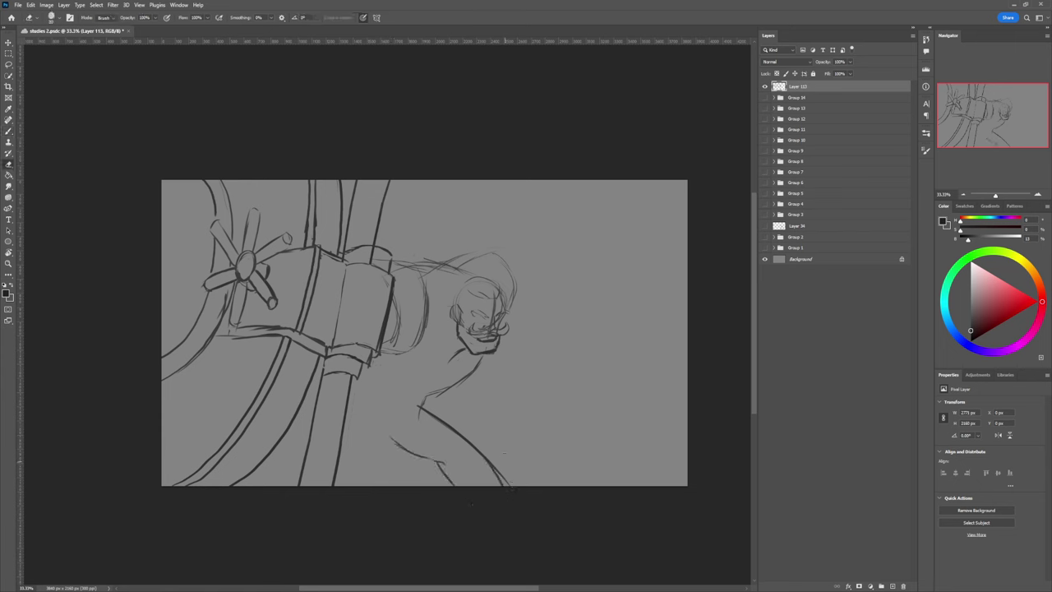
pyautogui.moveTo(503, 482)
pyautogui.mouseDown()
pyautogui.moveTo(491, 460)
pyautogui.moveTo(501, 480)
pyautogui.moveTo(445, 473)
pyautogui.moveTo(440, 485)
pyautogui.mouseUp()
pyautogui.press('b')
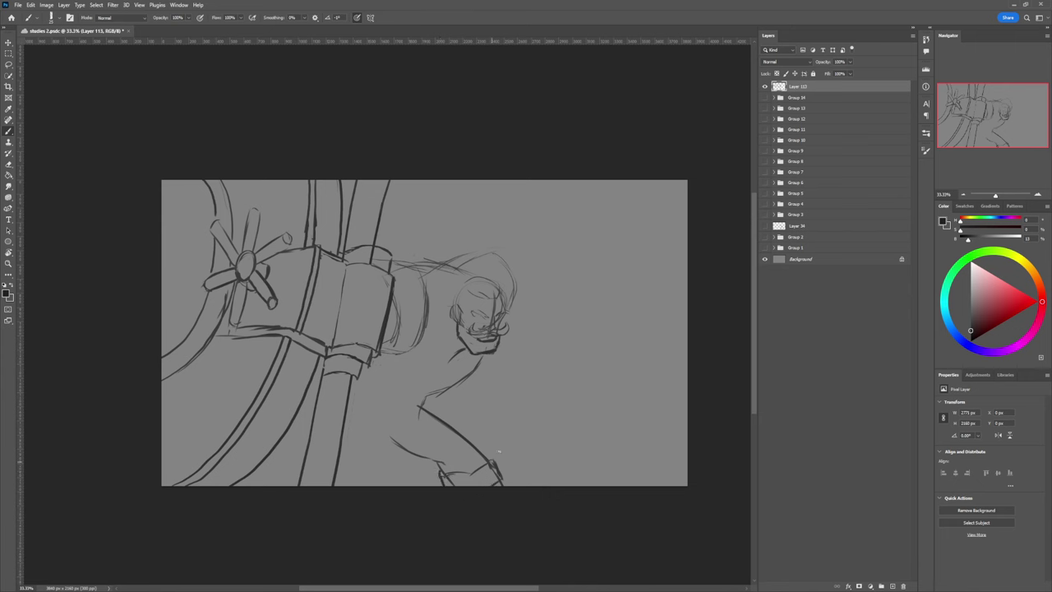
pyautogui.press('e')
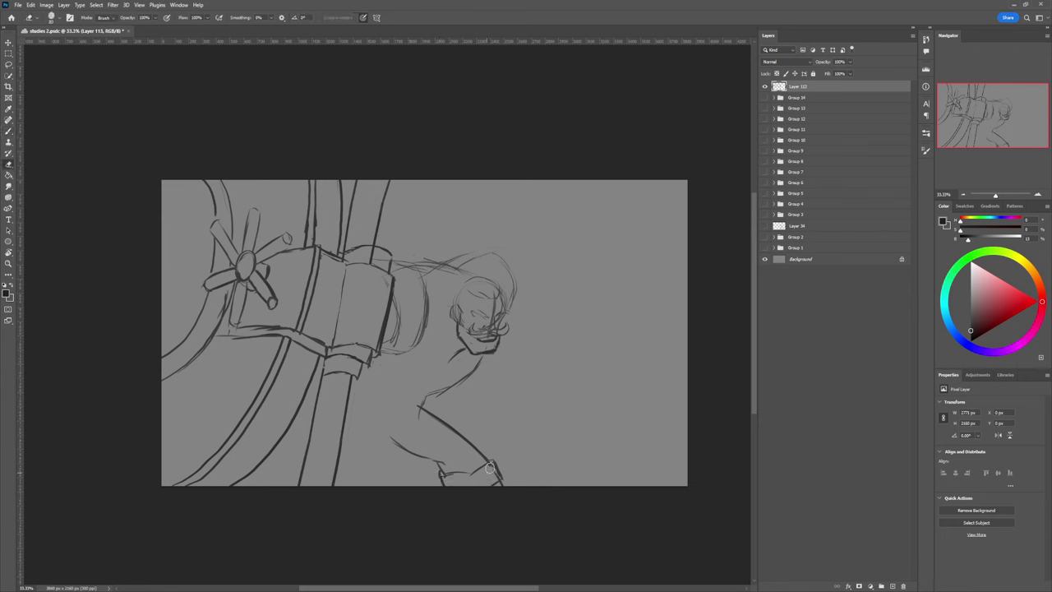
pyautogui.press('b')
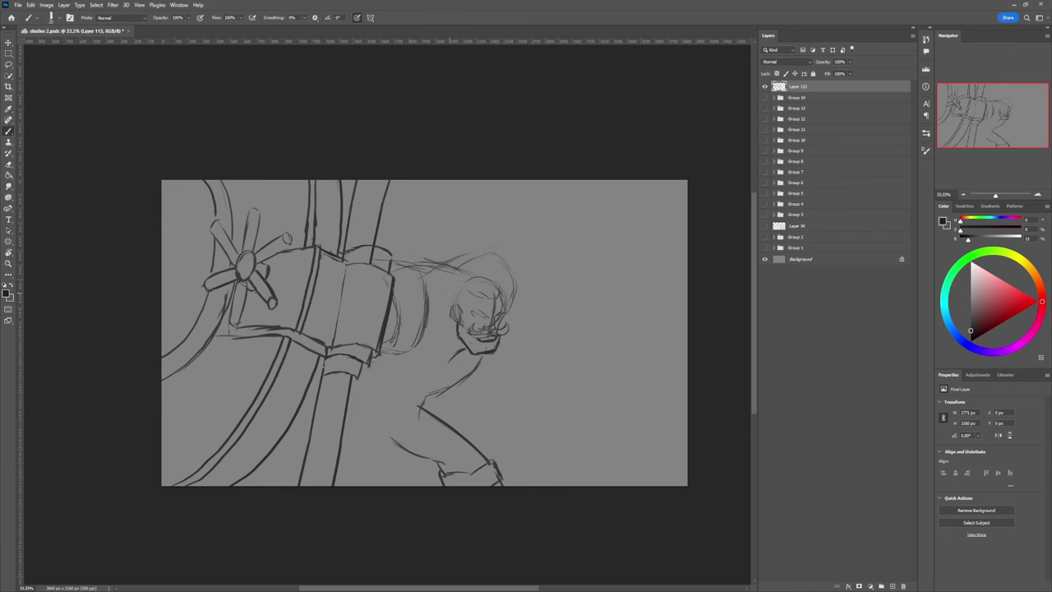
# - Draw a long curved outline around the back of the figure's head, ending in a point below the jaw, retrying the strokes
pyautogui.moveTo(456, 282)
pyautogui.mouseDown()
pyautogui.moveTo(432, 374)
pyautogui.moveTo(451, 341)
pyautogui.moveTo(453, 354)
pyautogui.moveTo(453, 301)
pyautogui.moveTo(452, 352)
pyautogui.mouseUp()
pyautogui.hotkey('ctrl', 'z')
pyautogui.hotkey('ctrl', 'z')
pyautogui.hotkey('ctrl', 'z')
pyautogui.hotkey('ctrl', 'z')
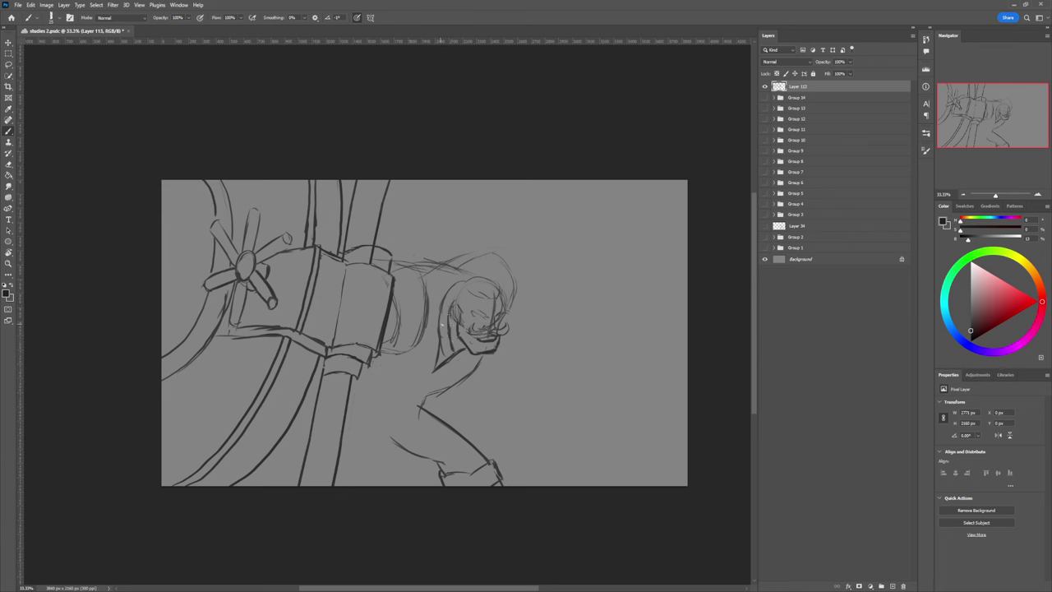
pyautogui.press('e')
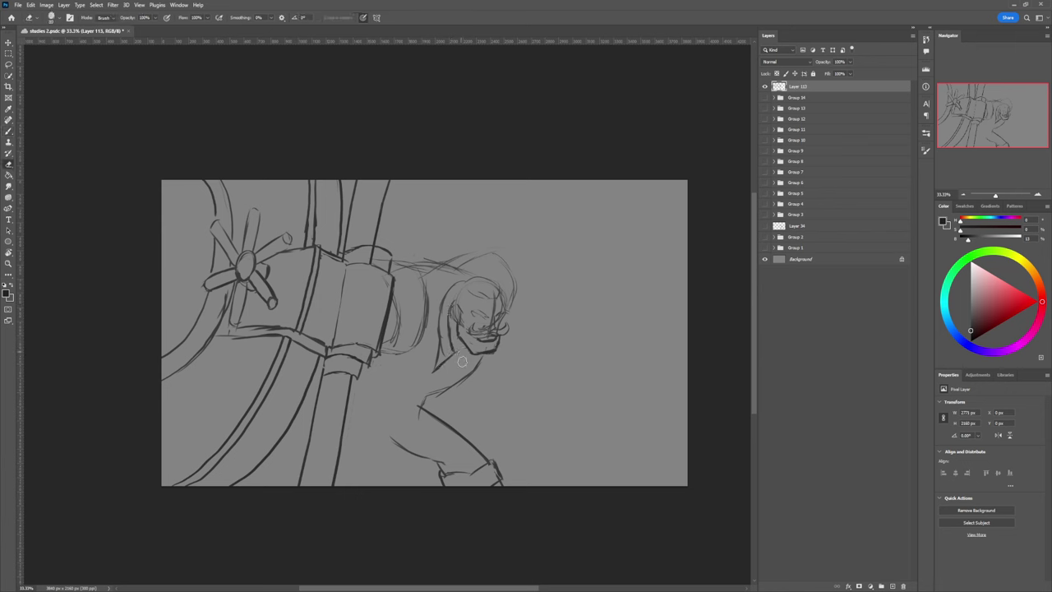
pyautogui.press('b')
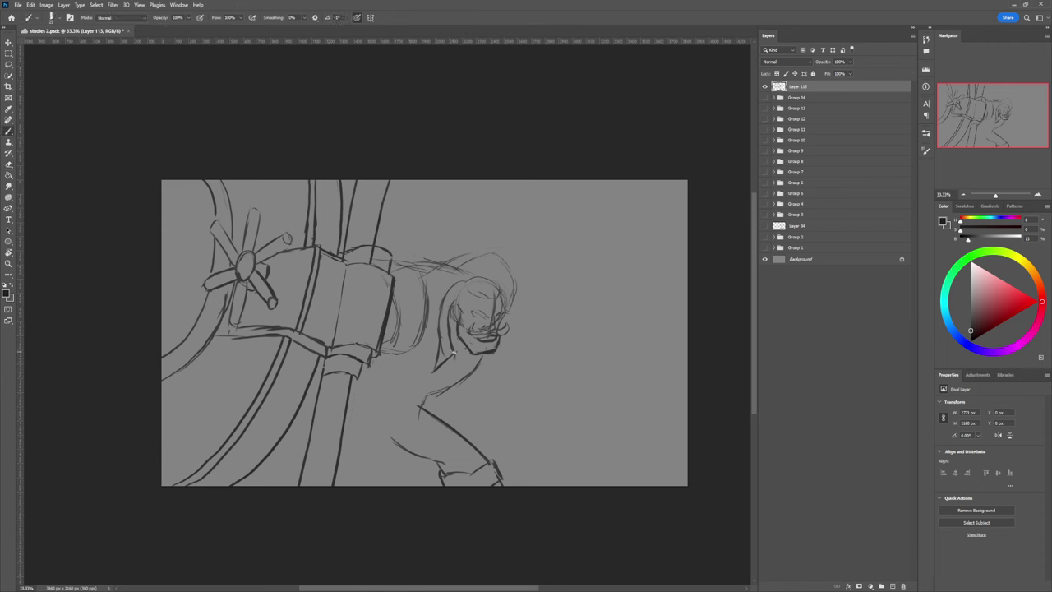
# - Sketch a pointed collar with a tie below the figure's chin and erase the torso line crossing it
pyautogui.moveTo(455, 362); pyautogui.dragTo(463, 356)
pyautogui.moveTo(464, 356)
pyautogui.mouseDown()
pyautogui.moveTo(461, 378)
pyautogui.moveTo(471, 380)
pyautogui.moveTo(462, 385)
pyautogui.mouseUp()
pyautogui.hotkey('ctrl', 'z')
pyautogui.hotkey('ctrl', 'z')
pyautogui.press('e')
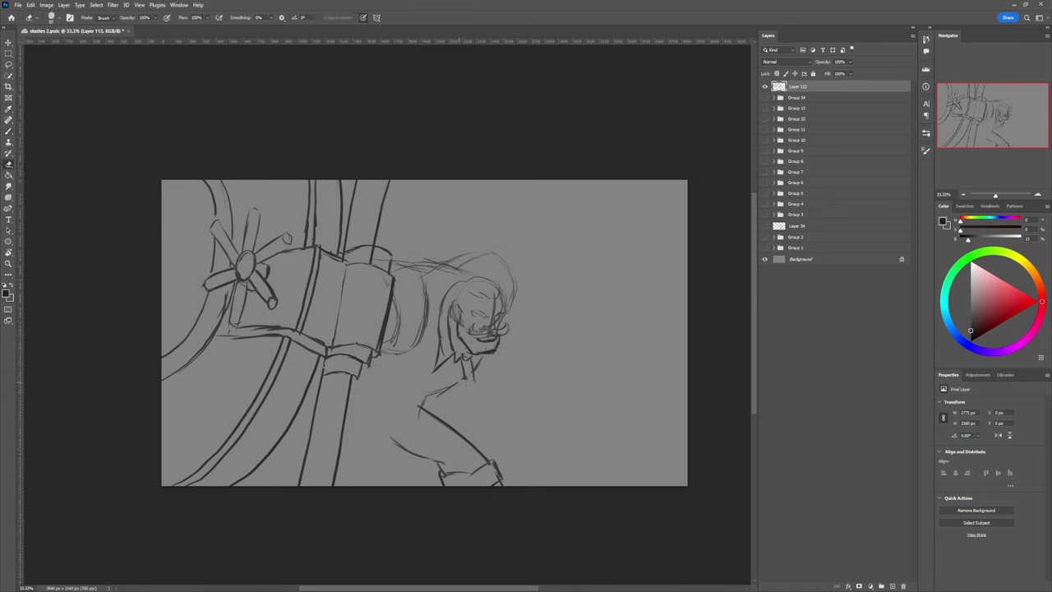
pyautogui.press('b')
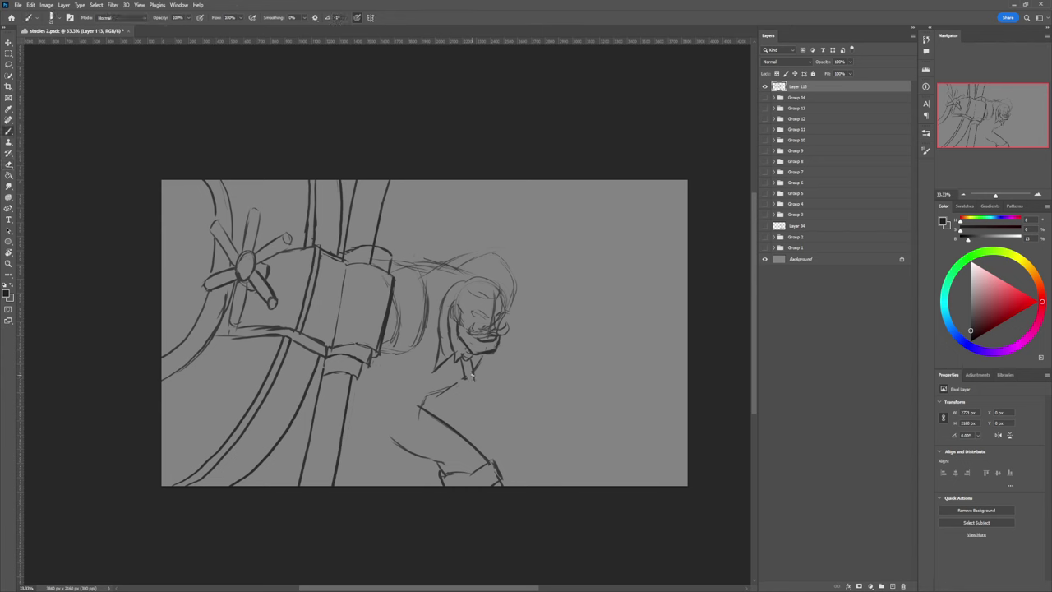
pyautogui.moveTo(465, 379); pyautogui.dragTo(473, 376)
pyautogui.moveTo(447, 374)
pyautogui.mouseDown()
pyautogui.moveTo(465, 370)
pyautogui.moveTo(448, 377)
pyautogui.mouseUp()
# - Draw the collar's lower edge out to its rear corner and erase the stray lines around it
pyautogui.press('e')
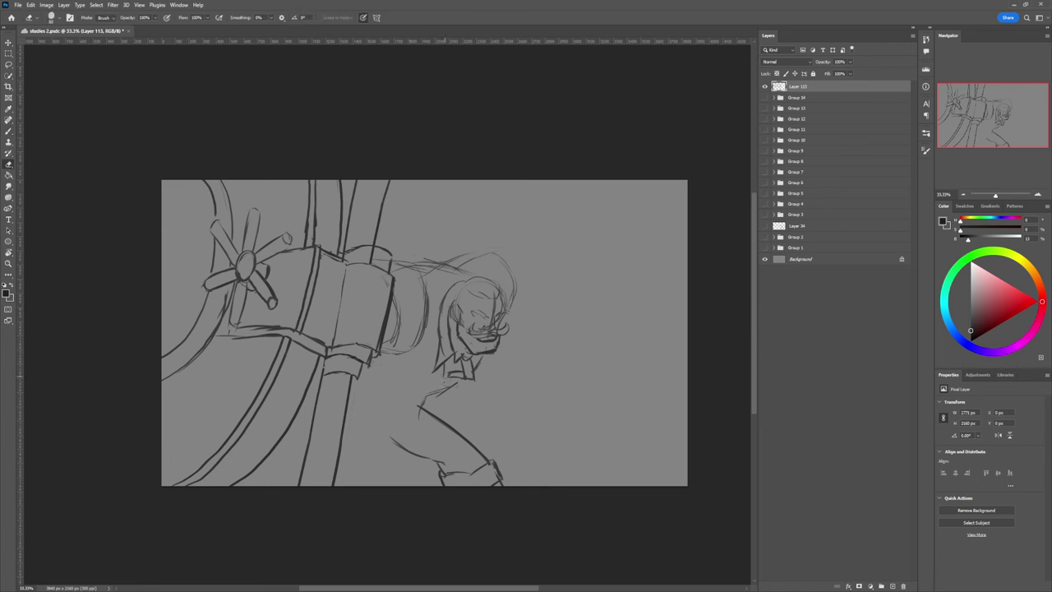
pyautogui.press('b')
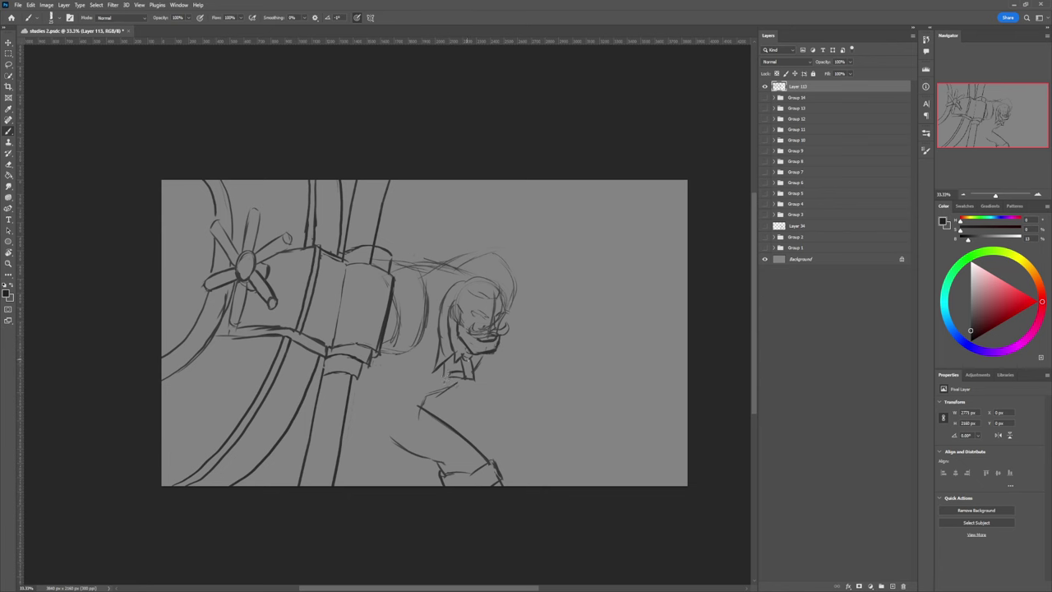
pyautogui.moveTo(453, 375); pyautogui.dragTo(442, 380)
pyautogui.press('e')
pyautogui.press('b')
pyautogui.press('e')
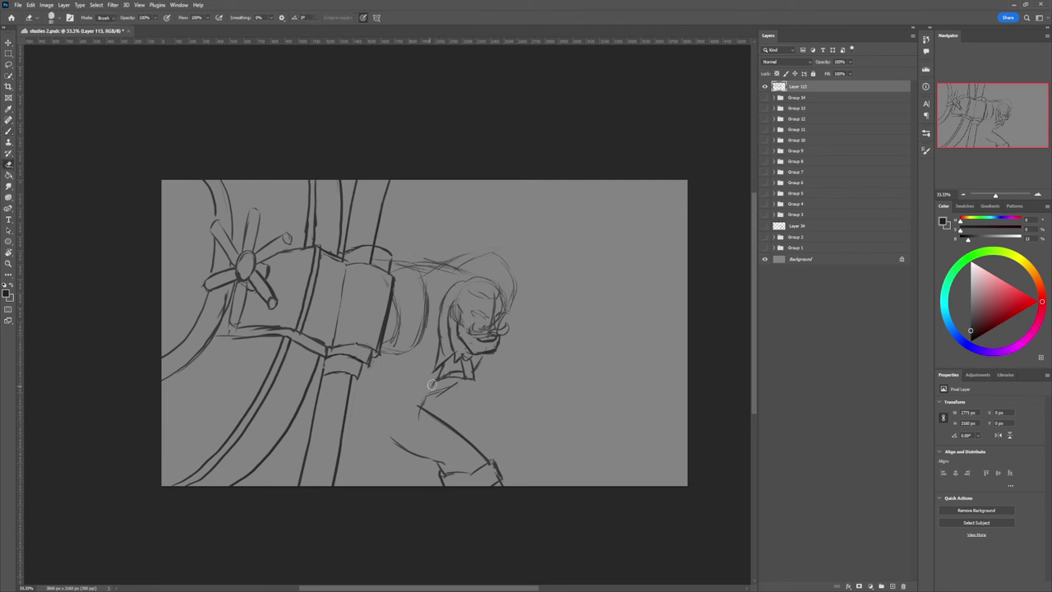
# - Sketch the buttoned torso front running diagonally from the collar to the waist, cleaning up the old torso line
pyautogui.press('b')
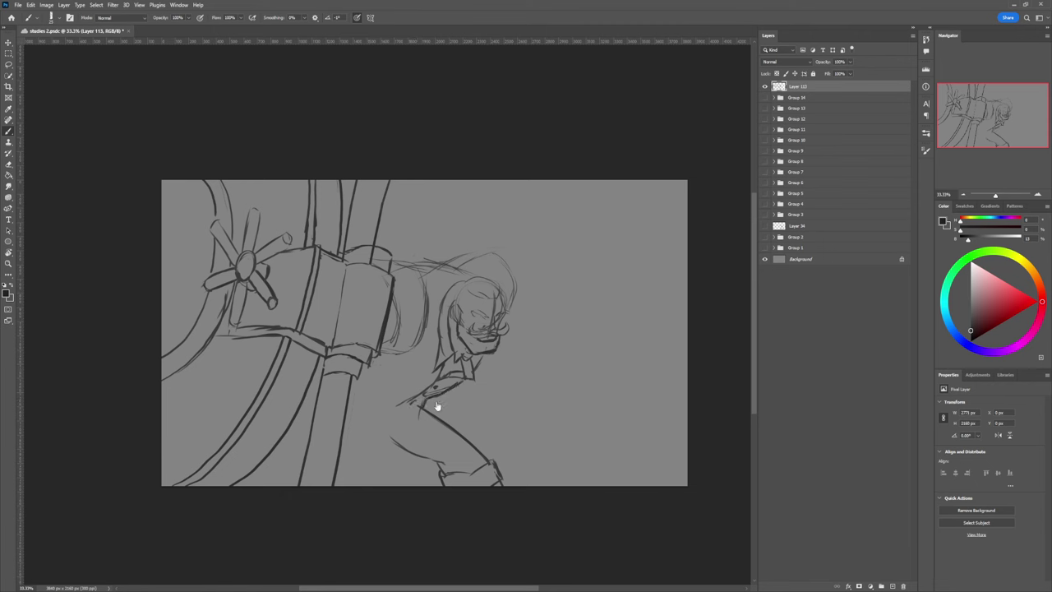
pyautogui.press('e')
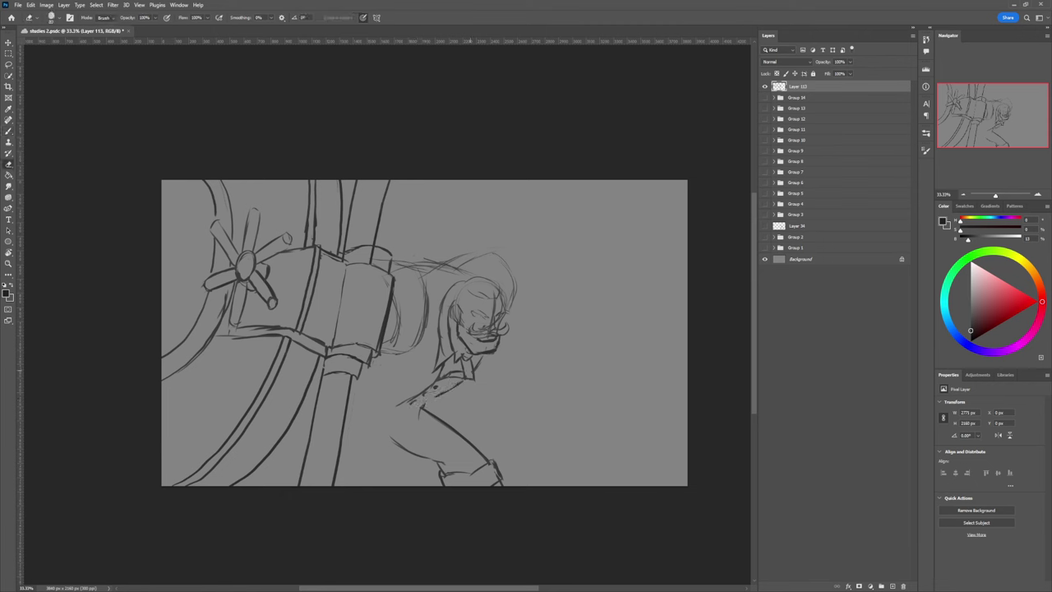
pyautogui.press('b')
pyautogui.moveTo(448, 385); pyautogui.dragTo(459, 388)
pyautogui.moveTo(427, 400); pyautogui.dragTo(441, 396)
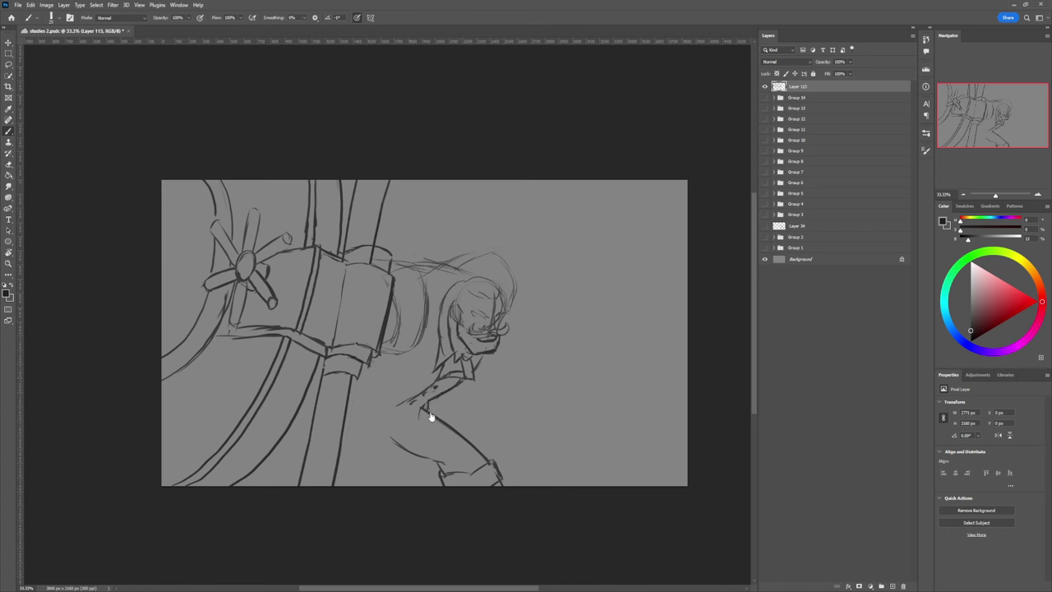
pyautogui.press('e')
pyautogui.press('b')
# - Draw the curved waistline between the torso and the front leg, retrying one stroke and tidying the join
pyautogui.moveTo(398, 405)
pyautogui.mouseDown()
pyautogui.moveTo(400, 420)
pyautogui.moveTo(423, 429)
pyautogui.moveTo(411, 422)
pyautogui.moveTo(479, 404)
pyautogui.moveTo(425, 410)
pyautogui.mouseUp()
pyautogui.hotkey('ctrl', 'z')
pyautogui.press('e')
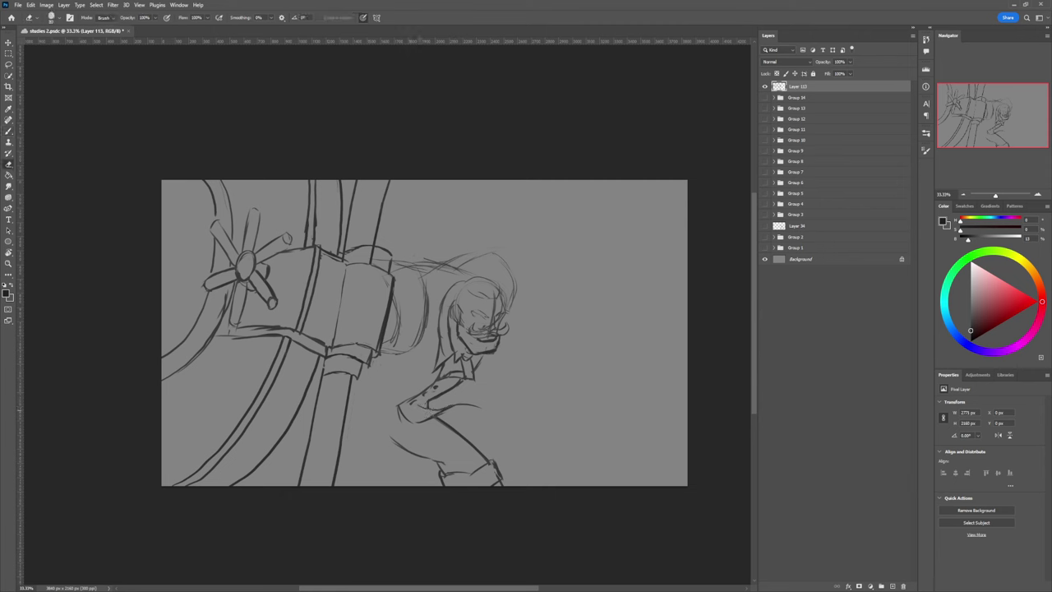
pyautogui.press('b')
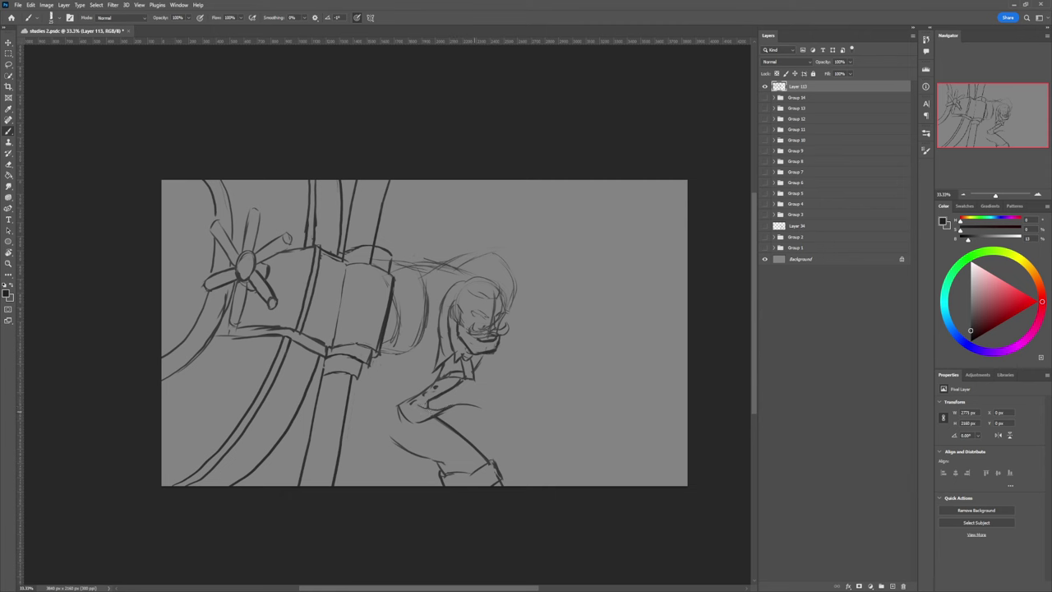
# - Add a pointed coattail at the waist and draw both edges of the thigh extending back to the pole
pyautogui.moveTo(477, 406); pyautogui.dragTo(450, 421)
pyautogui.moveTo(400, 405); pyautogui.dragTo(356, 422)
pyautogui.moveTo(390, 438)
pyautogui.mouseDown()
pyautogui.moveTo(323, 470)
pyautogui.moveTo(334, 463)
pyautogui.mouseUp()
pyautogui.press('e')
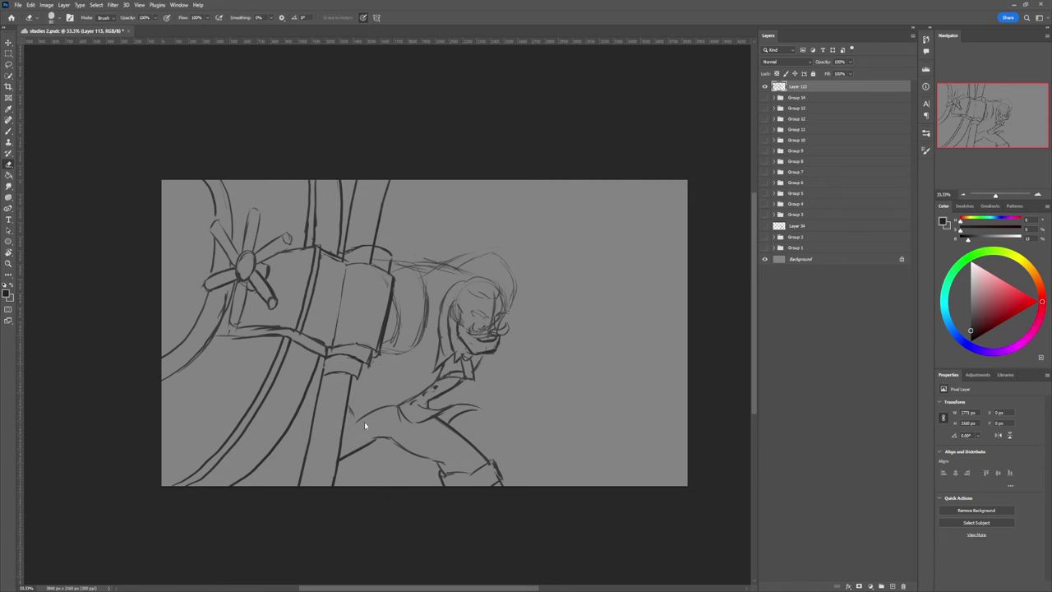
# - Darken the arc over the figure's head and sketch a large rounded shape beside it reaching the canvas top
pyautogui.press('z')
pyautogui.moveTo(397, 413); pyautogui.dragTo(363, 396)
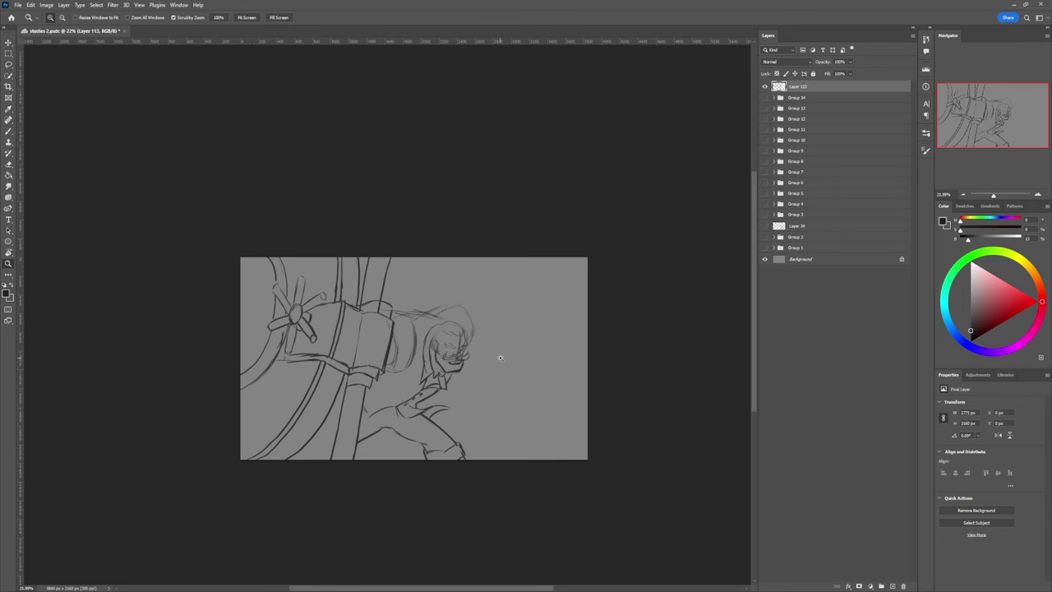
pyautogui.keyDown('alt'); pyautogui.click(490, 403); pyautogui.keyUp('alt')
pyautogui.moveTo(475, 319); pyautogui.dragTo(500, 317)
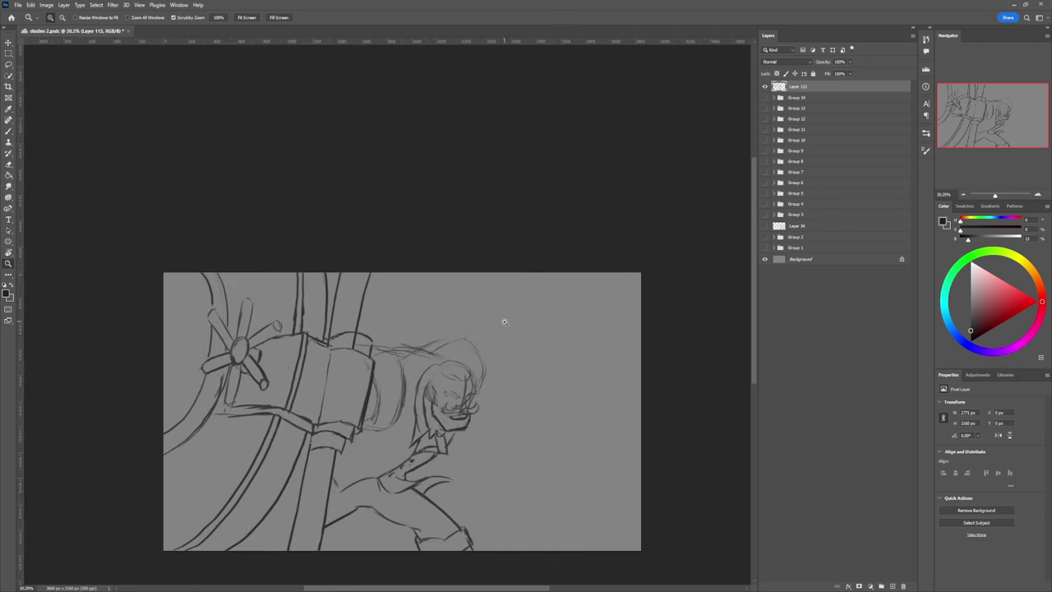
pyautogui.press('b')
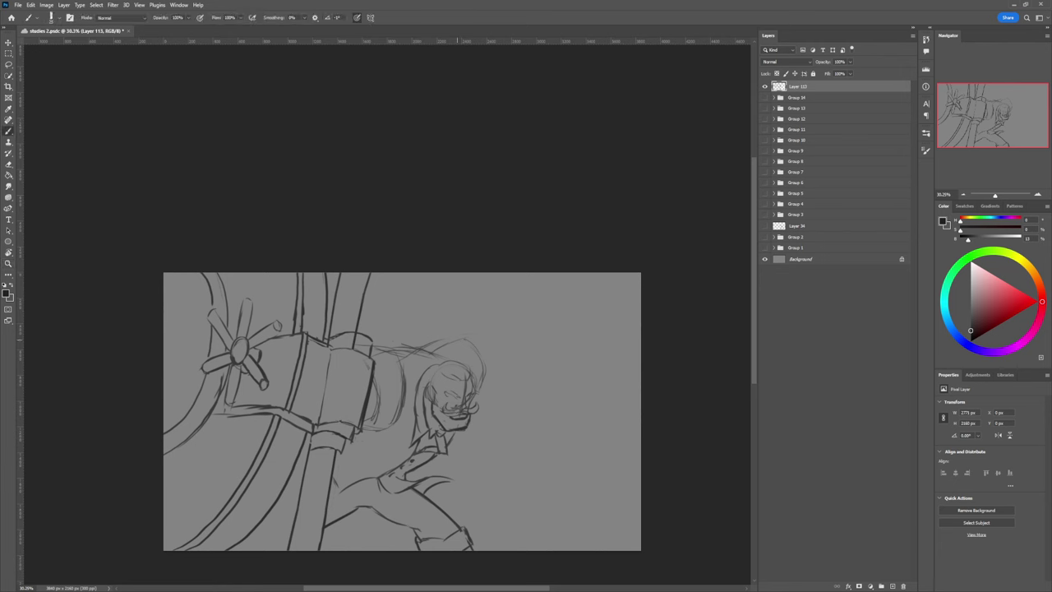
pyautogui.moveTo(484, 355); pyautogui.dragTo(484, 381)
pyautogui.moveTo(445, 345)
pyautogui.mouseDown()
pyautogui.moveTo(472, 342)
pyautogui.moveTo(480, 387)
pyautogui.moveTo(485, 373)
pyautogui.mouseUp()
pyautogui.moveTo(437, 346); pyautogui.dragTo(479, 343)
pyautogui.moveTo(486, 326)
pyautogui.mouseDown()
pyautogui.moveTo(480, 341)
pyautogui.moveTo(480, 304)
pyautogui.moveTo(542, 292)
pyautogui.moveTo(555, 359)
pyautogui.moveTo(524, 273)
pyautogui.moveTo(589, 330)
pyautogui.mouseUp()
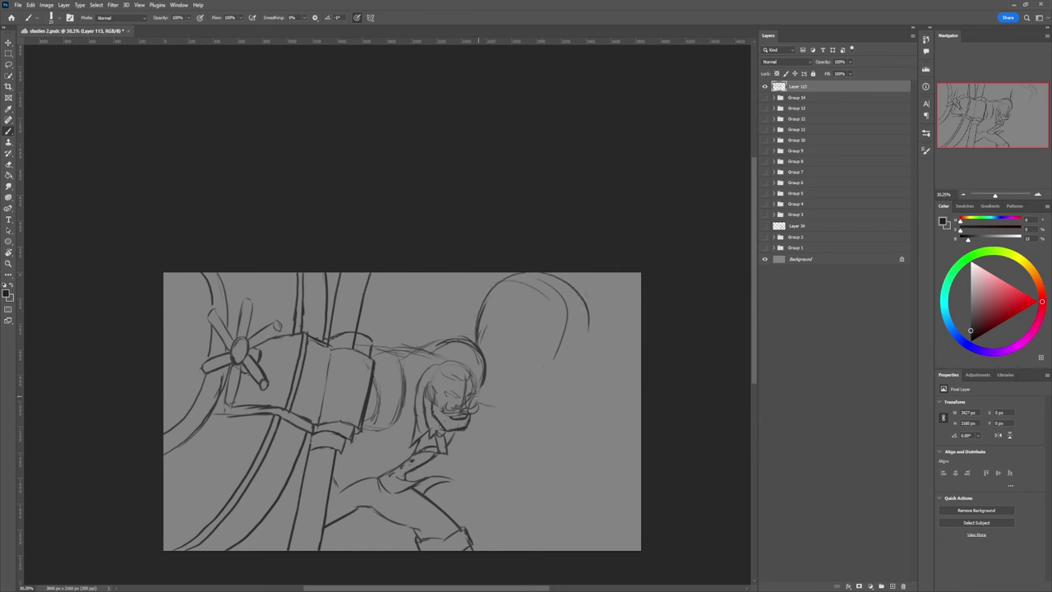
pyautogui.moveTo(480, 403)
pyautogui.mouseDown()
pyautogui.moveTo(545, 393)
pyautogui.moveTo(481, 350)
pyautogui.moveTo(475, 377)
pyautogui.moveTo(445, 340)
pyautogui.moveTo(471, 370)
pyautogui.mouseUp()
# - Sketch a higher dome-shaped shoulder above the figure's head
pyautogui.press('e')
pyautogui.press('b')
pyautogui.moveTo(449, 323)
pyautogui.mouseDown()
pyautogui.moveTo(469, 332)
pyautogui.moveTo(433, 329)
pyautogui.moveTo(477, 370)
pyautogui.mouseUp()
pyautogui.moveTo(418, 335)
pyautogui.mouseDown()
pyautogui.moveTo(448, 322)
pyautogui.moveTo(481, 368)
pyautogui.mouseUp()
pyautogui.moveTo(421, 329)
pyautogui.mouseDown()
pyautogui.moveTo(477, 322)
pyautogui.moveTo(420, 328)
pyautogui.mouseUp()
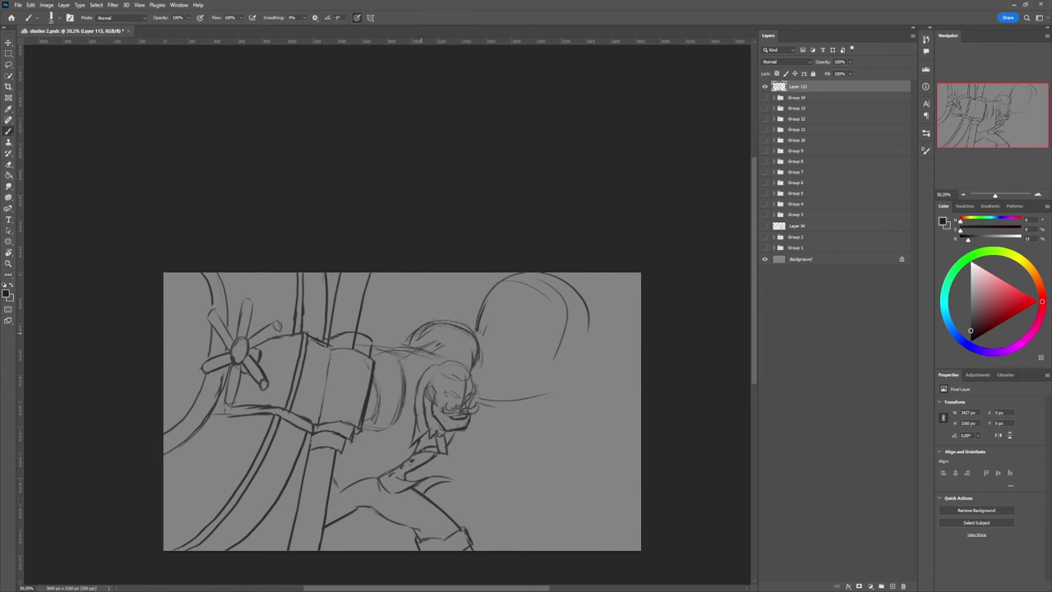
# - Erase rough lines between the dome and the clamp block, and darken the connecting line and the curved band behind the head
pyautogui.press('e')
pyautogui.moveTo(413, 340)
pyautogui.mouseDown()
pyautogui.moveTo(448, 319)
pyautogui.moveTo(432, 354)
pyautogui.moveTo(370, 346)
pyautogui.moveTo(401, 347)
pyautogui.moveTo(390, 423)
pyautogui.mouseUp()
pyautogui.press('b')
pyautogui.moveTo(403, 358); pyautogui.dragTo(402, 377)
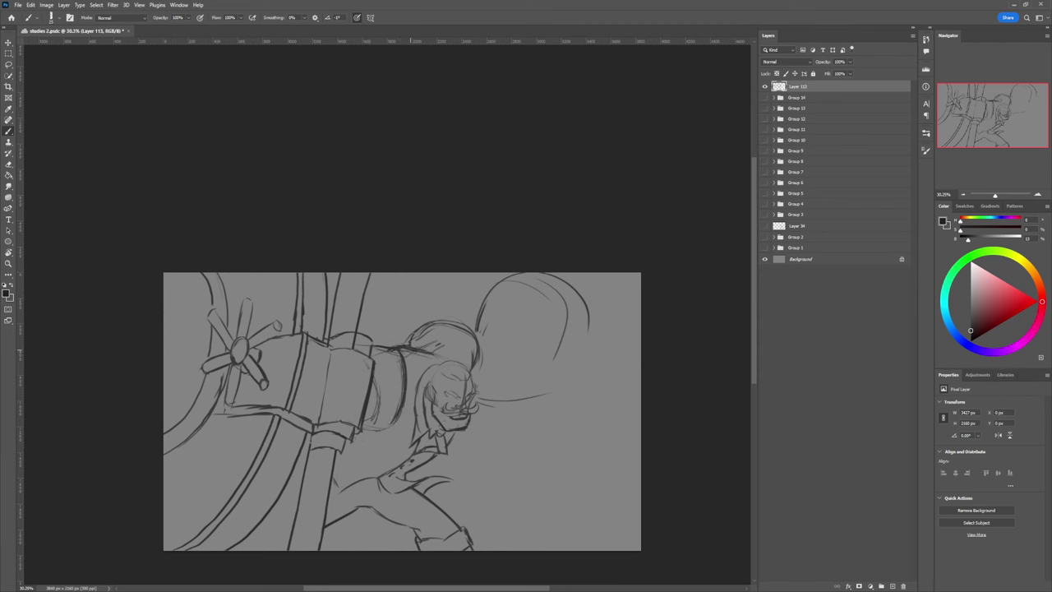
# - Redraw the dome above the head with a cleaner outline and erase its excess lines
pyautogui.moveTo(415, 335); pyautogui.dragTo(464, 323)
pyautogui.press('e')
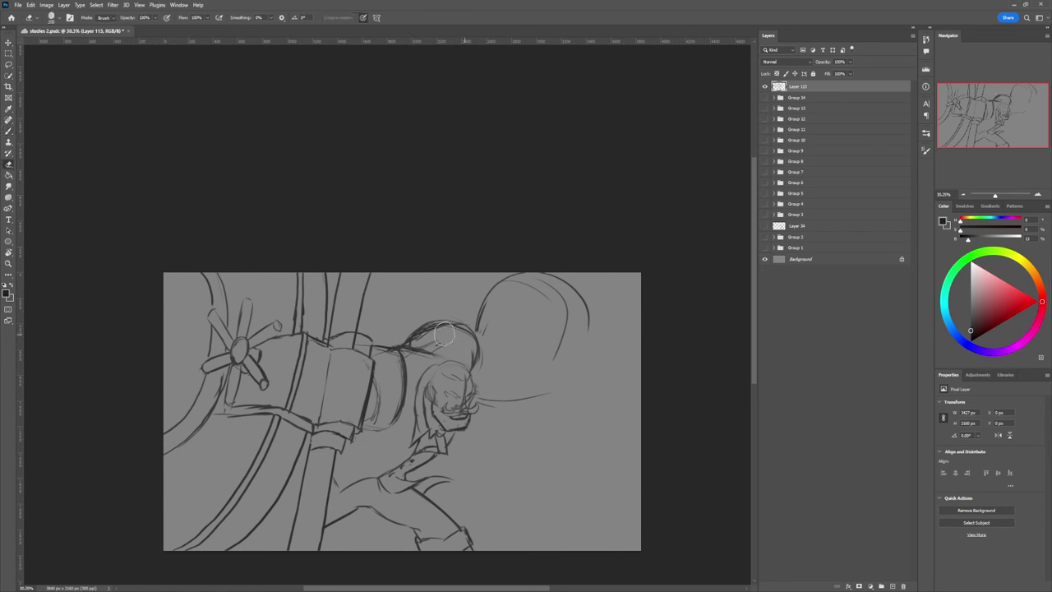
pyautogui.moveTo(401, 341); pyautogui.dragTo(456, 315)
pyautogui.press('b')
pyautogui.moveTo(407, 343); pyautogui.dragTo(474, 328)
pyautogui.moveTo(475, 333); pyautogui.dragTo(466, 364)
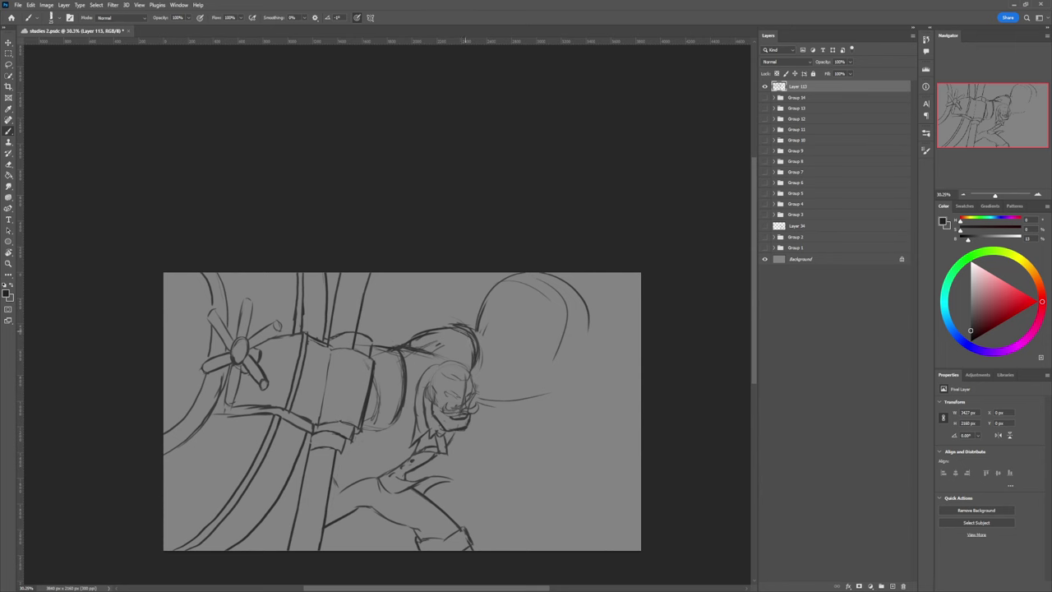
pyautogui.press('e')
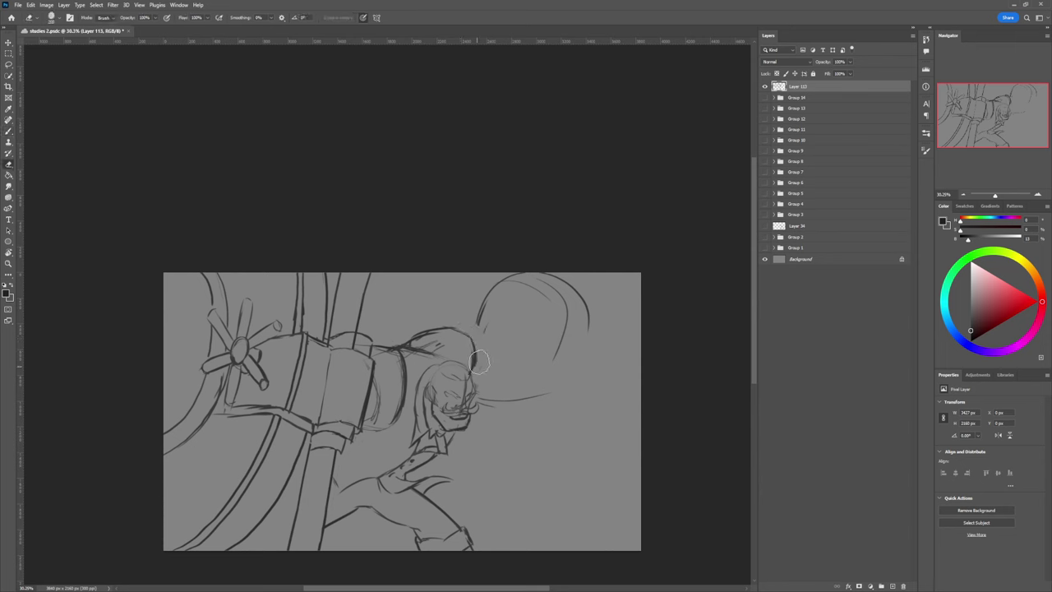
# - Close the large rounded shape beside the head with a darker continuous outline
pyautogui.press('b')
pyautogui.moveTo(484, 301); pyautogui.dragTo(473, 337)
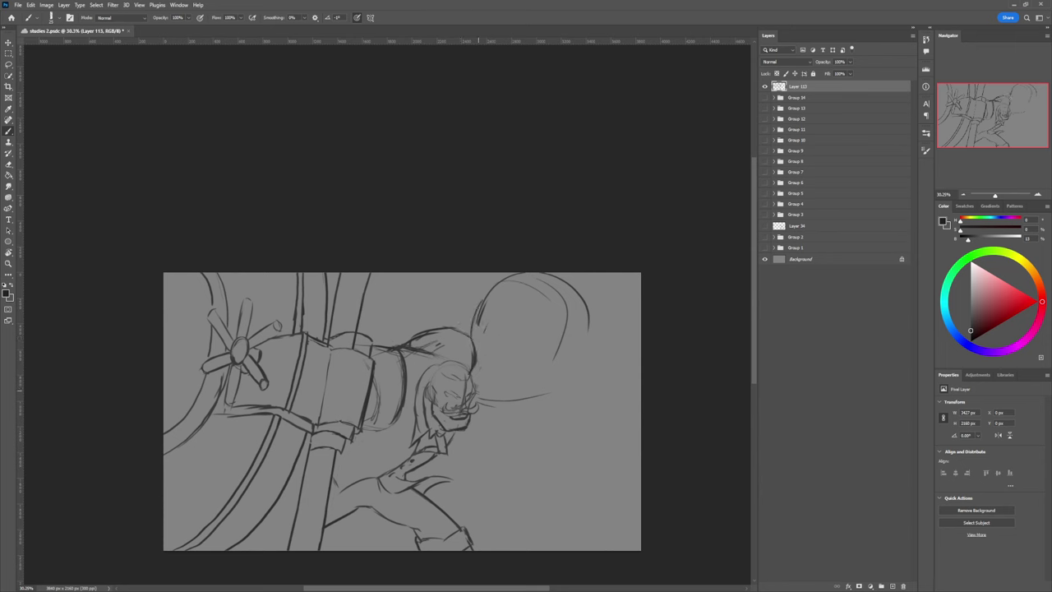
pyautogui.moveTo(475, 398)
pyautogui.mouseDown()
pyautogui.moveTo(561, 383)
pyautogui.moveTo(588, 304)
pyautogui.moveTo(504, 279)
pyautogui.moveTo(477, 318)
pyautogui.mouseUp()
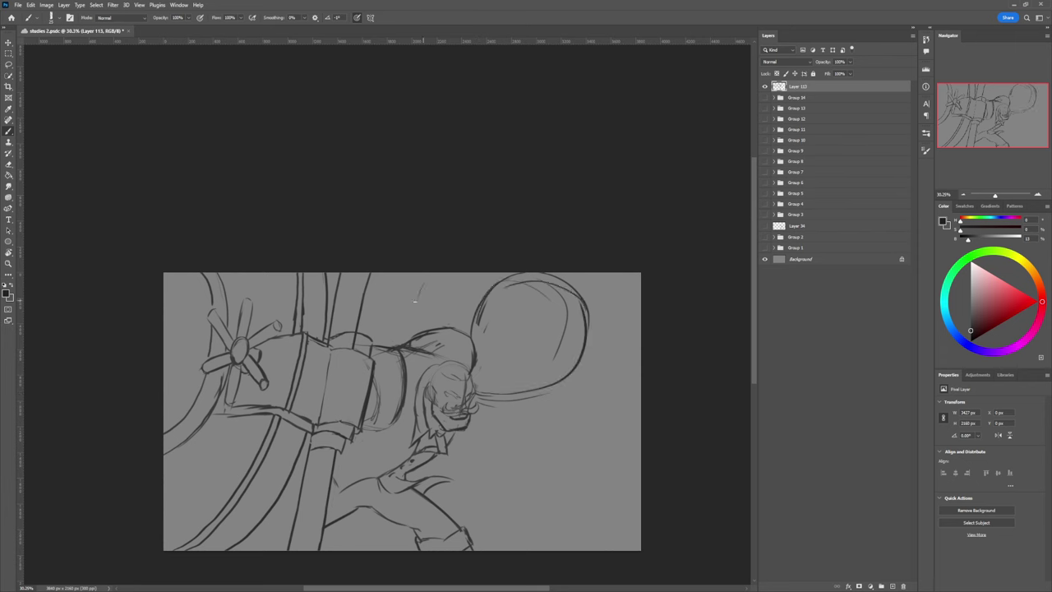
# - Draw a second rounded form behind the dome, rising past the canvas top, and erase its duplicate inner lines
pyautogui.moveTo(410, 302); pyautogui.dragTo(407, 328)
pyautogui.moveTo(426, 274)
pyautogui.mouseDown()
pyautogui.moveTo(410, 290)
pyautogui.moveTo(417, 326)
pyautogui.moveTo(407, 337)
pyautogui.moveTo(419, 274)
pyautogui.mouseUp()
pyautogui.moveTo(438, 329)
pyautogui.mouseDown()
pyautogui.moveTo(434, 309)
pyautogui.moveTo(457, 272)
pyautogui.mouseUp()
pyautogui.moveTo(444, 286); pyautogui.dragTo(430, 329)
pyautogui.press('e')
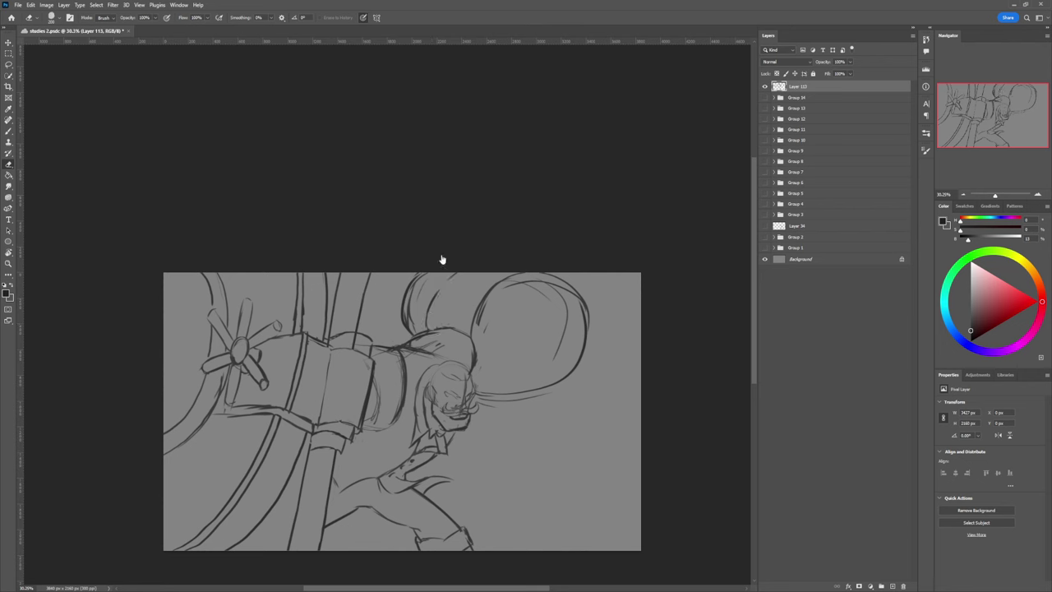
pyautogui.press('b')
pyautogui.moveTo(425, 272)
pyautogui.mouseDown()
pyautogui.moveTo(398, 287)
pyautogui.moveTo(407, 280)
pyautogui.moveTo(396, 301)
pyautogui.moveTo(412, 335)
pyautogui.mouseUp()
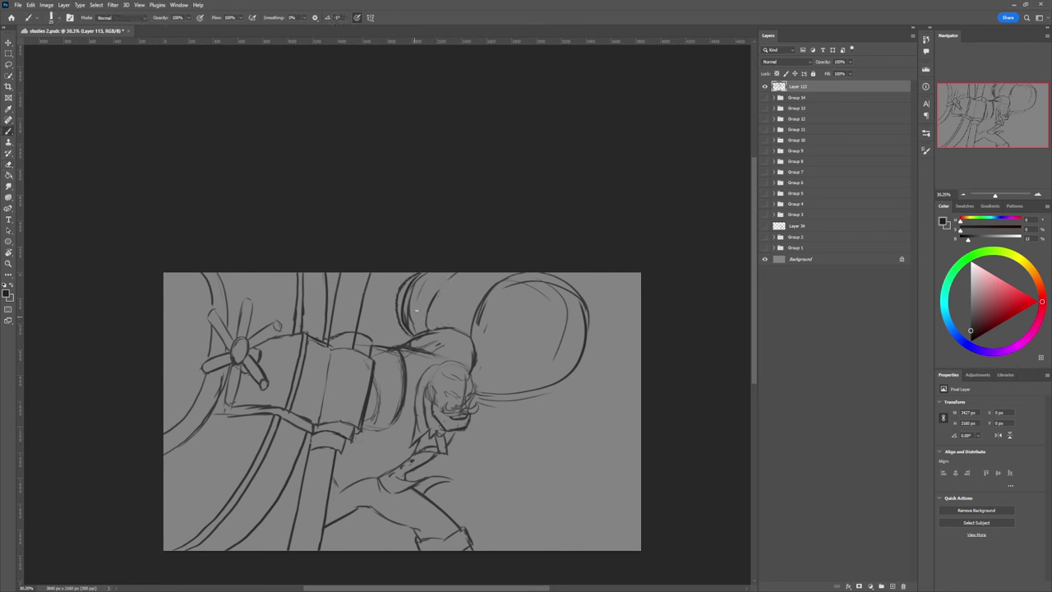
pyautogui.press('e')
pyautogui.moveTo(421, 291); pyautogui.dragTo(413, 325)
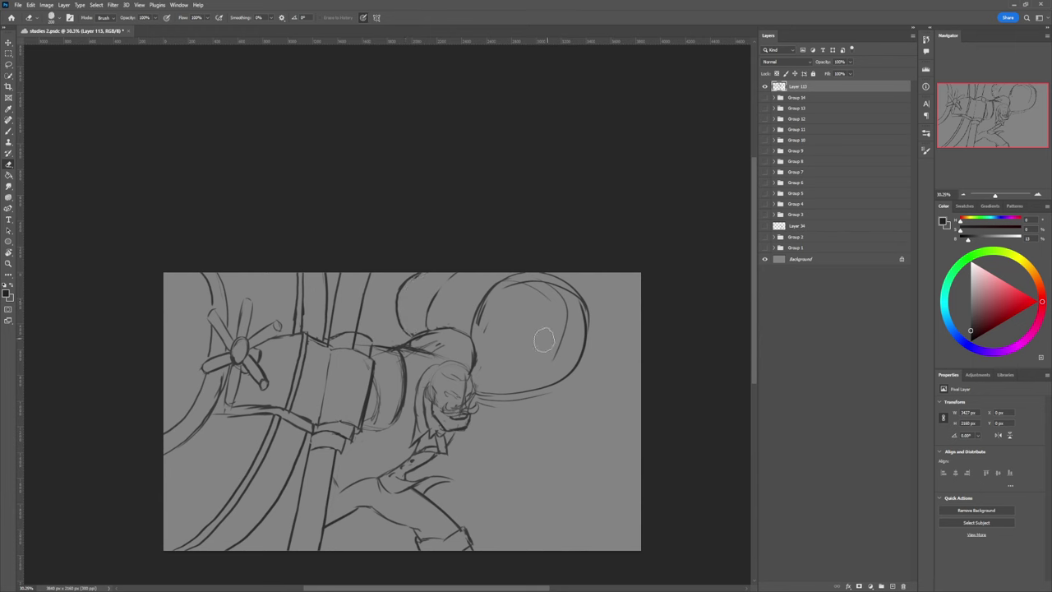
# - Draw an irregular angular patch inside the upper part of the large rounded shape
pyautogui.press('b')
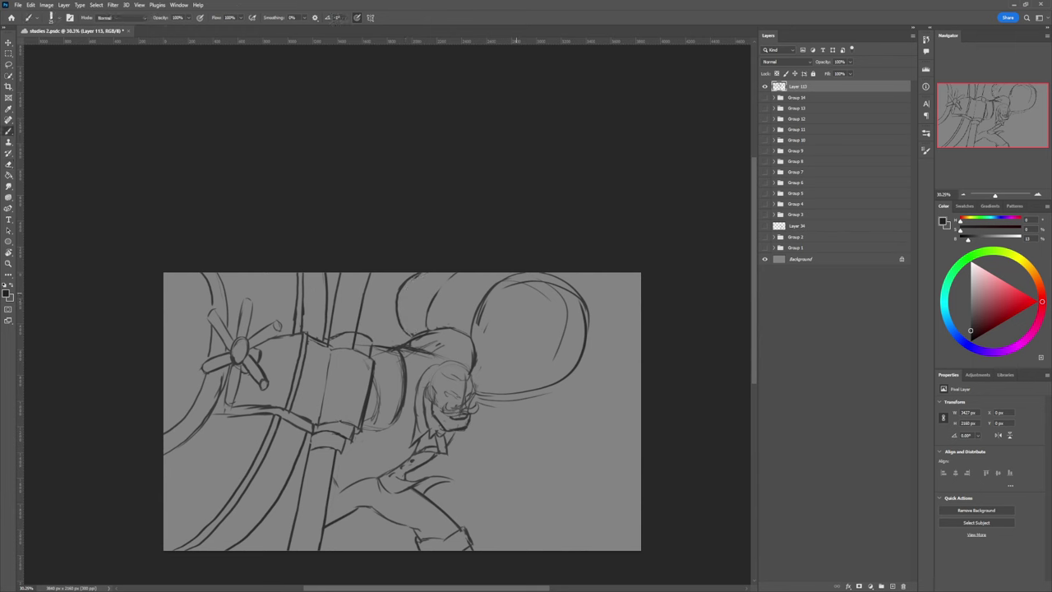
pyautogui.moveTo(505, 295)
pyautogui.mouseDown()
pyautogui.moveTo(503, 314)
pyautogui.moveTo(528, 328)
pyautogui.moveTo(544, 290)
pyautogui.moveTo(564, 296)
pyautogui.moveTo(561, 319)
pyautogui.moveTo(534, 327)
pyautogui.moveTo(549, 321)
pyautogui.moveTo(543, 311)
pyautogui.moveTo(525, 332)
pyautogui.moveTo(525, 318)
pyautogui.mouseUp()
pyautogui.moveTo(524, 314); pyautogui.dragTo(515, 320)
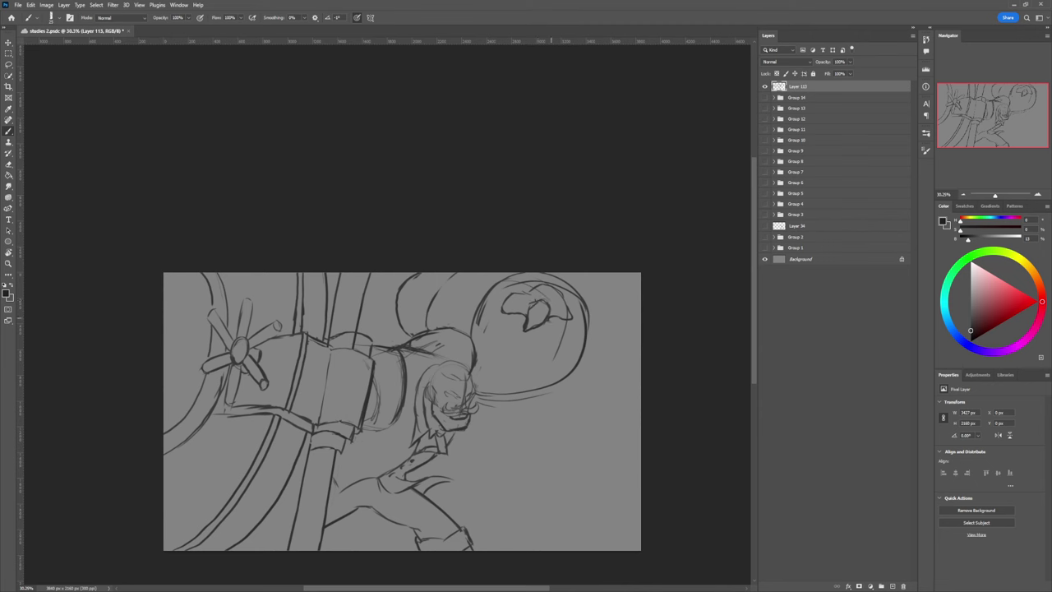
# - Draw a wavy drip line below the angular patch in the large rounded shape and erase stray lines along its upper edge
pyautogui.moveTo(550, 325)
pyautogui.mouseDown()
pyautogui.moveTo(546, 348)
pyautogui.moveTo(563, 355)
pyautogui.mouseUp()
pyautogui.press('e')
pyautogui.moveTo(534, 289)
pyautogui.mouseDown()
pyautogui.moveTo(514, 282)
pyautogui.moveTo(568, 296)
pyautogui.mouseUp()
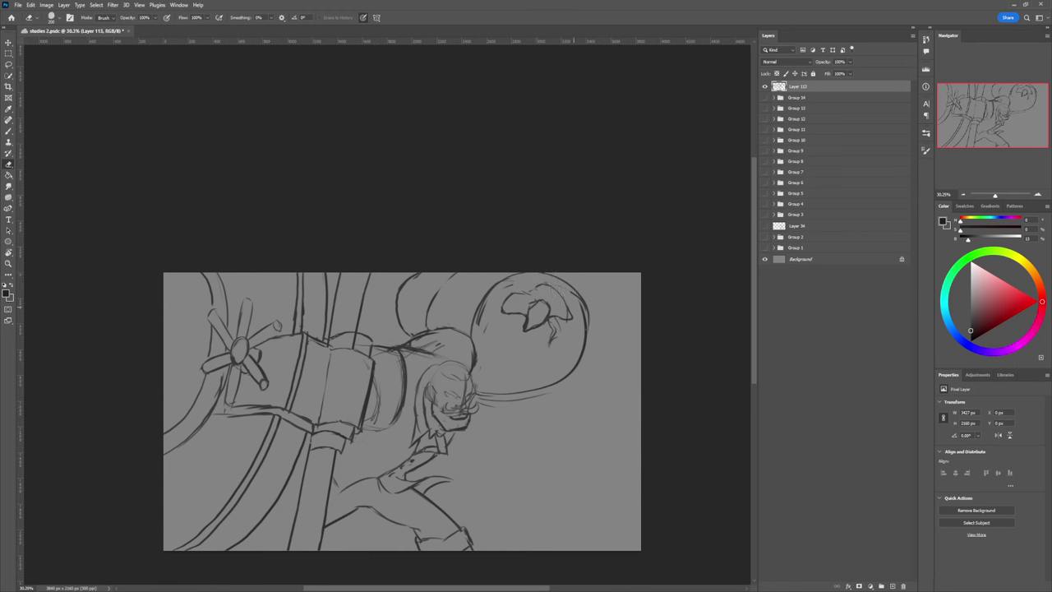
pyautogui.press('b')
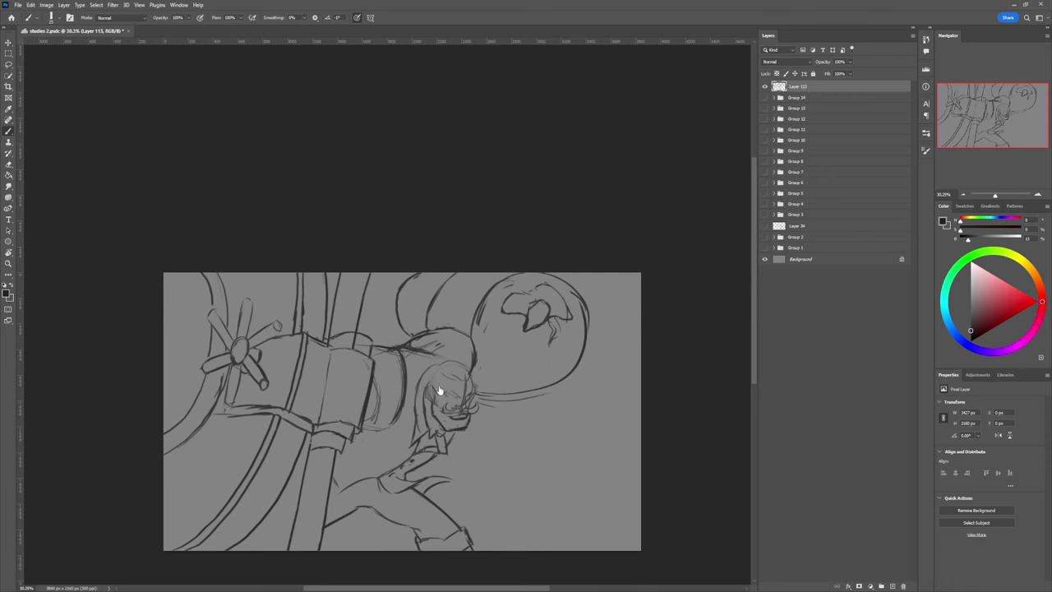
# - Erase the arched top of the dome above the figure's head and redraw it as a sloping outline meeting the large rounded shape
pyautogui.press('z')
pyautogui.moveTo(478, 401)
pyautogui.mouseDown()
pyautogui.moveTo(460, 383)
pyautogui.moveTo(499, 364)
pyautogui.mouseUp()
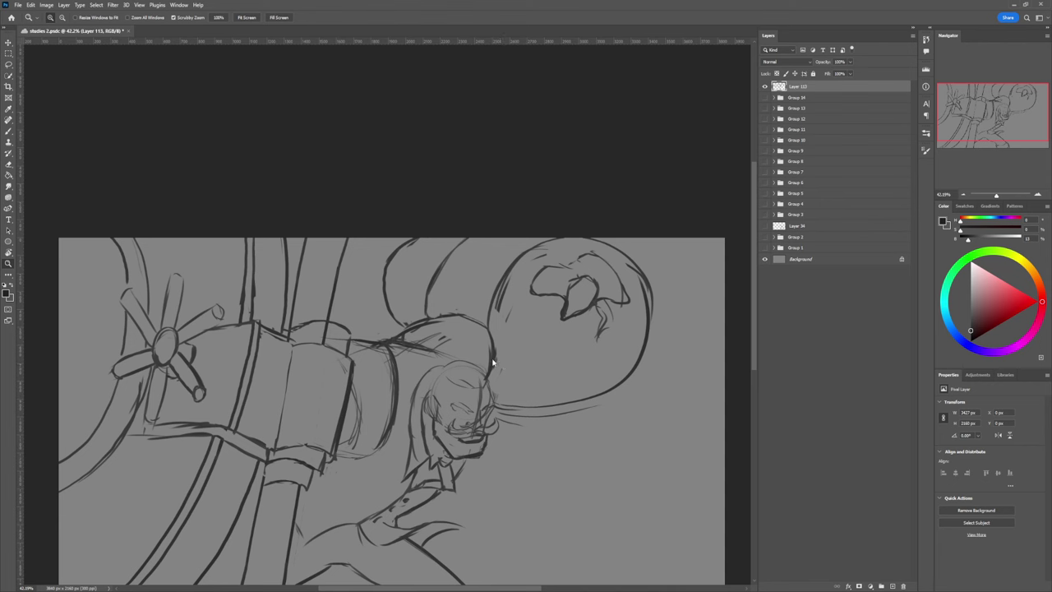
pyautogui.press('b')
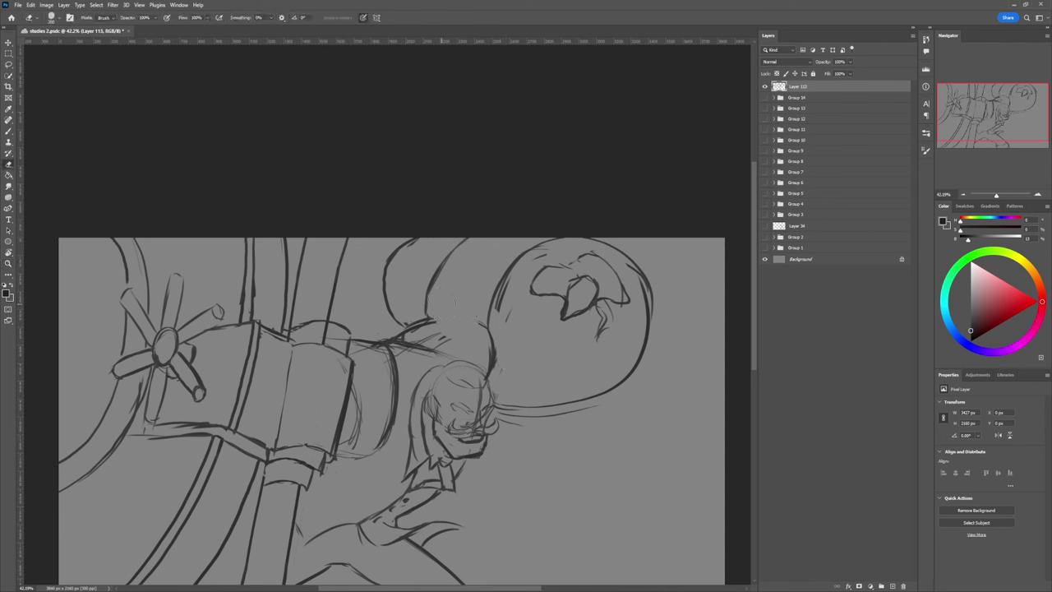
pyautogui.press('b')
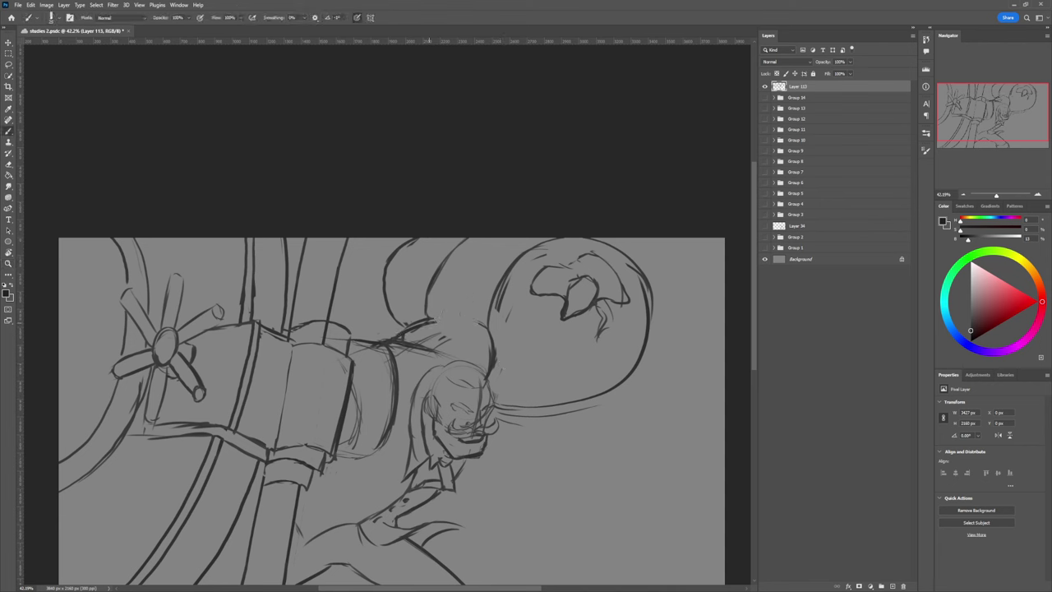
pyautogui.moveTo(435, 334)
pyautogui.mouseDown()
pyautogui.moveTo(455, 323)
pyautogui.moveTo(488, 371)
pyautogui.mouseUp()
pyautogui.moveTo(483, 333)
pyautogui.mouseDown()
pyautogui.moveTo(488, 370)
pyautogui.moveTo(483, 329)
pyautogui.moveTo(489, 368)
pyautogui.moveTo(498, 329)
pyautogui.moveTo(486, 318)
pyautogui.mouseUp()
pyautogui.press('e')
# - Sketch a small slanted rectangular box in the empty area below the large rounded shape
pyautogui.press('z')
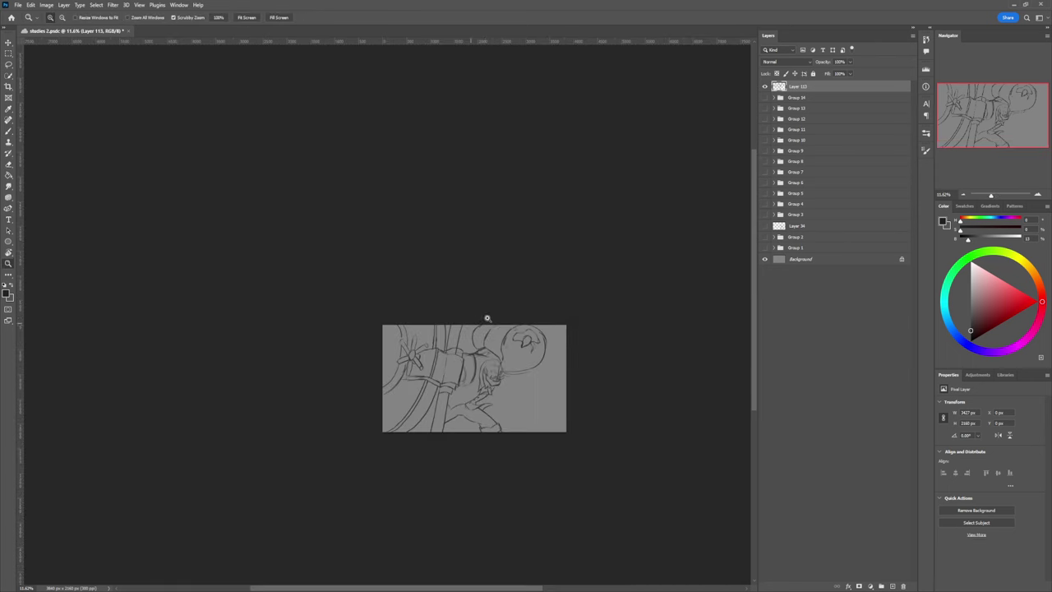
pyautogui.moveTo(512, 464)
pyautogui.mouseDown()
pyautogui.moveTo(534, 460)
pyautogui.moveTo(543, 430)
pyautogui.moveTo(561, 422)
pyautogui.mouseUp()
pyautogui.press('b')
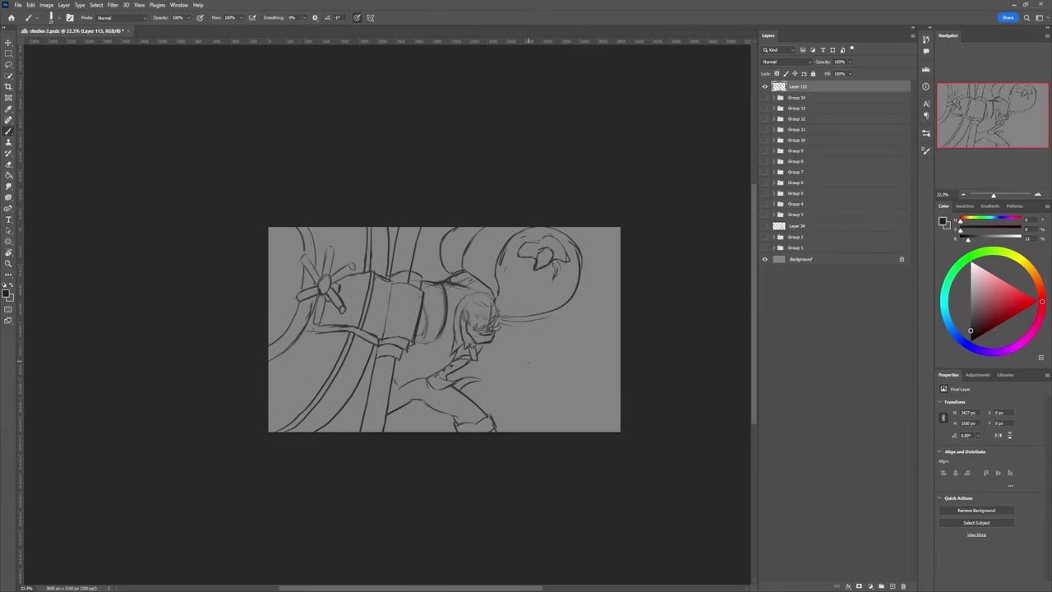
pyautogui.moveTo(526, 367); pyautogui.dragTo(548, 334)
pyautogui.moveTo(510, 385); pyautogui.dragTo(524, 383)
pyautogui.press('e')
pyautogui.moveTo(547, 336)
pyautogui.mouseDown()
pyautogui.moveTo(529, 364)
pyautogui.moveTo(536, 351)
pyautogui.moveTo(509, 368)
pyautogui.moveTo(533, 346)
pyautogui.moveTo(528, 366)
pyautogui.mouseUp()
pyautogui.press('b')
pyautogui.hotkey('ctrl', 'z')
# - Select the small box sketch, rotate it slightly counterclockwise and clear the selection
pyautogui.moveTo(551, 360)
pyautogui.mouseDown()
pyautogui.moveTo(537, 379)
pyautogui.moveTo(559, 353)
pyautogui.moveTo(504, 400)
pyautogui.mouseUp()
pyautogui.press('l')
pyautogui.hotkey('ctrl', 't')
pyautogui.moveTo(582, 374); pyautogui.dragTo(582, 362)
pyautogui.moveTo(550, 355); pyautogui.dragTo(570, 326)
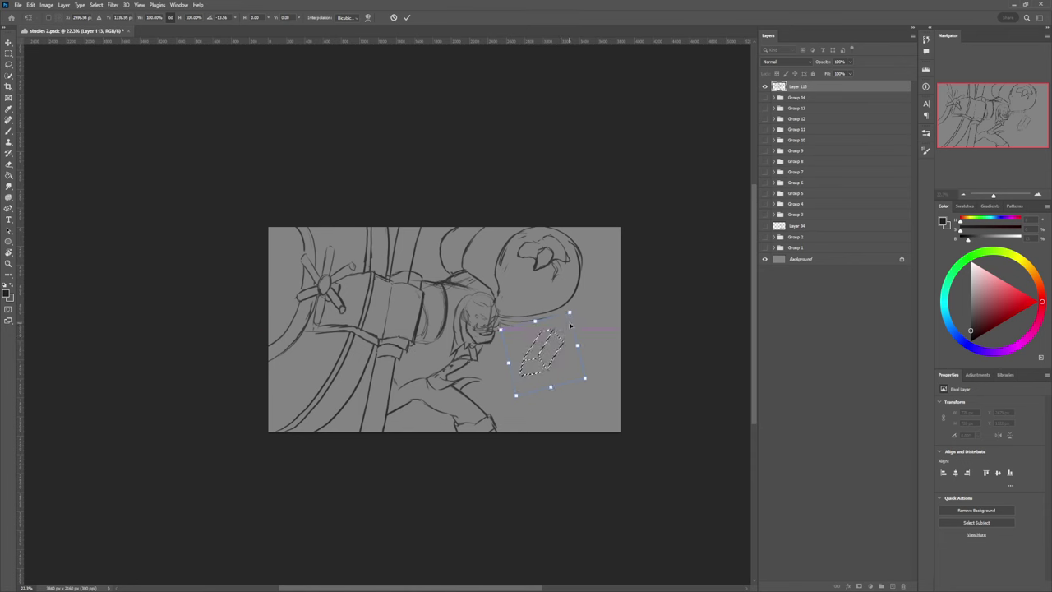
pyautogui.press('Return')
pyautogui.hotkey('ctrl', 'd')
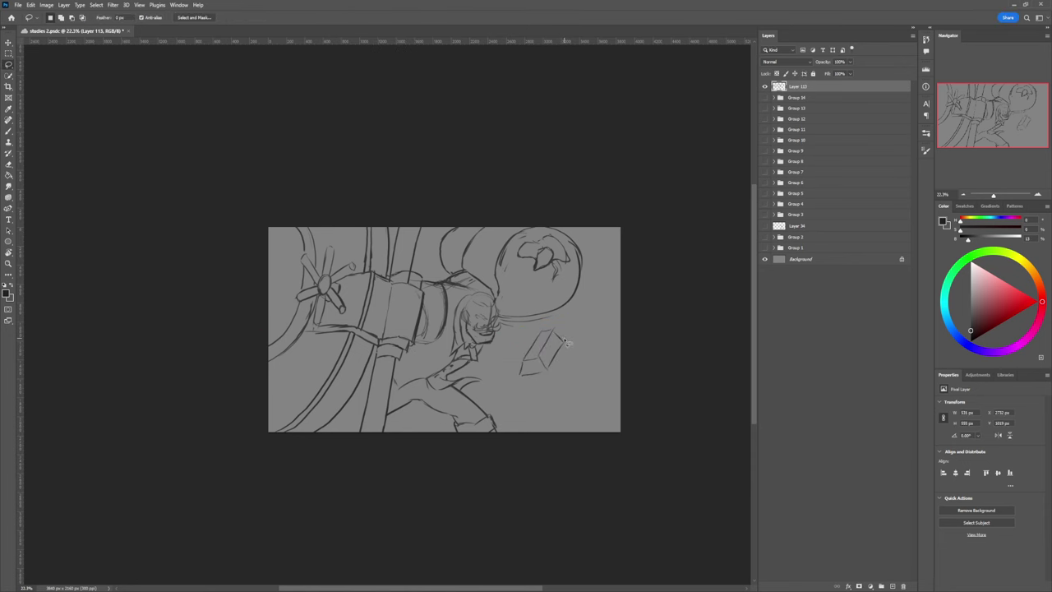
# - Draw the figure's hanging arm and a horizontal ledge line running from it to the canvas's right edge
pyautogui.press('b')
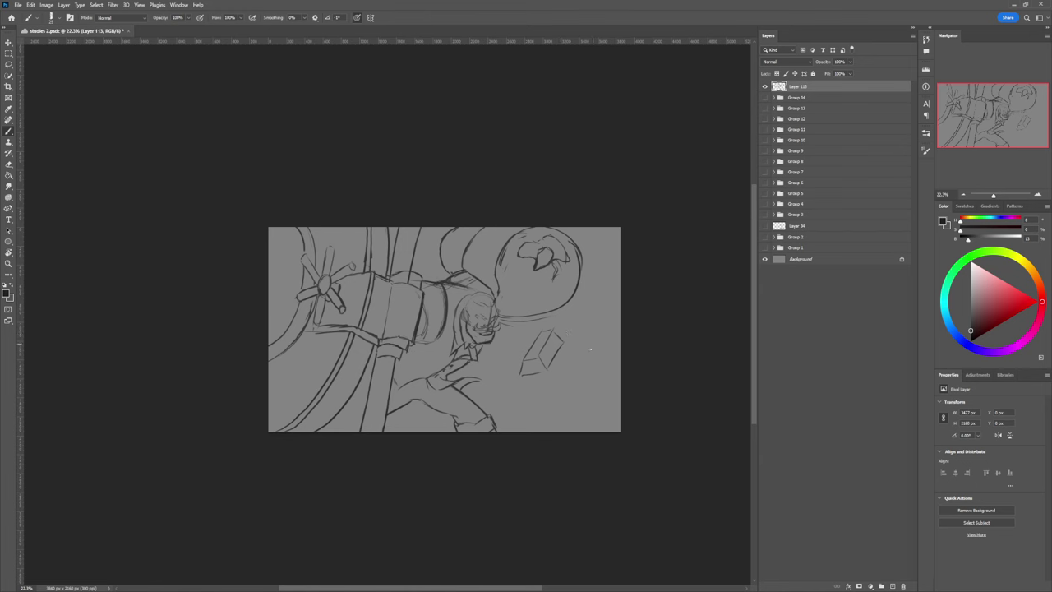
pyautogui.moveTo(593, 365); pyautogui.dragTo(569, 379)
pyautogui.moveTo(482, 349)
pyautogui.mouseDown()
pyautogui.moveTo(489, 392)
pyautogui.moveTo(498, 373)
pyautogui.moveTo(488, 345)
pyautogui.mouseUp()
pyautogui.moveTo(491, 384)
pyautogui.mouseDown()
pyautogui.moveTo(488, 394)
pyautogui.moveTo(674, 400)
pyautogui.mouseUp()
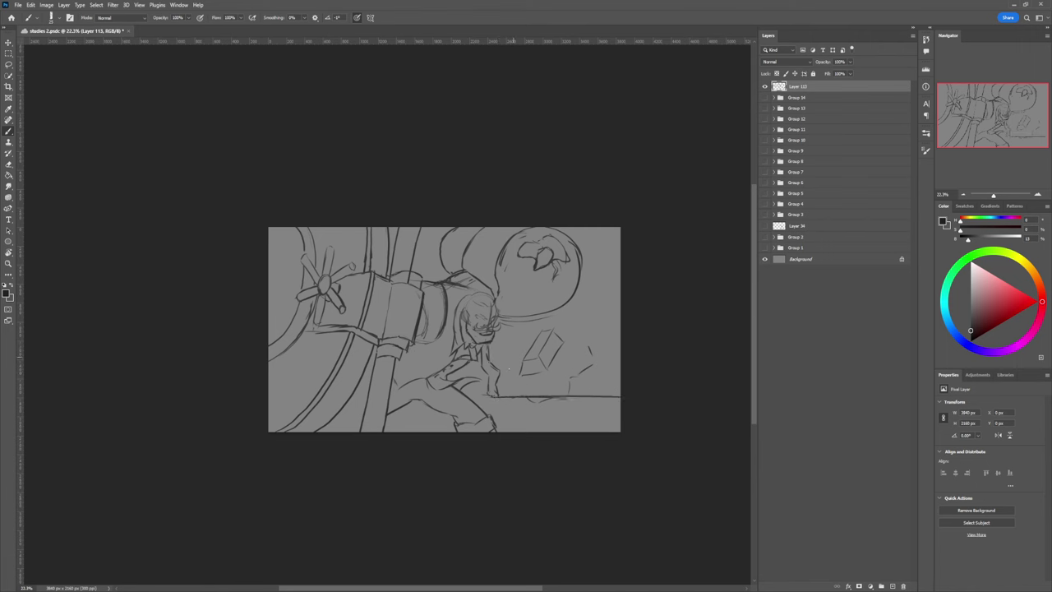
# - Erase the overlap where the arm meets the ledge and draw the forearm reaching along the ledge
pyautogui.press('e')
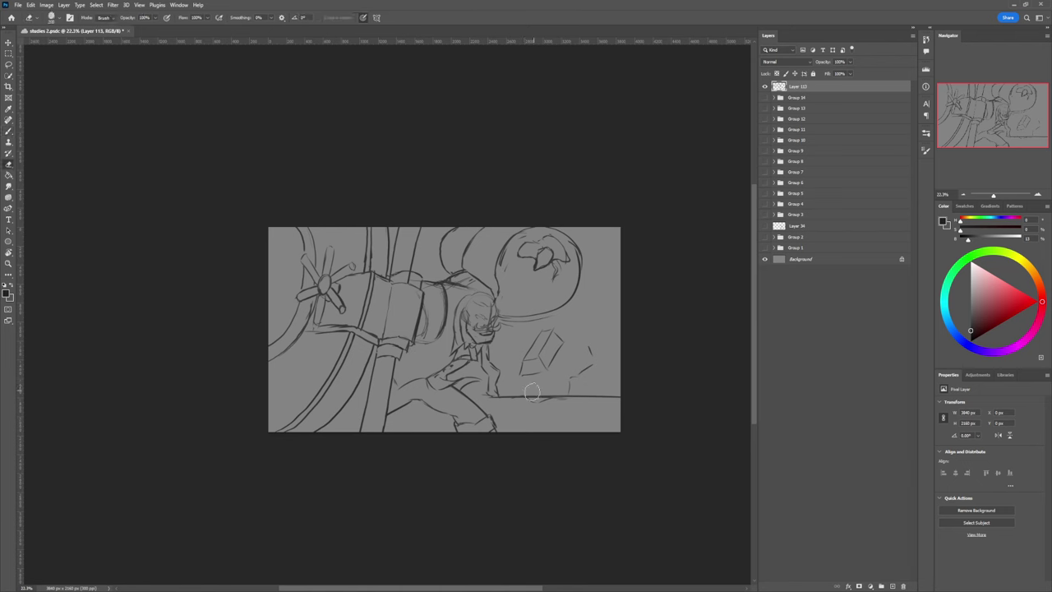
pyautogui.moveTo(501, 391)
pyautogui.mouseDown()
pyautogui.moveTo(493, 395)
pyautogui.moveTo(507, 389)
pyautogui.mouseUp()
pyautogui.press('b')
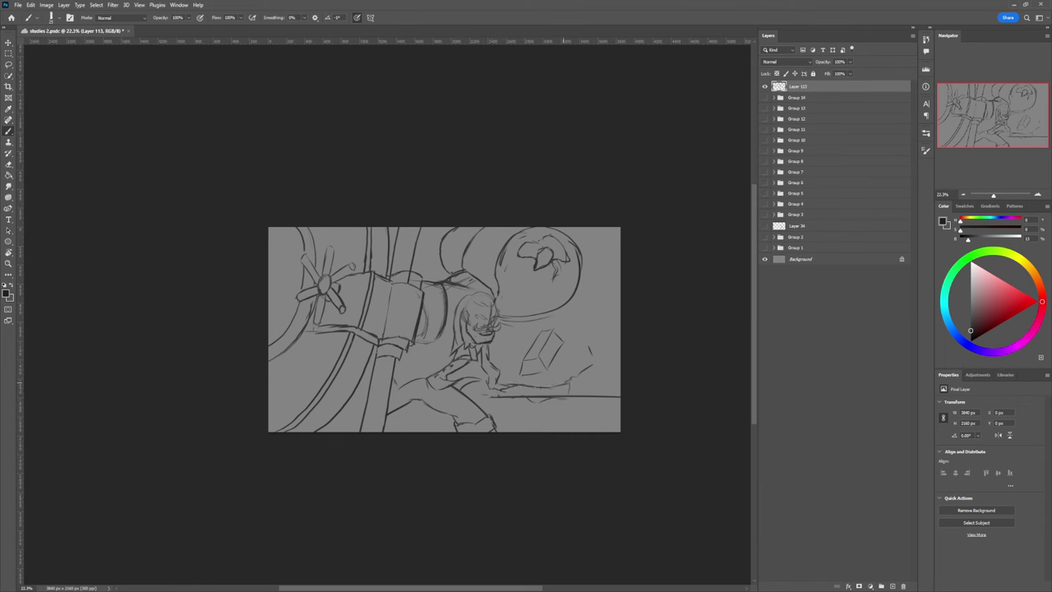
# - Select the small box sketch, scale it down and move it up closer to the large rounded shape
pyautogui.press('l')
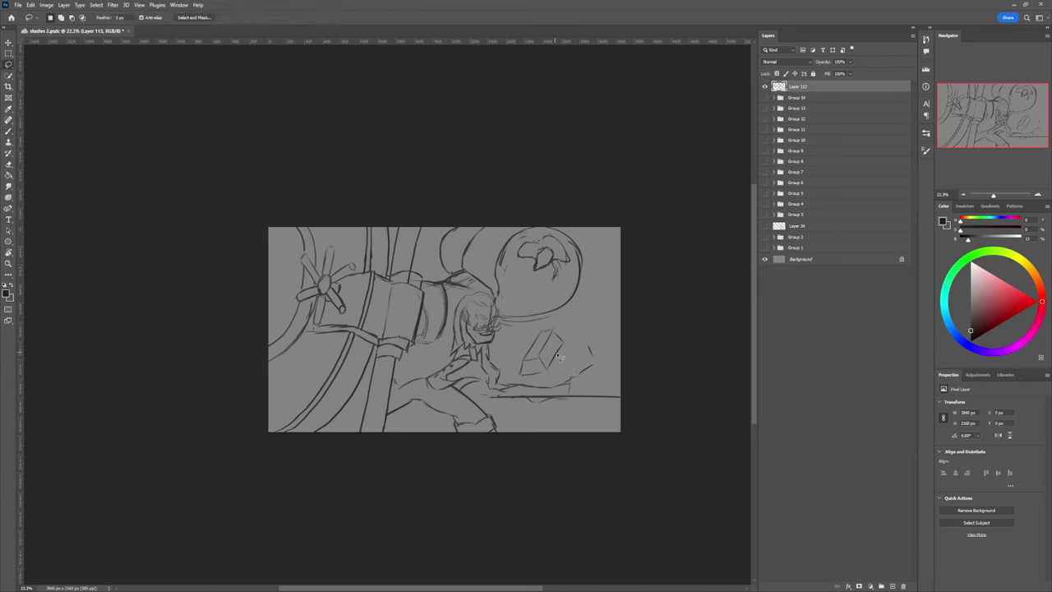
pyautogui.moveTo(561, 357)
pyautogui.mouseDown()
pyautogui.moveTo(514, 373)
pyautogui.moveTo(555, 381)
pyautogui.mouseUp()
pyautogui.hotkey('ctrl', 't')
pyautogui.moveTo(570, 324); pyautogui.dragTo(560, 334)
pyautogui.moveTo(555, 347)
pyautogui.mouseDown()
pyautogui.moveTo(551, 331)
pyautogui.moveTo(570, 323)
pyautogui.mouseUp()
pyautogui.moveTo(588, 314); pyautogui.dragTo(566, 332)
pyautogui.press('Return')
# - Draw a jagged edge rising from the ledge to the canvas top and sketch a small character's head with facial features beside it
pyautogui.press('b')
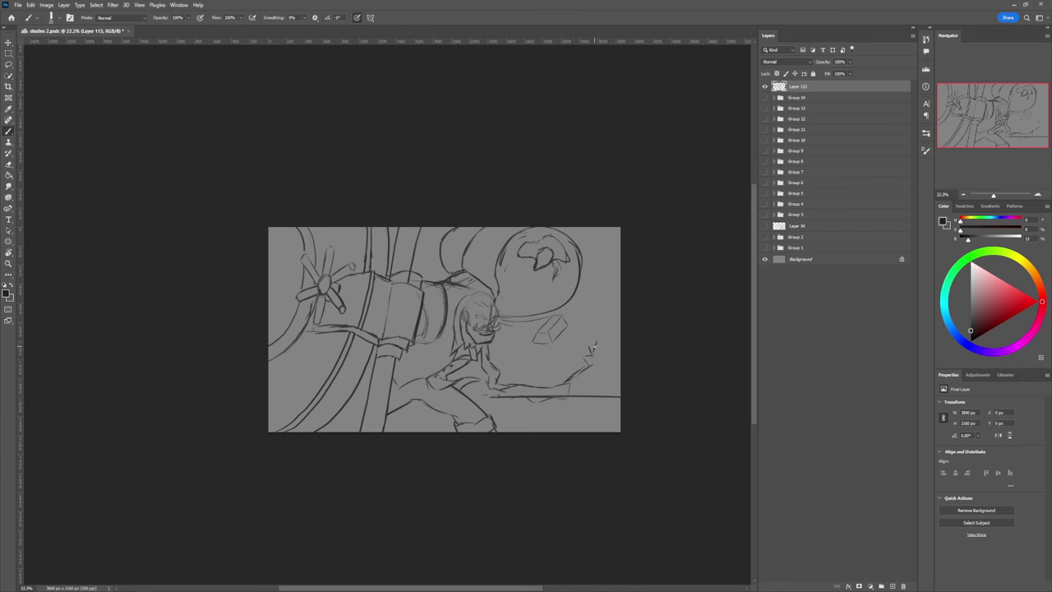
pyautogui.moveTo(592, 349)
pyautogui.mouseDown()
pyautogui.moveTo(588, 303)
pyautogui.moveTo(604, 291)
pyautogui.moveTo(600, 228)
pyautogui.mouseUp()
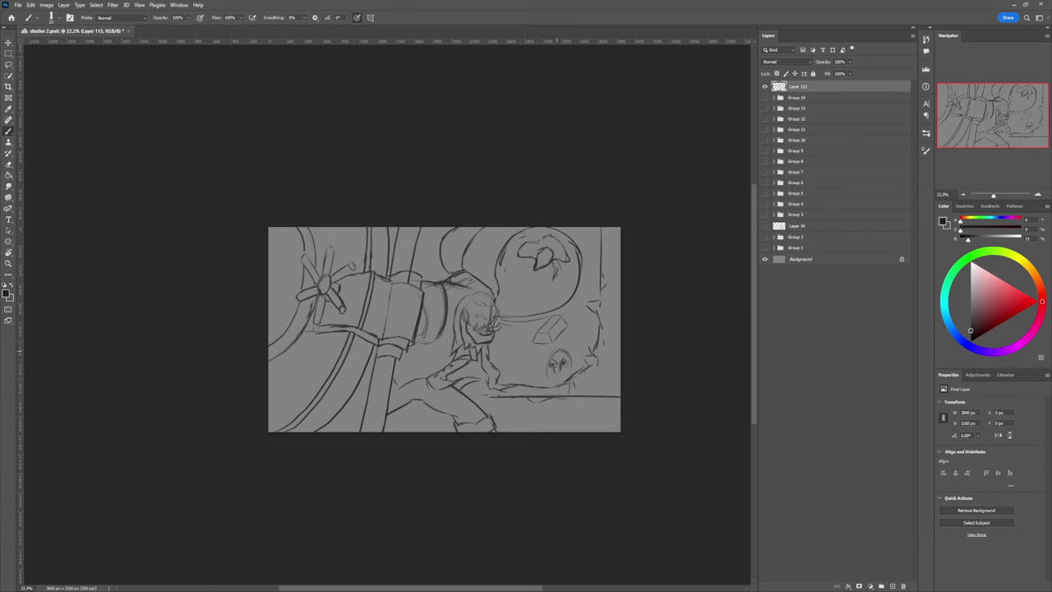
pyautogui.moveTo(548, 352)
pyautogui.mouseDown()
pyautogui.moveTo(544, 361)
pyautogui.moveTo(574, 351)
pyautogui.mouseUp()
# - Select the small character's head, shrink it slightly, reposition it above the ledge and clear the selection
pyautogui.press('l')
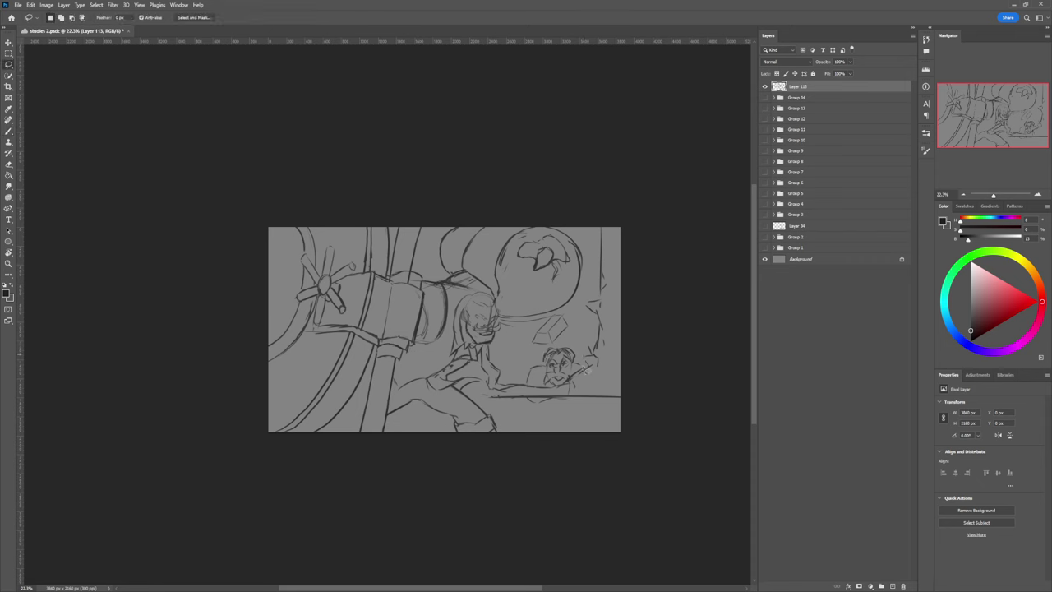
pyautogui.moveTo(548, 390)
pyautogui.mouseDown()
pyautogui.moveTo(520, 372)
pyautogui.moveTo(575, 354)
pyautogui.moveTo(563, 357)
pyautogui.mouseUp()
pyautogui.hotkey('ctrl', 't')
pyautogui.press('Return')
pyautogui.hotkey('ctrl', 'd')
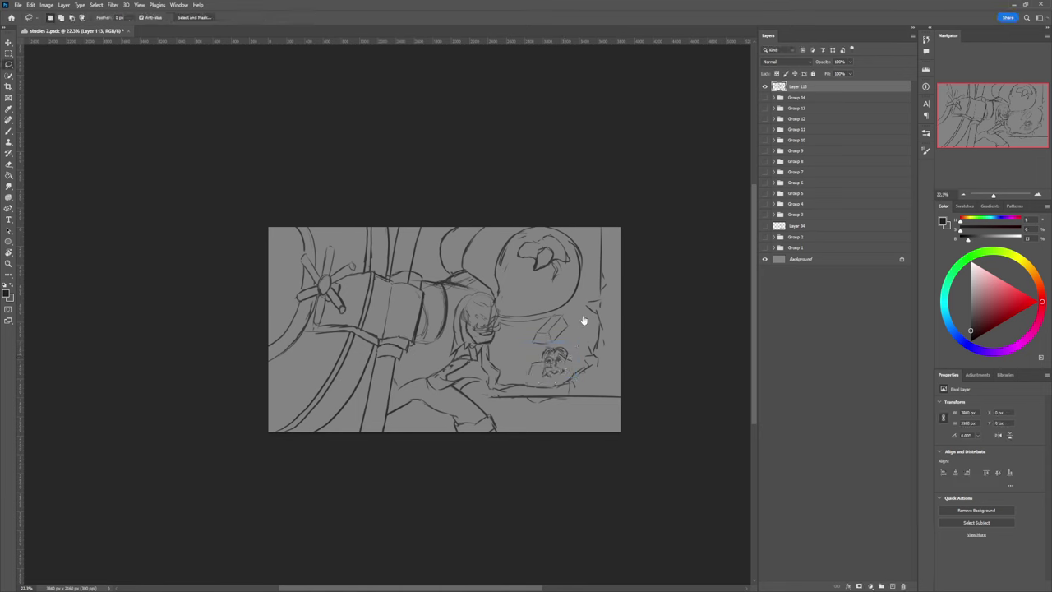
# - Detail the main figure's face and trousers and sketch two more heads and a mallet near the canvas's lower edge
pyautogui.press('b')
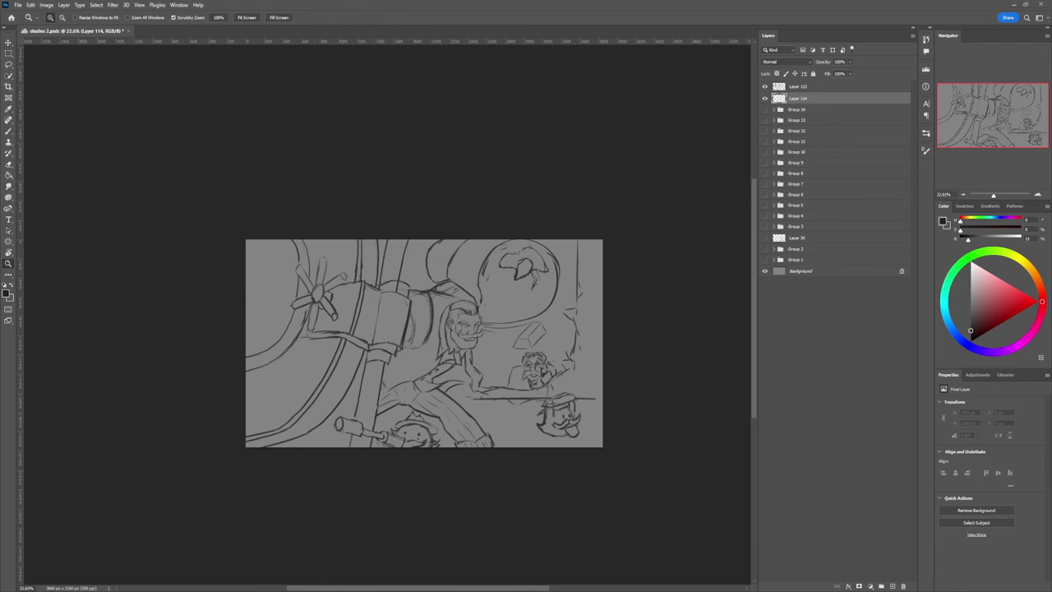
# - Lasso the foreground machinery along its pole edge and fill the selection with dark gray on Layer 114
pyautogui.moveTo(448, 422); pyautogui.dragTo(471, 411)
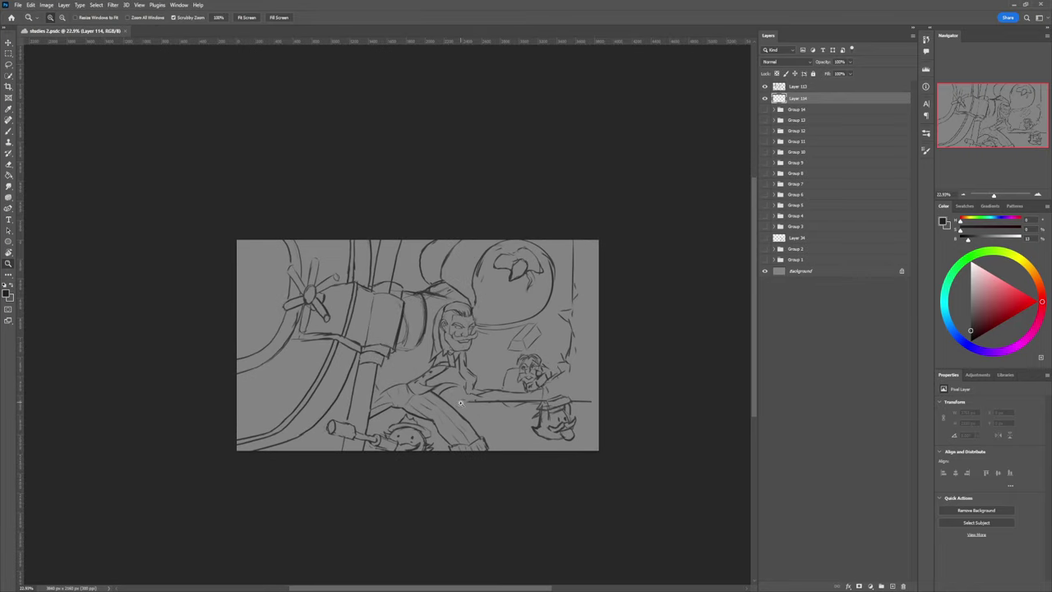
pyautogui.press('l')
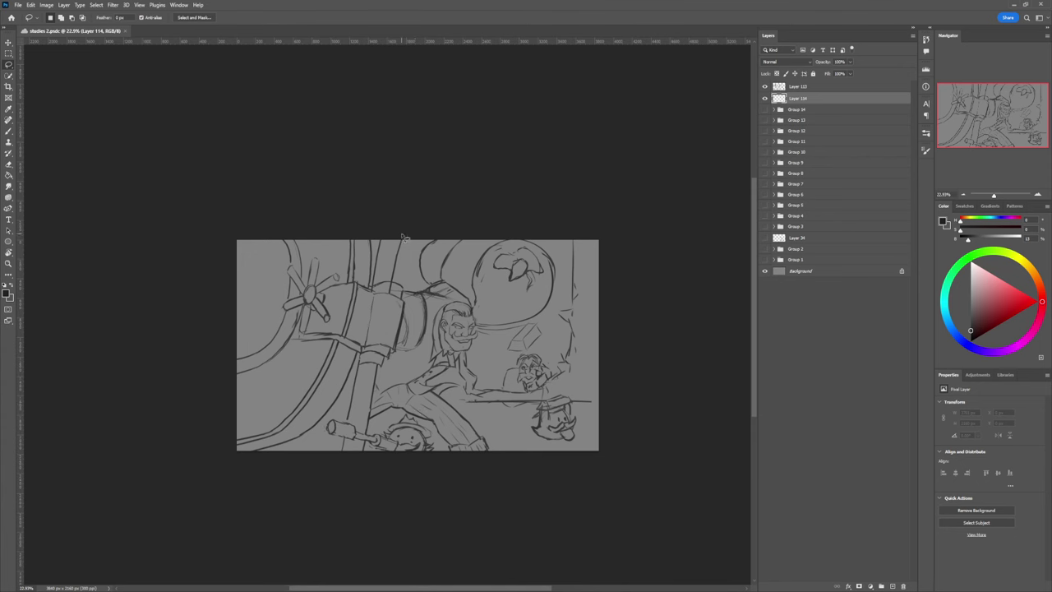
pyautogui.moveTo(403, 237)
pyautogui.mouseDown()
pyautogui.moveTo(395, 286)
pyautogui.moveTo(410, 306)
pyautogui.moveTo(356, 466)
pyautogui.moveTo(309, 483)
pyautogui.moveTo(184, 445)
pyautogui.moveTo(231, 212)
pyautogui.moveTo(357, 130)
pyautogui.moveTo(402, 137)
pyautogui.mouseUp()
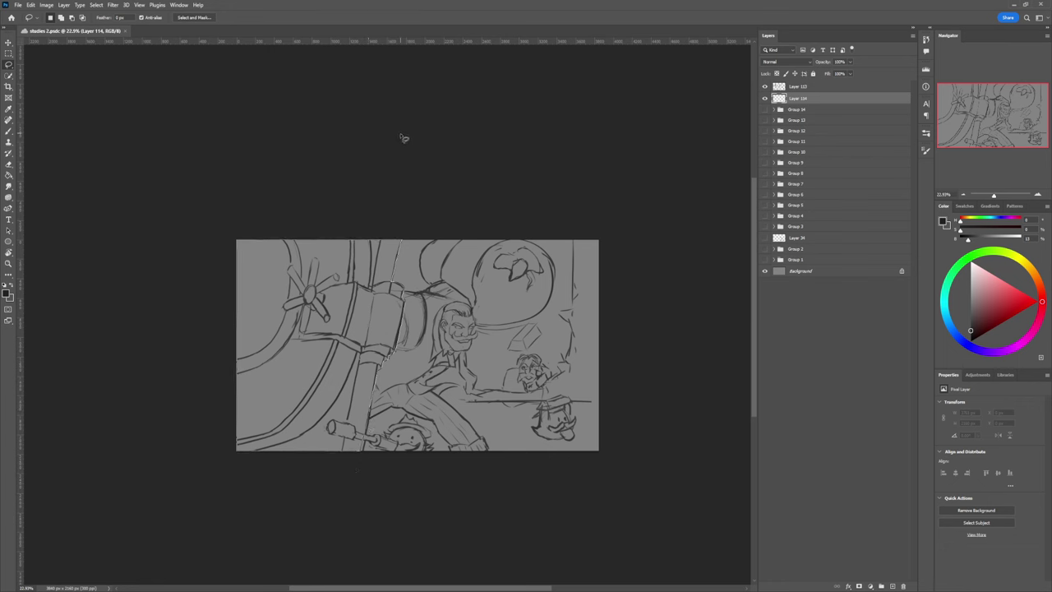
pyautogui.press('b')
pyautogui.moveTo(972, 320); pyautogui.dragTo(970, 323)
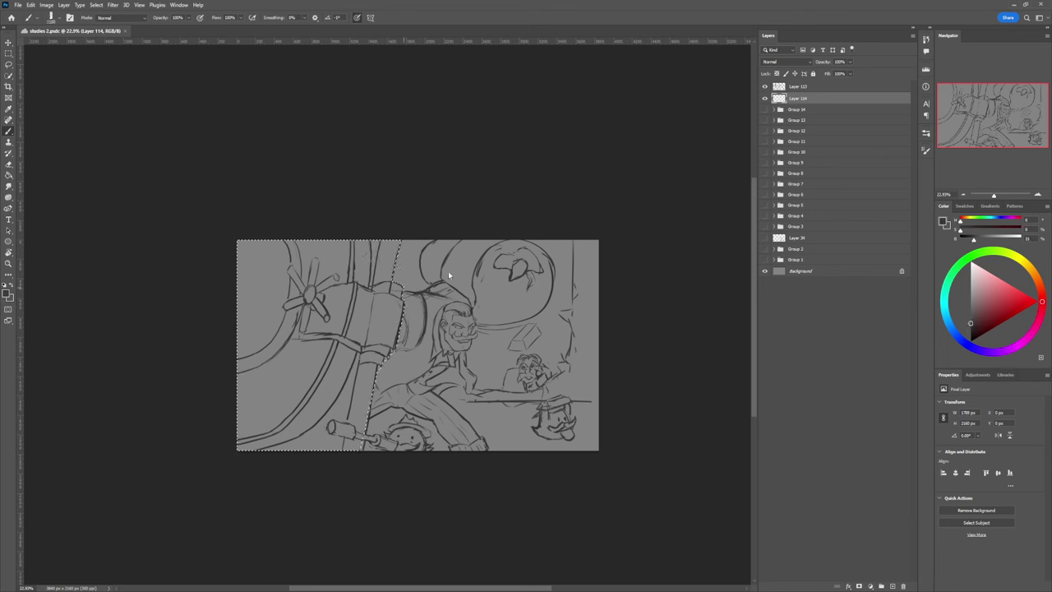
pyautogui.press('.')
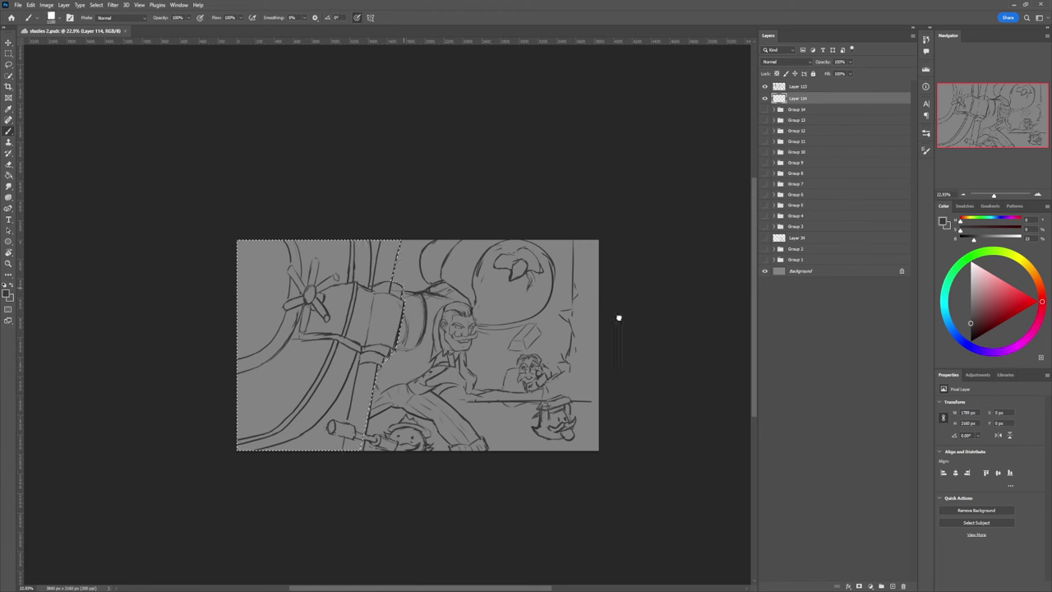
pyautogui.moveTo(409, 223)
pyautogui.mouseDown()
pyautogui.moveTo(340, 458)
pyautogui.moveTo(298, 195)
pyautogui.moveTo(254, 231)
pyautogui.moveTo(364, 457)
pyautogui.mouseUp()
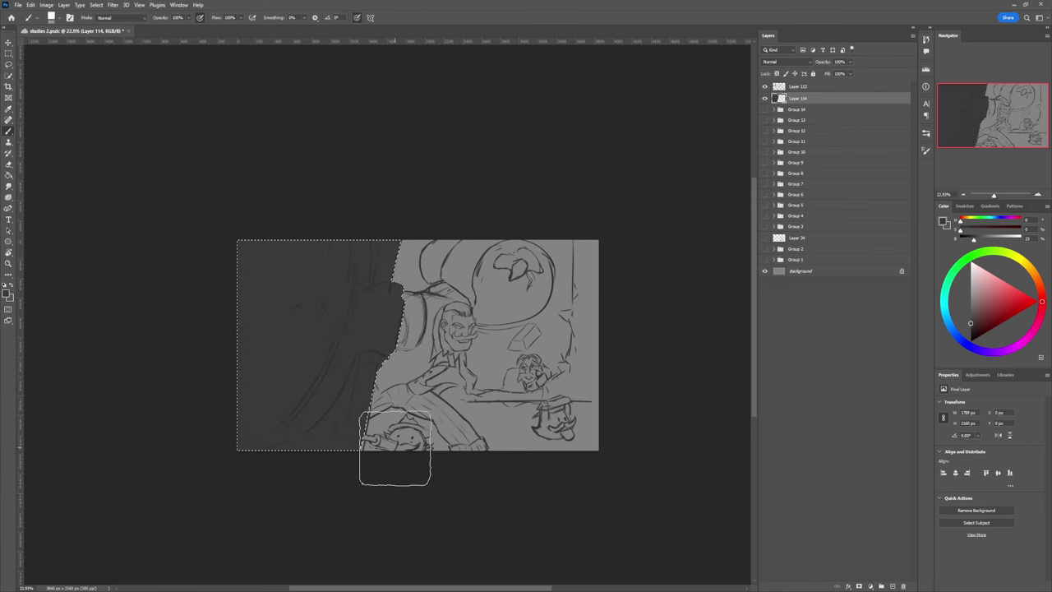
# - Reduce the brush size, set Layer 113's blending mode to Multiply and make Layer 114 active again
pyautogui.press('[')
pyautogui.press('[')
pyautogui.press('[')
pyautogui.press('[')
pyautogui.press('[')
pyautogui.press('[')
pyautogui.press('[')
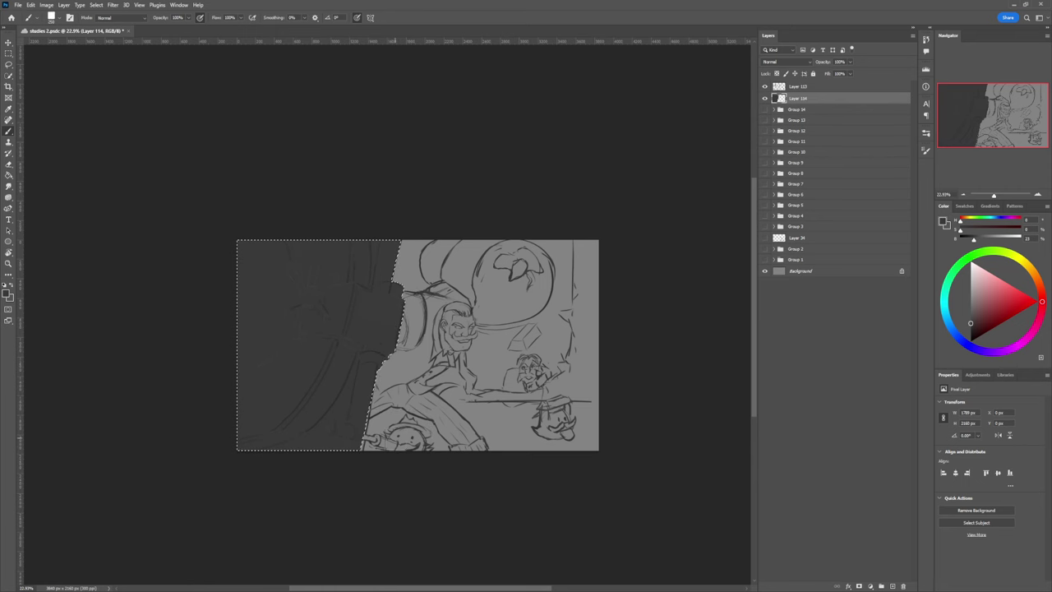
pyautogui.click(808, 87)
pyautogui.click(806, 64)
pyautogui.click(793, 95)
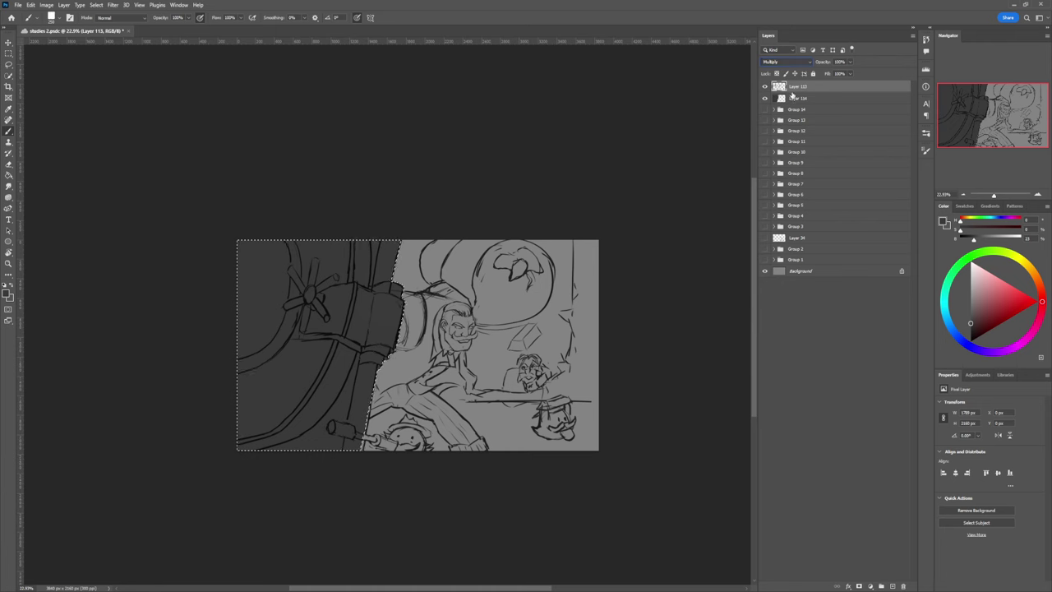
pyautogui.click(796, 97)
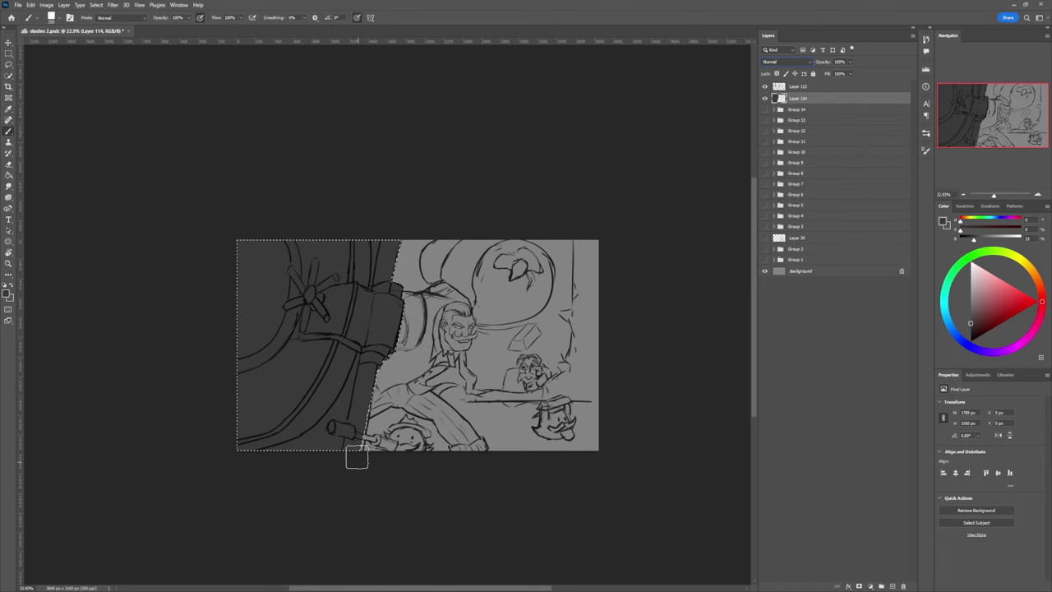
# - Clear the selection, add a new layer beneath Layer 114 and paint the figure's arm and head in a lighter dark gray
pyautogui.press('l')
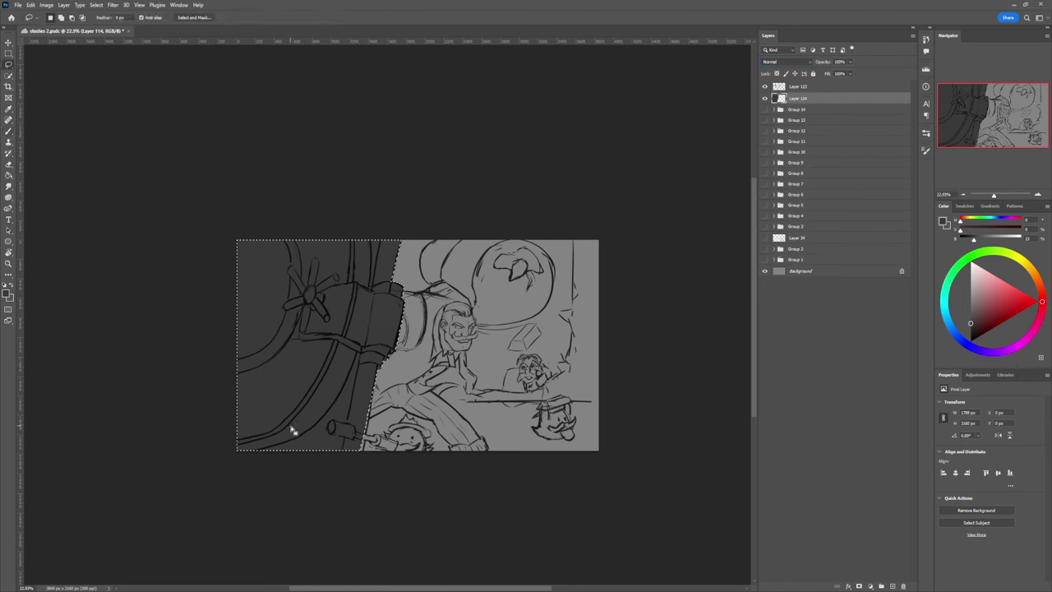
pyautogui.click(379, 437)
pyautogui.press('b')
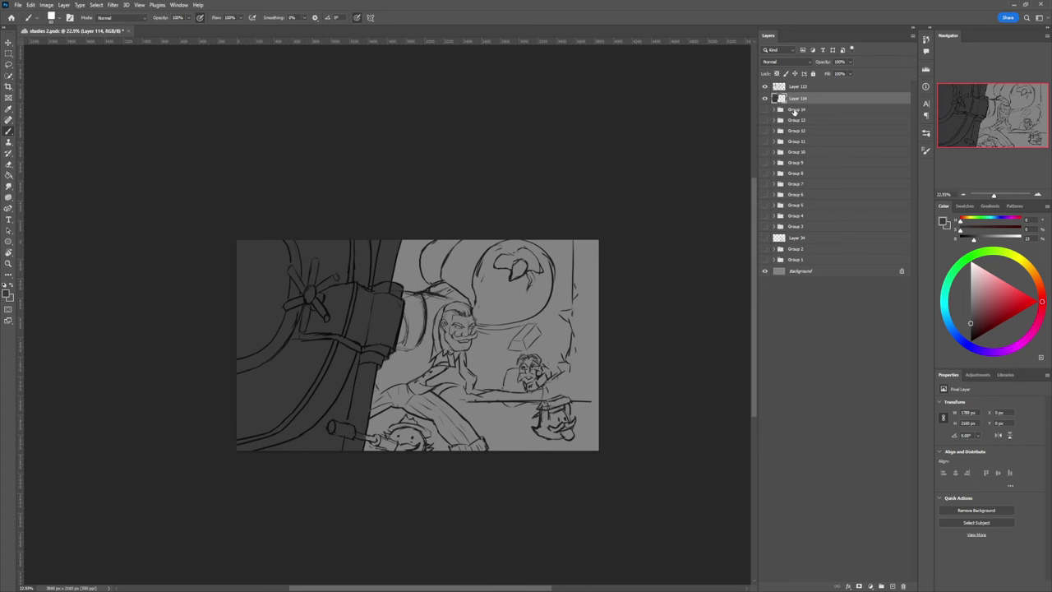
pyautogui.hotkey('ctrl', 'shift', 'alt', 'n')
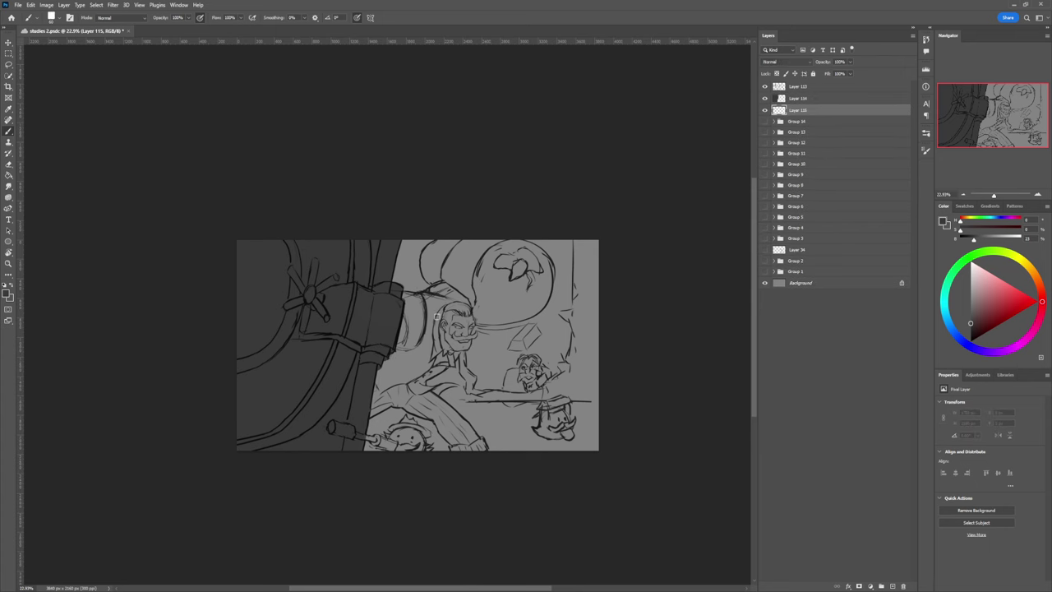
pyautogui.moveTo(969, 318); pyautogui.dragTo(966, 305)
pyautogui.moveTo(392, 296)
pyautogui.mouseDown()
pyautogui.moveTo(414, 294)
pyautogui.moveTo(410, 316)
pyautogui.mouseUp()
pyautogui.moveTo(961, 314); pyautogui.dragTo(971, 317)
pyautogui.moveTo(403, 310)
pyautogui.mouseDown()
pyautogui.moveTo(415, 308)
pyautogui.moveTo(406, 298)
pyautogui.moveTo(458, 288)
pyautogui.moveTo(452, 306)
pyautogui.moveTo(465, 295)
pyautogui.moveTo(473, 324)
pyautogui.moveTo(463, 347)
pyautogui.moveTo(473, 333)
pyautogui.mouseUp()
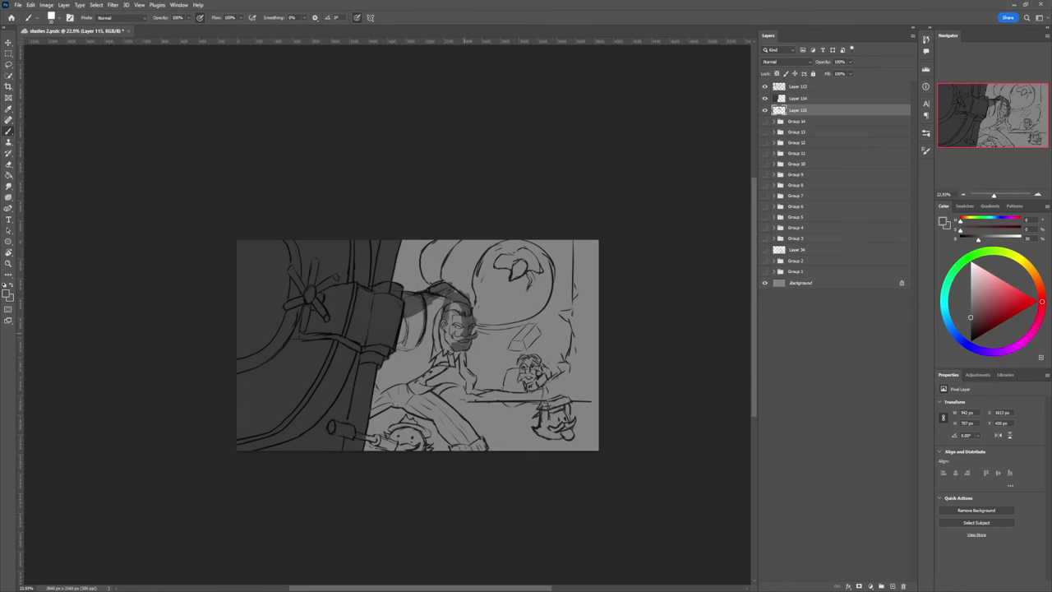
# - Fill the figure's torso with the same gray, switching off pressure-controlled opacity and enlarging the brush for solid coverage
pyautogui.moveTo(465, 333)
pyautogui.mouseDown()
pyautogui.moveTo(440, 316)
pyautogui.moveTo(434, 325)
pyautogui.moveTo(446, 306)
pyautogui.moveTo(407, 337)
pyautogui.moveTo(436, 316)
pyautogui.moveTo(425, 357)
pyautogui.moveTo(452, 342)
pyautogui.moveTo(448, 351)
pyautogui.moveTo(453, 346)
pyautogui.moveTo(398, 360)
pyautogui.moveTo(405, 321)
pyautogui.moveTo(425, 312)
pyautogui.moveTo(404, 329)
pyautogui.moveTo(377, 397)
pyautogui.mouseUp()
pyautogui.click(200, 18)
pyautogui.press(']')
pyautogui.press(']')
pyautogui.press(']')
pyautogui.press(']')
pyautogui.press(']')
pyautogui.moveTo(393, 360)
pyautogui.mouseDown()
pyautogui.moveTo(360, 401)
pyautogui.moveTo(394, 380)
pyautogui.moveTo(353, 418)
pyautogui.moveTo(390, 398)
pyautogui.moveTo(362, 416)
pyautogui.moveTo(414, 361)
pyautogui.moveTo(370, 378)
pyautogui.mouseUp()
# - Fill the figure's hair, collar and bent leg down to the trouser cuff with the same gray using a smaller brush
pyautogui.press('[')
pyautogui.press('[')
pyautogui.press('[')
pyautogui.moveTo(440, 321); pyautogui.dragTo(443, 340)
pyautogui.moveTo(440, 357); pyautogui.dragTo(435, 370)
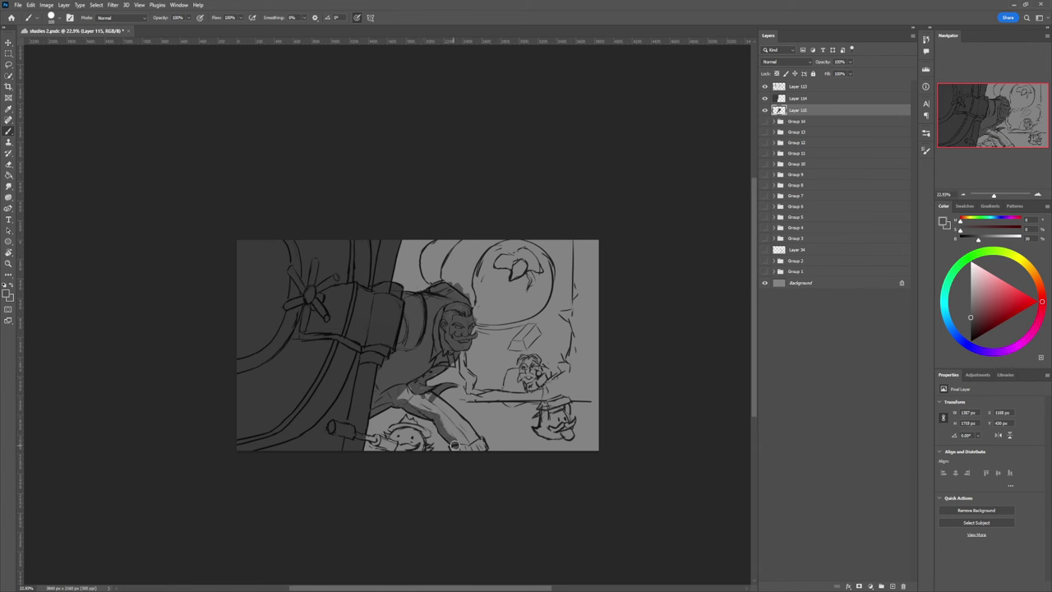
pyautogui.moveTo(463, 447); pyautogui.dragTo(480, 442)
pyautogui.moveTo(448, 409)
pyautogui.mouseDown()
pyautogui.moveTo(405, 393)
pyautogui.moveTo(460, 428)
pyautogui.moveTo(460, 439)
pyautogui.moveTo(450, 433)
pyautogui.moveTo(473, 457)
pyautogui.mouseUp()
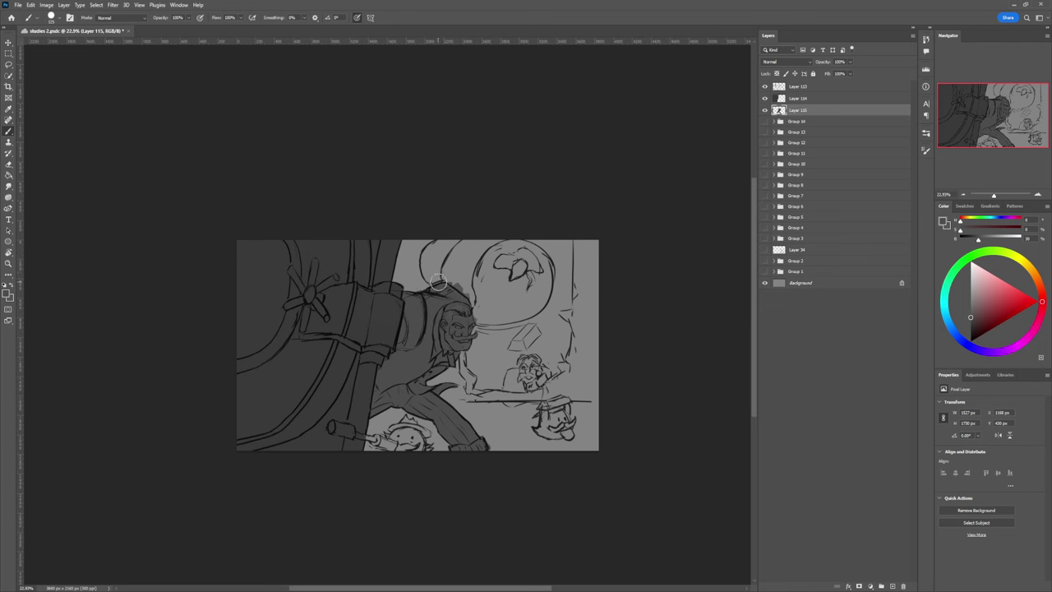
# - Fill the two large rounded forms above the figure with the same gray
pyautogui.moveTo(447, 283)
pyautogui.mouseDown()
pyautogui.moveTo(430, 254)
pyautogui.moveTo(451, 239)
pyautogui.moveTo(444, 261)
pyautogui.moveTo(510, 234)
pyautogui.moveTo(468, 253)
pyautogui.moveTo(489, 237)
pyautogui.moveTo(460, 275)
pyautogui.moveTo(456, 301)
pyautogui.moveTo(545, 236)
pyautogui.moveTo(509, 250)
pyautogui.moveTo(519, 245)
pyautogui.moveTo(545, 264)
pyautogui.moveTo(542, 300)
pyautogui.moveTo(514, 318)
pyautogui.moveTo(478, 312)
pyautogui.moveTo(474, 296)
pyautogui.moveTo(494, 304)
pyautogui.moveTo(508, 255)
pyautogui.moveTo(526, 283)
pyautogui.moveTo(513, 303)
pyautogui.moveTo(542, 274)
pyautogui.moveTo(485, 305)
pyautogui.mouseUp()
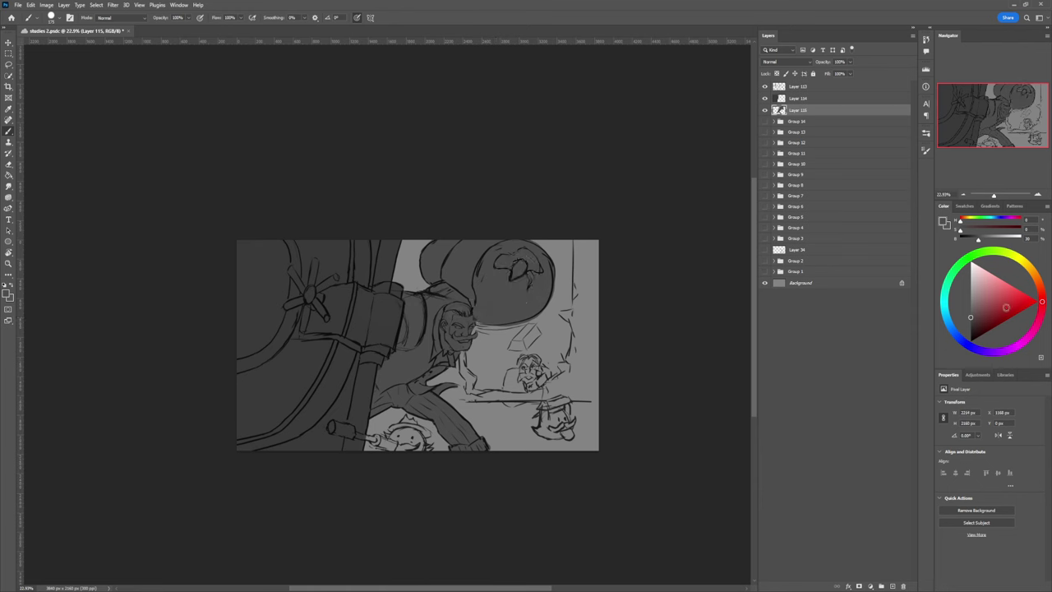
# - Add a layer beneath Layer 115 and block in the wall strip along the canvas's right edge in mid gray
pyautogui.hotkey('ctrl', 'shift', 'alt', 'n')
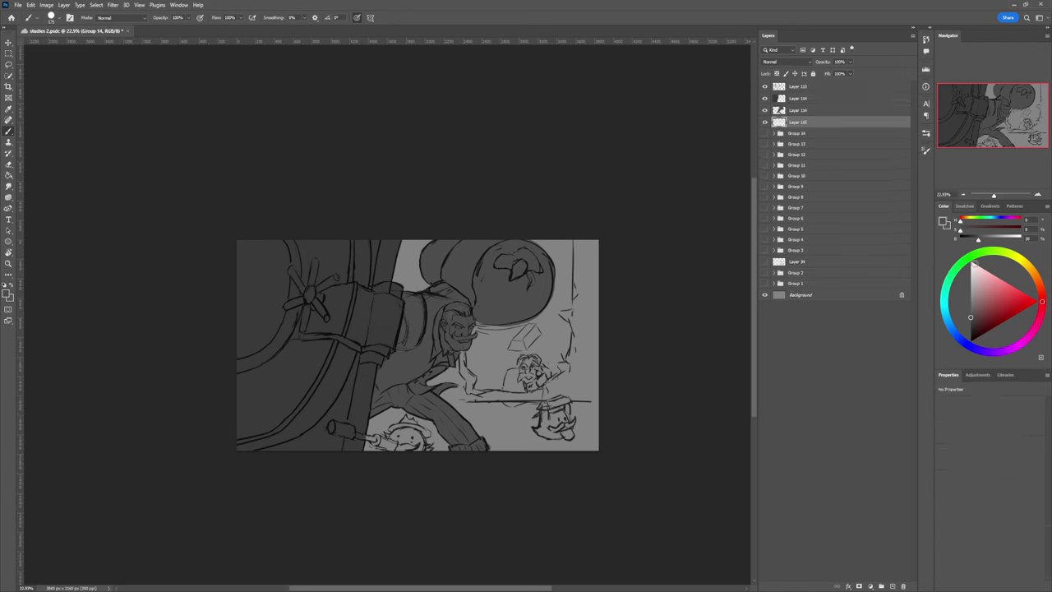
pyautogui.click(970, 304)
pyautogui.moveTo(582, 373)
pyautogui.mouseDown()
pyautogui.moveTo(584, 233)
pyautogui.moveTo(577, 318)
pyautogui.moveTo(577, 297)
pyautogui.moveTo(562, 315)
pyautogui.moveTo(581, 341)
pyautogui.moveTo(581, 369)
pyautogui.moveTo(589, 338)
pyautogui.moveTo(585, 393)
pyautogui.mouseUp()
pyautogui.press(']')
pyautogui.press(']')
pyautogui.press(']')
pyautogui.press(']')
pyautogui.press(']')
pyautogui.press(']')
pyautogui.press(']')
pyautogui.press(']')
pyautogui.click(589, 253)
pyautogui.press('[')
pyautogui.press('[')
pyautogui.press('[')
pyautogui.press('[')
pyautogui.press('[')
pyautogui.press('[')
pyautogui.press('[')
pyautogui.press('[')
pyautogui.hotkey('ctrl', 'z')
# - Refine the wall strip's jagged edge and fill the ledge and ground below the opening with the same gray, resizing the brush as needed
pyautogui.press(']')
pyautogui.press(']')
pyautogui.press(']')
pyautogui.press(']')
pyautogui.press(']')
pyautogui.press(']')
pyautogui.press(']')
pyautogui.press(']')
pyautogui.press(']')
pyautogui.press(']')
pyautogui.press(']')
pyautogui.press('[')
pyautogui.press('[')
pyautogui.press('[')
pyautogui.hotkey('ctrl', 'z')
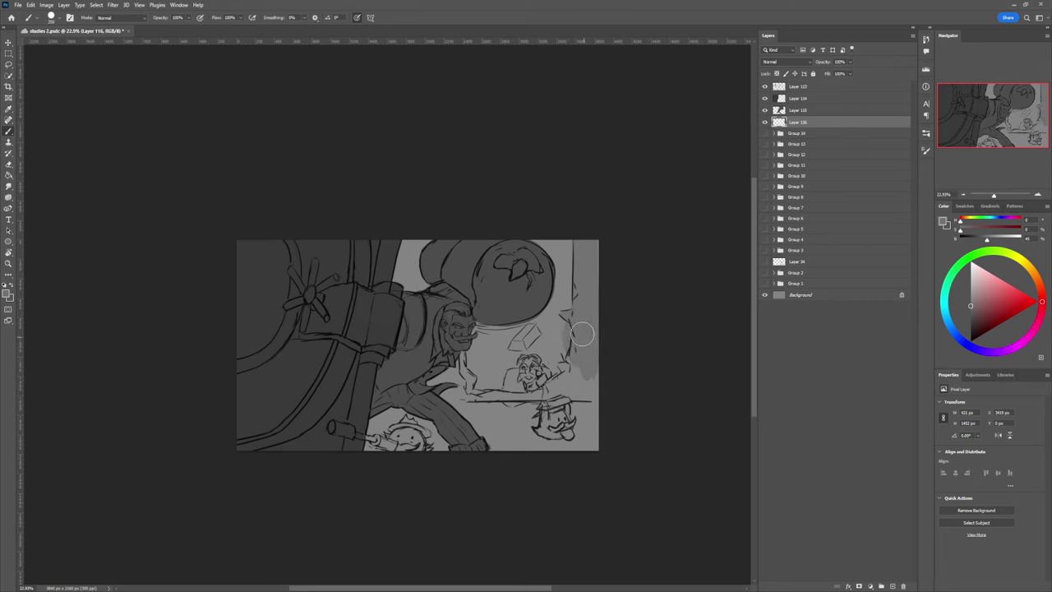
pyautogui.hotkey('ctrl', 'z')
pyautogui.press('[')
pyautogui.press('[')
pyautogui.press('[')
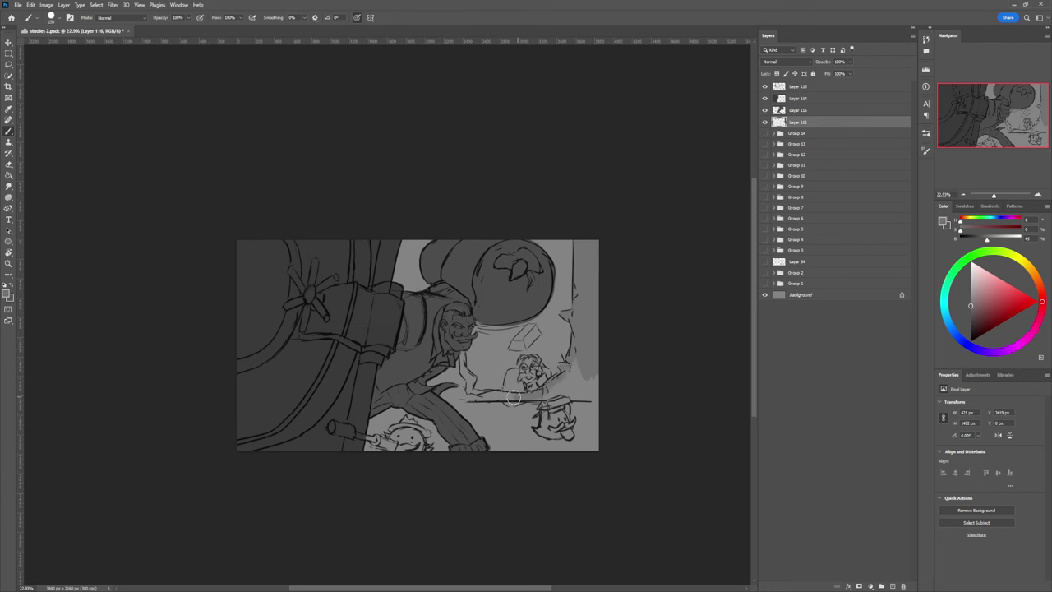
pyautogui.moveTo(466, 395)
pyautogui.mouseDown()
pyautogui.moveTo(432, 387)
pyautogui.moveTo(454, 363)
pyautogui.moveTo(467, 396)
pyautogui.moveTo(472, 381)
pyautogui.moveTo(561, 386)
pyautogui.moveTo(481, 401)
pyautogui.moveTo(608, 396)
pyautogui.moveTo(585, 381)
pyautogui.moveTo(548, 390)
pyautogui.moveTo(585, 368)
pyautogui.moveTo(568, 365)
pyautogui.moveTo(587, 394)
pyautogui.mouseUp()
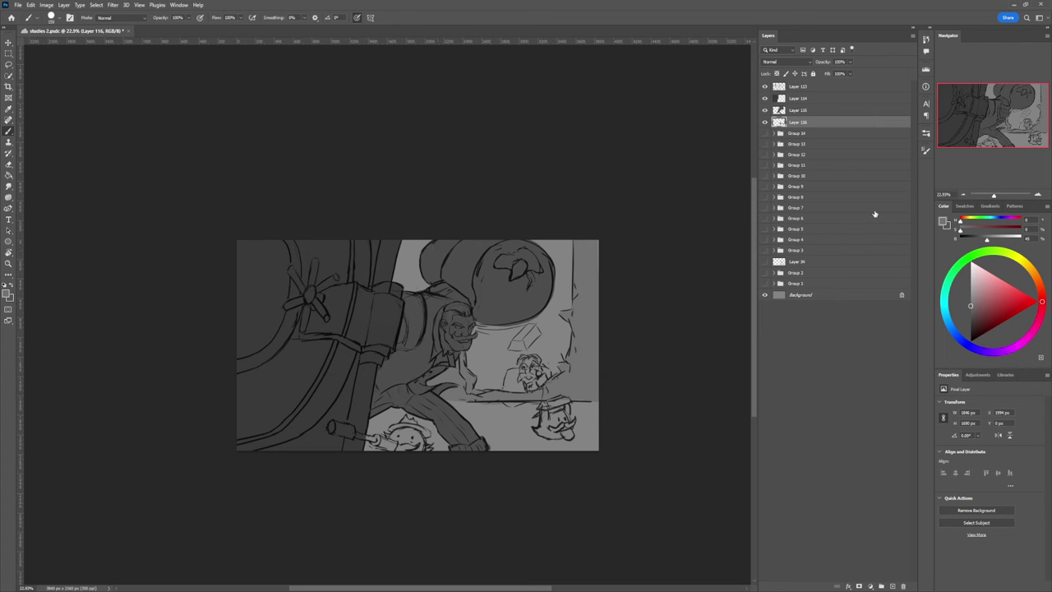
# - Add a layer beneath Layer 116 and fill the opening behind the small bearded character with dark gray
pyautogui.hotkey('ctrl', 'shift', 'alt', 'n')
pyautogui.click(970, 322)
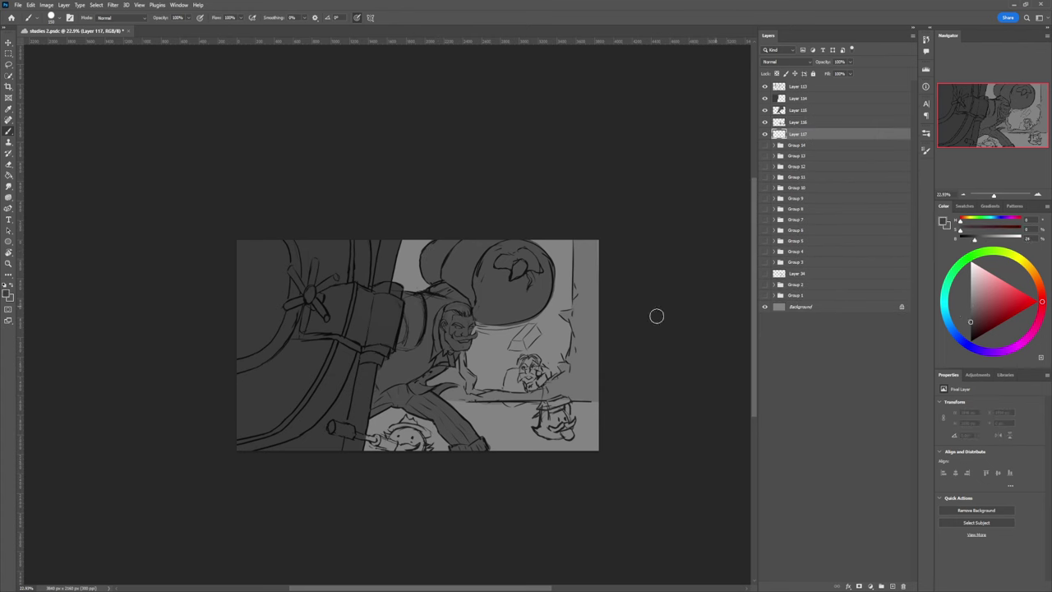
pyautogui.moveTo(491, 325)
pyautogui.mouseDown()
pyautogui.moveTo(469, 315)
pyautogui.moveTo(452, 329)
pyautogui.moveTo(481, 364)
pyautogui.moveTo(484, 390)
pyautogui.mouseUp()
pyautogui.click(971, 315)
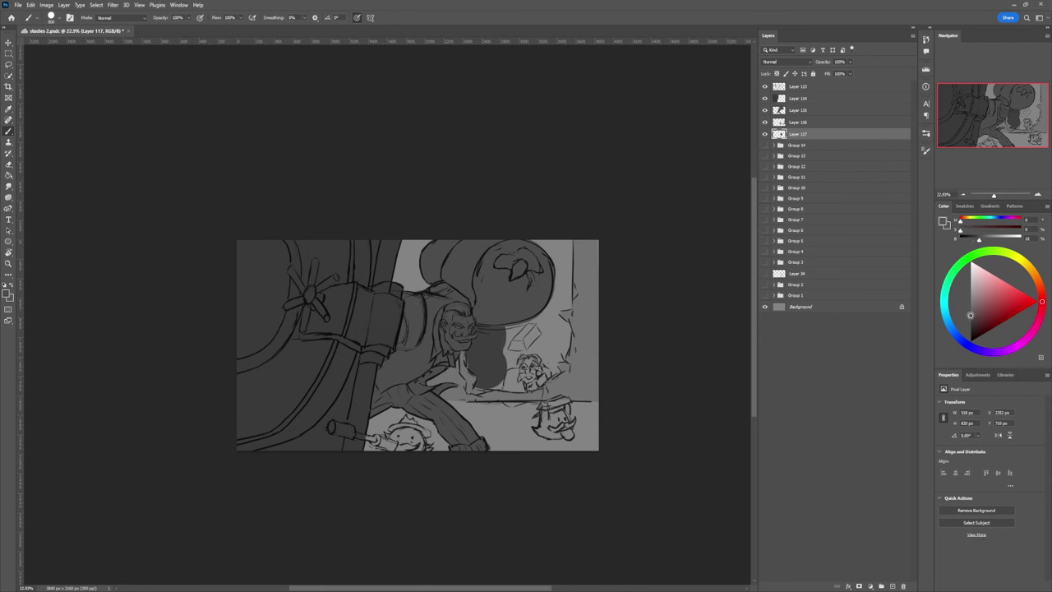
pyautogui.moveTo(485, 337)
pyautogui.mouseDown()
pyautogui.moveTo(508, 357)
pyautogui.moveTo(627, 264)
pyautogui.moveTo(552, 346)
pyautogui.moveTo(535, 321)
pyautogui.moveTo(484, 336)
pyautogui.moveTo(526, 291)
pyautogui.moveTo(567, 287)
pyautogui.moveTo(553, 256)
pyautogui.moveTo(527, 239)
pyautogui.moveTo(557, 330)
pyautogui.moveTo(554, 358)
pyautogui.moveTo(500, 356)
pyautogui.mouseUp()
pyautogui.click(970, 322)
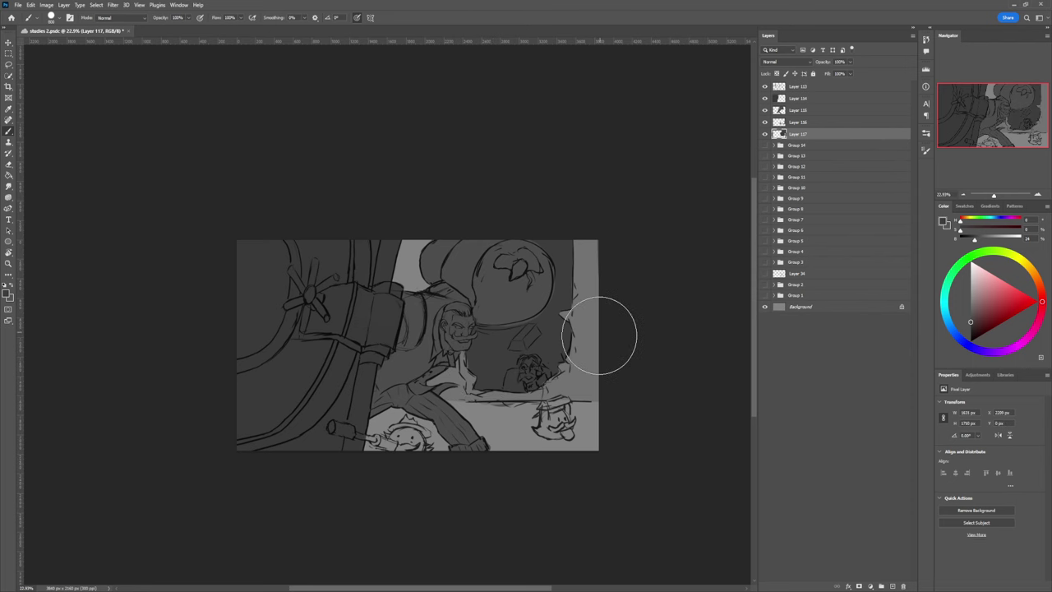
# - Make Layer 116 active and hide and show it to check which painted areas it holds
pyautogui.press('[')
pyautogui.press('[')
pyautogui.press('[')
pyautogui.press('[')
pyautogui.press('[')
pyautogui.press('z')
pyautogui.moveTo(459, 392); pyautogui.dragTo(441, 383)
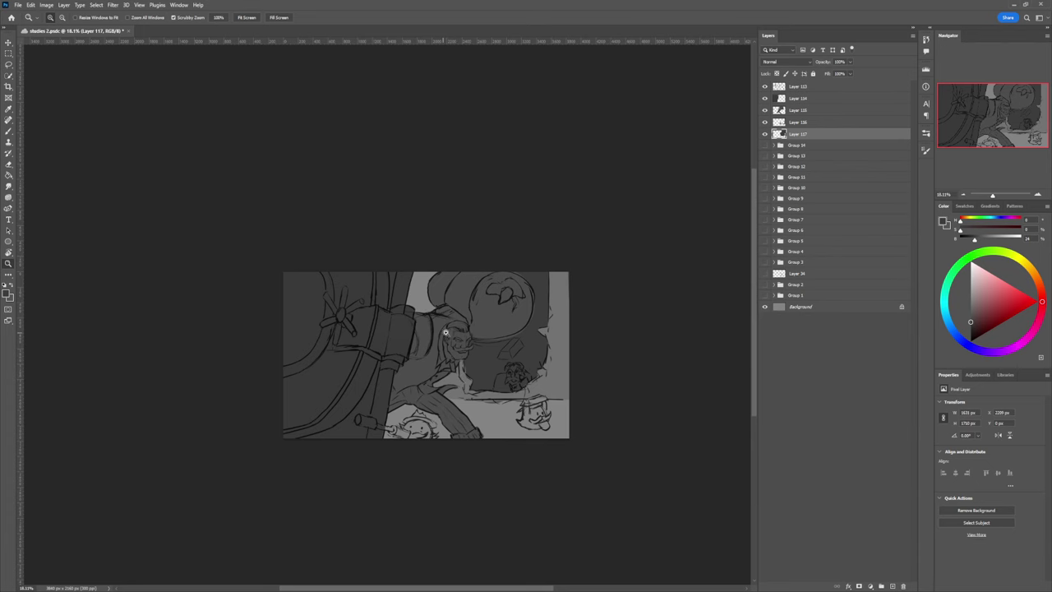
pyautogui.moveTo(445, 332); pyautogui.dragTo(451, 330)
pyautogui.moveTo(501, 377); pyautogui.dragTo(522, 366)
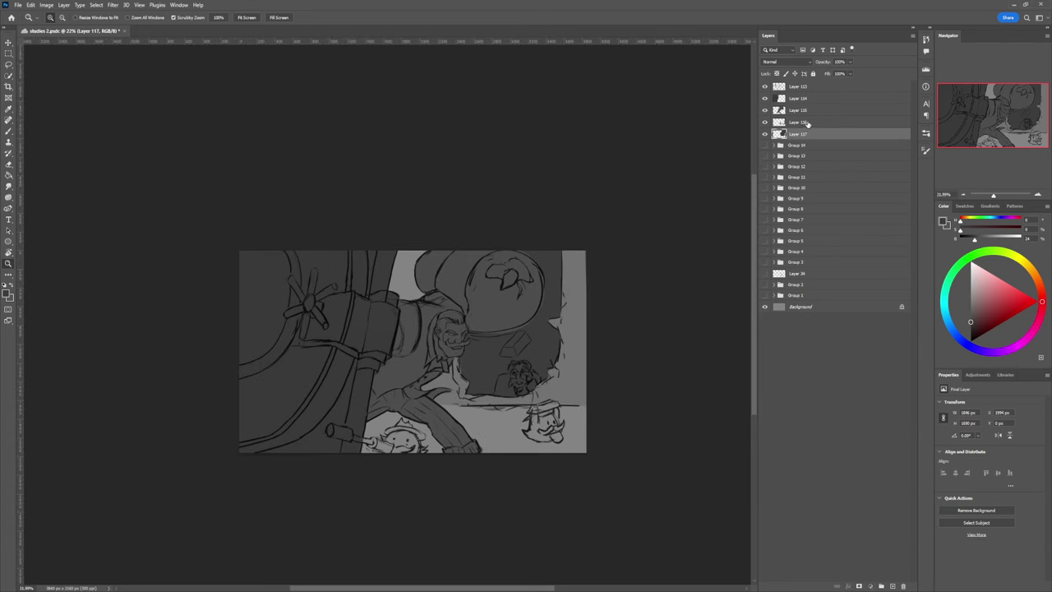
pyautogui.click(807, 123)
pyautogui.click(765, 122)
pyautogui.click(765, 123)
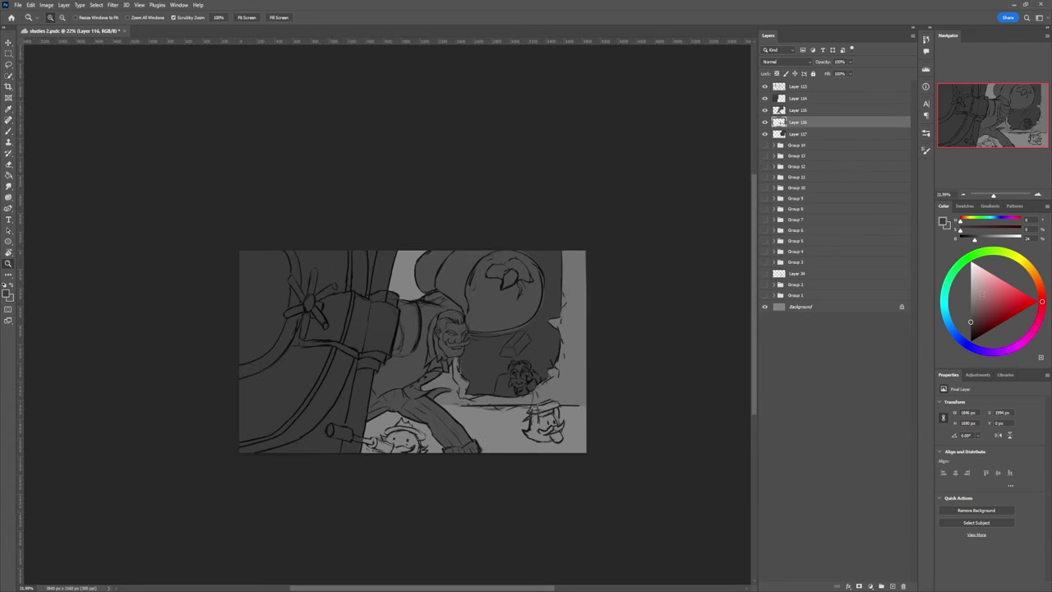
# - Paint the gap between the machinery and the rounded form in very light gray with a much larger soft brush
pyautogui.press('x')
pyautogui.press('b')
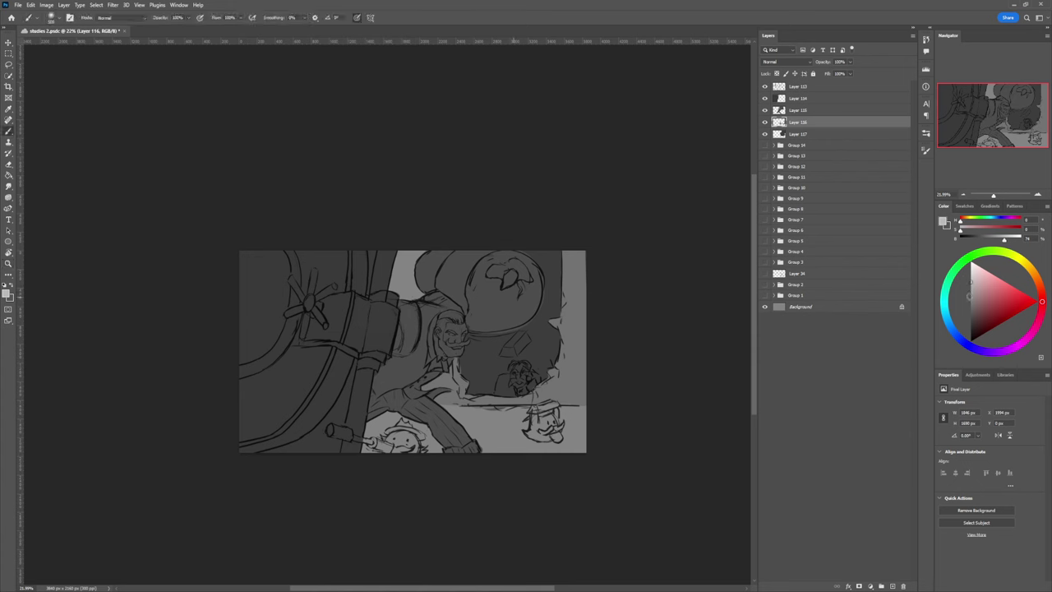
pyautogui.click(970, 276)
pyautogui.press(']')
pyautogui.press(']')
pyautogui.press(']')
pyautogui.press(']')
pyautogui.press(']')
pyautogui.press(']')
pyautogui.press(']')
pyautogui.press(']')
pyautogui.press(']')
pyautogui.press(']')
pyautogui.press(']')
pyautogui.click(406, 301)
pyautogui.press(']')
pyautogui.click(412, 259)
pyautogui.press(']')
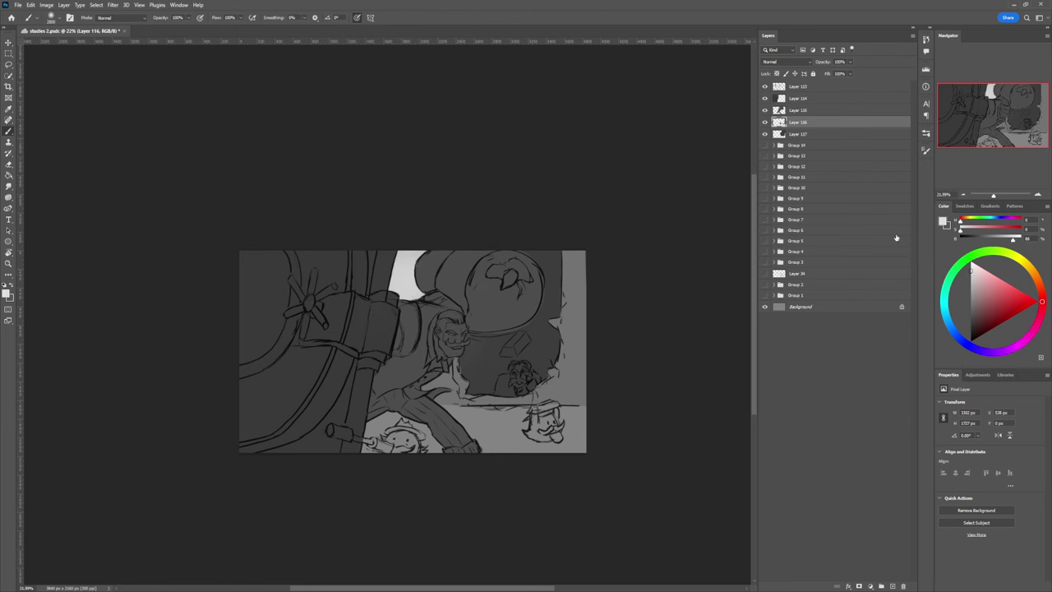
# - On Layer 115, brush a soft light glow onto the rounded form and the figure's shoulder beside the bright gap
pyautogui.click(796, 110)
pyautogui.press('[')
pyautogui.press('[')
pyautogui.press('[')
pyautogui.press('[')
pyautogui.press('[')
pyautogui.press('[')
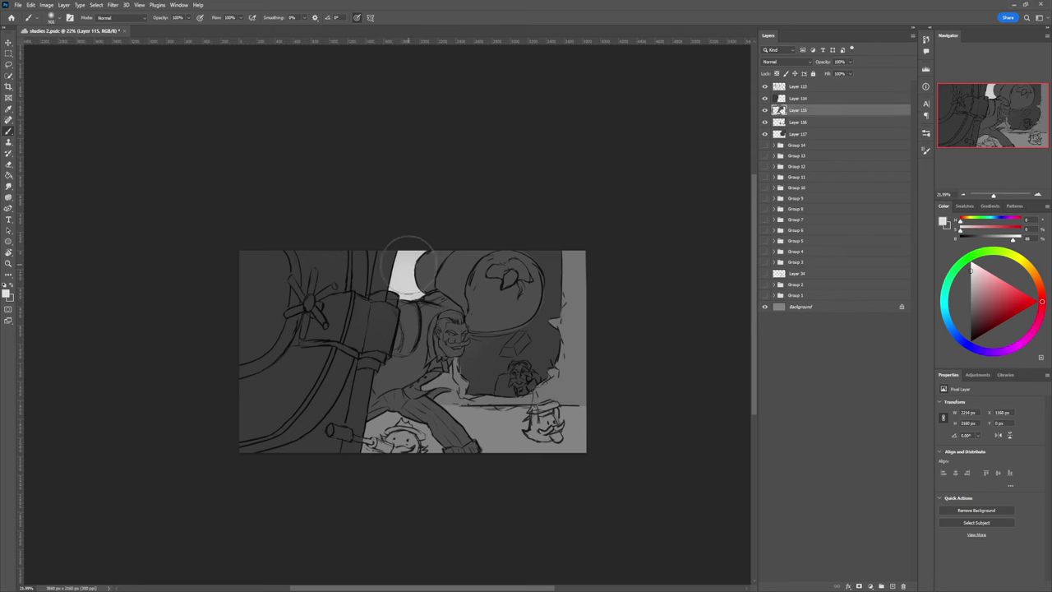
pyautogui.press(']')
pyautogui.press(']')
pyautogui.press(']')
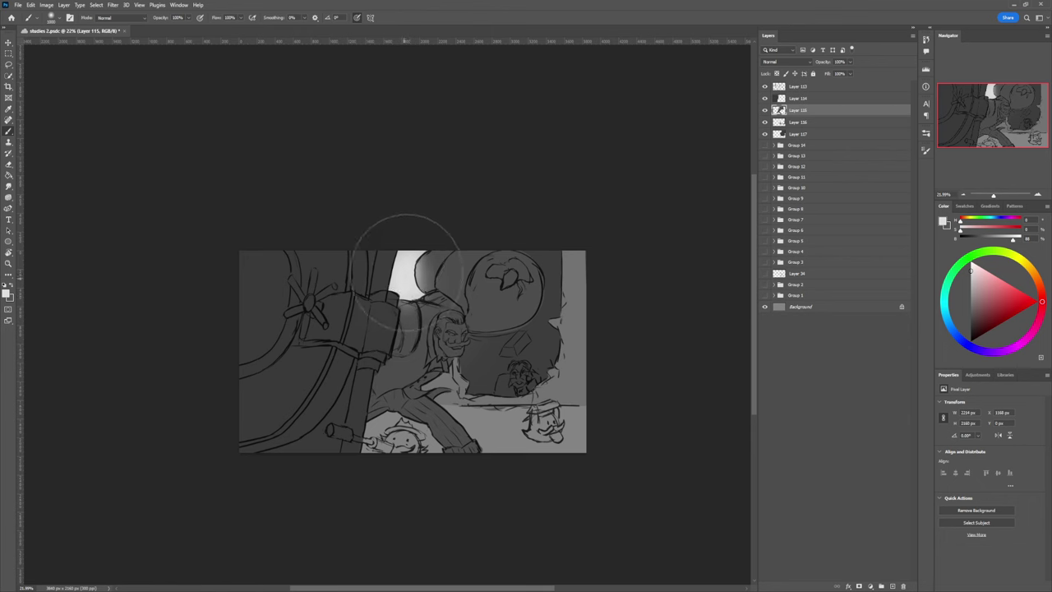
pyautogui.press(']')
pyautogui.press(']')
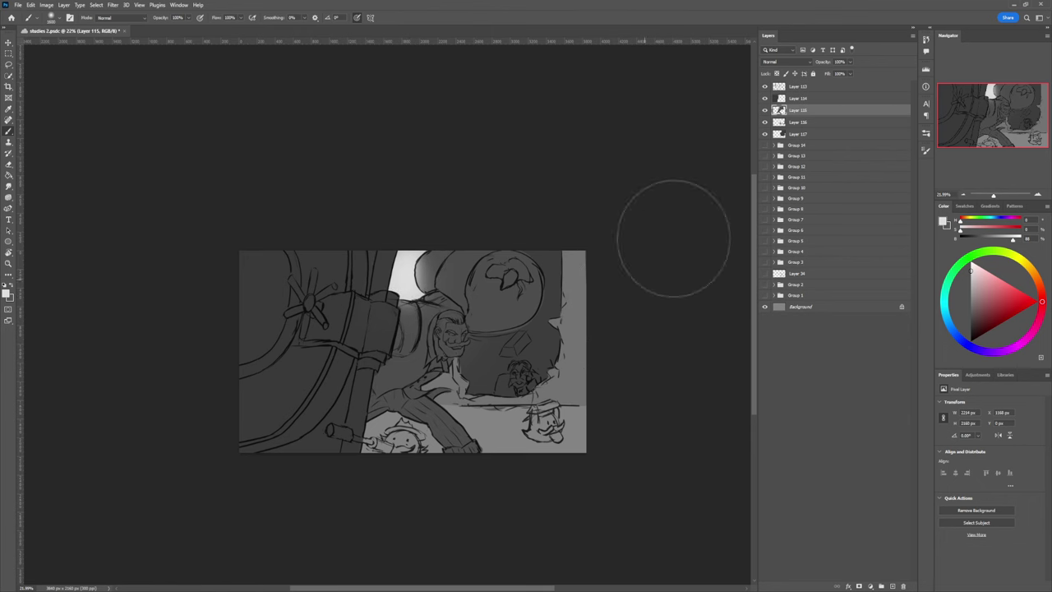
# - Add a layer above Layer 113 and brush a broad soft glow over the bright gap and the machinery's upper left corner
pyautogui.click(804, 87)
pyautogui.hotkey('ctrl', 'shift', 'alt', 'n')
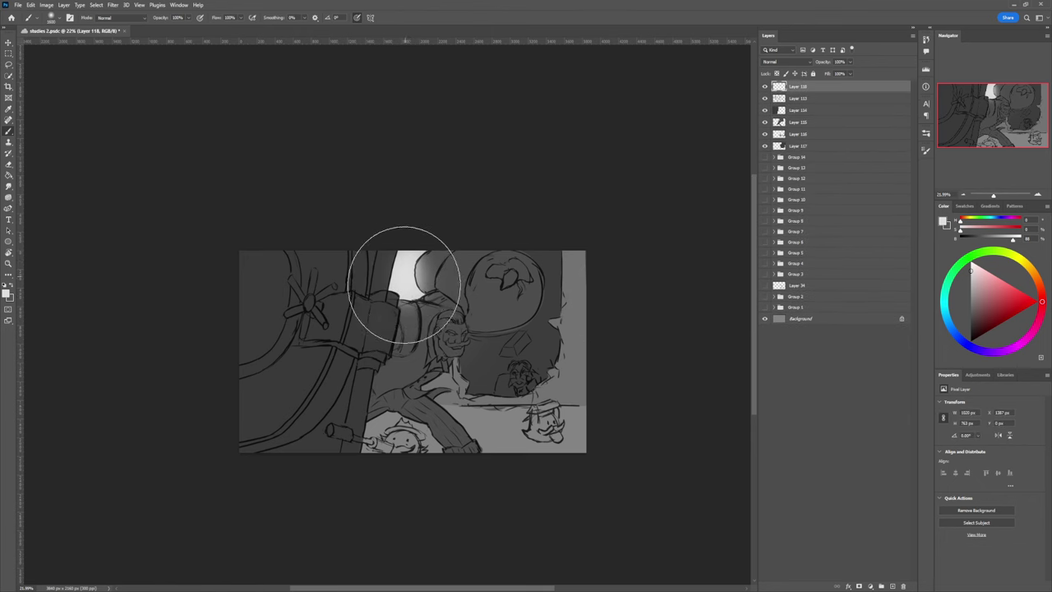
pyautogui.press(']')
pyautogui.press(']')
pyautogui.press(']')
pyautogui.press(']')
pyautogui.press(']')
pyautogui.press(']')
pyautogui.press(']')
pyautogui.press(']')
pyautogui.press(']')
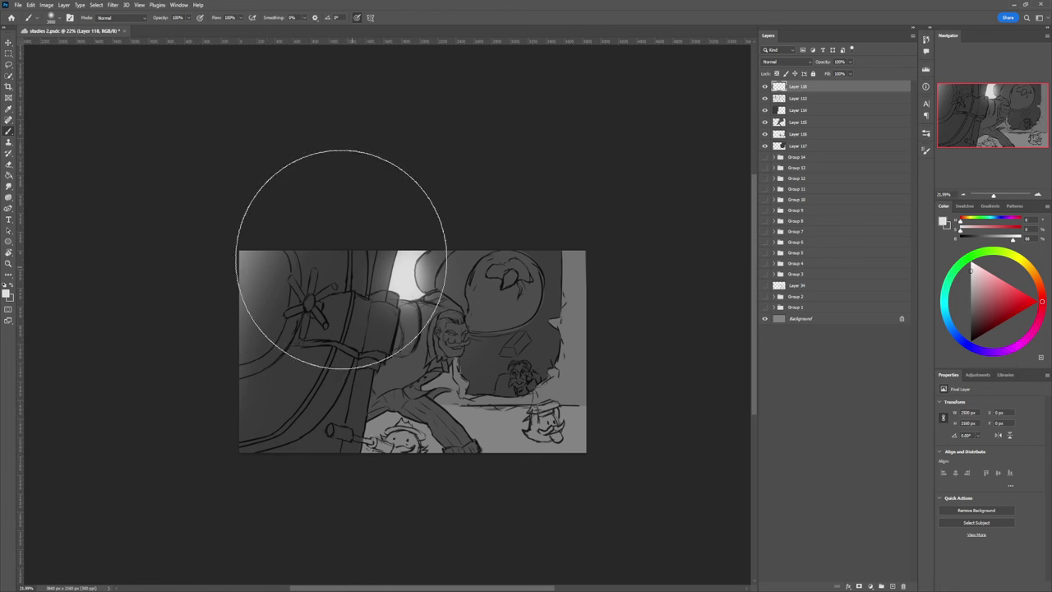
pyautogui.click(212, 256)
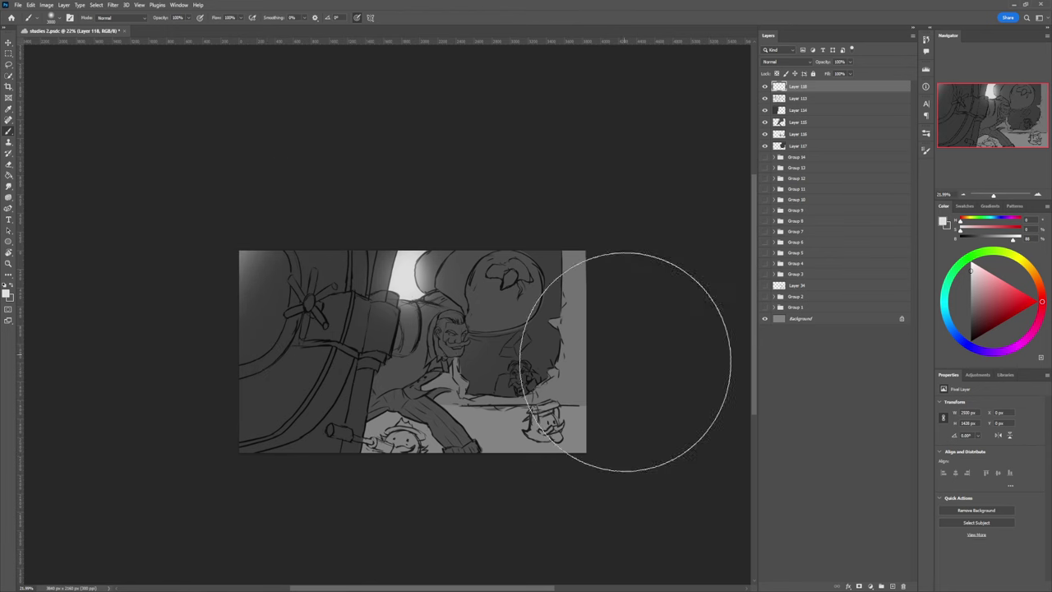
# - Brush soft light gray into the canvas's lower right corner with a smaller brush
pyautogui.press('[')
pyautogui.press('[')
pyautogui.press('[')
pyautogui.press('[')
pyautogui.press('[')
pyautogui.press('[')
pyautogui.press('[')
pyautogui.press('[')
pyautogui.press('[')
pyautogui.moveTo(607, 447); pyautogui.dragTo(591, 446)
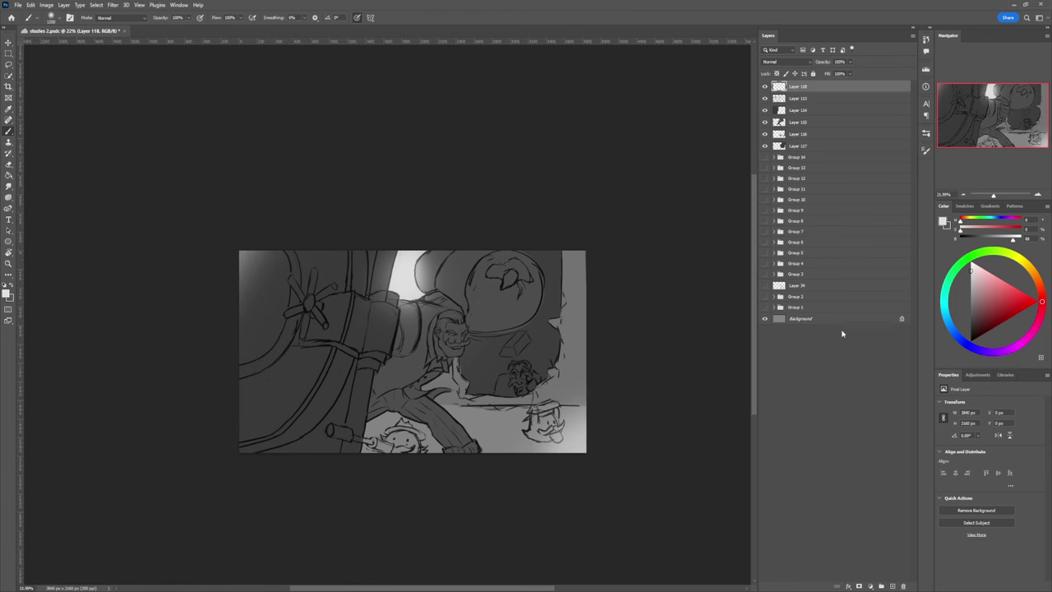
# - Shade the underside of the lower right mustached head and darken the tool at the lower left with a small dark gray brush
pyautogui.click(970, 322)
pyautogui.press('[')
pyautogui.press('[')
pyautogui.press('[')
pyautogui.press('[')
pyautogui.press('[')
pyautogui.press('[')
pyautogui.press('[')
pyautogui.press('[')
pyautogui.press('[')
pyautogui.click(528, 441)
pyautogui.moveTo(532, 436)
pyautogui.mouseDown()
pyautogui.moveTo(549, 435)
pyautogui.moveTo(533, 436)
pyautogui.mouseUp()
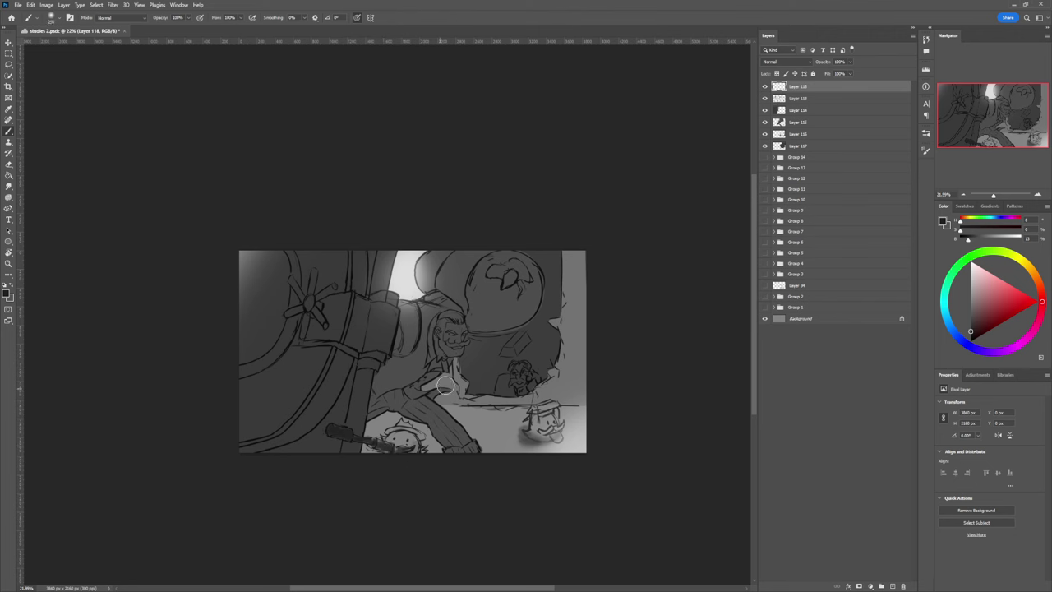
# - Darken the crouching figure's torso and bent leg with a large, soft near-black brush
pyautogui.press(']')
pyautogui.press(']')
pyautogui.press(']')
pyautogui.press(']')
pyautogui.press(']')
pyautogui.press(']')
pyautogui.press(']')
pyautogui.press(']')
pyautogui.press(']')
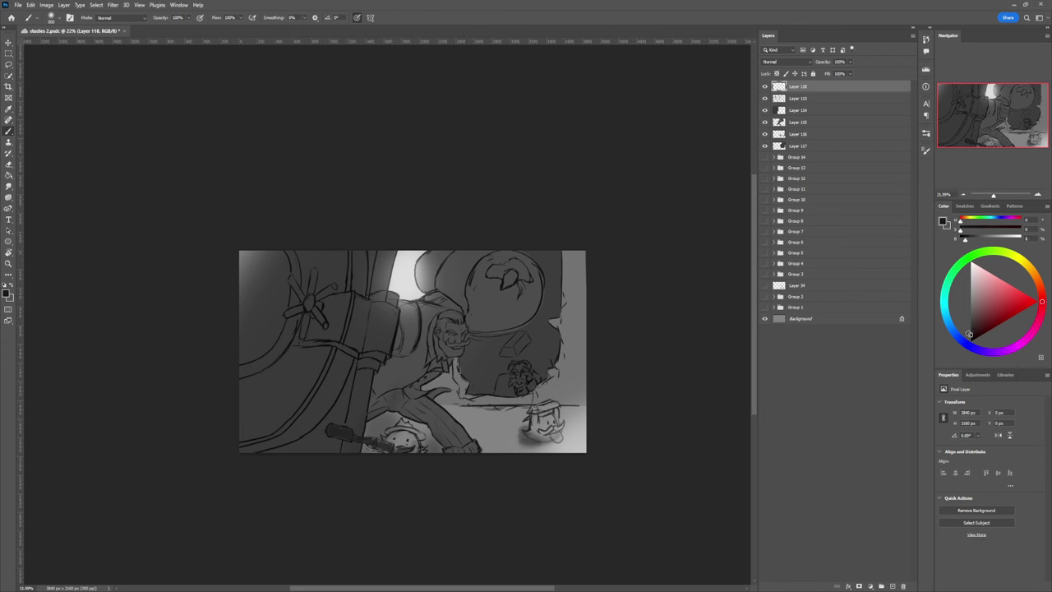
pyautogui.moveTo(394, 396)
pyautogui.mouseDown()
pyautogui.moveTo(416, 418)
pyautogui.moveTo(396, 399)
pyautogui.moveTo(377, 413)
pyautogui.moveTo(417, 414)
pyautogui.moveTo(368, 423)
pyautogui.moveTo(388, 379)
pyautogui.moveTo(382, 426)
pyautogui.moveTo(421, 434)
pyautogui.moveTo(437, 460)
pyautogui.moveTo(387, 412)
pyautogui.moveTo(389, 390)
pyautogui.moveTo(408, 376)
pyautogui.moveTo(399, 364)
pyautogui.moveTo(402, 374)
pyautogui.moveTo(422, 361)
pyautogui.moveTo(419, 383)
pyautogui.moveTo(398, 381)
pyautogui.moveTo(425, 351)
pyautogui.mouseUp()
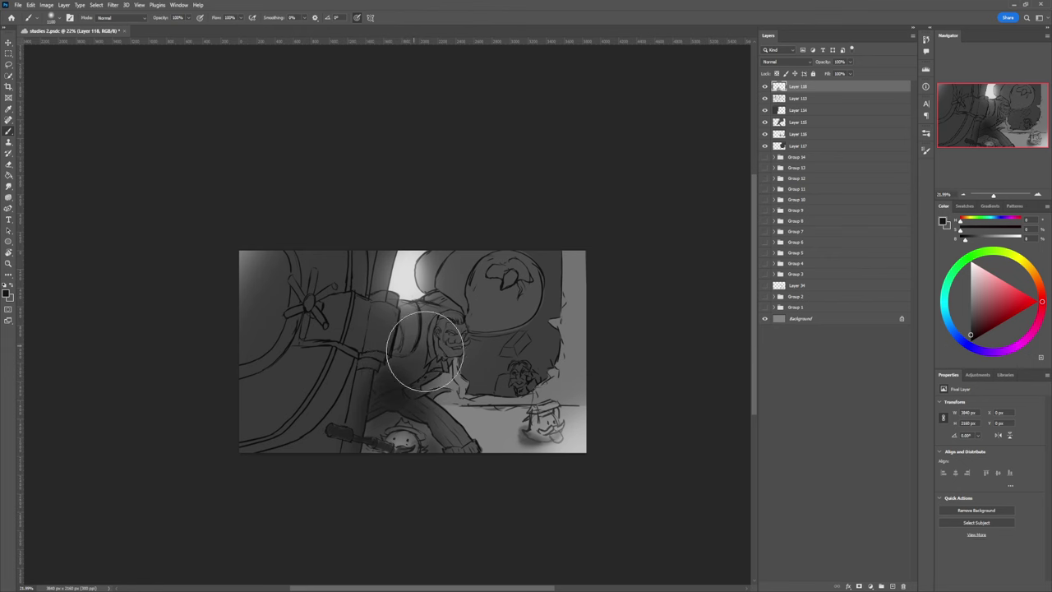
# - Darken the main figure's hair and mustache with a small brush, and paint a soft ground shadow beside the lower right head
pyautogui.press('[')
pyautogui.press('[')
pyautogui.press('[')
pyautogui.press('[')
pyautogui.press('[')
pyautogui.press('[')
pyautogui.press('[')
pyautogui.press('[')
pyautogui.press('[')
pyautogui.press('[')
pyautogui.moveTo(459, 318)
pyautogui.mouseDown()
pyautogui.moveTo(444, 316)
pyautogui.moveTo(456, 313)
pyautogui.moveTo(449, 344)
pyautogui.mouseUp()
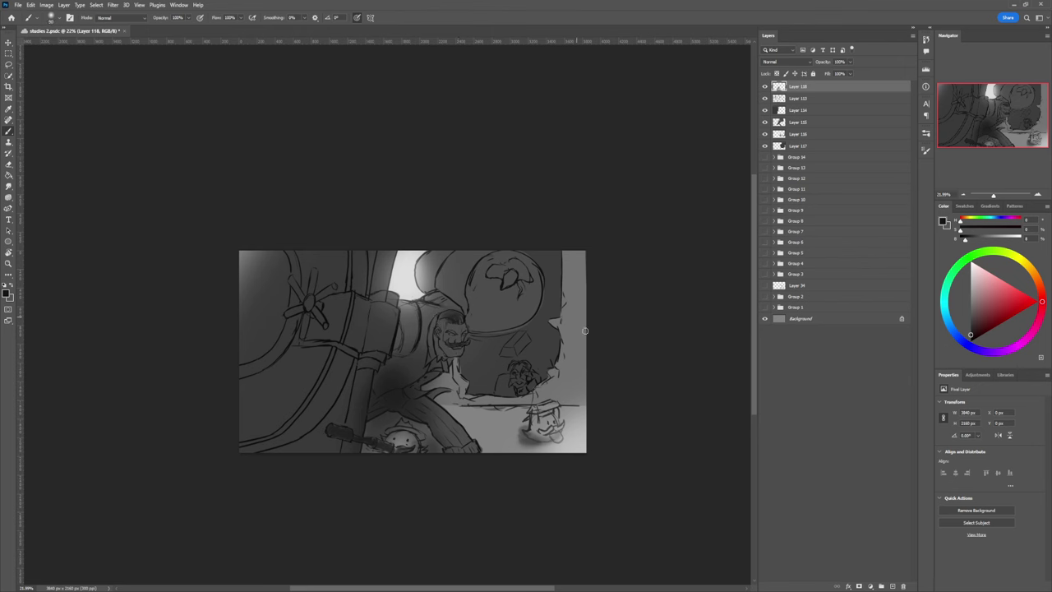
pyautogui.moveTo(532, 434)
pyautogui.mouseDown()
pyautogui.moveTo(547, 434)
pyautogui.moveTo(489, 435)
pyautogui.mouseUp()
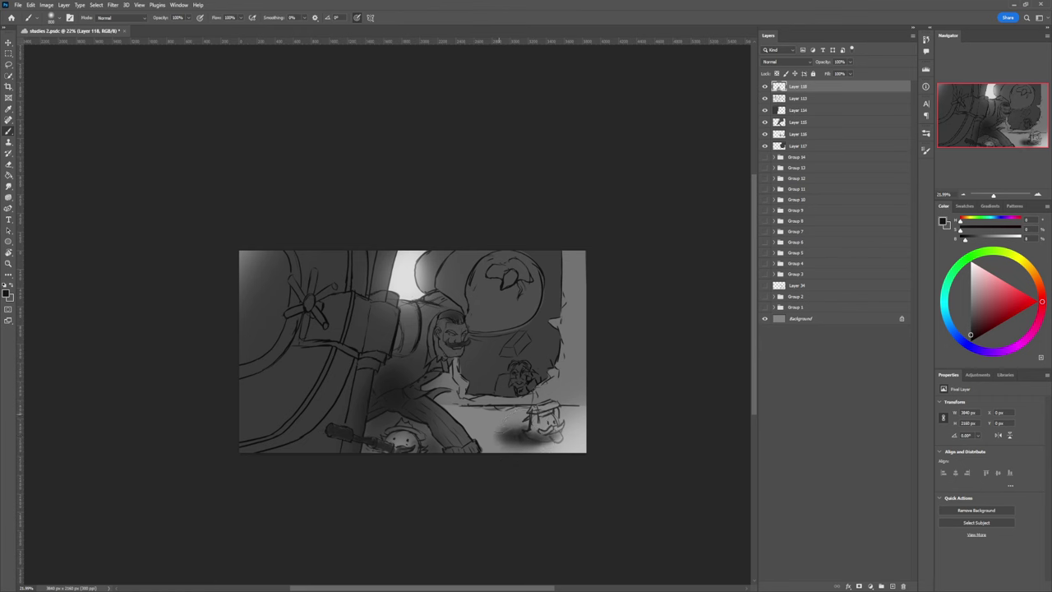
# - Lasso the large front rounded form and softly shade its left and lower sides in near-black
pyautogui.press('l')
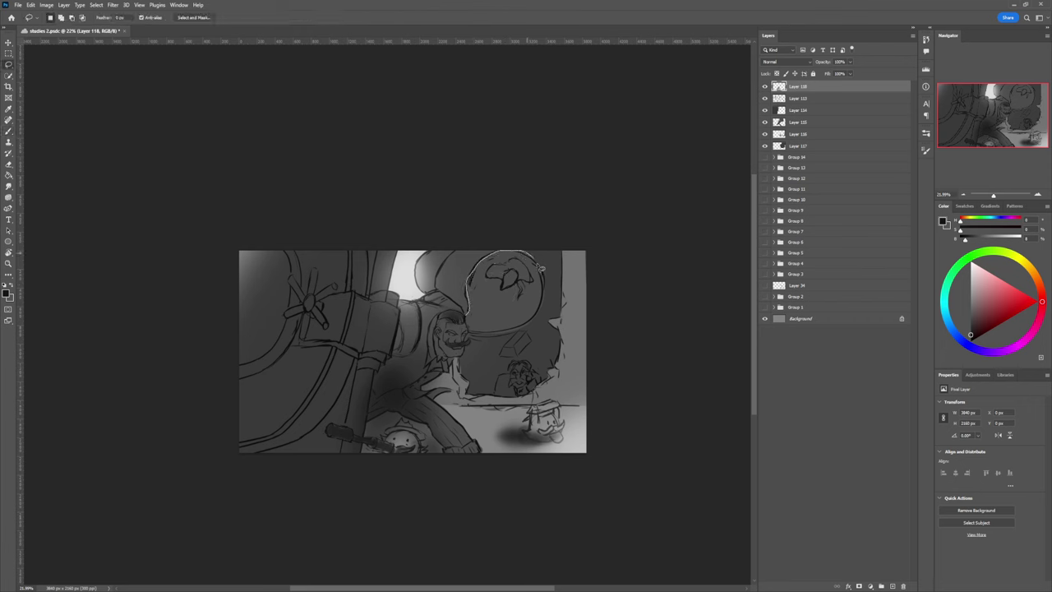
pyautogui.moveTo(495, 337); pyautogui.dragTo(476, 326)
pyautogui.press('b')
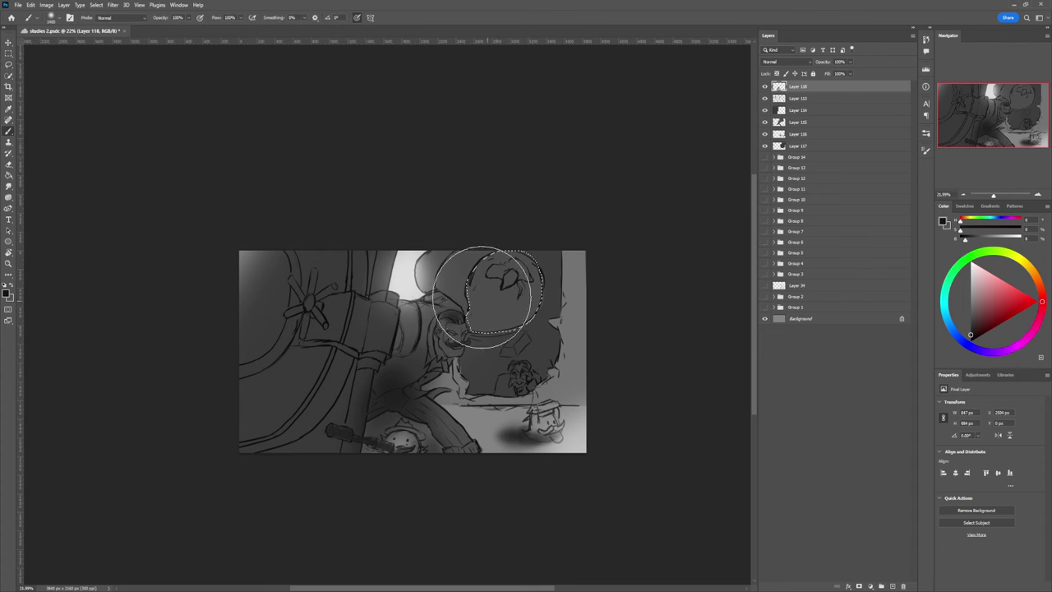
pyautogui.press('[')
pyautogui.press('[')
pyautogui.press('[')
pyautogui.moveTo(469, 292); pyautogui.dragTo(500, 323)
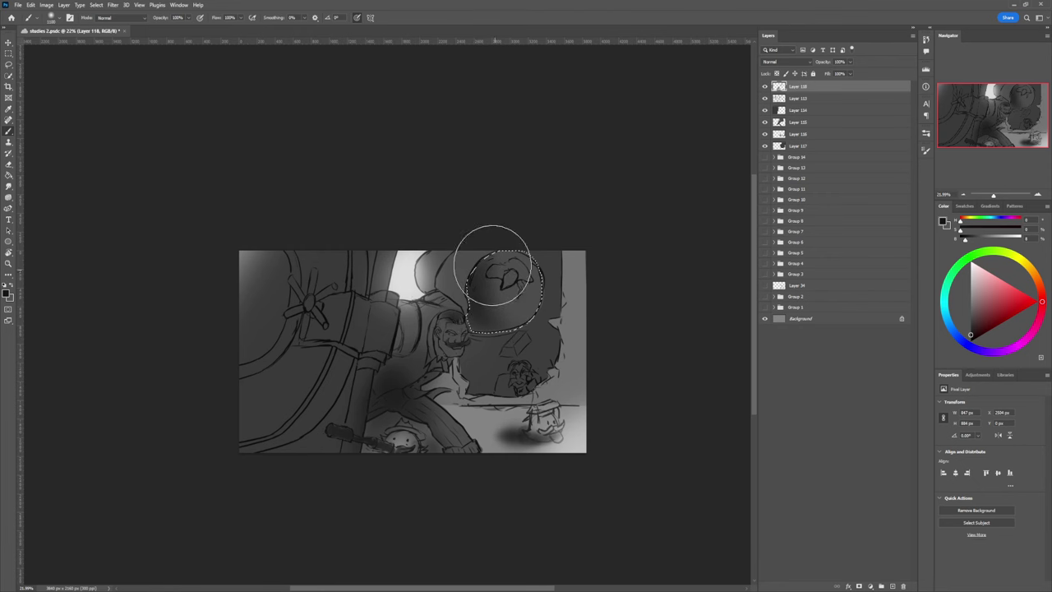
# - Lasso the small rounded form at the back, then the neighbouring one, and softly shade them in near-black before deselecting
pyautogui.press('l')
pyautogui.hotkey('ctrl', 'd')
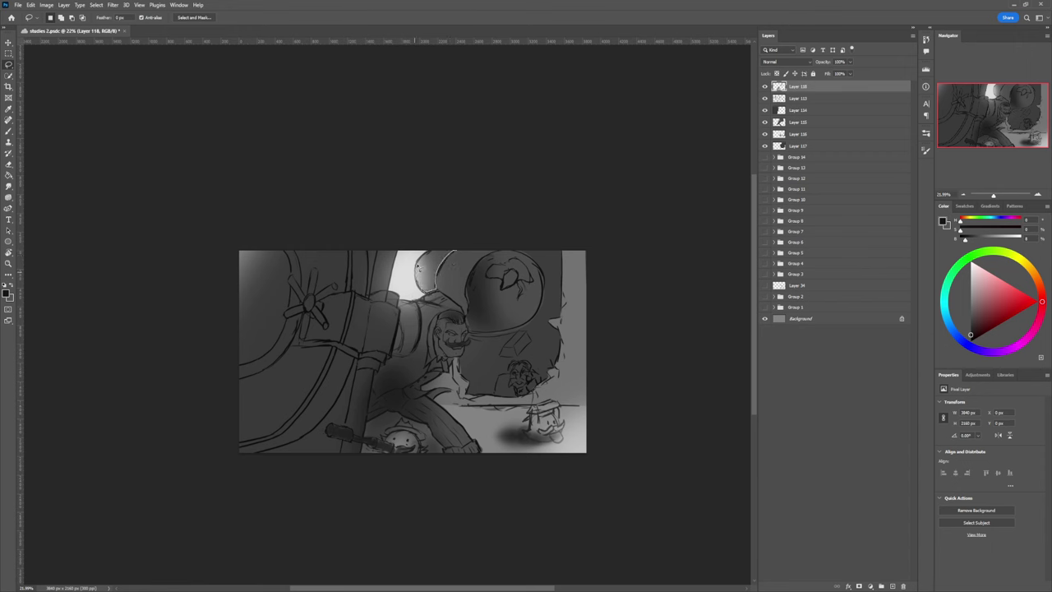
pyautogui.press('b')
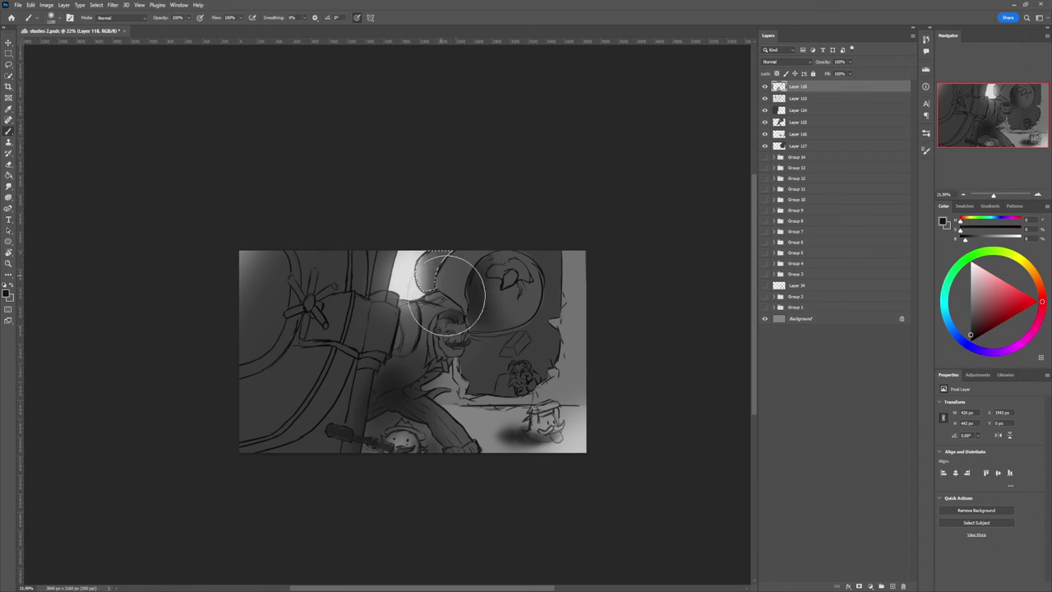
pyautogui.moveTo(446, 289)
pyautogui.mouseDown()
pyautogui.moveTo(464, 260)
pyautogui.moveTo(465, 321)
pyautogui.moveTo(452, 260)
pyautogui.moveTo(486, 232)
pyautogui.moveTo(451, 279)
pyautogui.mouseUp()
pyautogui.press('l')
pyautogui.hotkey('ctrl', 'd')
pyautogui.press('b')
pyautogui.press('l')
pyautogui.hotkey('ctrl', 'd')
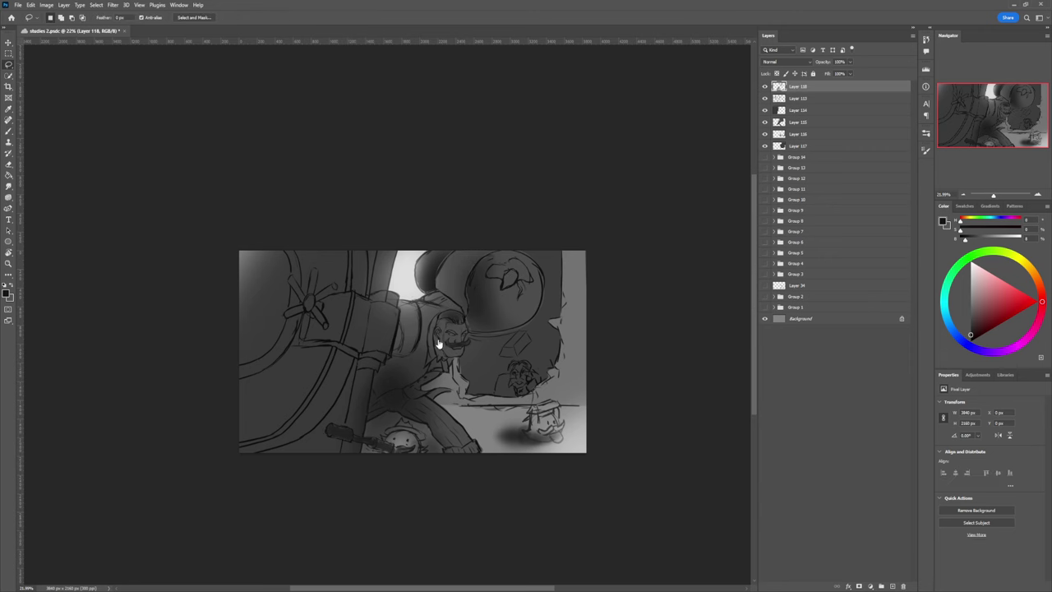
# - Lasso the visible upper and lower sections of the slanted pipe beside the crouching figure into one selection
pyautogui.press('z')
pyautogui.keyDown('alt'); pyautogui.click(474, 346); pyautogui.keyUp('alt')
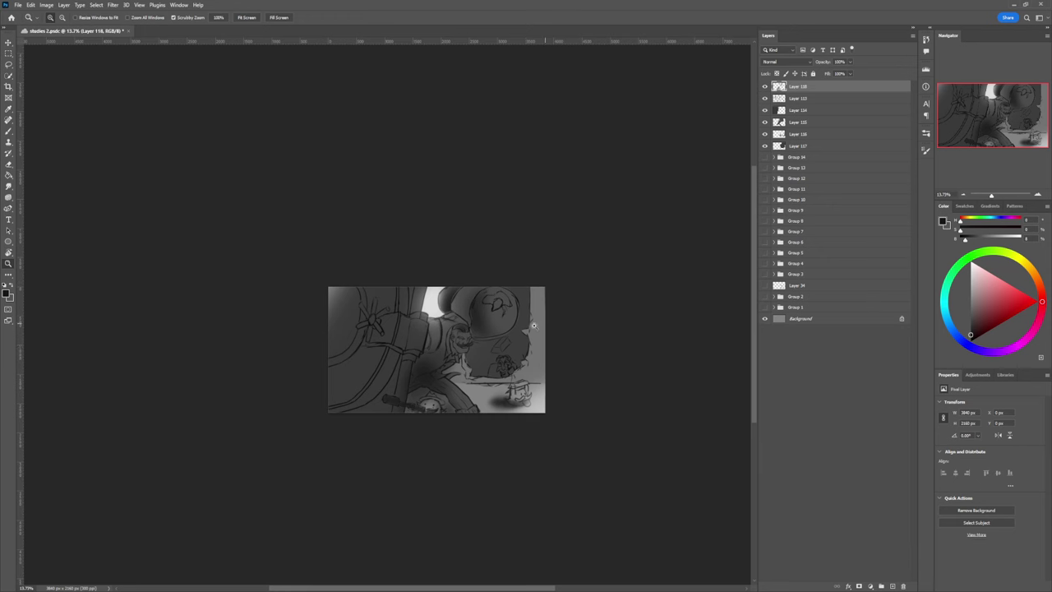
pyautogui.moveTo(461, 345); pyautogui.dragTo(504, 335)
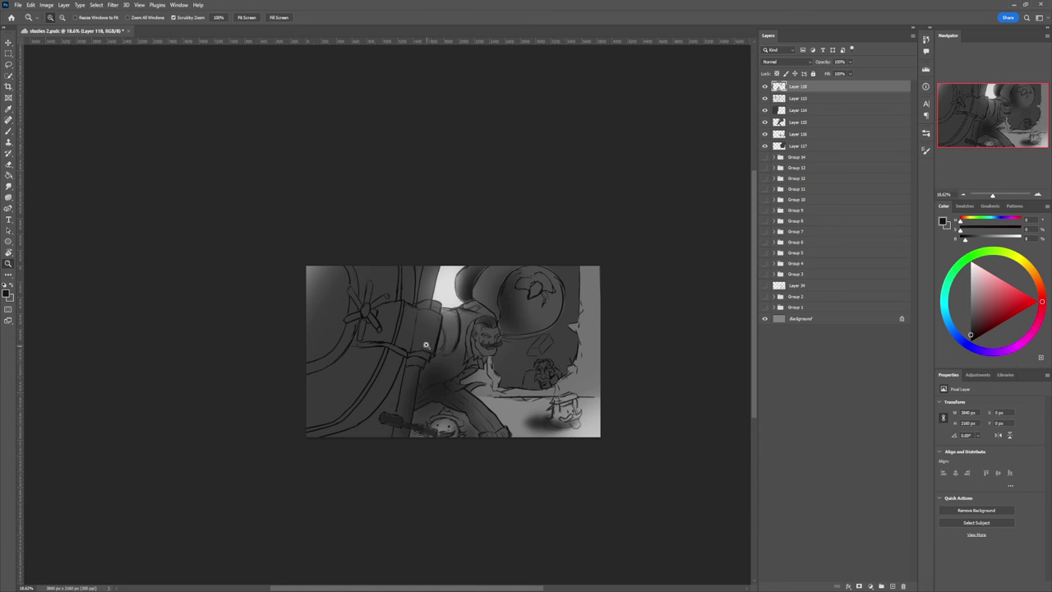
pyautogui.press('l')
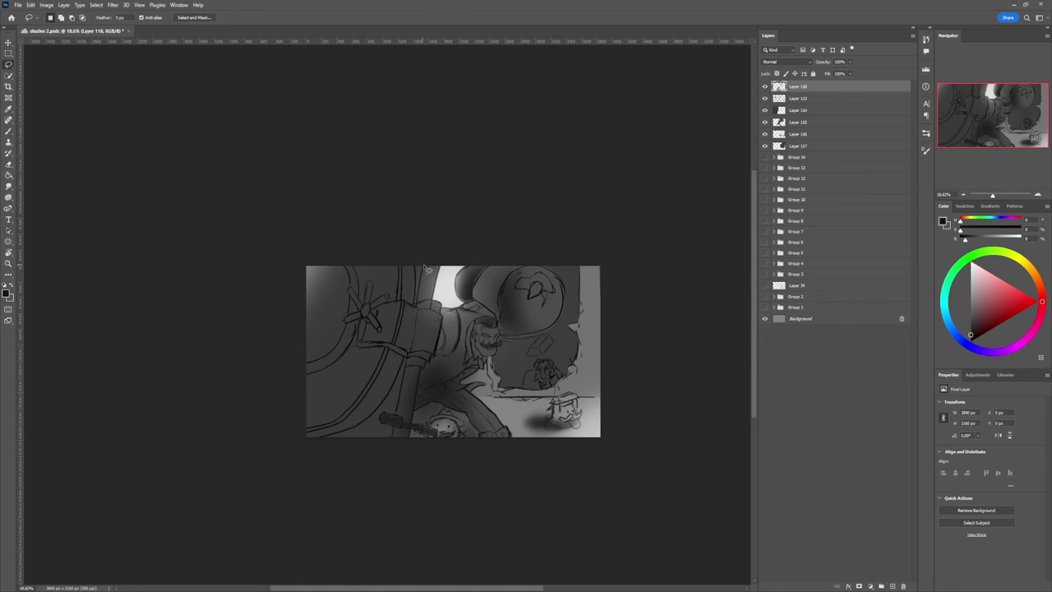
pyautogui.moveTo(425, 266)
pyautogui.mouseDown()
pyautogui.moveTo(416, 305)
pyautogui.moveTo(434, 303)
pyautogui.moveTo(445, 266)
pyautogui.mouseUp()
pyautogui.moveTo(425, 362)
pyautogui.mouseDown()
pyautogui.moveTo(416, 430)
pyautogui.moveTo(400, 419)
pyautogui.moveTo(410, 373)
pyautogui.mouseUp()
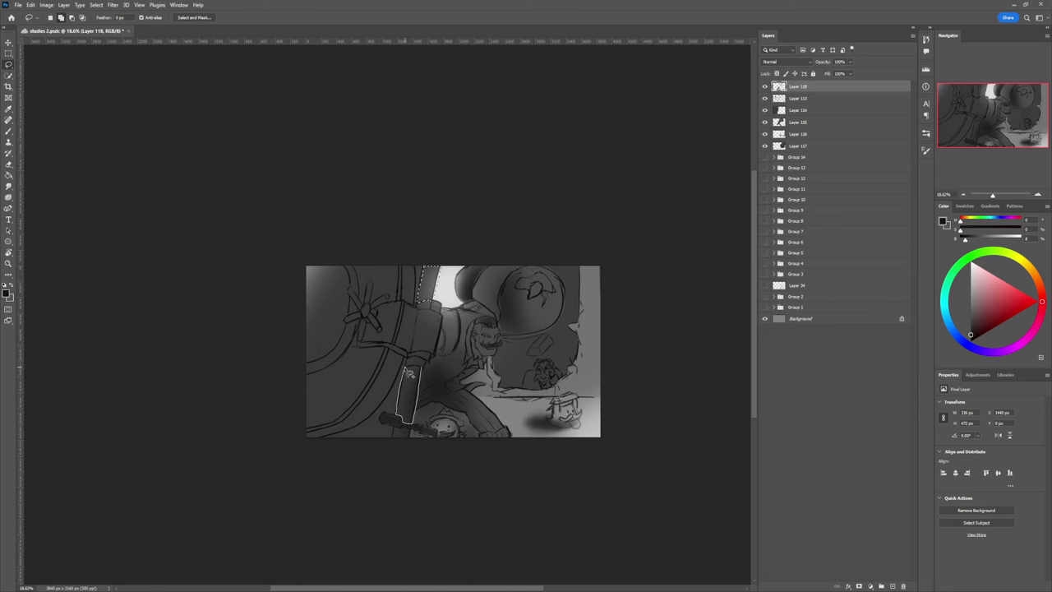
pyautogui.moveTo(409, 374); pyautogui.dragTo(428, 374)
pyautogui.moveTo(394, 428); pyautogui.dragTo(409, 428)
# - Softly darken the selected pipe sections with a large near-black brush
pyautogui.press('b')
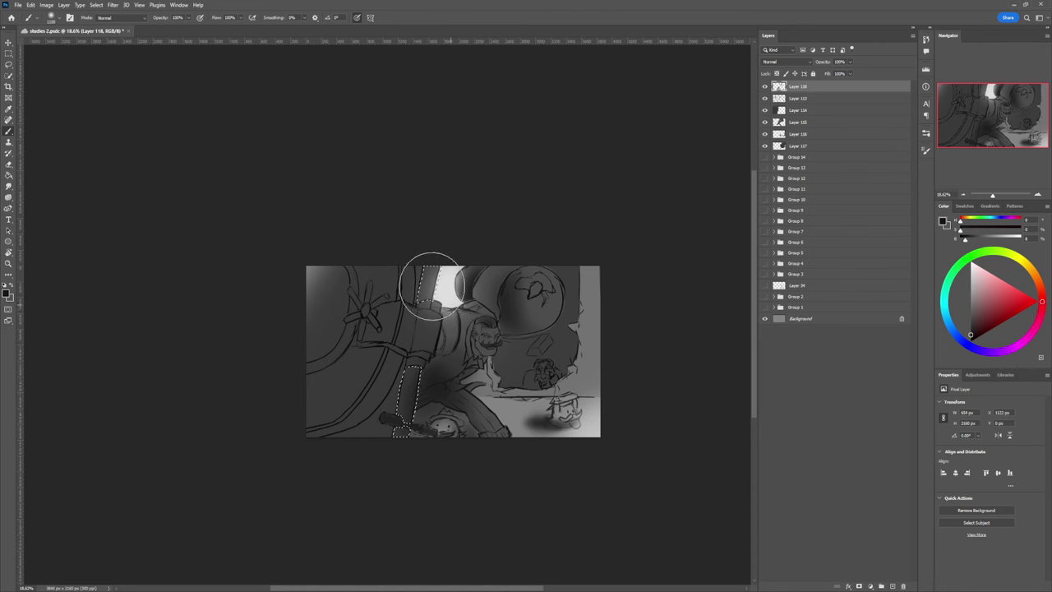
pyautogui.press('[')
pyautogui.press('[')
pyautogui.press('[')
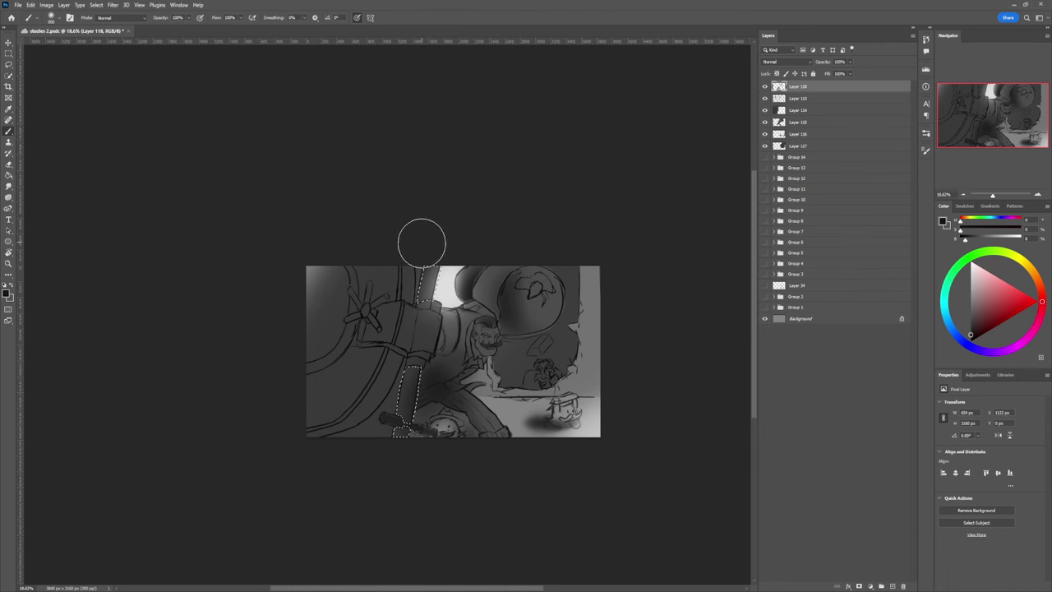
pyautogui.press('[')
pyautogui.press('[')
pyautogui.press('[')
pyautogui.press(']')
pyautogui.press(']')
pyautogui.press(']')
pyautogui.press(']')
pyautogui.press(']')
pyautogui.press(']')
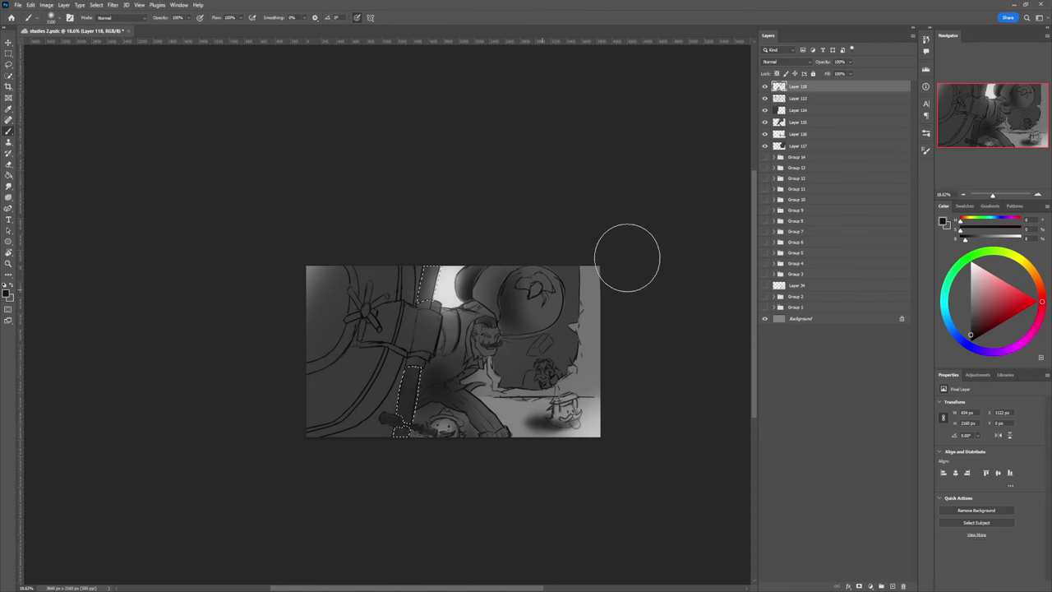
# - Paint a narrow light gray highlight at 69% brightness along the middle of the selected pipe sections, then deselect
pyautogui.moveTo(971, 303); pyautogui.dragTo(969, 298)
pyautogui.press('[')
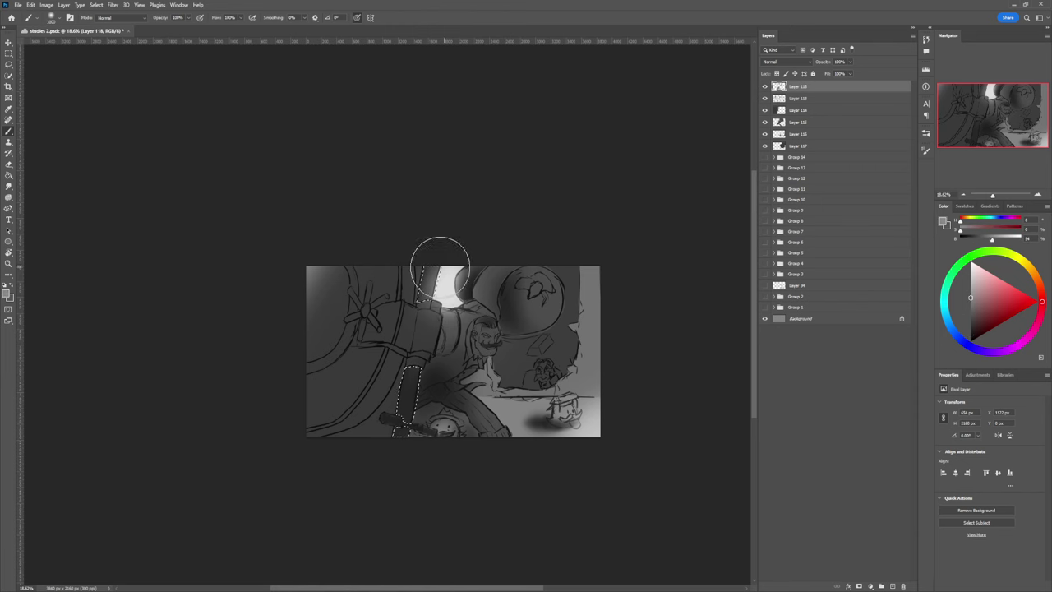
pyautogui.press('[')
pyautogui.press('[')
pyautogui.press('[')
pyautogui.press('[')
pyautogui.press('[')
pyautogui.moveTo(434, 259); pyautogui.dragTo(425, 298)
pyautogui.press('[')
pyautogui.press('[')
pyautogui.press('[')
pyautogui.click(969, 286)
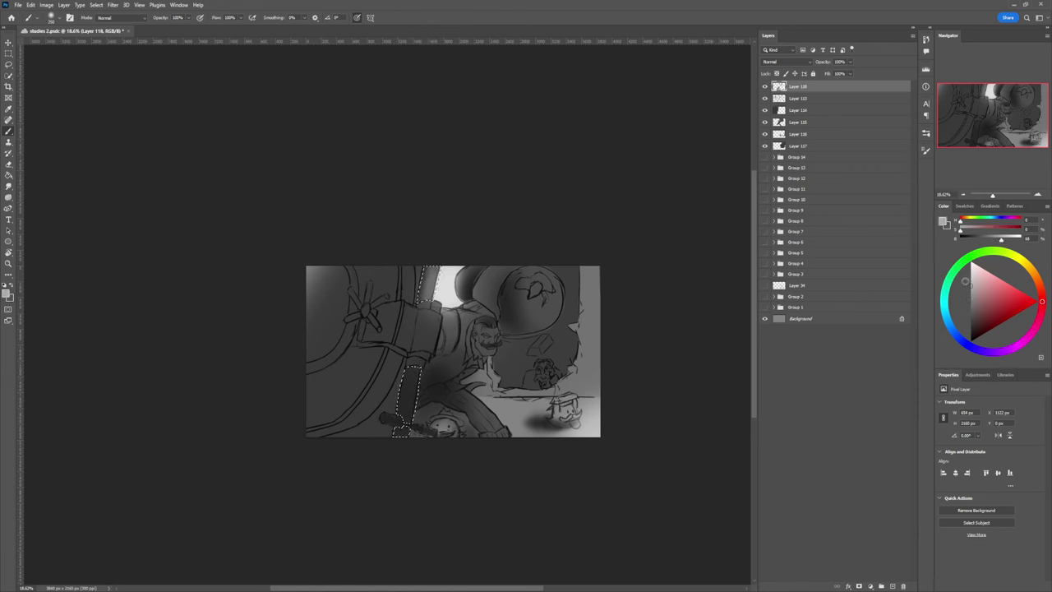
pyautogui.click(971, 286)
pyautogui.moveTo(431, 268)
pyautogui.mouseDown()
pyautogui.moveTo(421, 323)
pyautogui.moveTo(427, 292)
pyautogui.moveTo(423, 302)
pyautogui.mouseUp()
pyautogui.moveTo(437, 250); pyautogui.dragTo(402, 418)
pyautogui.moveTo(413, 351); pyautogui.dragTo(401, 442)
pyautogui.moveTo(410, 370); pyautogui.dragTo(398, 449)
pyautogui.moveTo(413, 350); pyautogui.dragTo(400, 436)
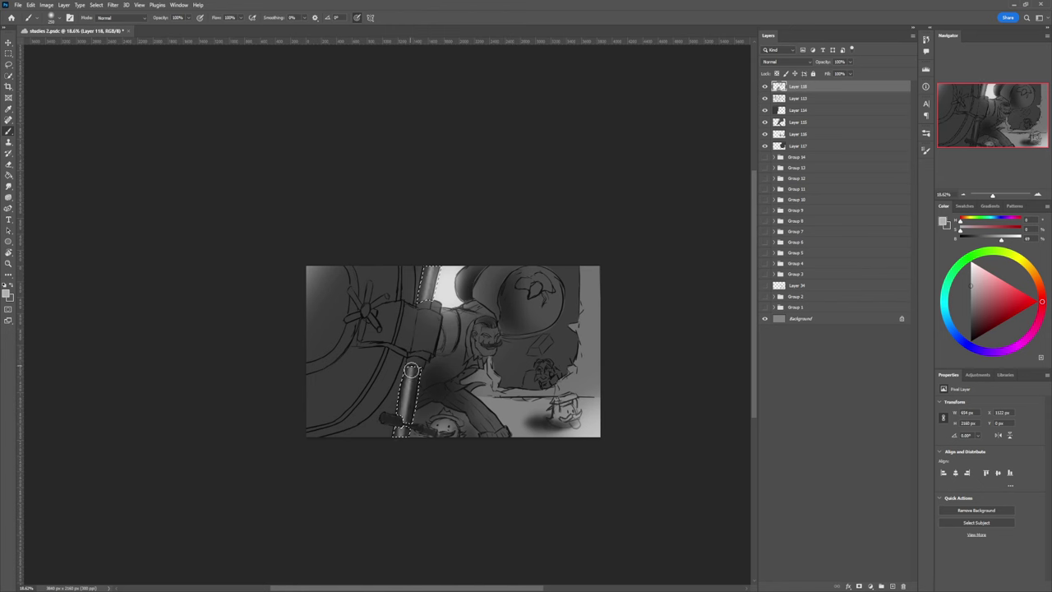
pyautogui.moveTo(412, 370); pyautogui.dragTo(397, 478)
pyautogui.press('l')
pyautogui.click(373, 466)
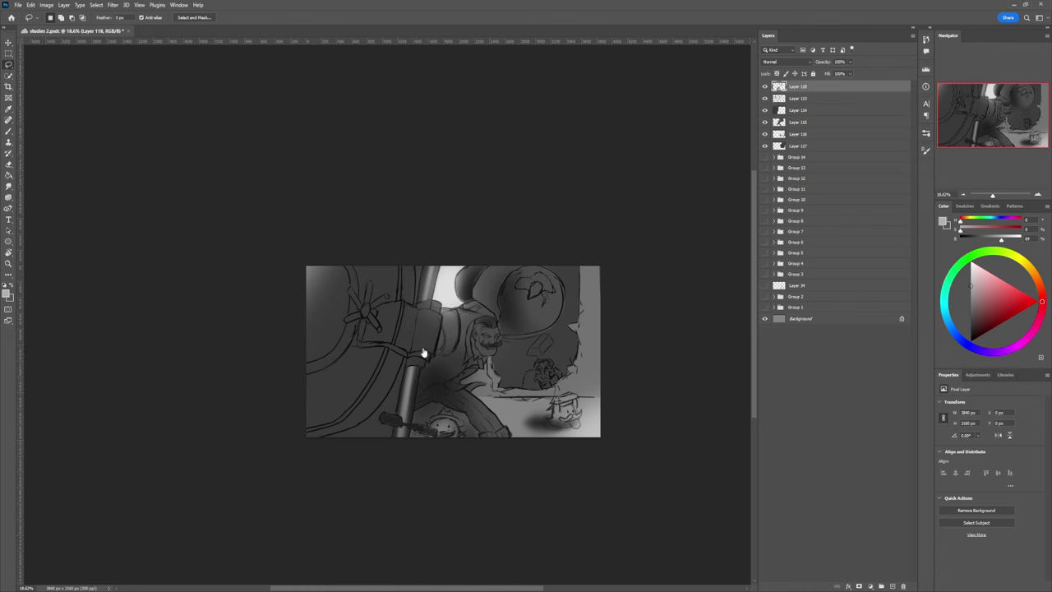
# - Lasso the wide collar around the pipe and shade it as a cylinder with light and dark grays, then deselect
pyautogui.press('b')
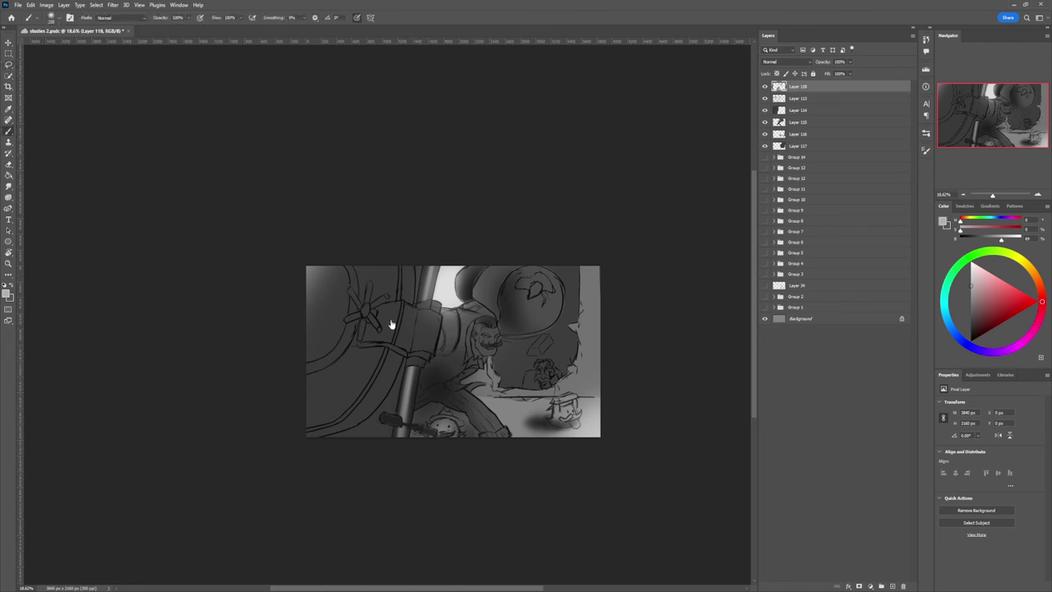
pyautogui.press('l')
pyautogui.moveTo(418, 327)
pyautogui.mouseDown()
pyautogui.moveTo(410, 356)
pyautogui.moveTo(433, 360)
pyautogui.moveTo(441, 319)
pyautogui.mouseUp()
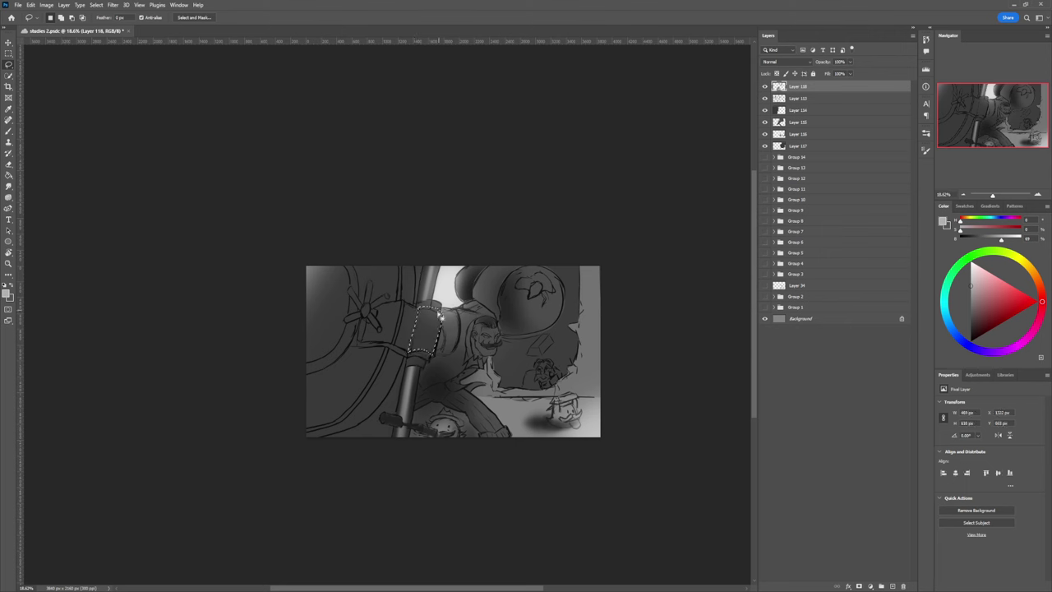
pyautogui.press('b')
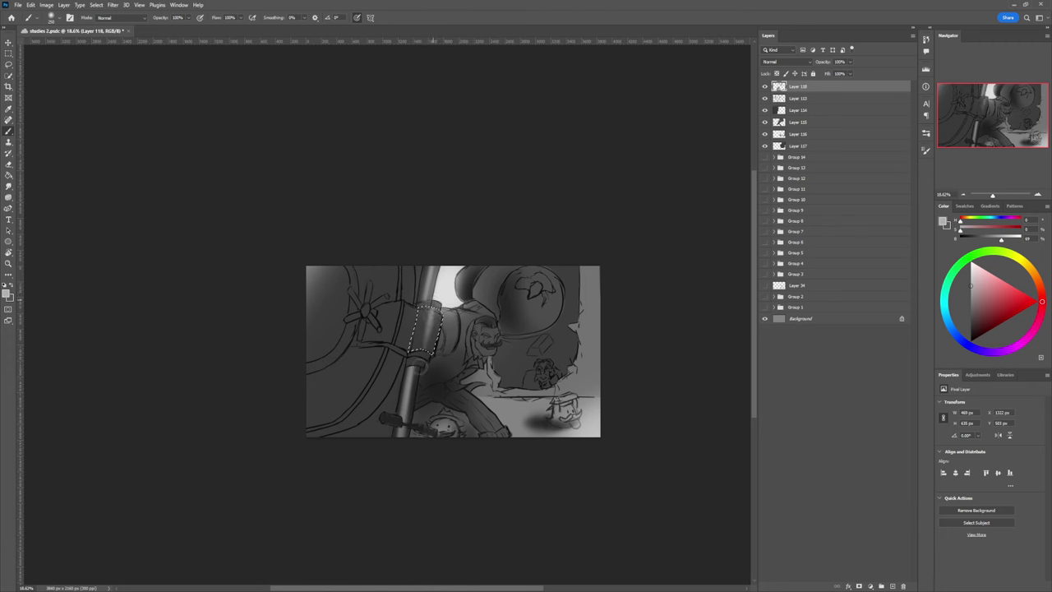
pyautogui.click(971, 323)
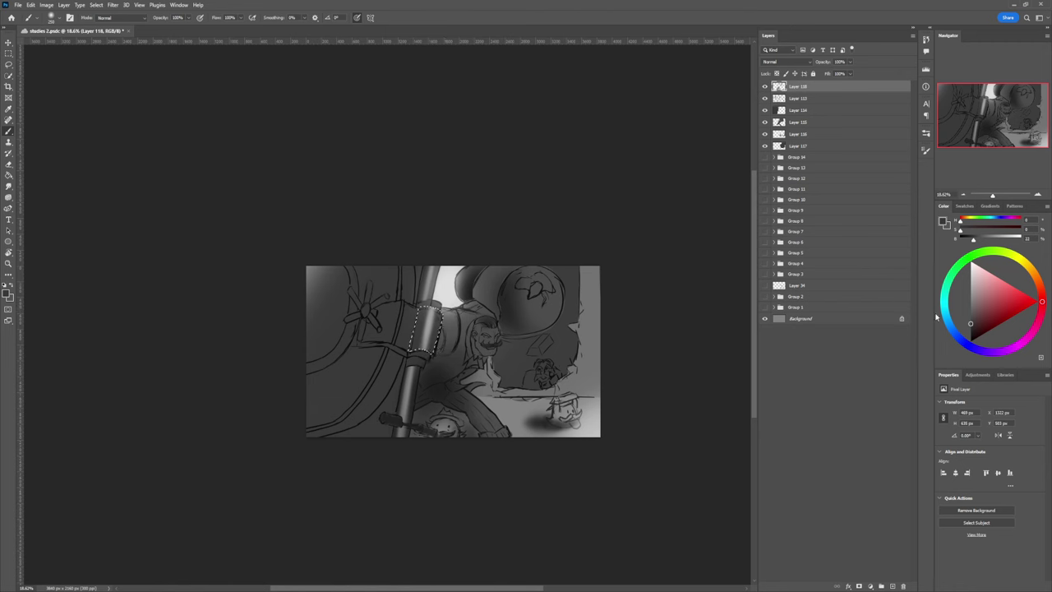
pyautogui.click(971, 329)
pyautogui.keyDown('alt'); pyautogui.click(430, 316); pyautogui.keyUp('alt')
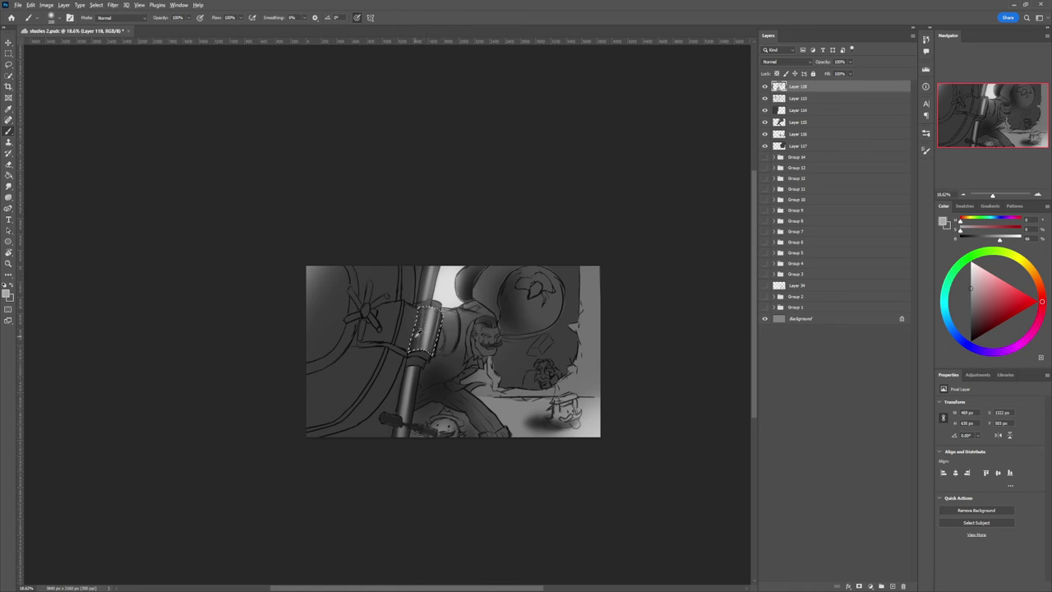
pyautogui.keyDown('alt'); pyautogui.click(416, 332); pyautogui.keyUp('alt')
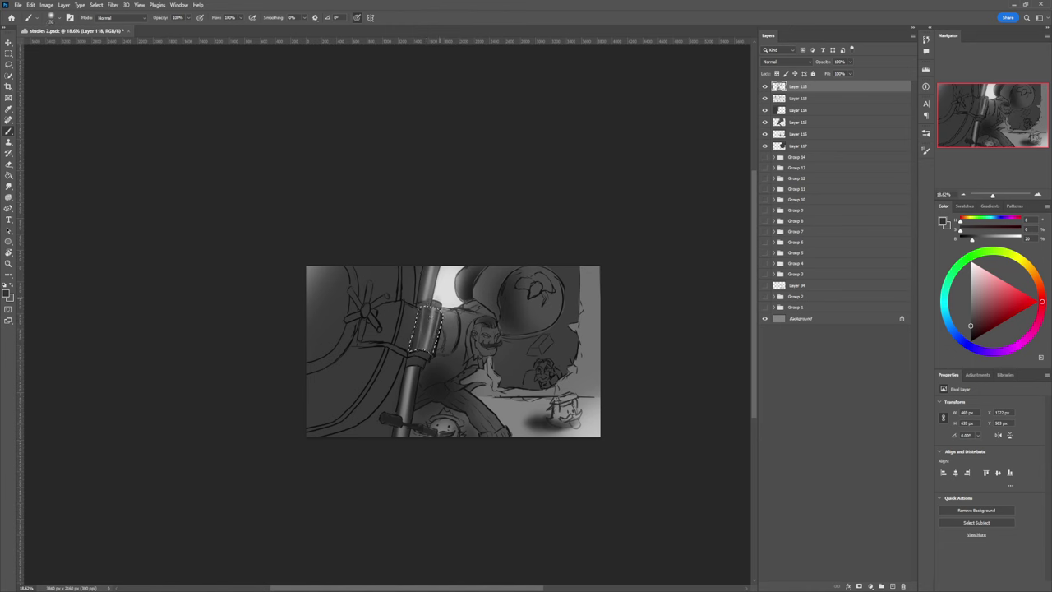
pyautogui.press('l')
pyautogui.hotkey('ctrl', 'd')
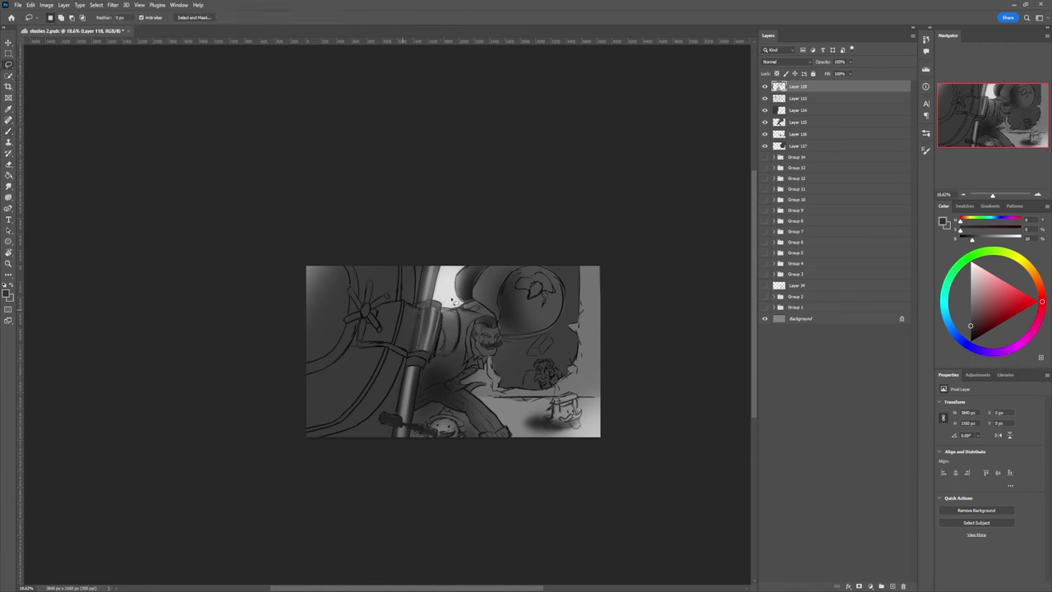
# - Refine the pipe collar's edges and lower ring with a small brush at 51% flow, using grays sampled from the painting
pyautogui.press('b')
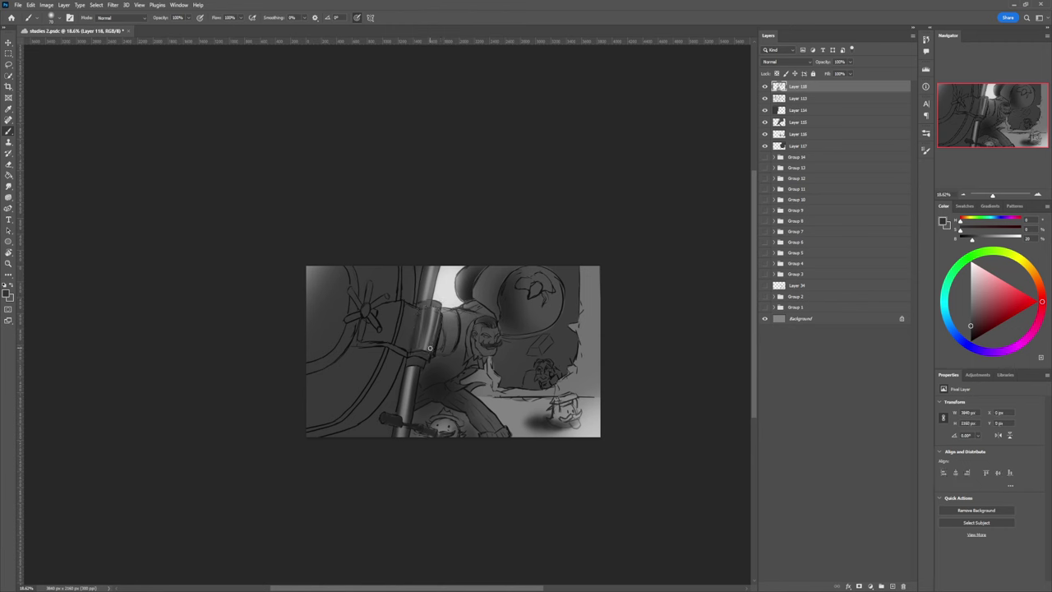
pyautogui.keyDown('alt'); pyautogui.click(437, 344); pyautogui.keyUp('alt')
pyautogui.hotkey('shift', '5')
pyautogui.hotkey('shift', '1')
pyautogui.keyDown('alt'); pyautogui.click(429, 340); pyautogui.keyUp('alt')
pyautogui.keyDown('alt'); pyautogui.click(410, 360); pyautogui.keyUp('alt')
pyautogui.keyDown('alt'); pyautogui.click(430, 353); pyautogui.keyUp('alt')
pyautogui.keyDown('alt'); pyautogui.click(430, 337); pyautogui.keyUp('alt')
pyautogui.keyDown('alt'); pyautogui.click(431, 310); pyautogui.keyUp('alt')
pyautogui.keyDown('alt'); pyautogui.click(425, 311); pyautogui.keyUp('alt')
# - Lasso the large drum's curved rim, combining its section above the horizontal bracket with the one below
pyautogui.press('l')
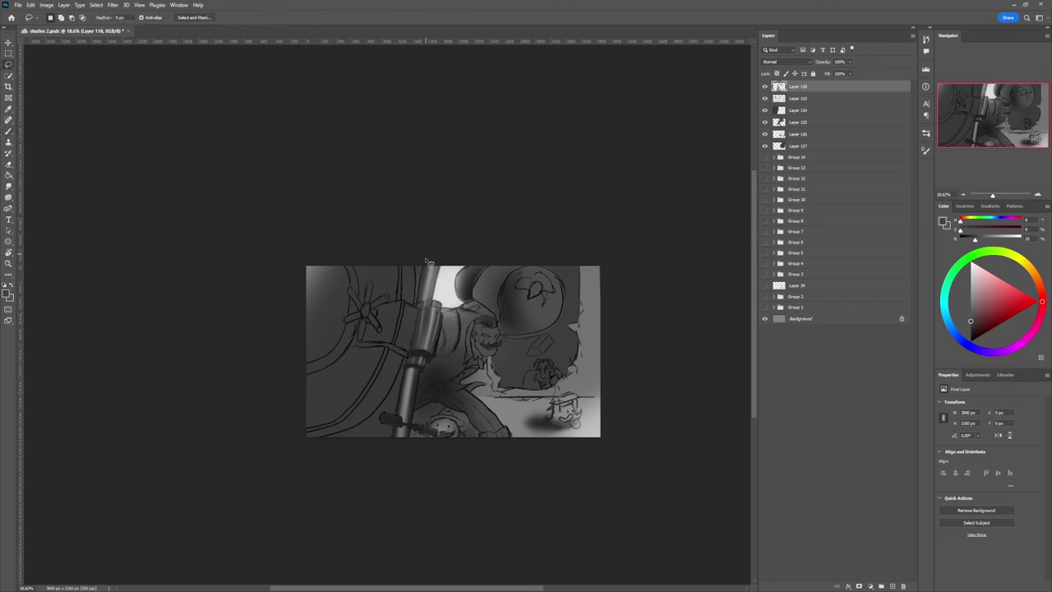
pyautogui.moveTo(417, 269)
pyautogui.mouseDown()
pyautogui.moveTo(415, 309)
pyautogui.moveTo(403, 302)
pyautogui.moveTo(402, 262)
pyautogui.mouseUp()
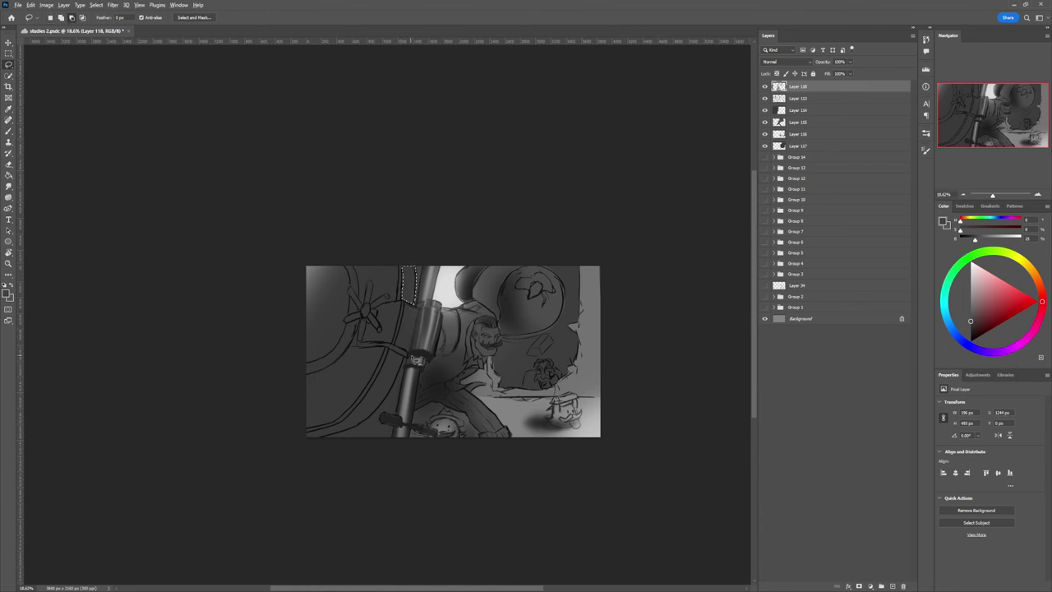
pyautogui.moveTo(407, 365)
pyautogui.mouseDown()
pyautogui.moveTo(376, 419)
pyautogui.moveTo(317, 445)
pyautogui.moveTo(301, 438)
pyautogui.moveTo(341, 427)
pyautogui.moveTo(392, 354)
pyautogui.moveTo(411, 350)
pyautogui.mouseUp()
pyautogui.press('b')
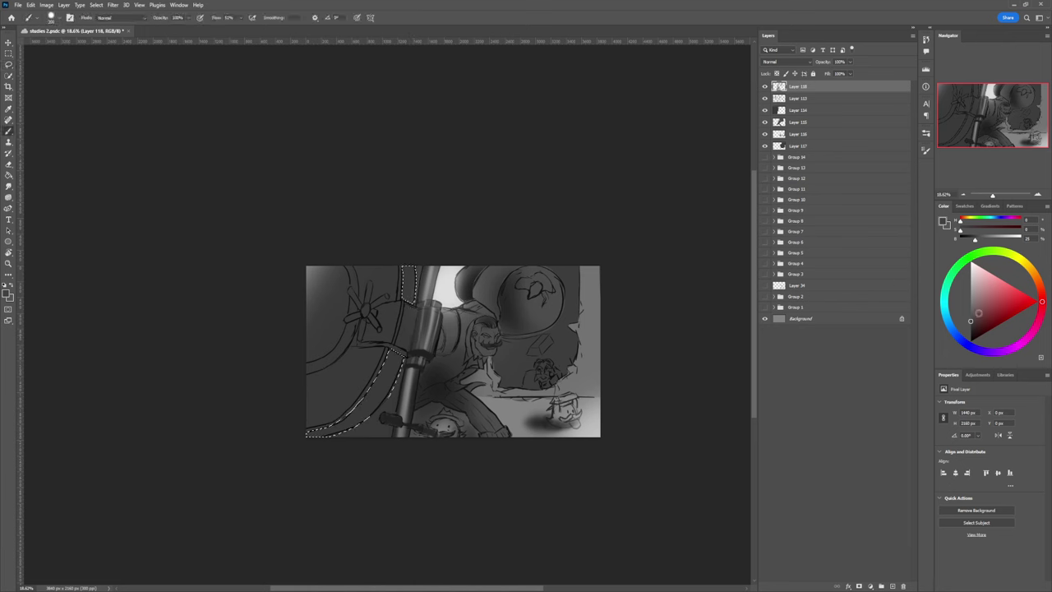
# - Fill the selected drum rim with mid gray using a large brush
pyautogui.click(971, 307)
pyautogui.press(']')
pyautogui.press(']')
pyautogui.press(']')
pyautogui.press(']')
pyautogui.press(']')
pyautogui.press(']')
pyautogui.press(']')
pyautogui.press(']')
pyautogui.press(']')
pyautogui.press(']')
pyautogui.press(']')
pyautogui.press(']')
pyautogui.press(']')
pyautogui.press(']')
pyautogui.press(']')
pyautogui.moveTo(407, 311)
pyautogui.mouseDown()
pyautogui.moveTo(420, 267)
pyautogui.moveTo(309, 455)
pyautogui.mouseUp()
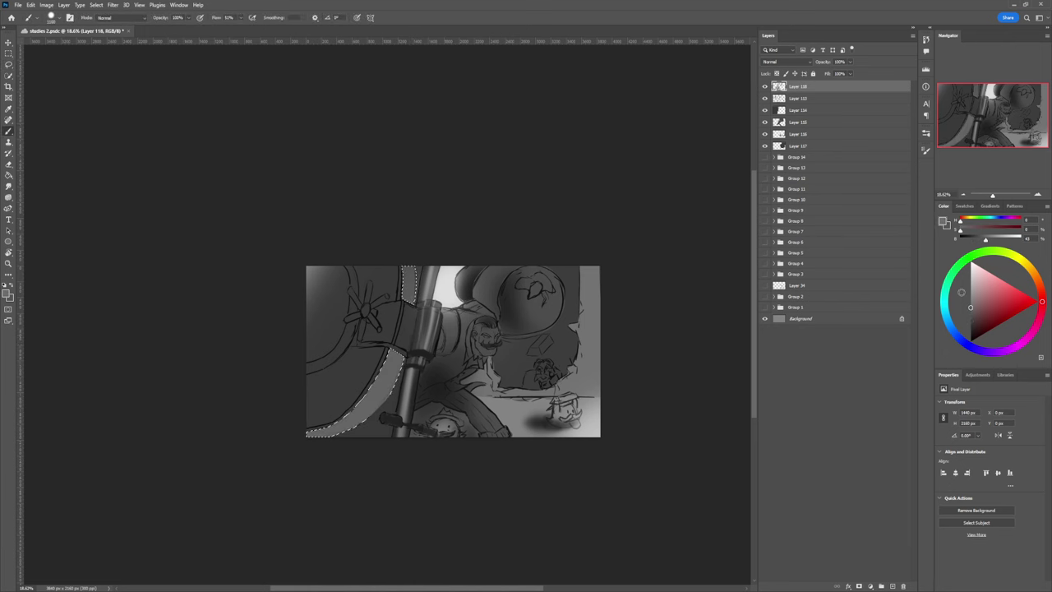
pyautogui.moveTo(409, 346)
pyautogui.mouseDown()
pyautogui.moveTo(363, 415)
pyautogui.moveTo(399, 310)
pyautogui.mouseUp()
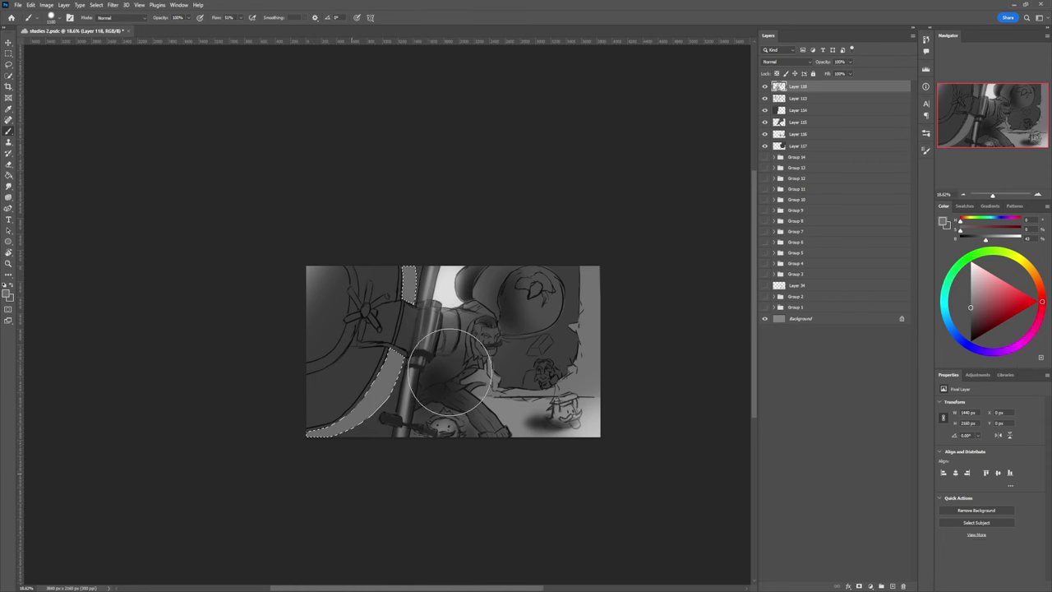
# - Shade the selected drum rim in dark gray, and brush soft light gray bands across it at 56% brightness
pyautogui.click(970, 327)
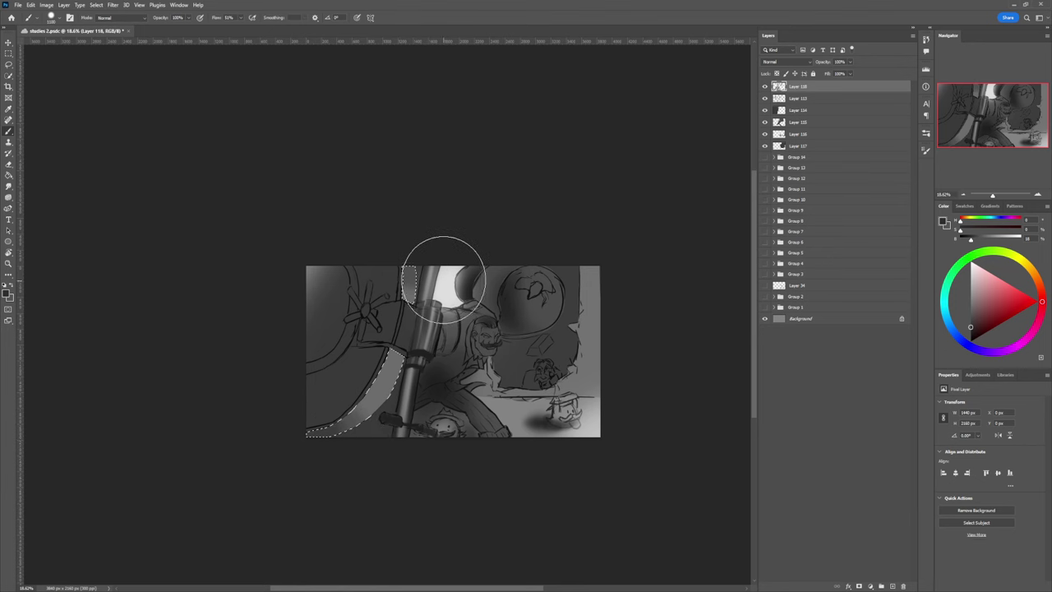
pyautogui.press('[')
pyautogui.press('[')
pyautogui.press('[')
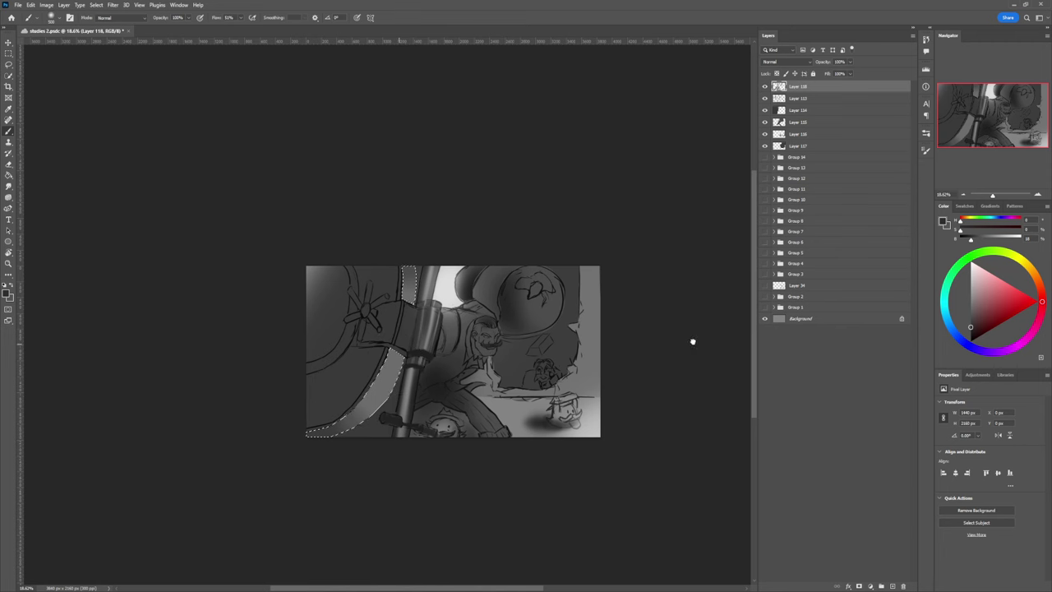
pyautogui.click(970, 297)
pyautogui.moveTo(401, 290); pyautogui.dragTo(427, 300)
pyautogui.moveTo(376, 341); pyautogui.dragTo(410, 372)
pyautogui.press(']')
pyautogui.press(']')
pyautogui.press(']')
pyautogui.moveTo(374, 360)
pyautogui.mouseDown()
pyautogui.moveTo(406, 381)
pyautogui.moveTo(398, 389)
pyautogui.mouseUp()
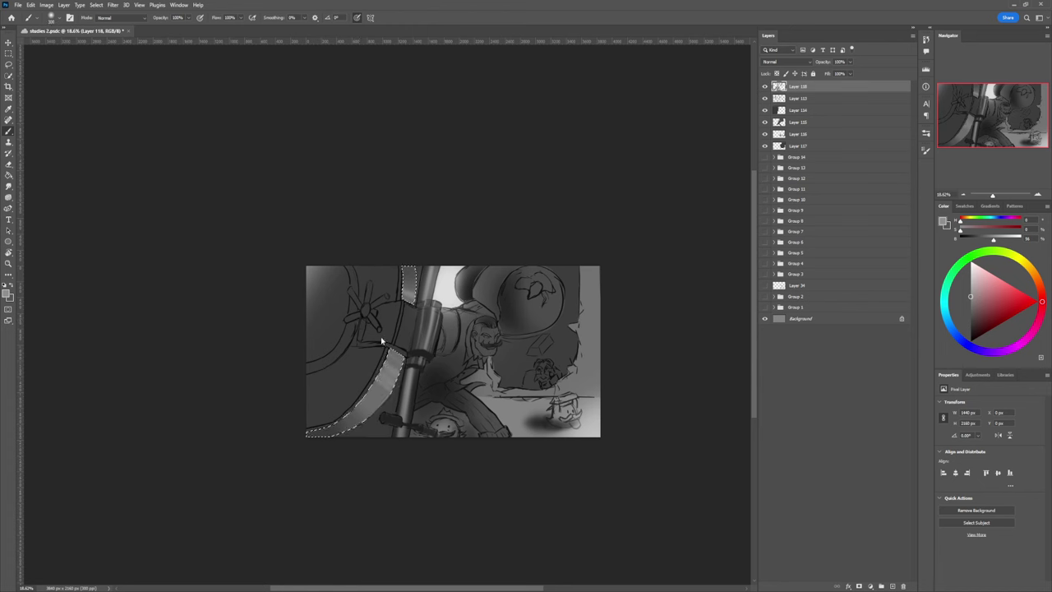
pyautogui.press(']')
pyautogui.press(']')
pyautogui.press(']')
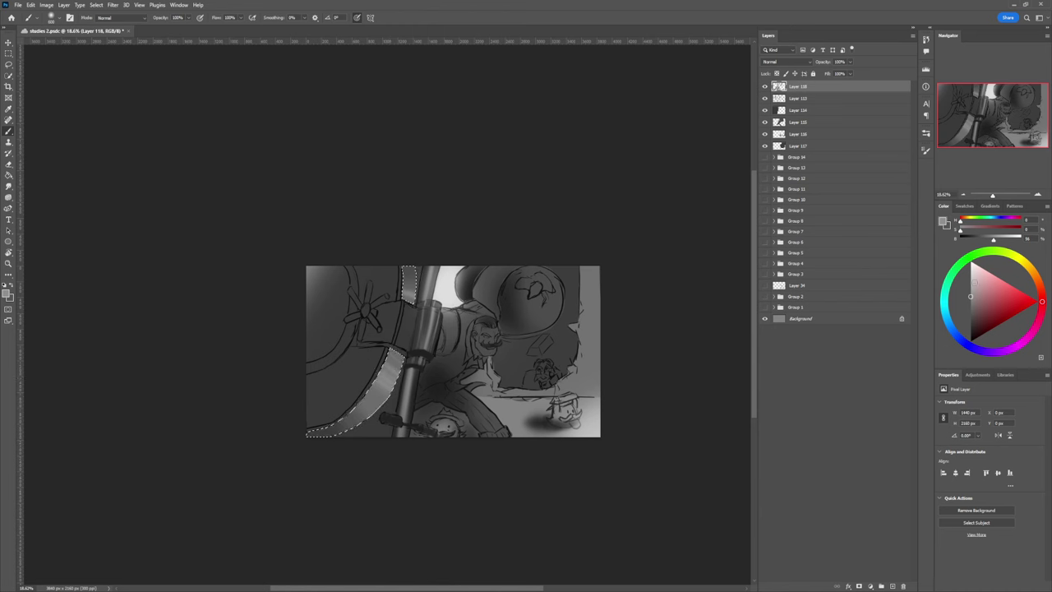
# - Add brighter metallic highlights across the drum rim's lower section at 70% brightness, then deselect
pyautogui.click(971, 286)
pyautogui.press('[')
pyautogui.press('[')
pyautogui.press('[')
pyautogui.press('[')
pyautogui.press('[')
pyautogui.moveTo(383, 360)
pyautogui.mouseDown()
pyautogui.moveTo(415, 381)
pyautogui.moveTo(384, 420)
pyautogui.mouseUp()
pyautogui.press(']')
pyautogui.press(']')
pyautogui.press(']')
pyautogui.press(']')
pyautogui.press(']')
pyautogui.press(']')
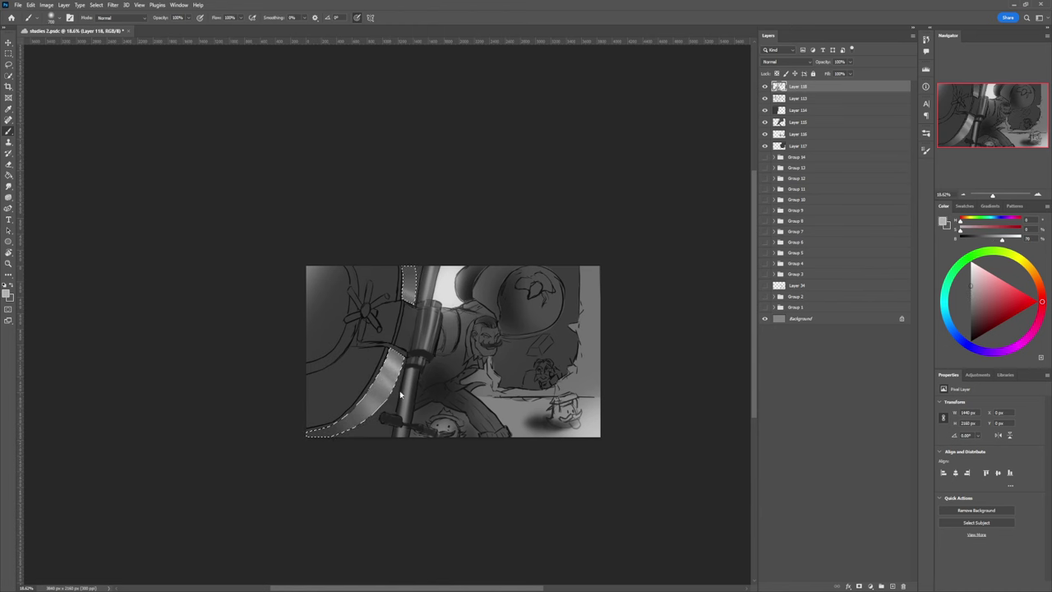
pyautogui.press('l')
pyautogui.hotkey('ctrl', 'd')
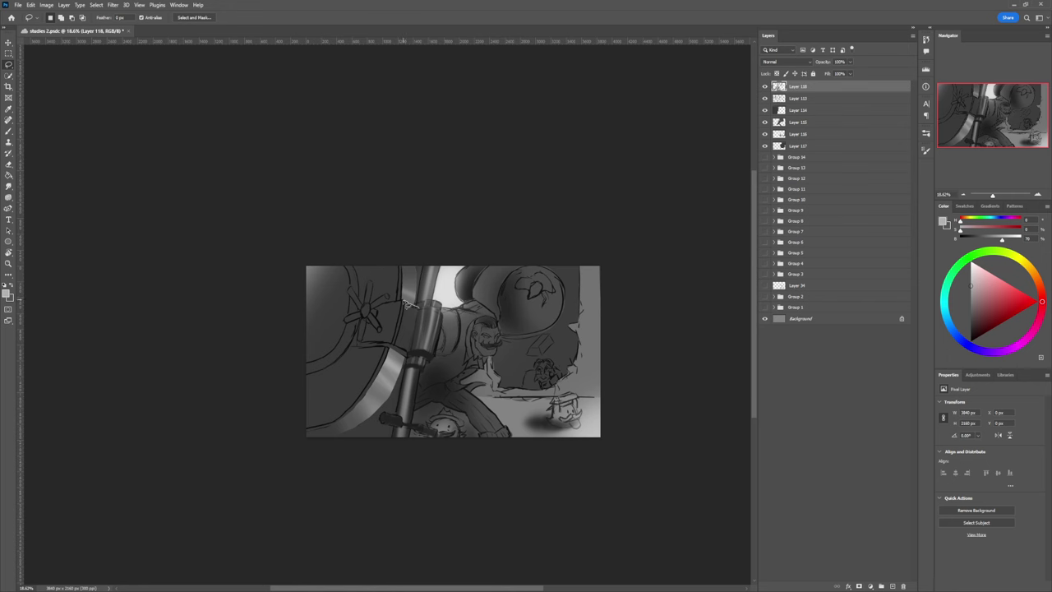
# - Lasso the bracket section that wraps over the drum rim and brush light gray into it
pyautogui.moveTo(405, 306)
pyautogui.mouseDown()
pyautogui.moveTo(394, 350)
pyautogui.moveTo(412, 358)
pyautogui.moveTo(434, 317)
pyautogui.moveTo(426, 303)
pyautogui.mouseUp()
pyautogui.press('b')
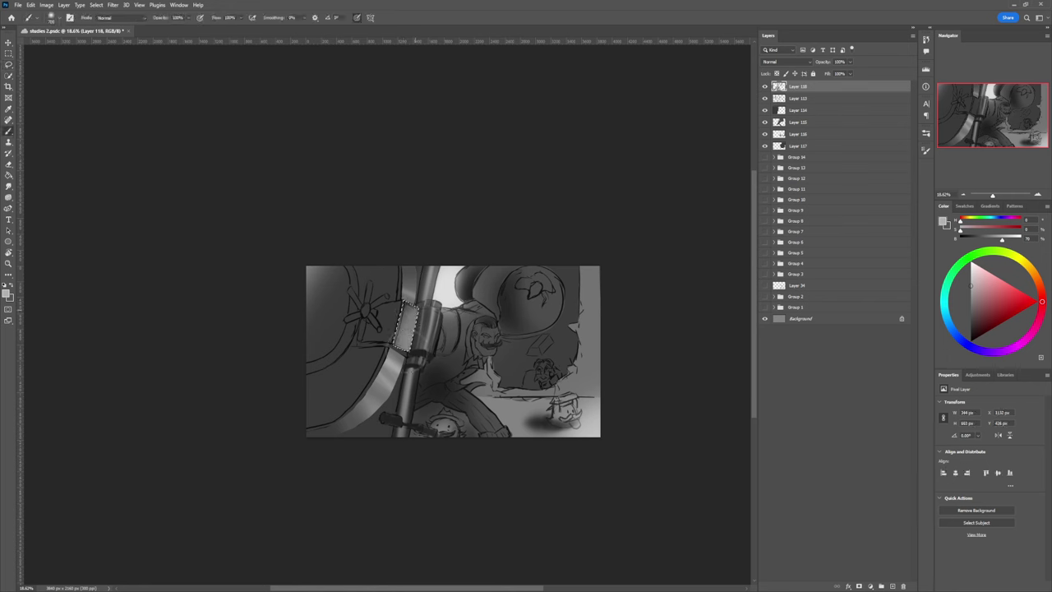
pyautogui.moveTo(402, 358)
pyautogui.mouseDown()
pyautogui.moveTo(423, 297)
pyautogui.moveTo(417, 312)
pyautogui.mouseUp()
# - Shade the selected bracket section with metallic bands, using dark gray at 24% brightness and a sampled lighter gray
pyautogui.click(971, 322)
pyautogui.press('[')
pyautogui.press('[')
pyautogui.press('[')
pyautogui.press('[')
pyautogui.press('[')
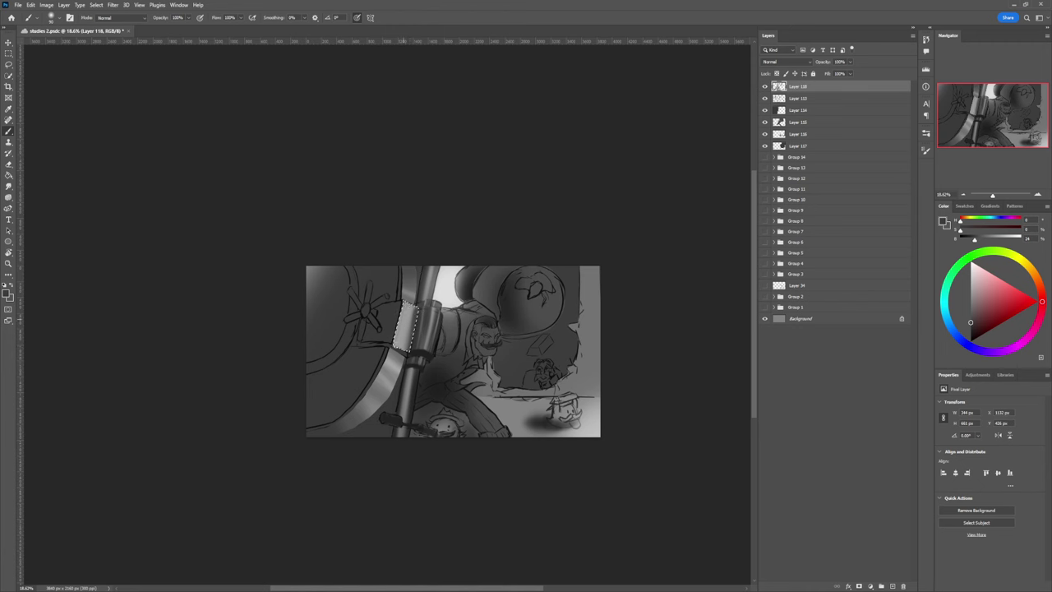
pyautogui.press(']')
pyautogui.press(']')
pyautogui.press(']')
pyautogui.press(']')
pyautogui.press(']')
pyautogui.press(']')
pyautogui.moveTo(392, 354); pyautogui.dragTo(411, 284)
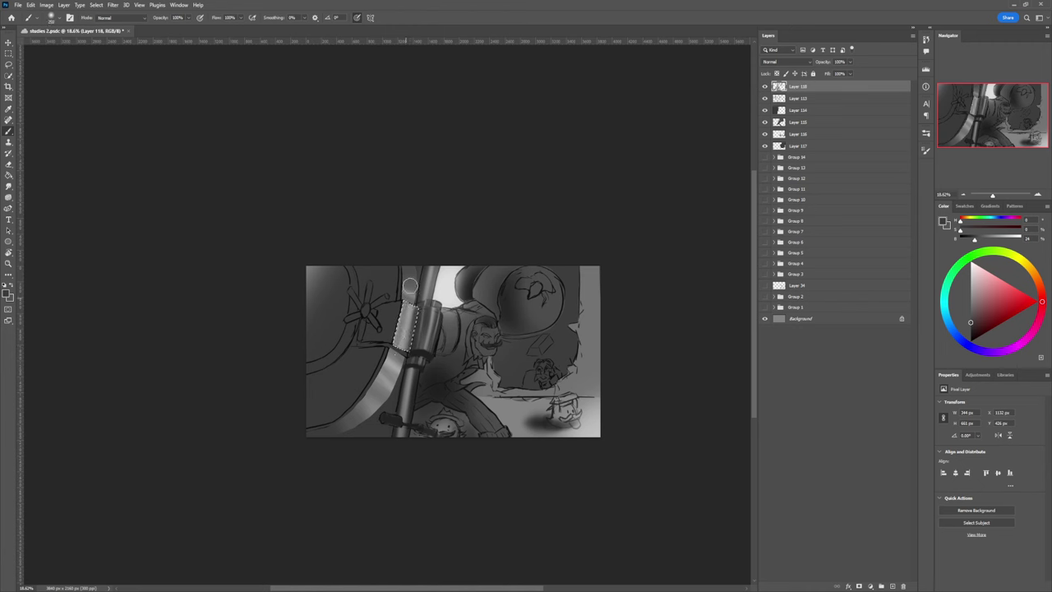
pyautogui.moveTo(396, 359); pyautogui.dragTo(408, 294)
pyautogui.keyDown('alt'); pyautogui.click(399, 360); pyautogui.keyUp('alt')
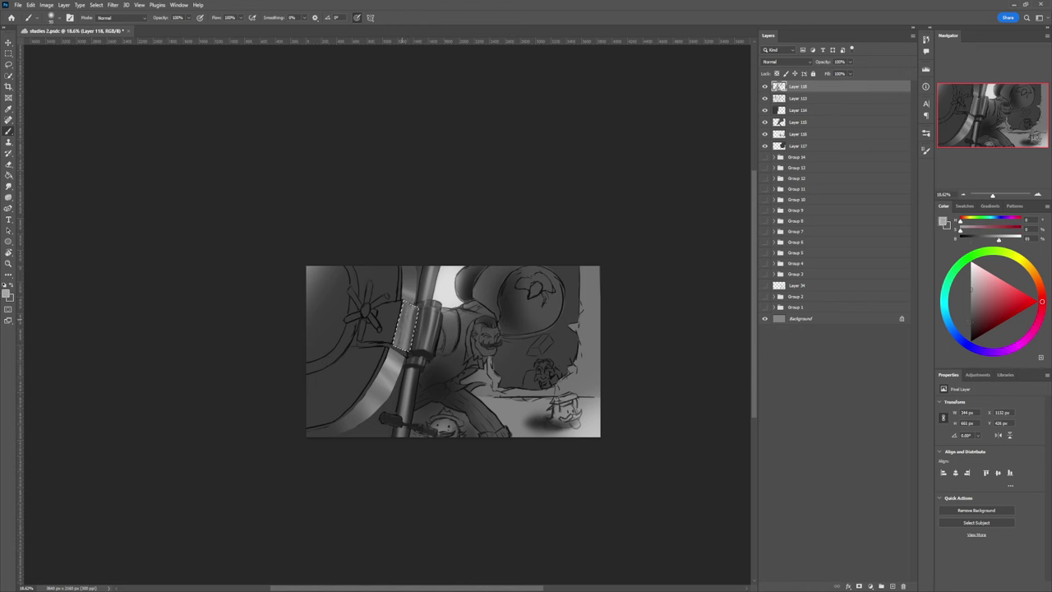
# - Lasso the thin edge strip where the bracket meets the rim, brighten it with light gray, and deselect
pyautogui.press('l')
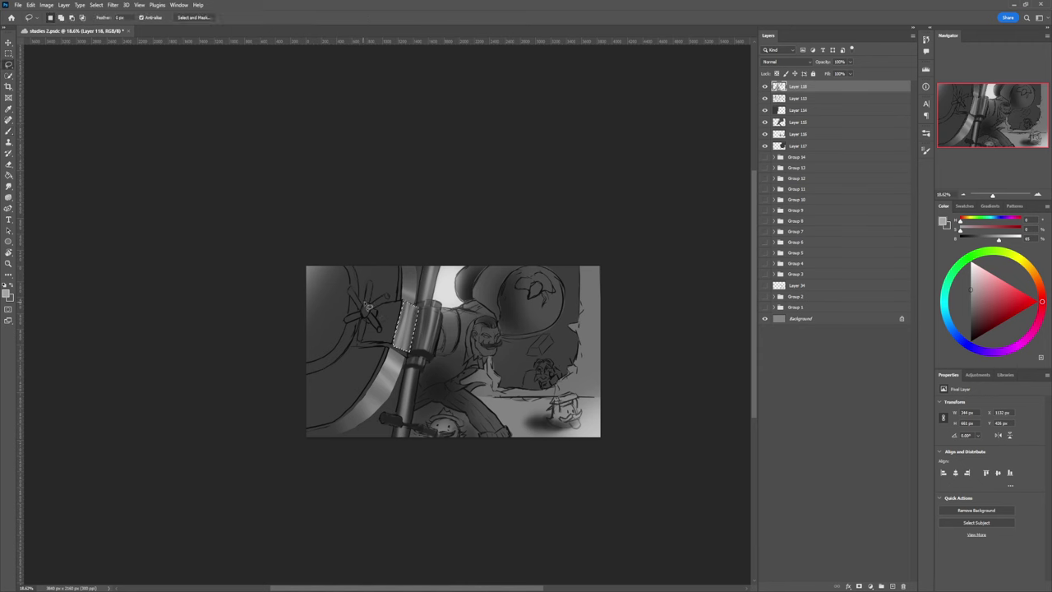
pyautogui.click(362, 315)
pyautogui.moveTo(404, 305)
pyautogui.mouseDown()
pyautogui.moveTo(393, 352)
pyautogui.moveTo(397, 309)
pyautogui.moveTo(432, 267)
pyautogui.moveTo(455, 337)
pyautogui.moveTo(401, 295)
pyautogui.moveTo(401, 330)
pyautogui.mouseUp()
pyautogui.press('b')
pyautogui.click(970, 283)
pyautogui.hotkey('ctrl', 'd')
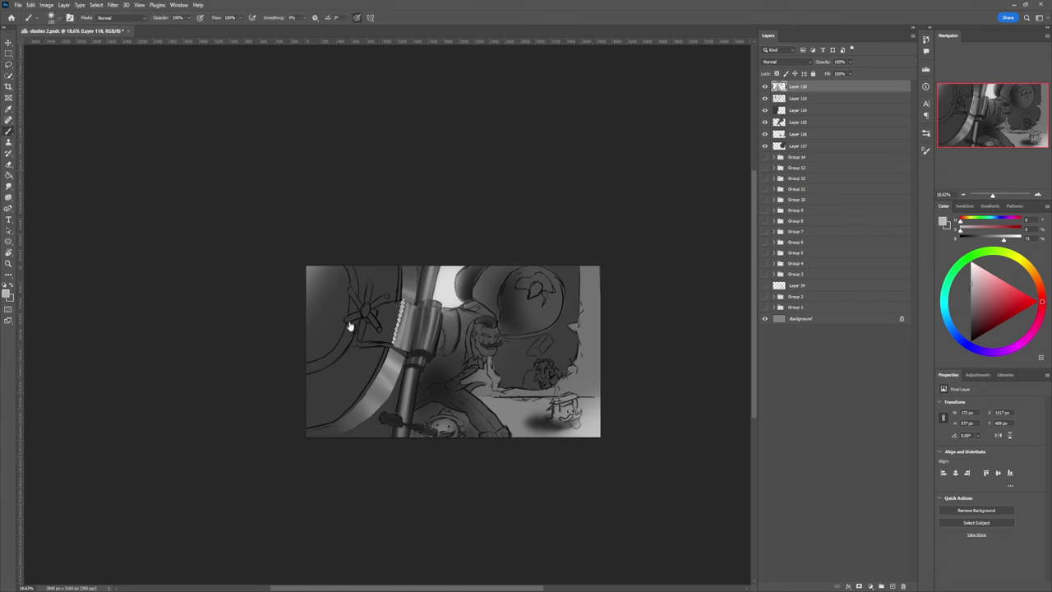
# - Sample a dark gray and paint a shadow band along the bracket's lower edge and around the pole
pyautogui.press('l')
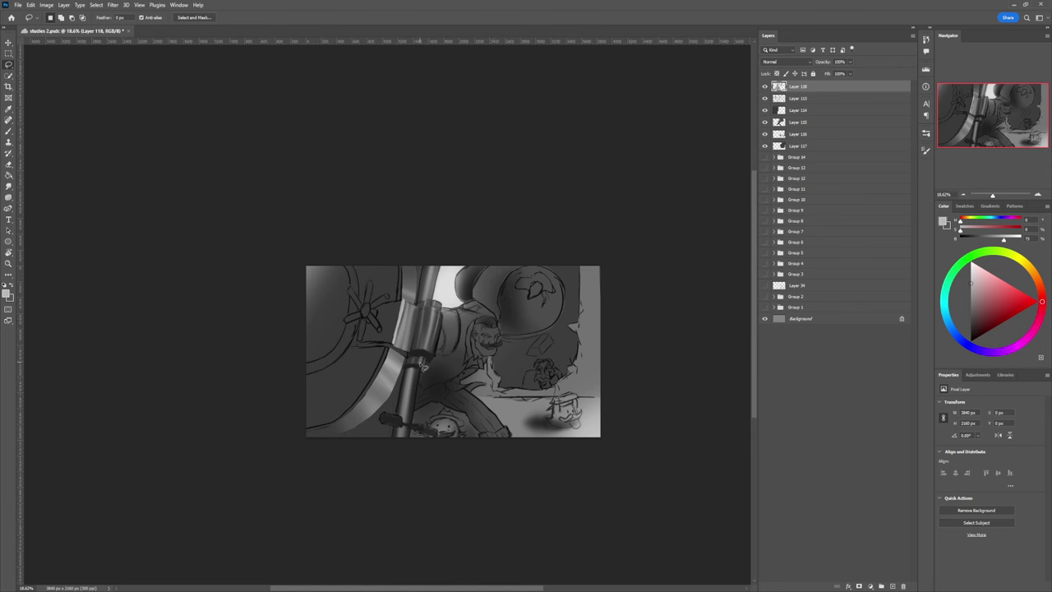
pyautogui.press('b')
pyautogui.keyDown('alt'); pyautogui.click(419, 349); pyautogui.keyUp('alt')
pyautogui.press('[')
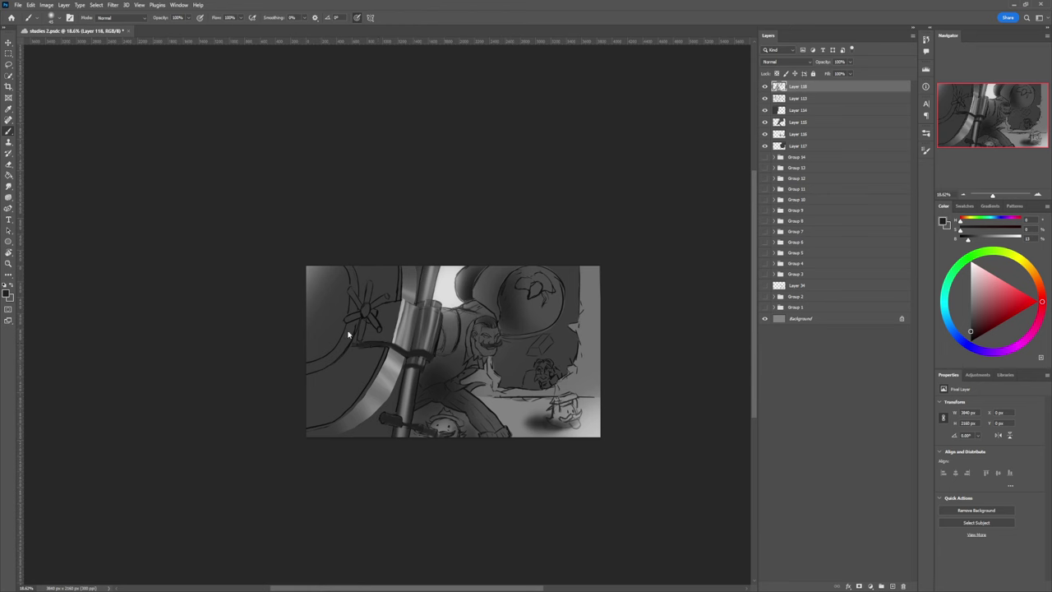
# - Lasso the dark drum face inside the rim, combining the areas above and below the bracket
pyautogui.scroll(-2, 349, 335)
pyautogui.press('l')
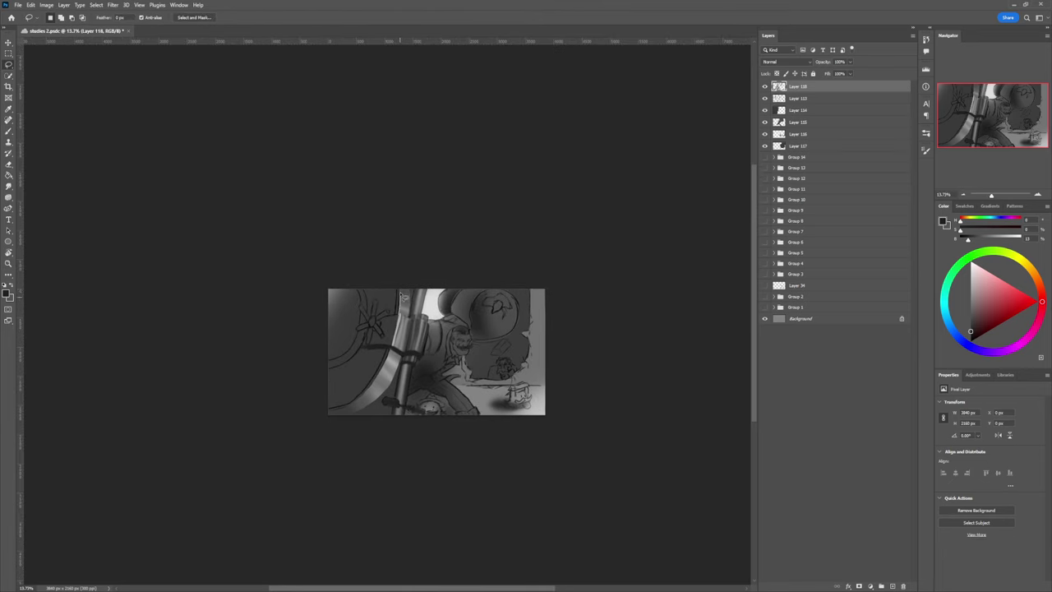
pyautogui.moveTo(403, 296)
pyautogui.mouseDown()
pyautogui.moveTo(365, 289)
pyautogui.moveTo(373, 321)
pyautogui.moveTo(372, 304)
pyautogui.moveTo(400, 320)
pyautogui.mouseUp()
pyautogui.moveTo(384, 366)
pyautogui.mouseDown()
pyautogui.moveTo(350, 407)
pyautogui.moveTo(327, 407)
pyautogui.moveTo(322, 383)
pyautogui.moveTo(343, 380)
pyautogui.moveTo(371, 350)
pyautogui.mouseUp()
# - Fill the selected drum face with very dark gray, blend in softer gray at 20% brightness, and deselect
pyautogui.press('b')
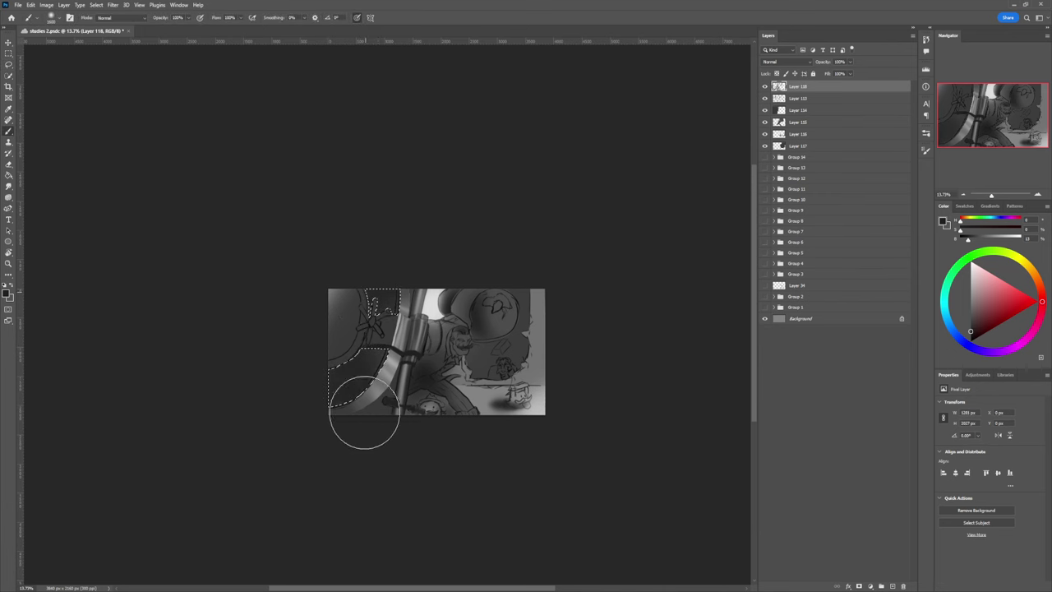
pyautogui.moveTo(364, 412)
pyautogui.mouseDown()
pyautogui.moveTo(383, 267)
pyautogui.moveTo(400, 327)
pyautogui.moveTo(385, 281)
pyautogui.moveTo(389, 298)
pyautogui.mouseUp()
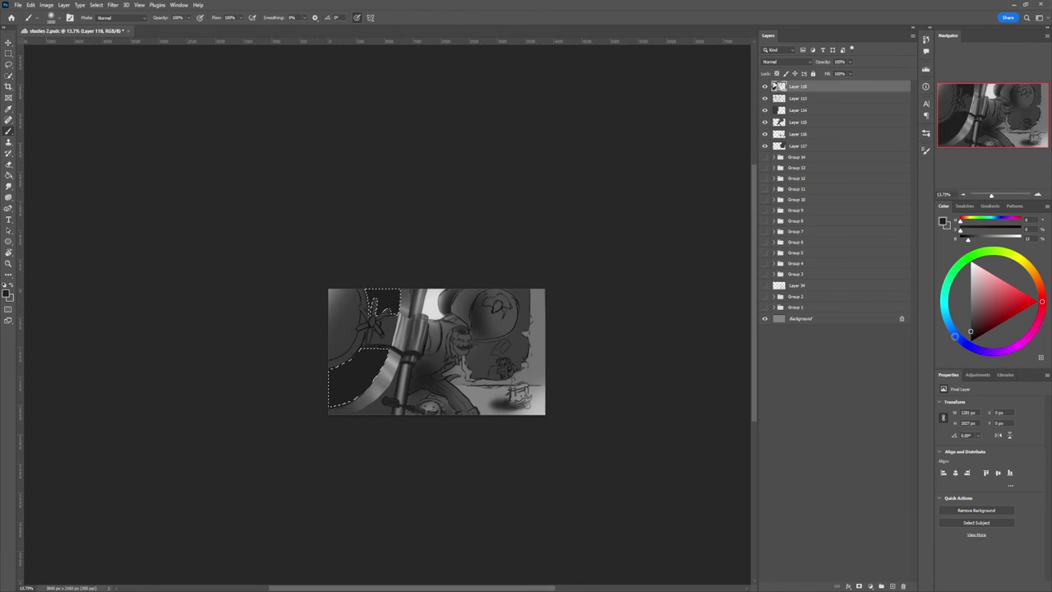
pyautogui.click(970, 325)
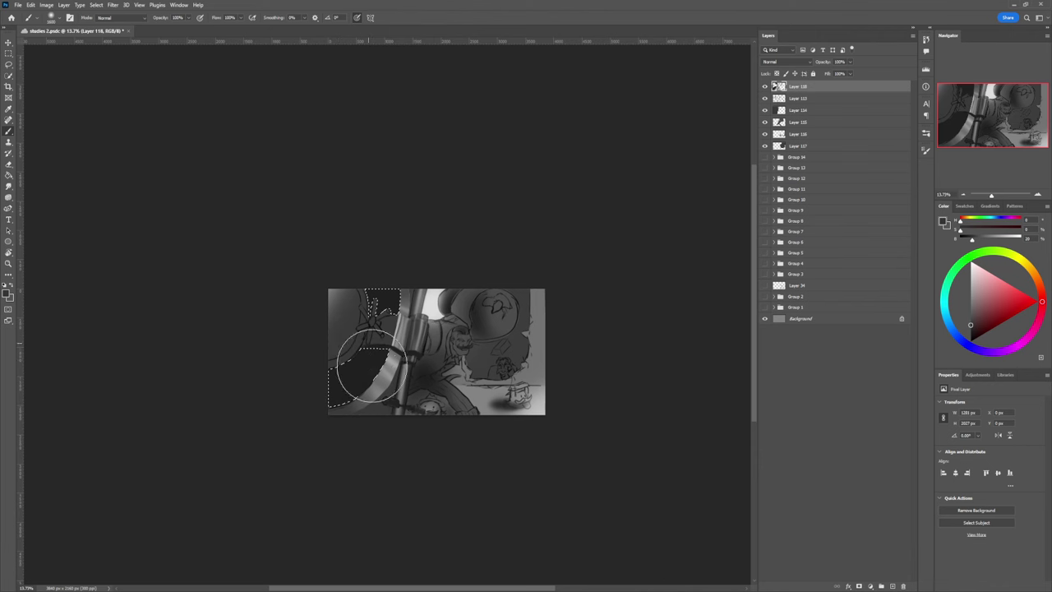
pyautogui.moveTo(372, 367)
pyautogui.mouseDown()
pyautogui.moveTo(370, 327)
pyautogui.moveTo(365, 345)
pyautogui.moveTo(380, 377)
pyautogui.moveTo(376, 315)
pyautogui.moveTo(396, 323)
pyautogui.moveTo(365, 337)
pyautogui.moveTo(366, 373)
pyautogui.moveTo(404, 311)
pyautogui.moveTo(400, 389)
pyautogui.moveTo(361, 322)
pyautogui.moveTo(369, 359)
pyautogui.mouseUp()
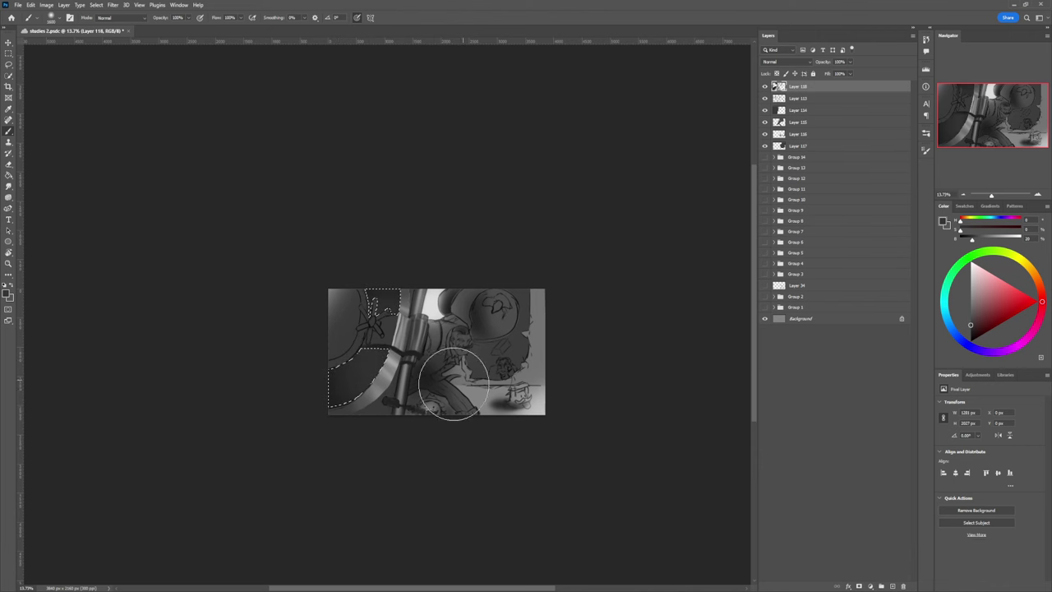
pyautogui.press('l')
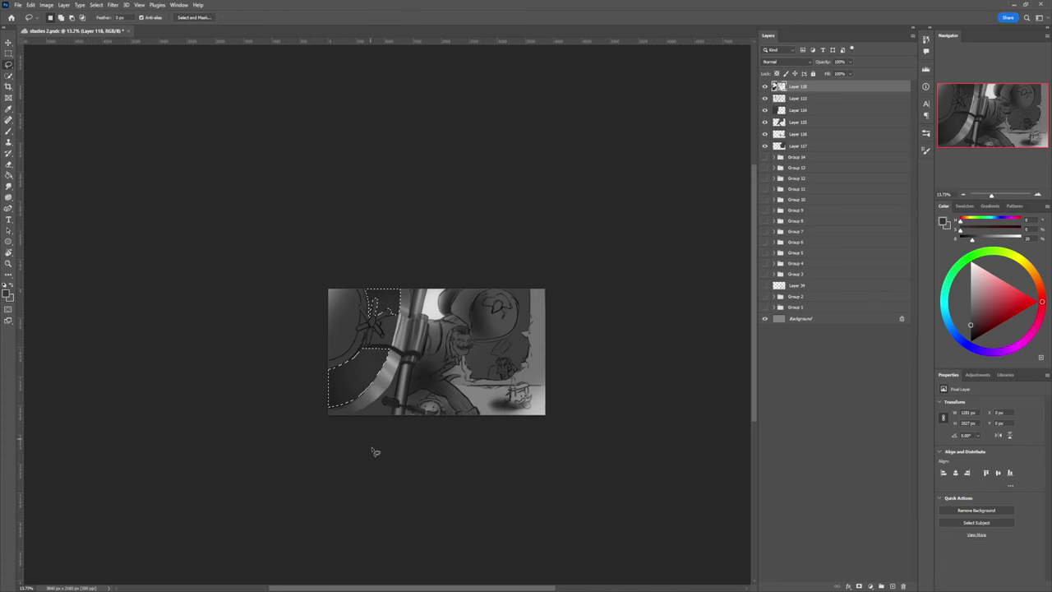
pyautogui.click(372, 450)
# - Lasso the gap between the drum's lower rim and the diagonal pole, following the small knob's outline
pyautogui.press('z')
pyautogui.moveTo(366, 416); pyautogui.dragTo(349, 413)
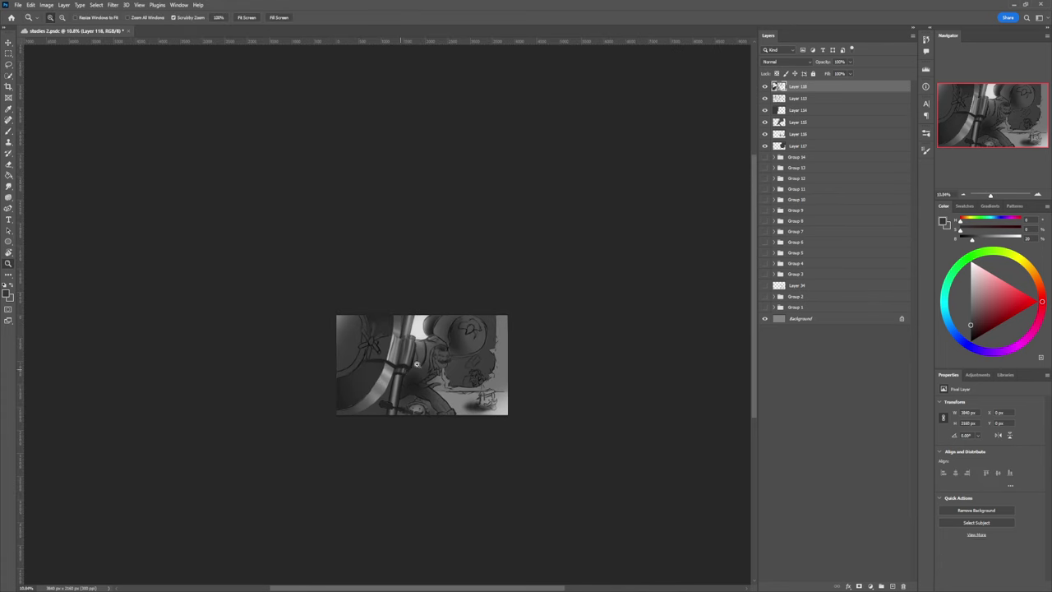
pyautogui.scroll(3, 403, 415)
pyautogui.press('l')
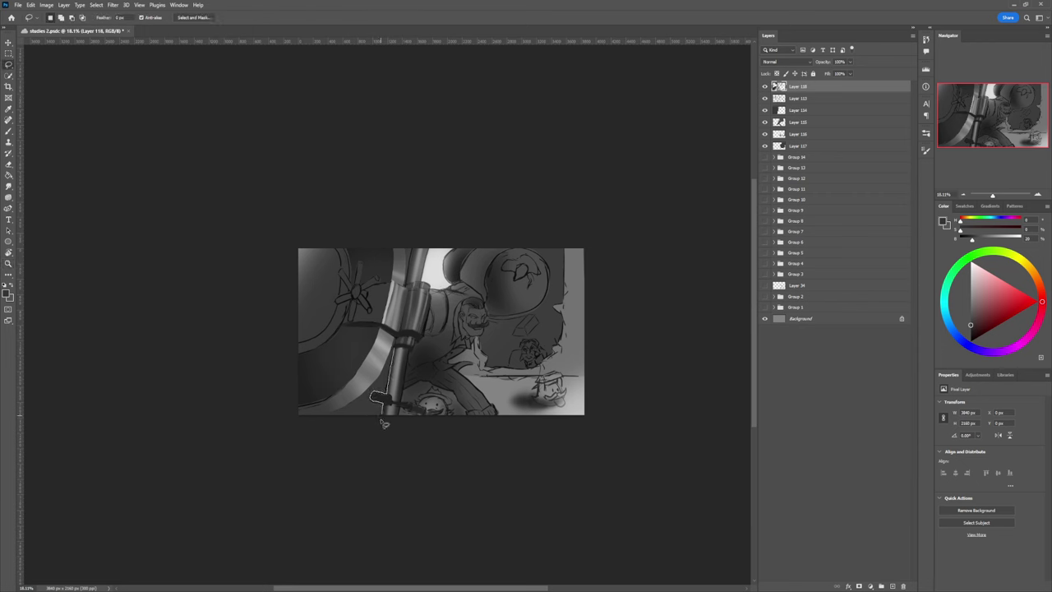
pyautogui.moveTo(384, 424)
pyautogui.mouseDown()
pyautogui.moveTo(311, 424)
pyautogui.moveTo(351, 407)
pyautogui.mouseUp()
pyautogui.moveTo(392, 355); pyautogui.dragTo(395, 348)
# - Fill the selected gap with sampled dark gray, brush soft 50% brightness gray along the rim, and deselect
pyautogui.press('b')
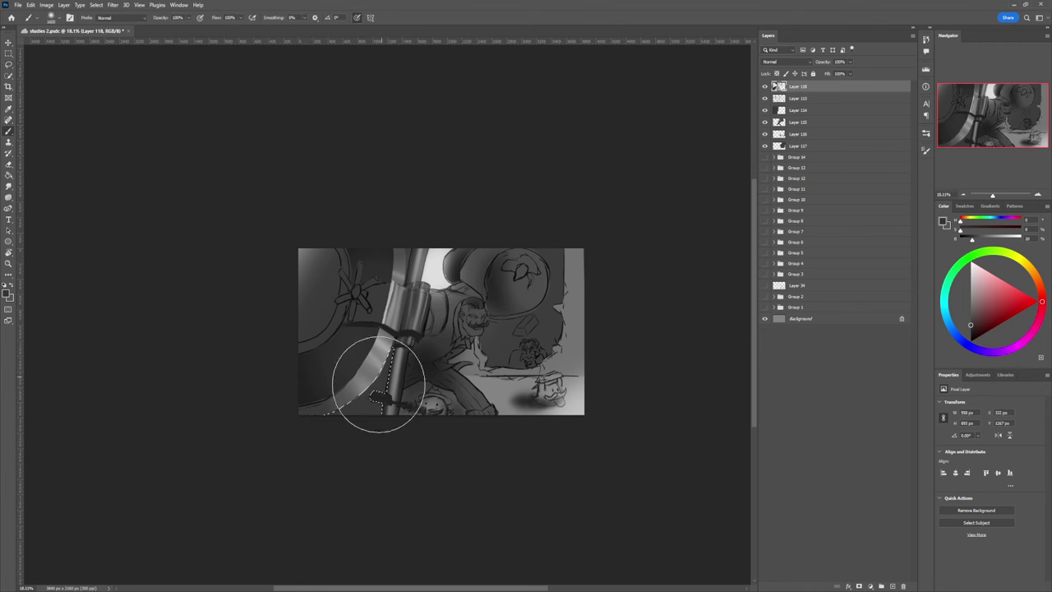
pyautogui.keyDown('alt'); pyautogui.click(300, 358); pyautogui.keyUp('alt')
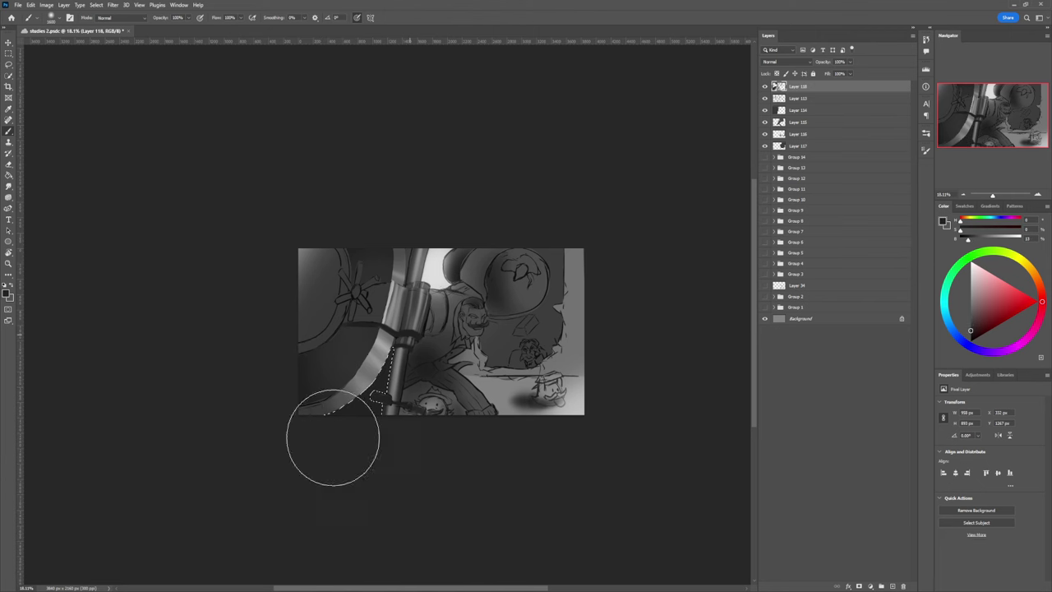
pyautogui.click(971, 303)
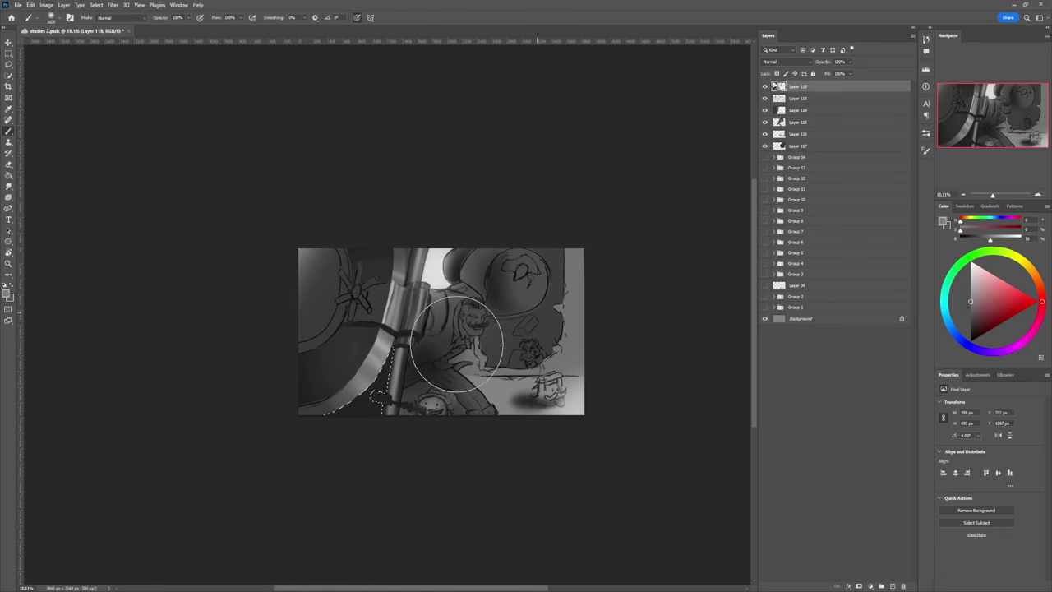
pyautogui.moveTo(380, 364); pyautogui.dragTo(344, 406)
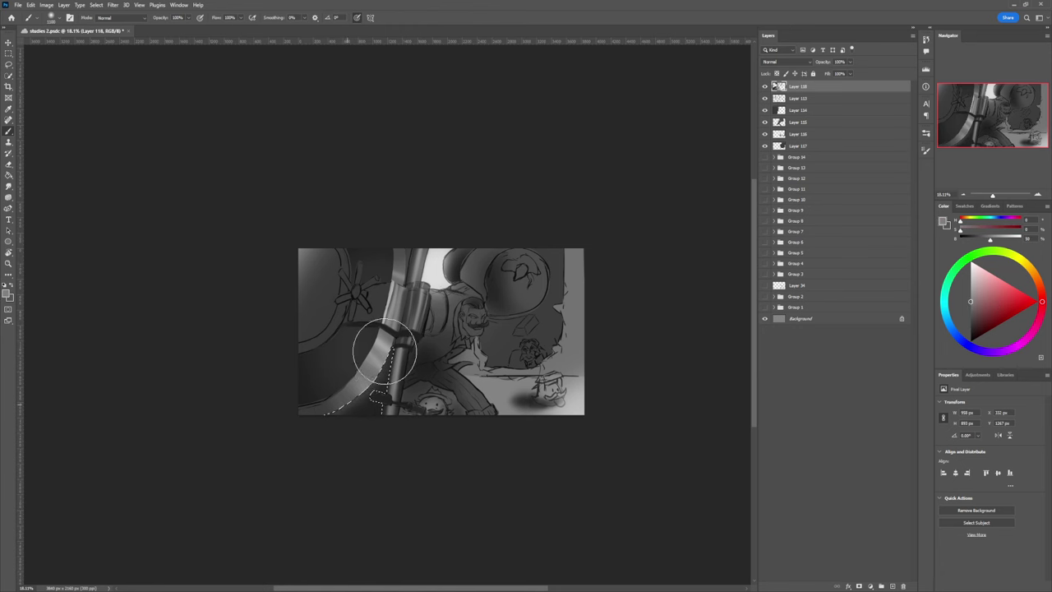
pyautogui.hotkey('ctrl', 'd')
# - Paint over the sketched valve handle's spokes and hub with a small brush, using grays up to 55% brightness
pyautogui.press('z')
pyautogui.moveTo(384, 401); pyautogui.dragTo(345, 401)
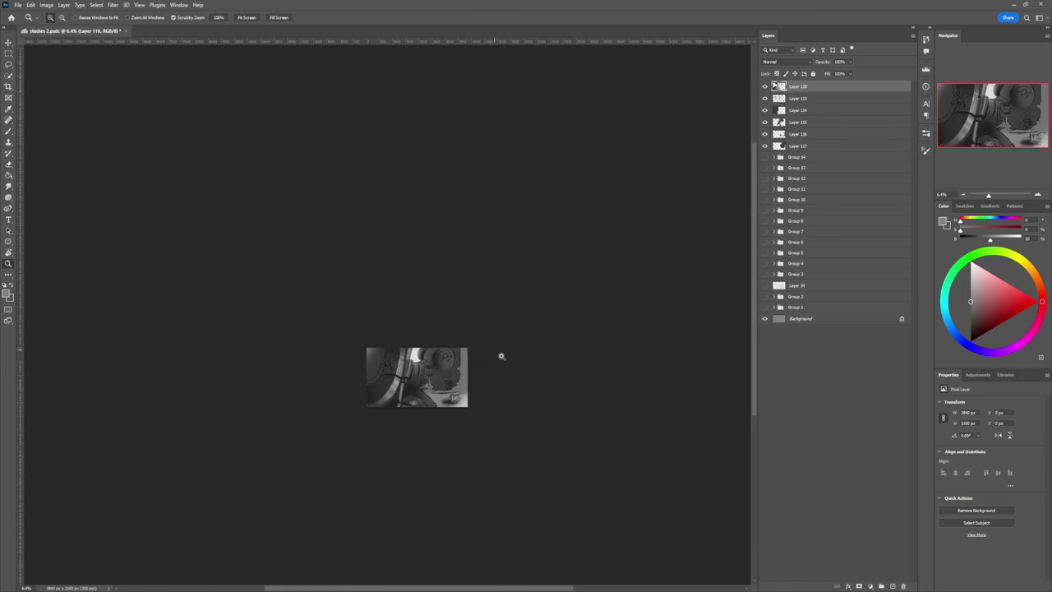
pyautogui.moveTo(399, 356); pyautogui.dragTo(444, 351)
pyautogui.moveTo(409, 386); pyautogui.dragTo(408, 381)
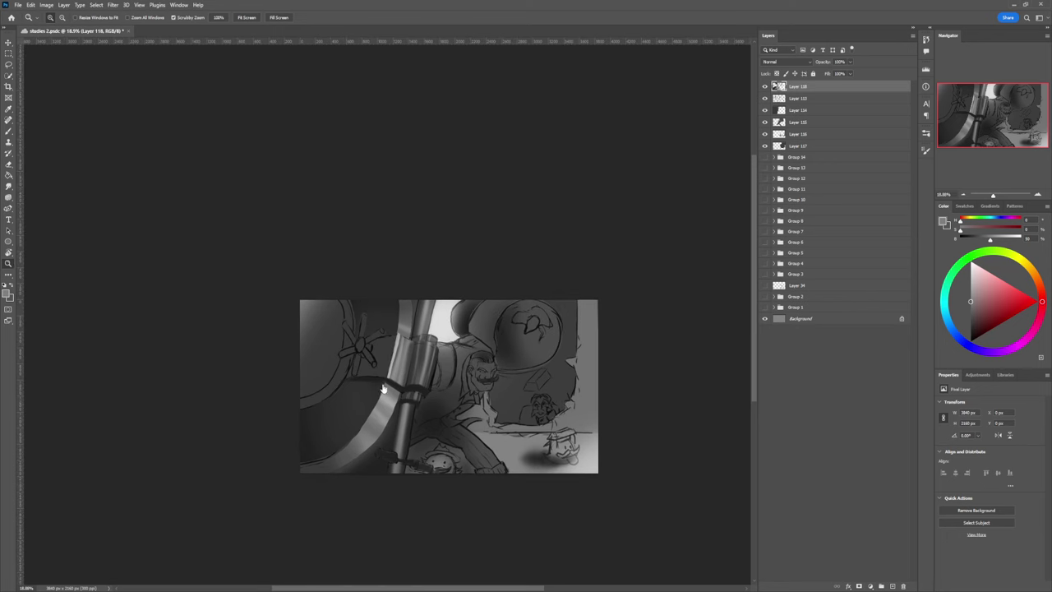
pyautogui.press('l')
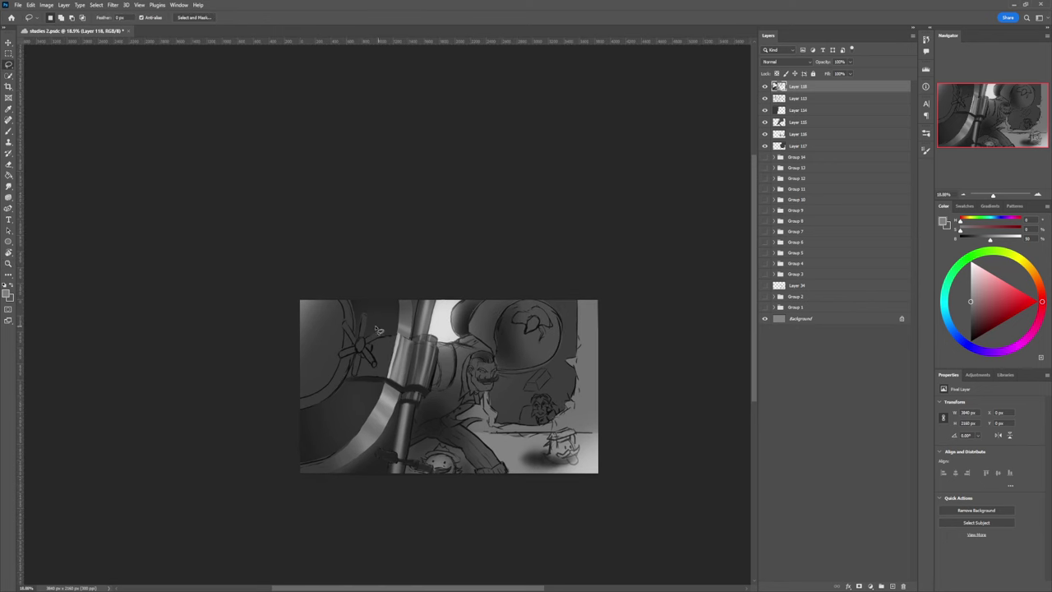
pyautogui.press('b')
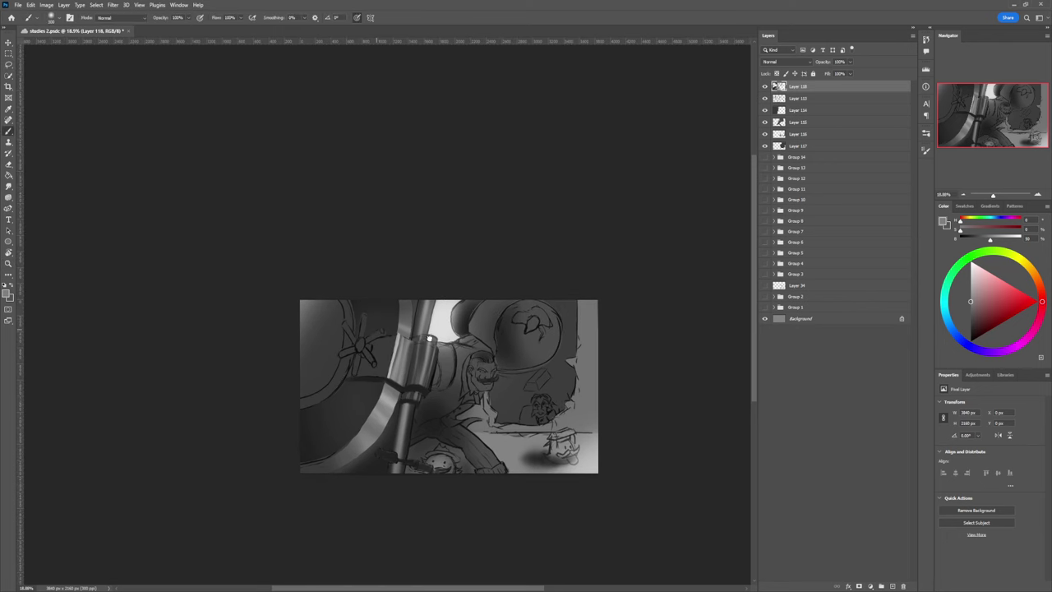
pyautogui.press('.')
pyautogui.moveTo(972, 309); pyautogui.dragTo(970, 325)
pyautogui.click(971, 297)
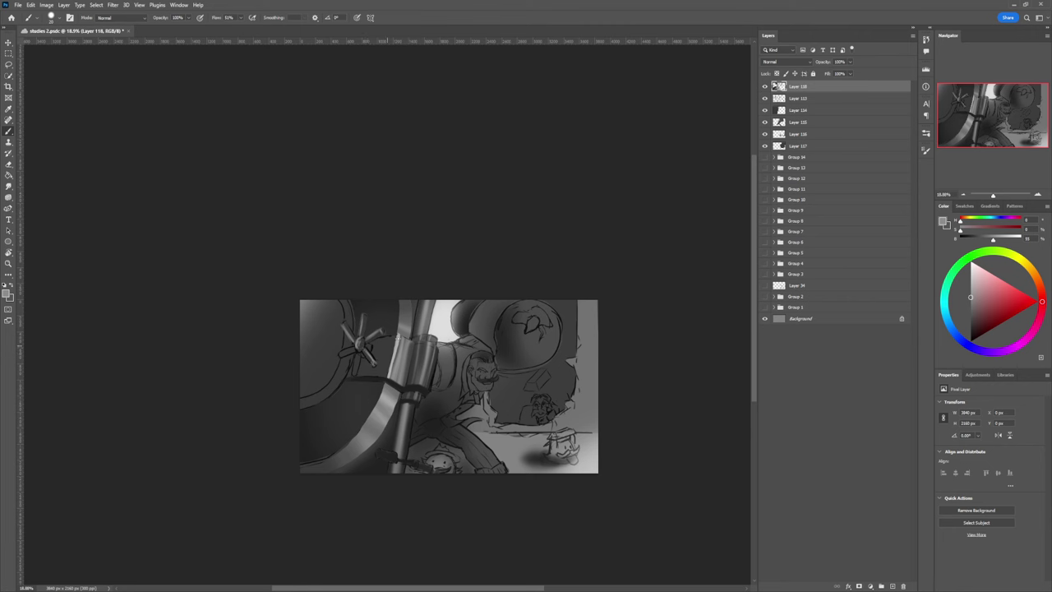
# - Refine the valve handle with dark shadows at 14% brightness and lighter gray strokes on its spokes
pyautogui.click(970, 331)
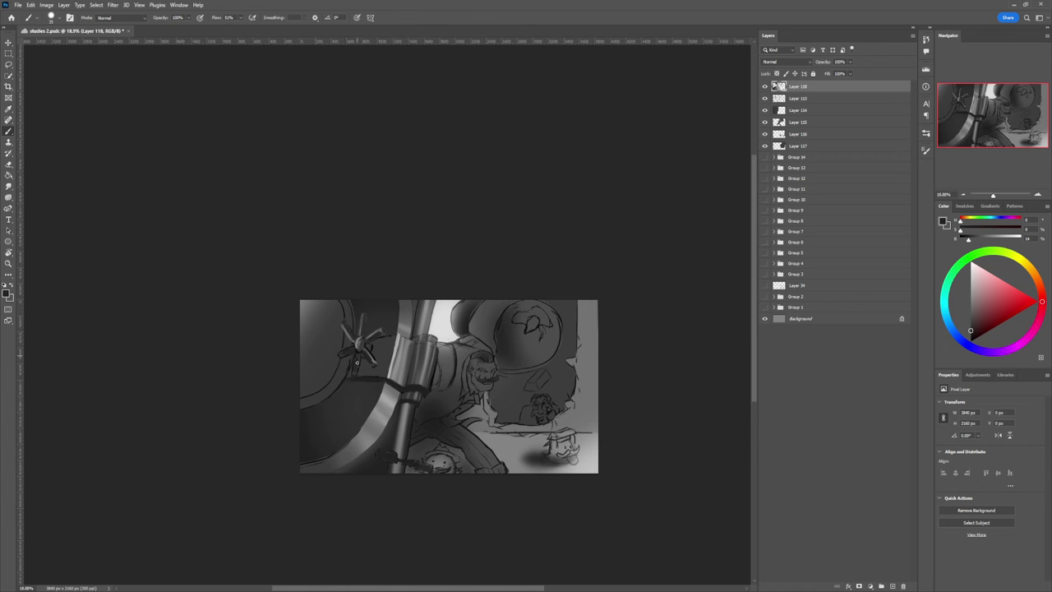
pyautogui.click(970, 298)
pyautogui.moveTo(357, 350); pyautogui.dragTo(343, 355)
pyautogui.click(971, 323)
pyautogui.click(971, 328)
# - Lasso the bracket face beside the valve handle, shade it with dark and light grays, and deselect
pyautogui.press('l')
pyautogui.moveTo(399, 337)
pyautogui.mouseDown()
pyautogui.moveTo(376, 348)
pyautogui.moveTo(380, 368)
pyautogui.moveTo(362, 359)
pyautogui.moveTo(359, 370)
pyautogui.moveTo(396, 382)
pyautogui.mouseUp()
pyautogui.press('b')
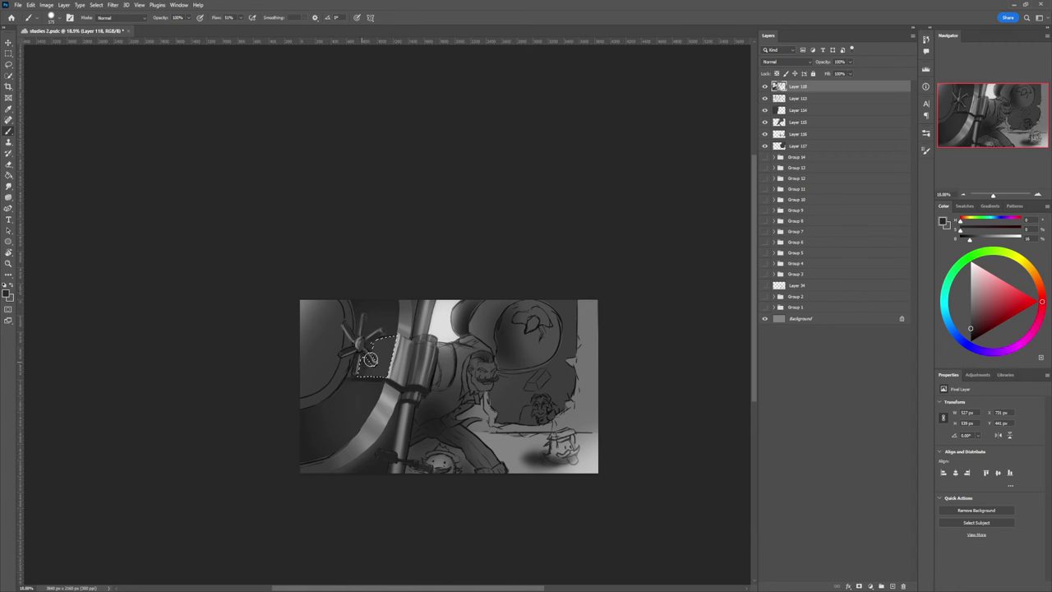
pyautogui.click(969, 331)
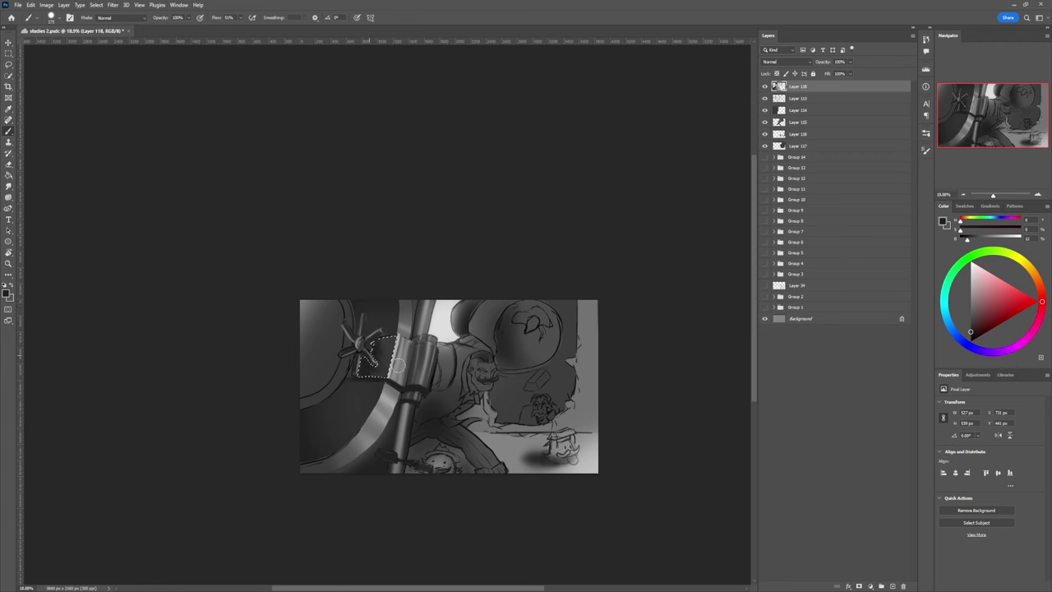
pyautogui.click(971, 297)
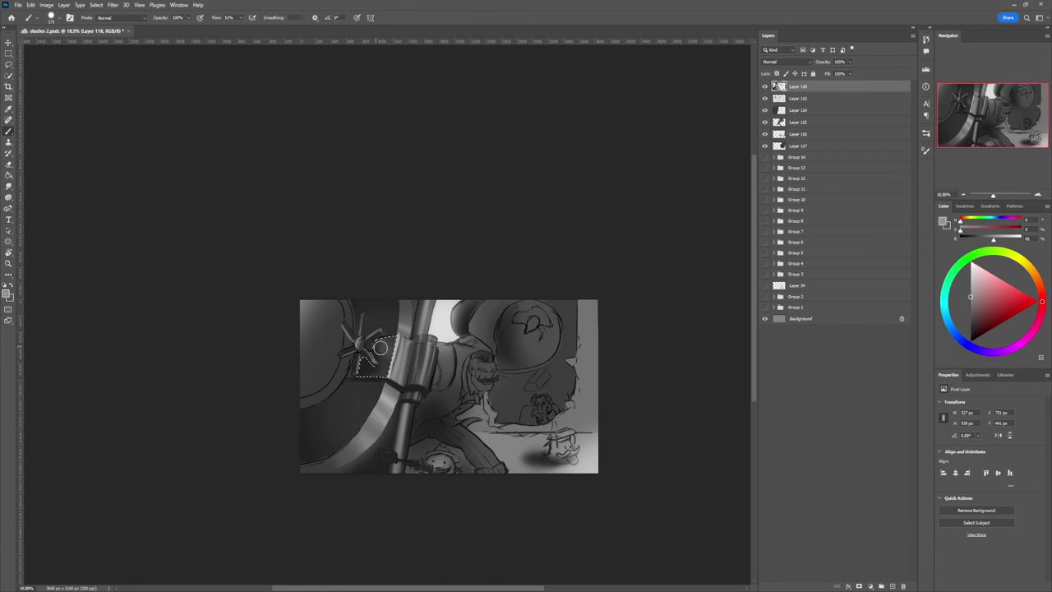
pyautogui.hotkey('ctrl', 'd')
# - Lasso the curved ring around the drum's inner disc, tracing around the valve handle's spokes
pyautogui.press('l')
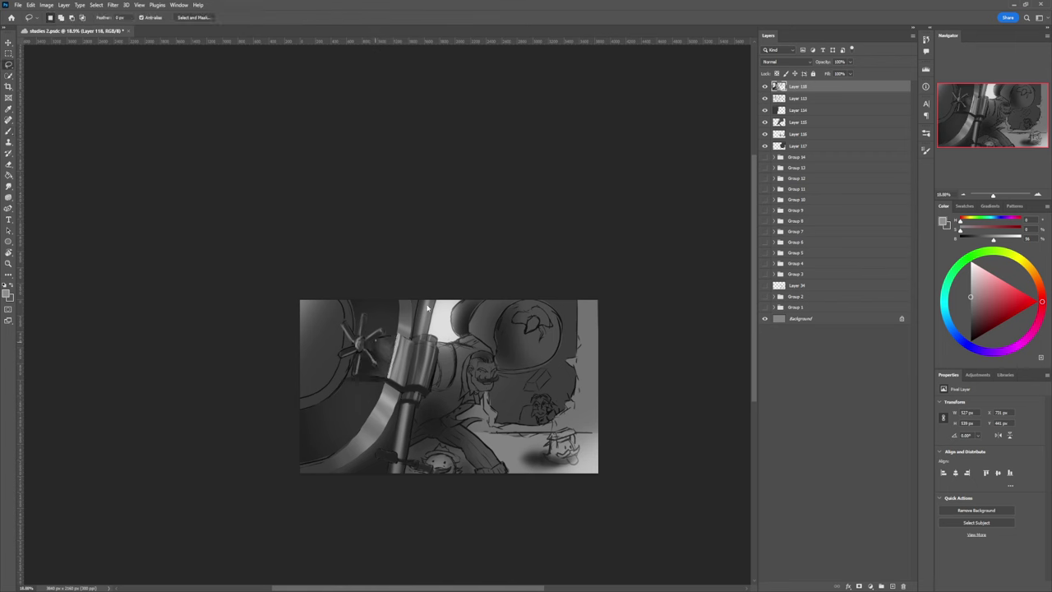
pyautogui.press('z')
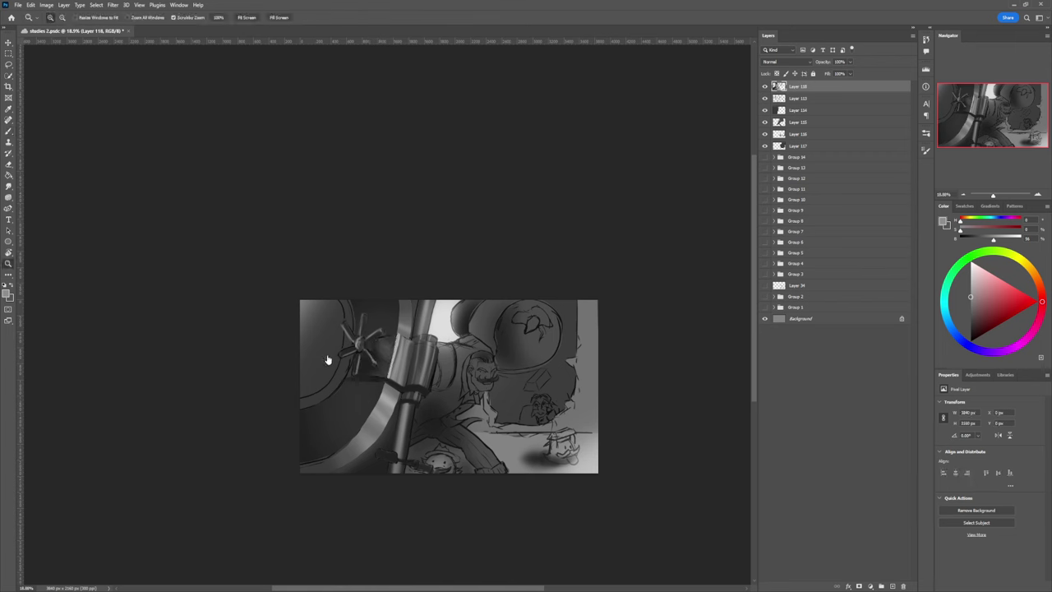
pyautogui.press('l')
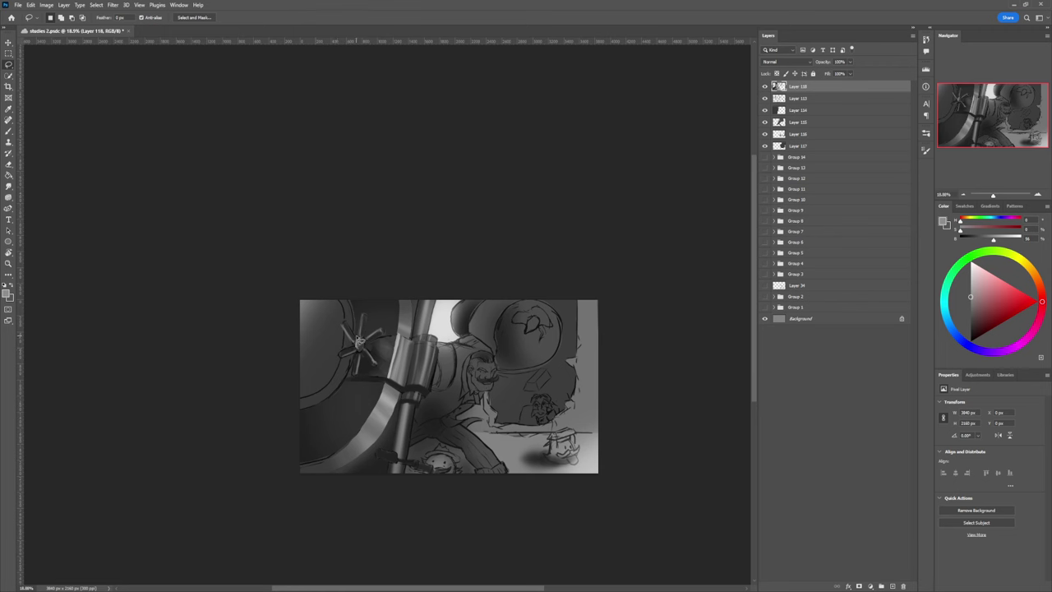
pyautogui.moveTo(359, 338)
pyautogui.mouseDown()
pyautogui.moveTo(352, 298)
pyautogui.moveTo(359, 331)
pyautogui.moveTo(345, 326)
pyautogui.moveTo(356, 345)
pyautogui.moveTo(340, 362)
pyautogui.moveTo(355, 365)
pyautogui.moveTo(337, 398)
pyautogui.moveTo(308, 412)
pyautogui.moveTo(304, 403)
pyautogui.moveTo(344, 369)
pyautogui.moveTo(346, 300)
pyautogui.mouseUp()
pyautogui.press('b')
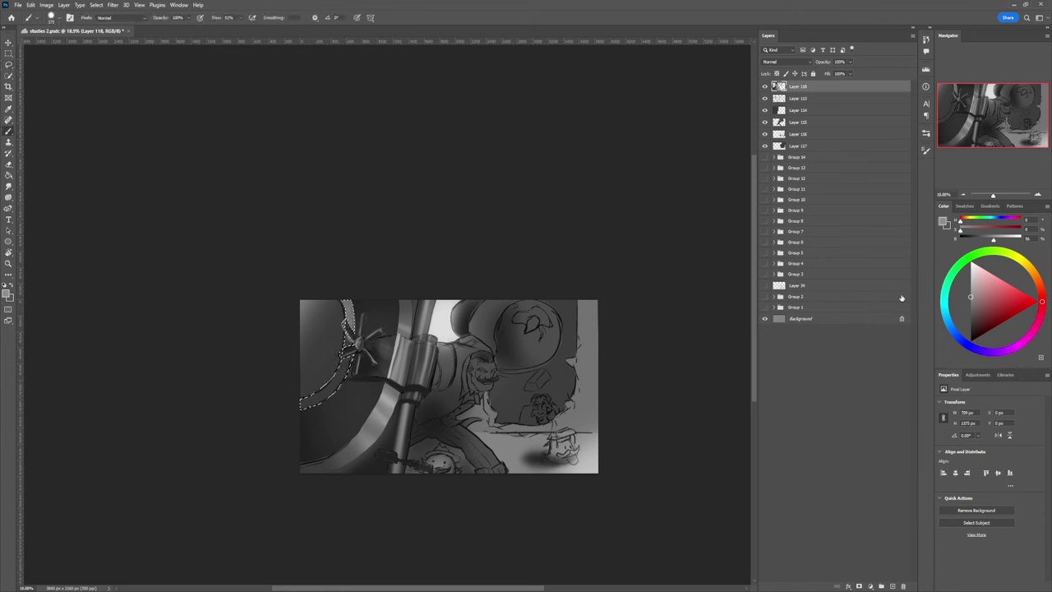
# - Fill the selected inner ring with near-black gray using an enlarged brush
pyautogui.keyDown('alt'); pyautogui.click(347, 351); pyautogui.keyUp('alt')
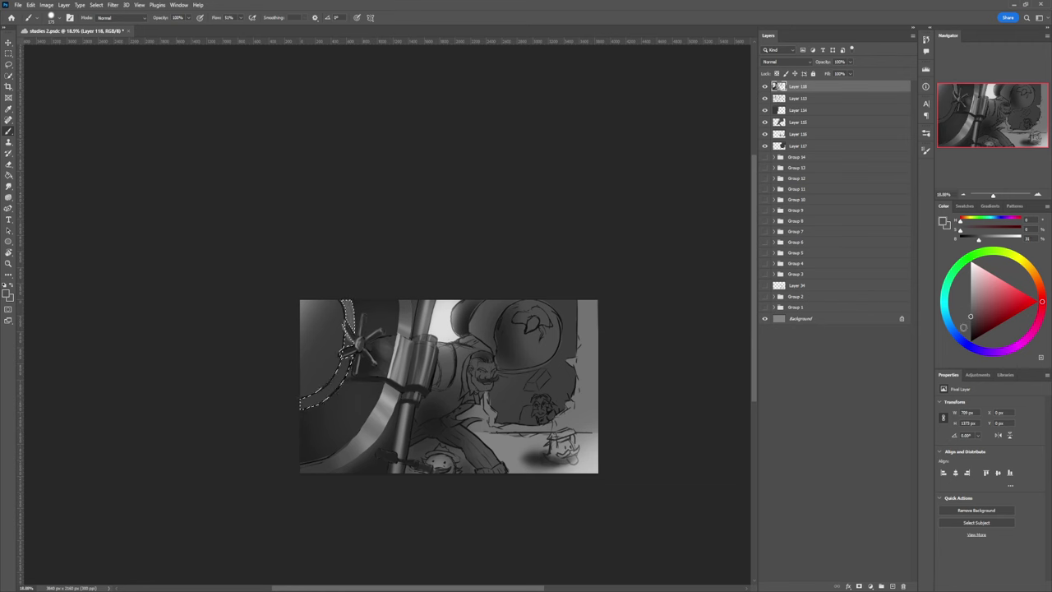
pyautogui.click(964, 329)
pyautogui.press(']')
pyautogui.press(']')
pyautogui.press(']')
pyautogui.moveTo(351, 309)
pyautogui.mouseDown()
pyautogui.moveTo(343, 285)
pyautogui.moveTo(356, 356)
pyautogui.moveTo(324, 396)
pyautogui.mouseUp()
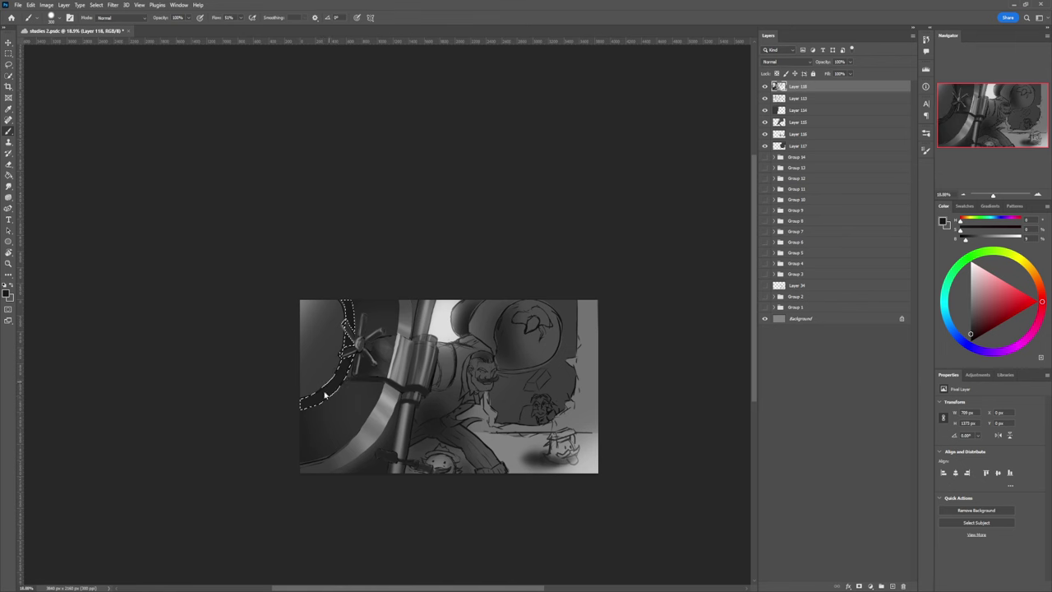
# - Deselect the inner ring and brush near-black shading onto the upper edge of the drum's inner disc
pyautogui.press('l')
pyautogui.hotkey('ctrl', 'd')
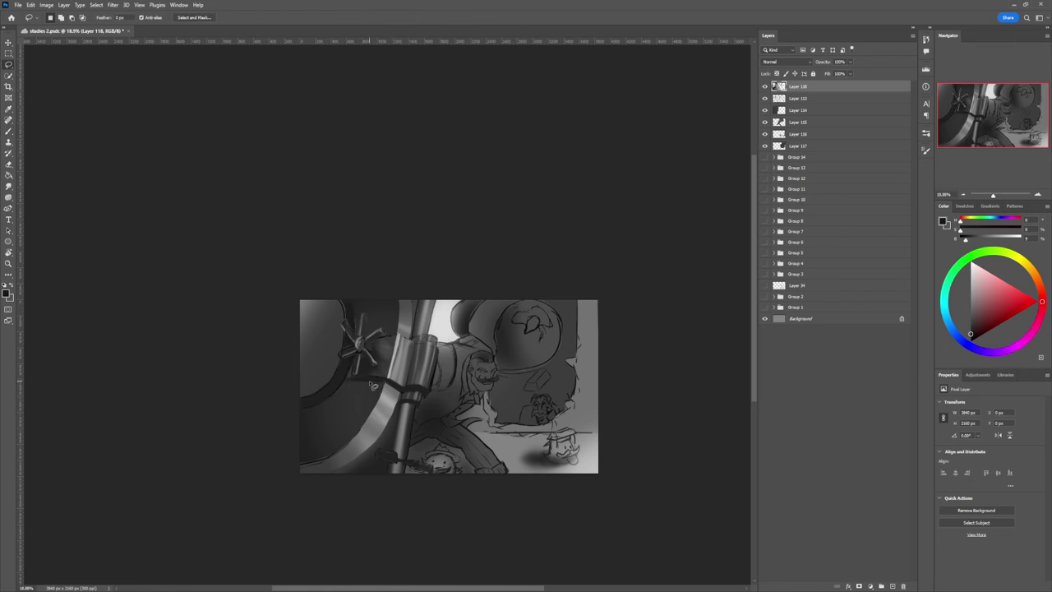
pyautogui.press('b')
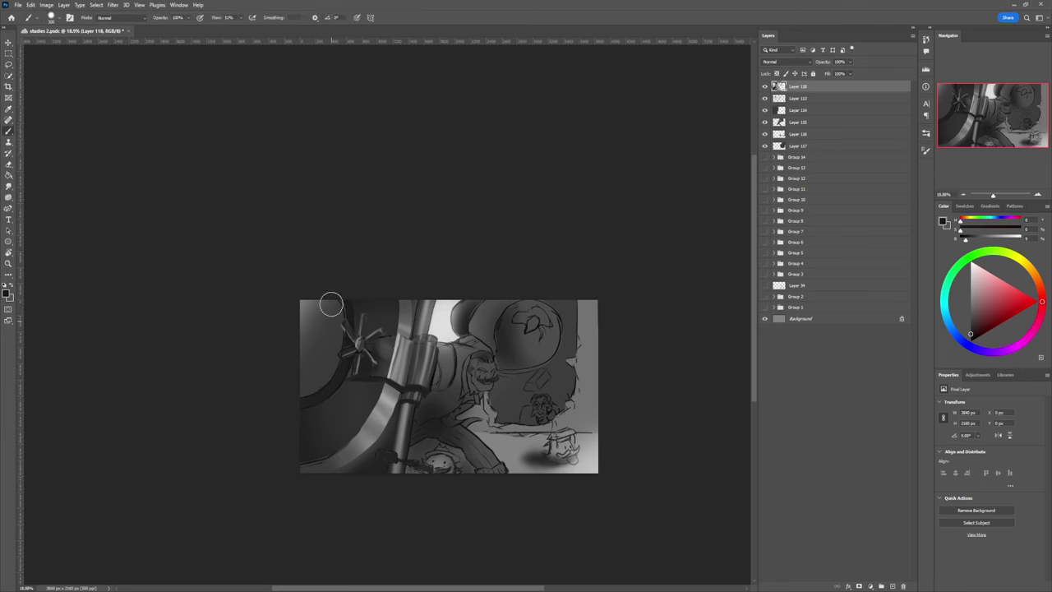
pyautogui.moveTo(331, 304); pyautogui.dragTo(334, 318)
# - Blend the drum's inner disc with soft strokes of sampled dark grays, resizing the brush to suit the area
pyautogui.keyDown('alt'); pyautogui.click(332, 337); pyautogui.keyUp('alt')
pyautogui.press('[')
pyautogui.press('[')
pyautogui.press('[')
pyautogui.press('[')
pyautogui.press('[')
pyautogui.press('[')
pyautogui.press('[')
pyautogui.press(']')
pyautogui.press(']')
pyautogui.press(']')
pyautogui.press(']')
pyautogui.press(']')
pyautogui.press(']')
pyautogui.moveTo(310, 341)
pyautogui.mouseDown()
pyautogui.moveTo(312, 318)
pyautogui.moveTo(307, 349)
pyautogui.mouseUp()
pyautogui.moveTo(352, 318)
pyautogui.mouseDown()
pyautogui.moveTo(405, 357)
pyautogui.moveTo(337, 380)
pyautogui.mouseUp()
pyautogui.keyDown('alt'); pyautogui.click(323, 376); pyautogui.keyUp('alt')
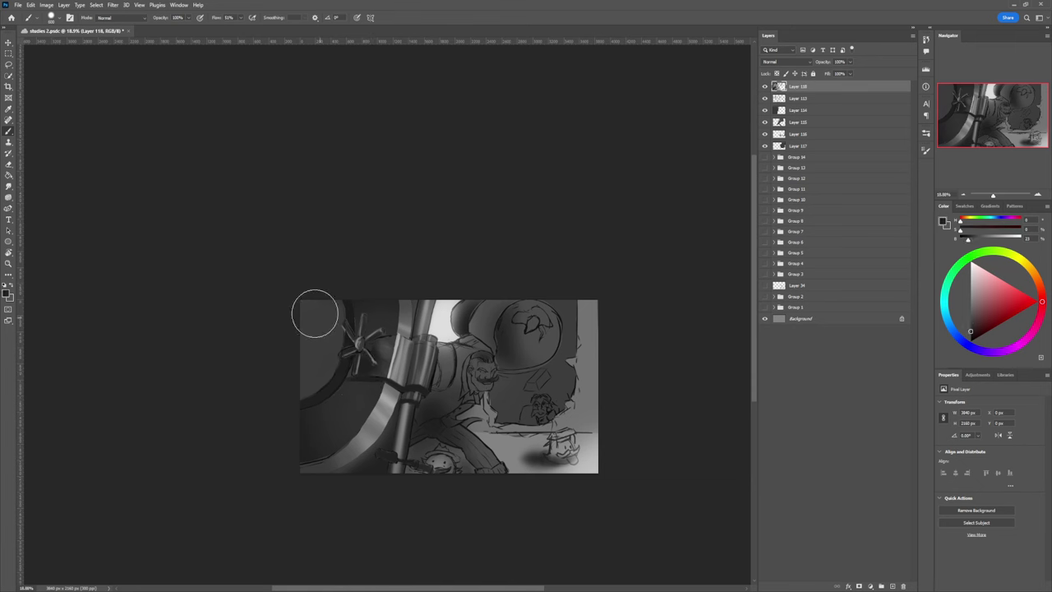
# - Lasso a rounded hub inside the drum's inner disc, shade it with an enlarged dark soft brush, and deselect
pyautogui.press('l')
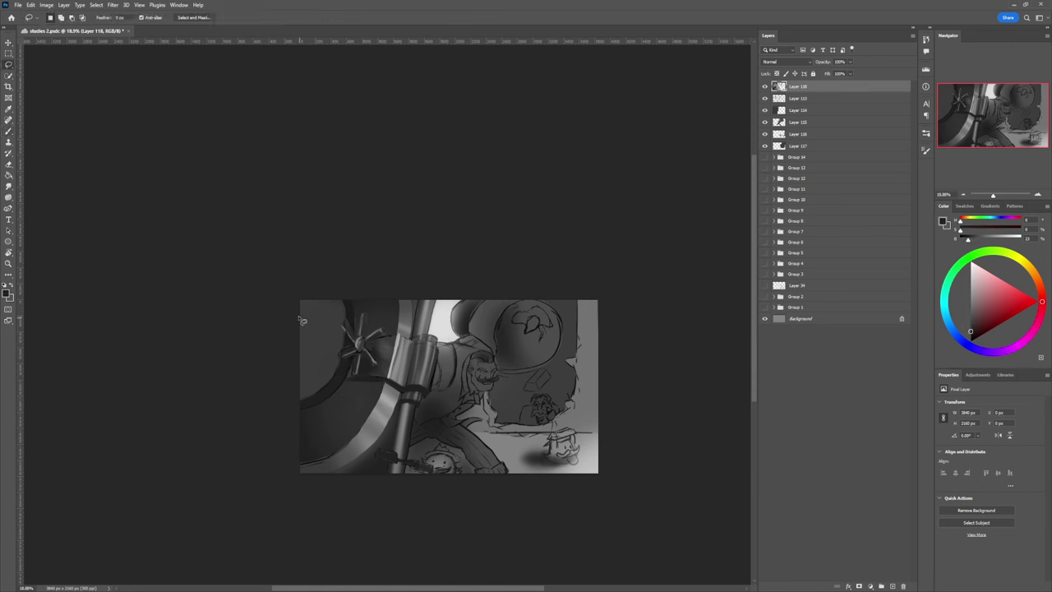
pyautogui.moveTo(303, 317)
pyautogui.mouseDown()
pyautogui.moveTo(326, 329)
pyautogui.moveTo(325, 352)
pyautogui.moveTo(300, 381)
pyautogui.mouseUp()
pyautogui.press('b')
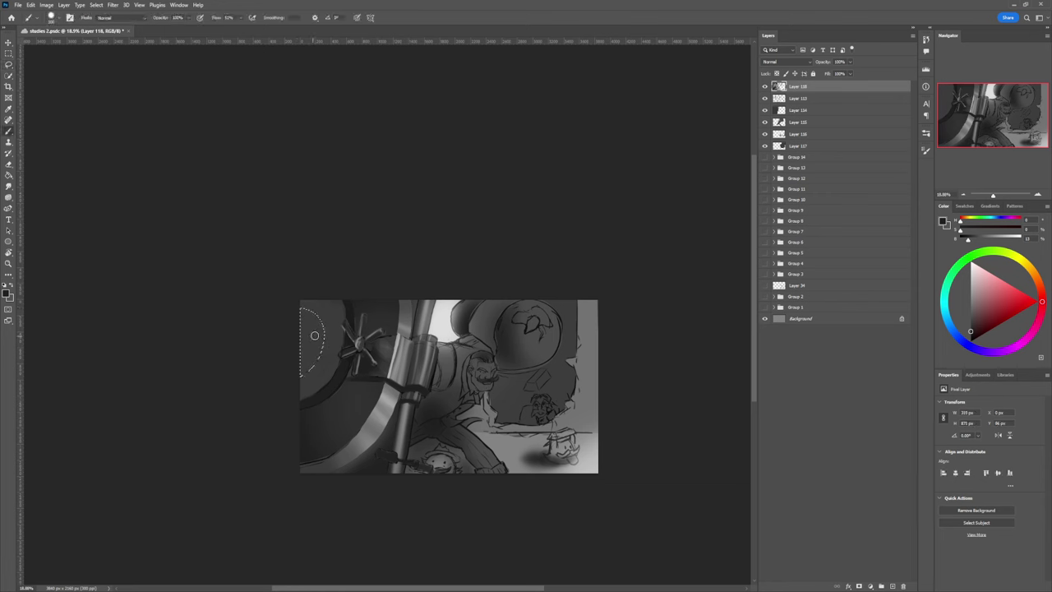
pyautogui.press(']')
pyautogui.press(']')
pyautogui.press(']')
pyautogui.moveTo(317, 318); pyautogui.dragTo(328, 313)
pyautogui.press('l')
pyautogui.click(327, 368)
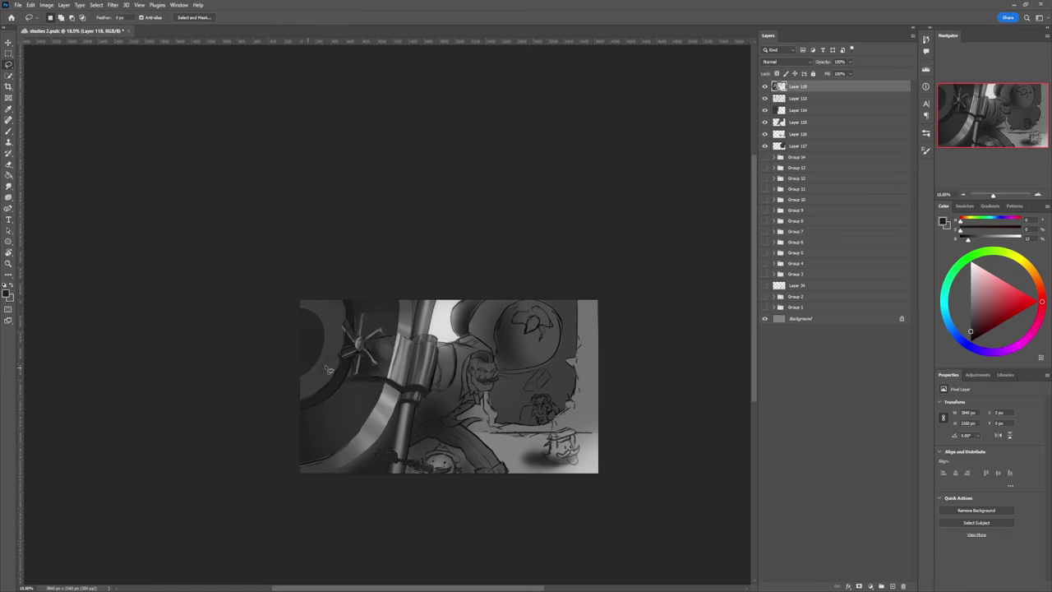
# - Paint mid-gray and lighter highlights on the disc's central hub with a smaller brush, and pick a dark gray
pyautogui.press('b')
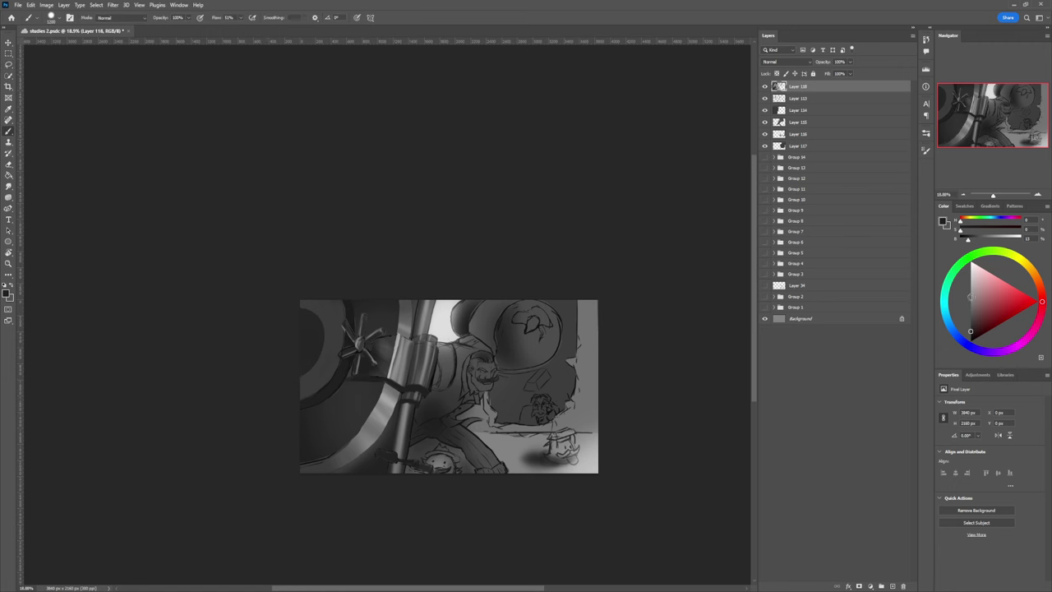
pyautogui.click(969, 311)
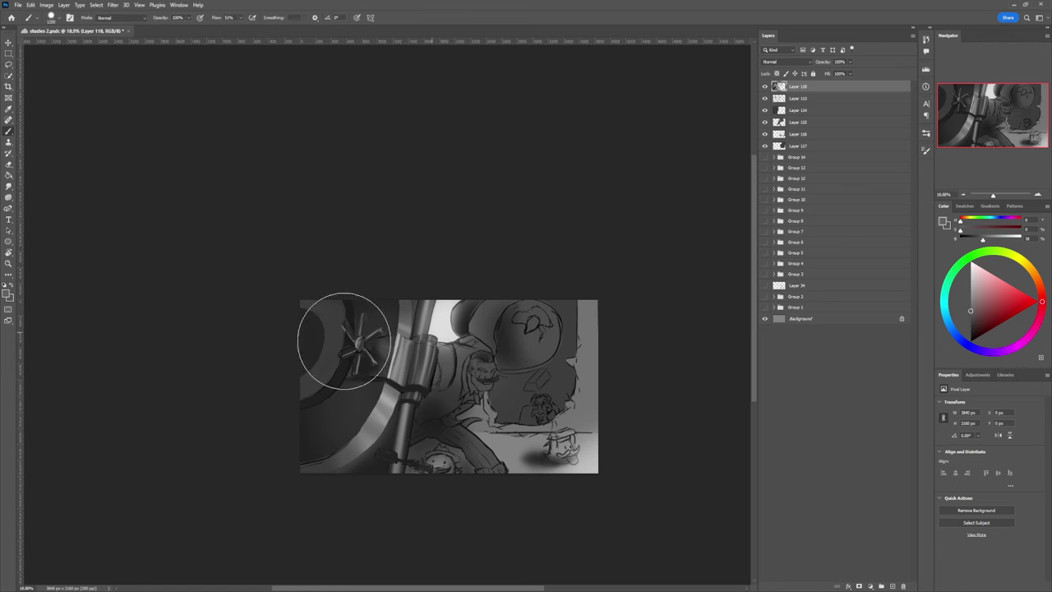
pyautogui.press('[')
pyautogui.press('[')
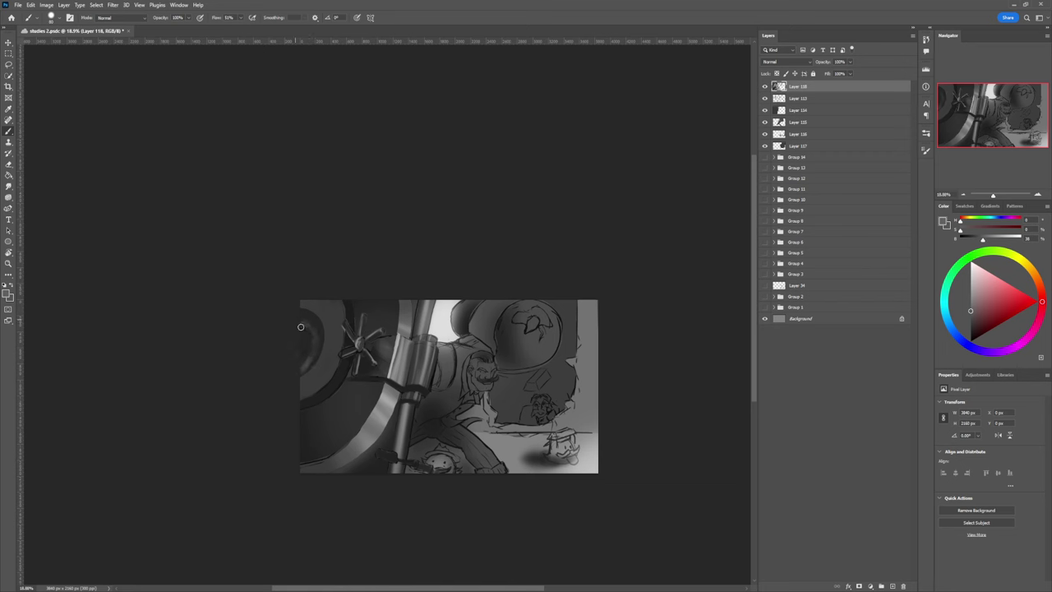
pyautogui.moveTo(300, 326)
pyautogui.mouseDown()
pyautogui.moveTo(293, 367)
pyautogui.moveTo(310, 332)
pyautogui.mouseUp()
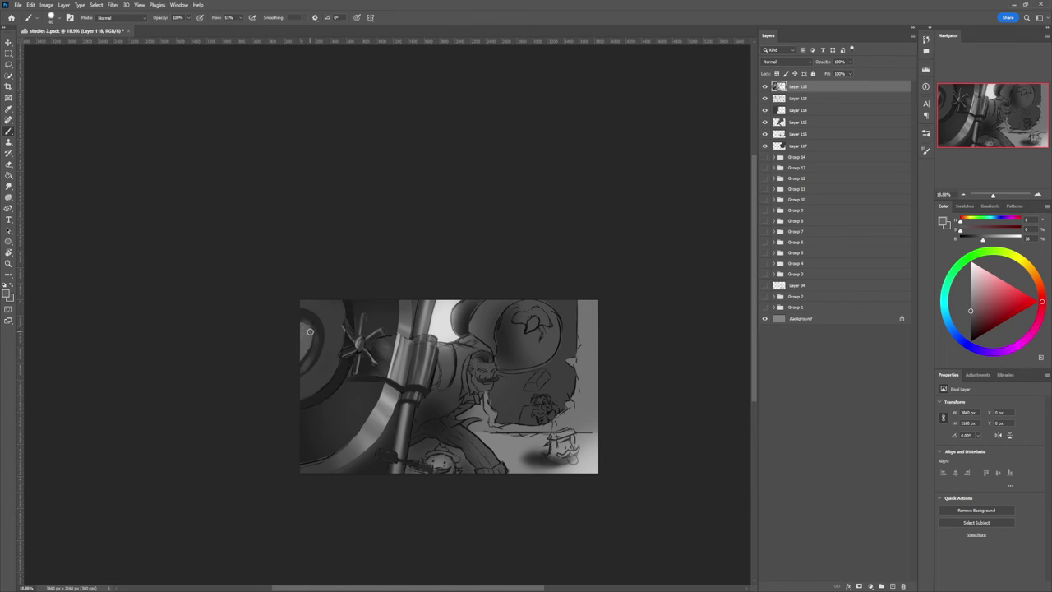
pyautogui.keyDown('alt'); pyautogui.click(458, 305); pyautogui.keyUp('alt')
pyautogui.moveTo(299, 334)
pyautogui.mouseDown()
pyautogui.moveTo(312, 332)
pyautogui.moveTo(310, 344)
pyautogui.moveTo(304, 337)
pyautogui.mouseUp()
pyautogui.click(971, 330)
# - Lasso the whole foreground machinery, following the bracket and vertical pipe and enclosing the drum and valve handle
pyautogui.press('z')
pyautogui.moveTo(399, 379); pyautogui.dragTo(364, 368)
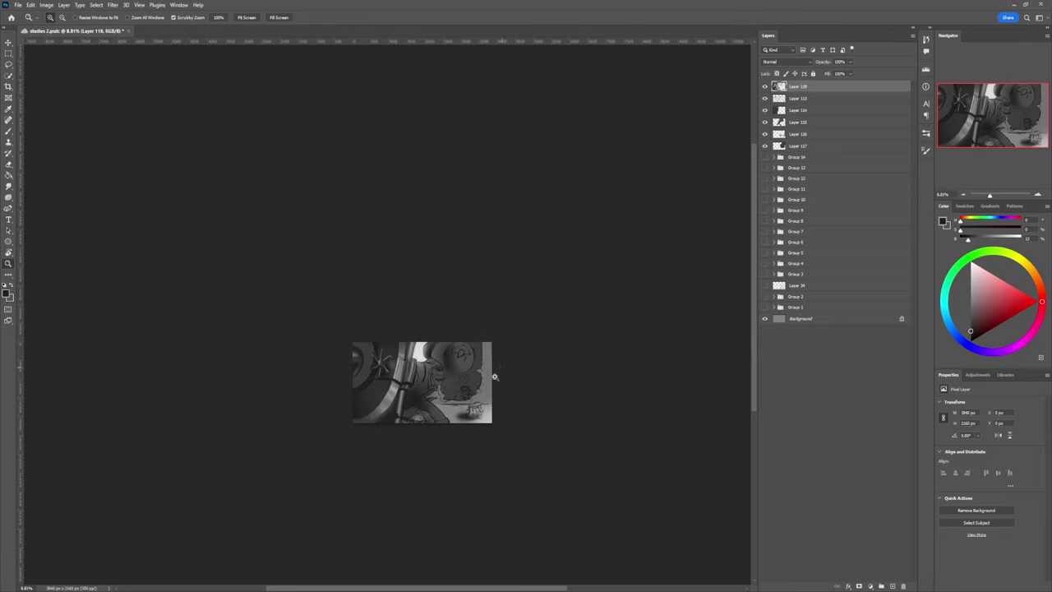
pyautogui.moveTo(495, 345); pyautogui.dragTo(543, 342)
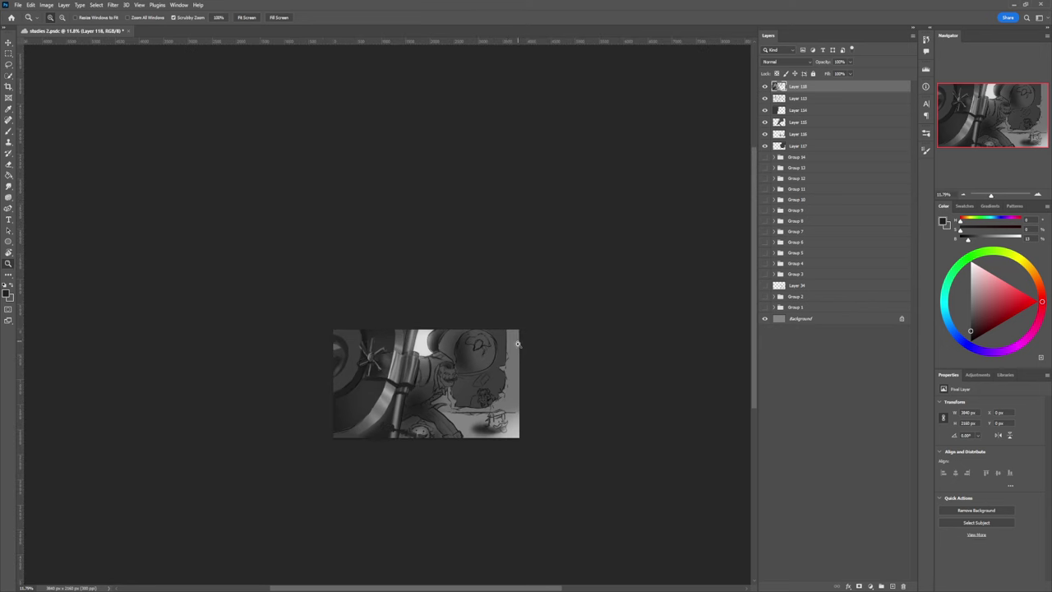
pyautogui.click(484, 374)
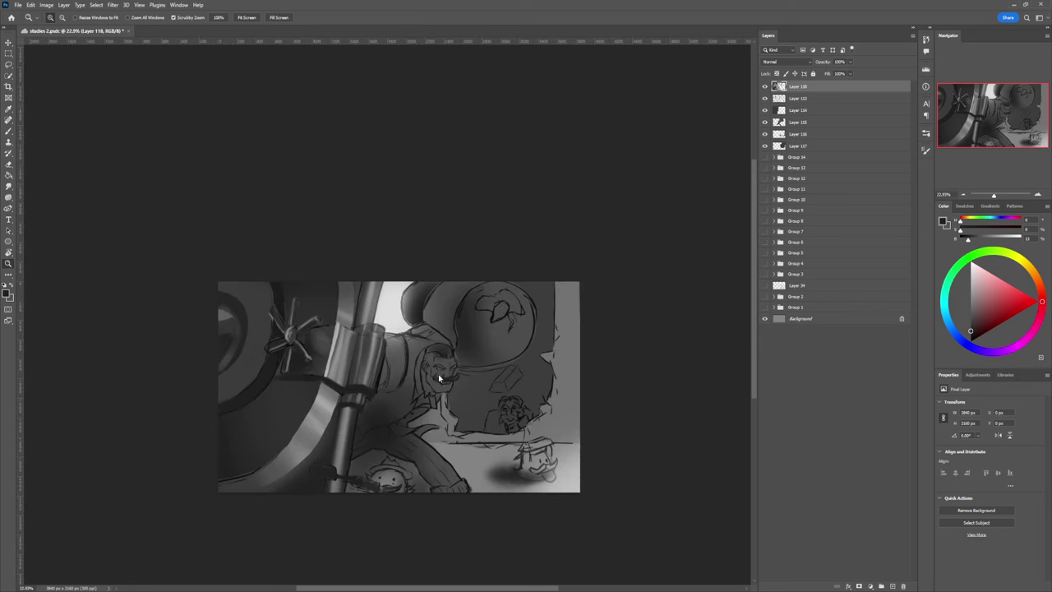
pyautogui.press('b')
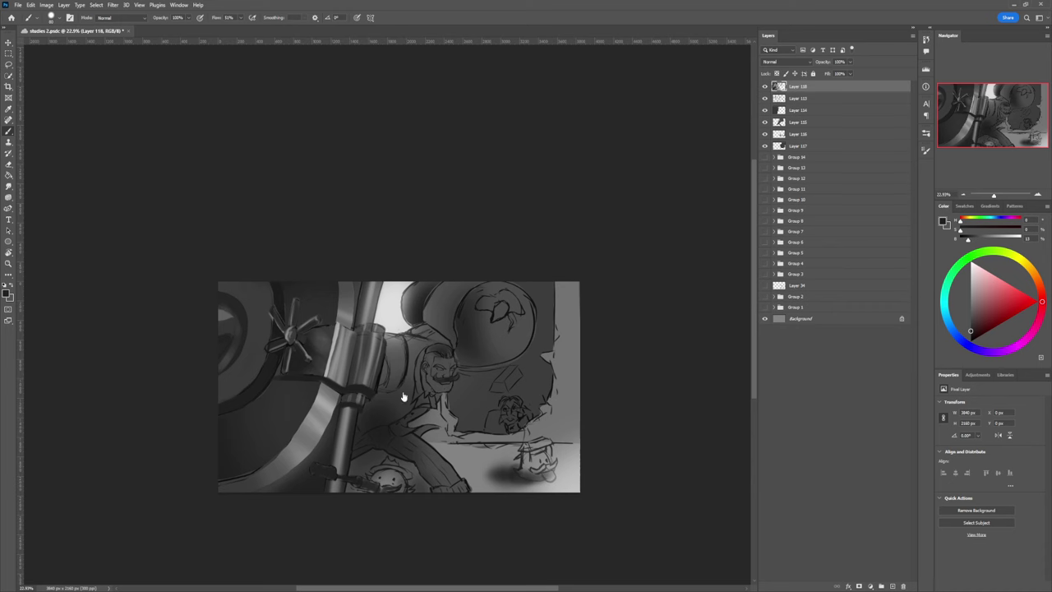
pyautogui.press('z')
pyautogui.keyDown('alt'); pyautogui.click(401, 399); pyautogui.keyUp('alt')
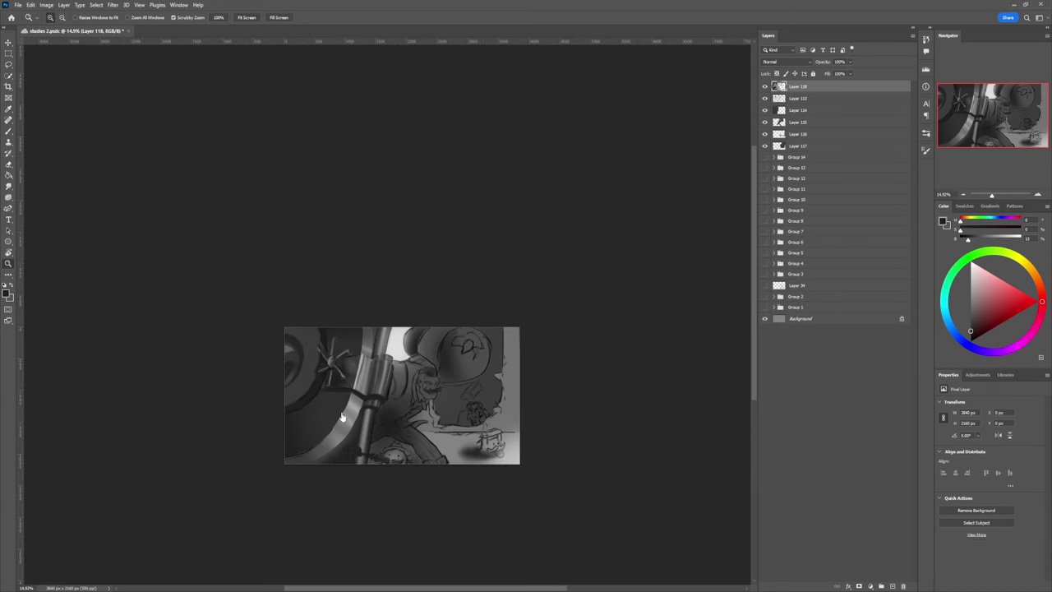
pyautogui.press('l')
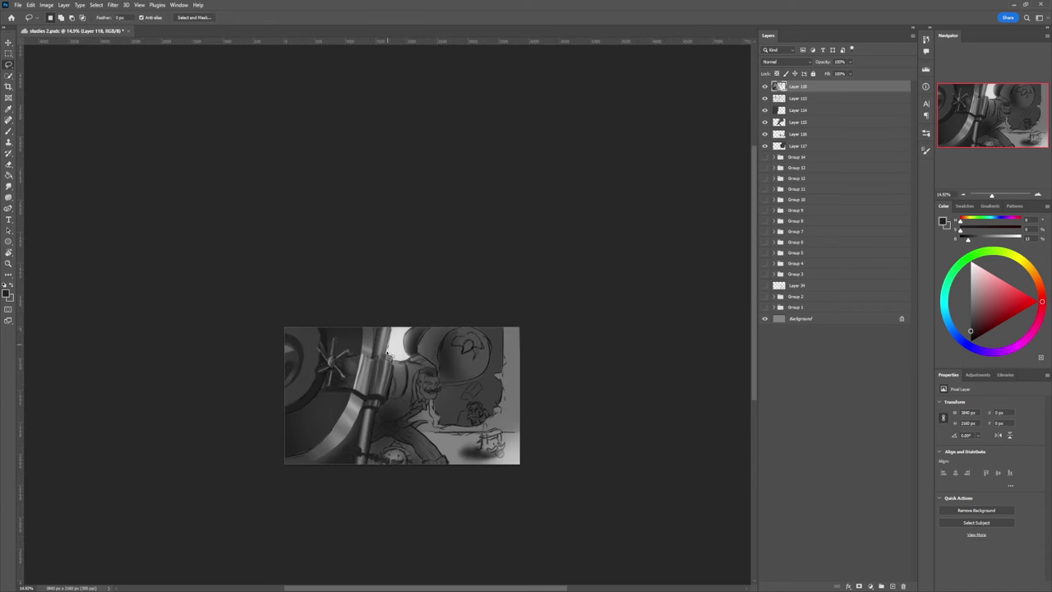
pyautogui.moveTo(392, 355)
pyautogui.mouseDown()
pyautogui.moveTo(367, 468)
pyautogui.moveTo(288, 495)
pyautogui.moveTo(249, 349)
pyautogui.mouseUp()
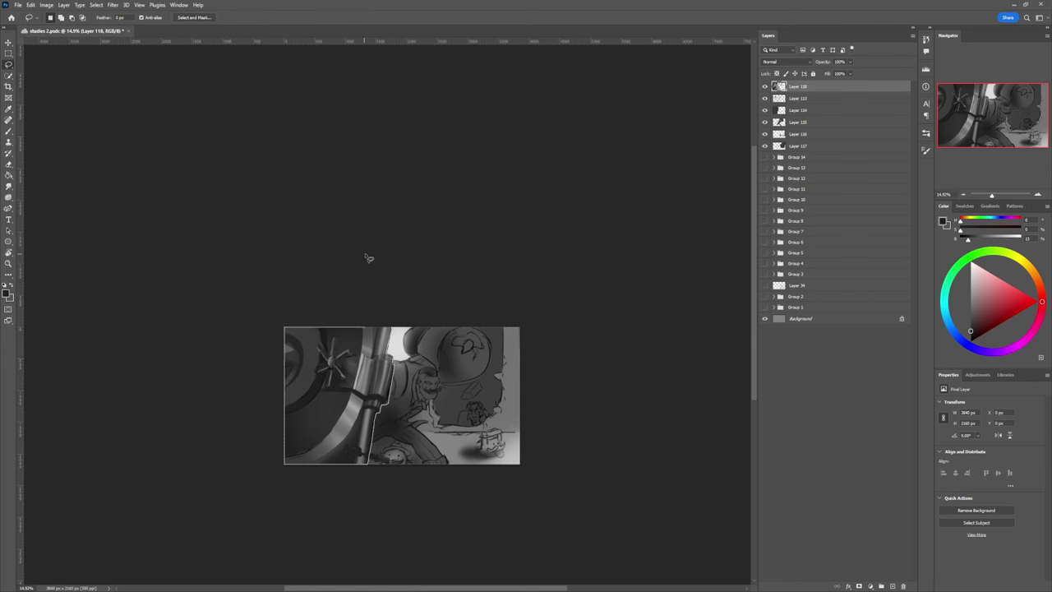
# - Pick a light gray, try a highlight stroke down the bracket's outer side, and undo it
pyautogui.press('b')
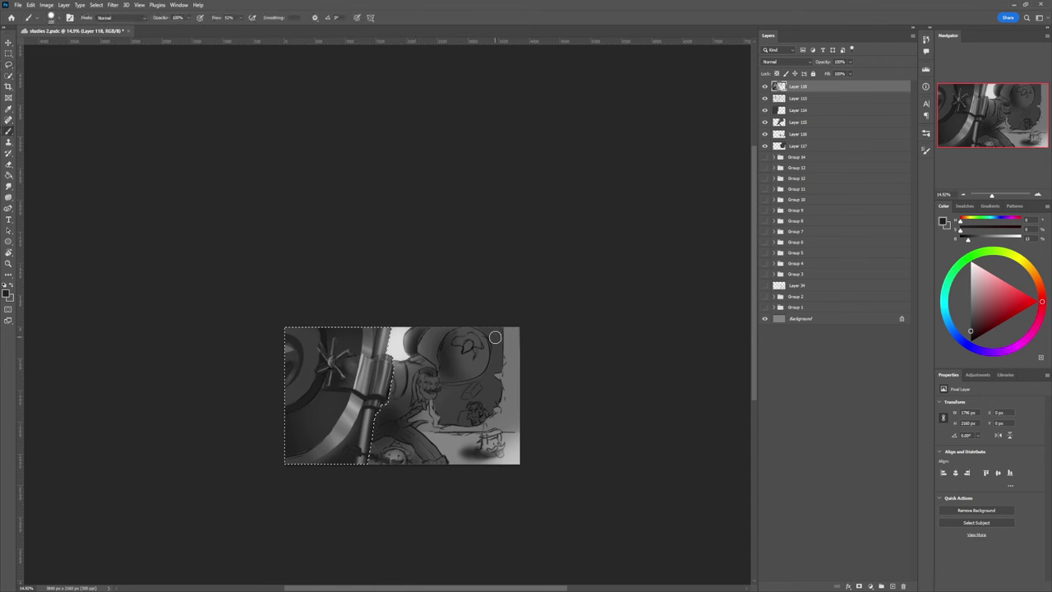
pyautogui.click(972, 299)
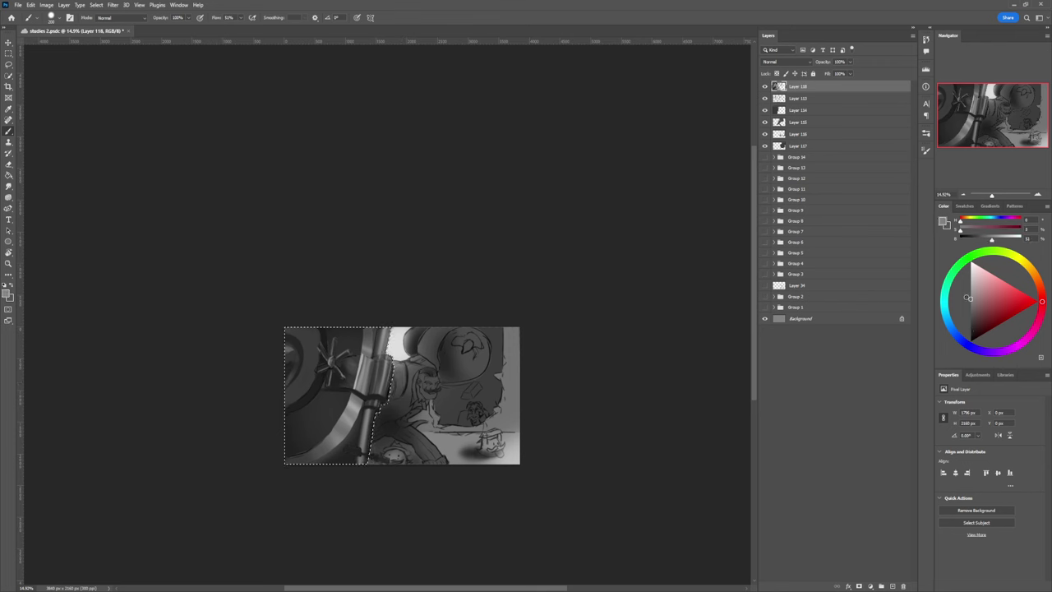
pyautogui.click(721, 345)
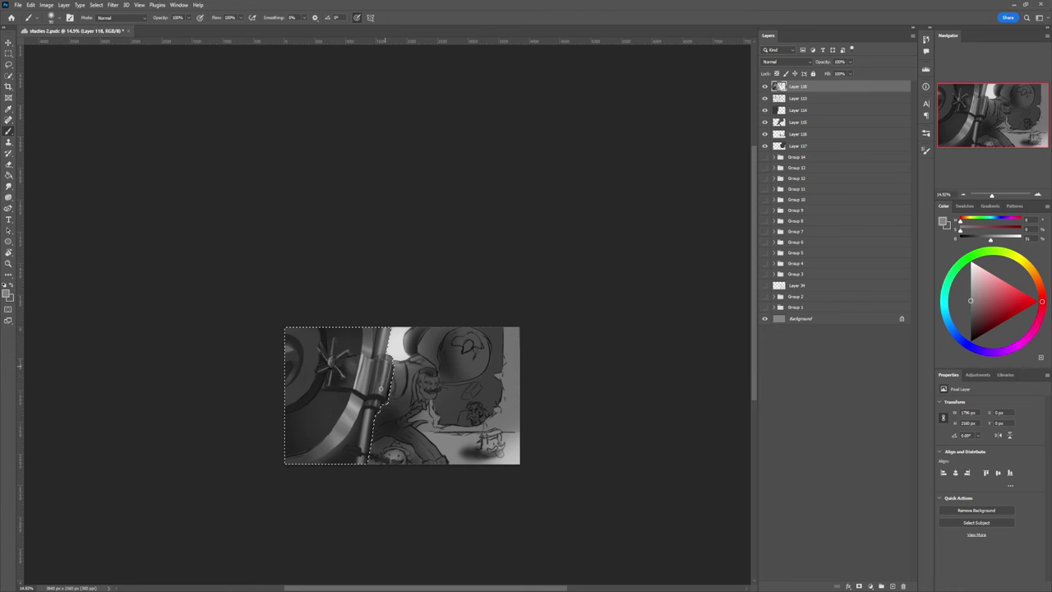
pyautogui.keyDown('alt'); pyautogui.click(386, 362); pyautogui.keyUp('alt')
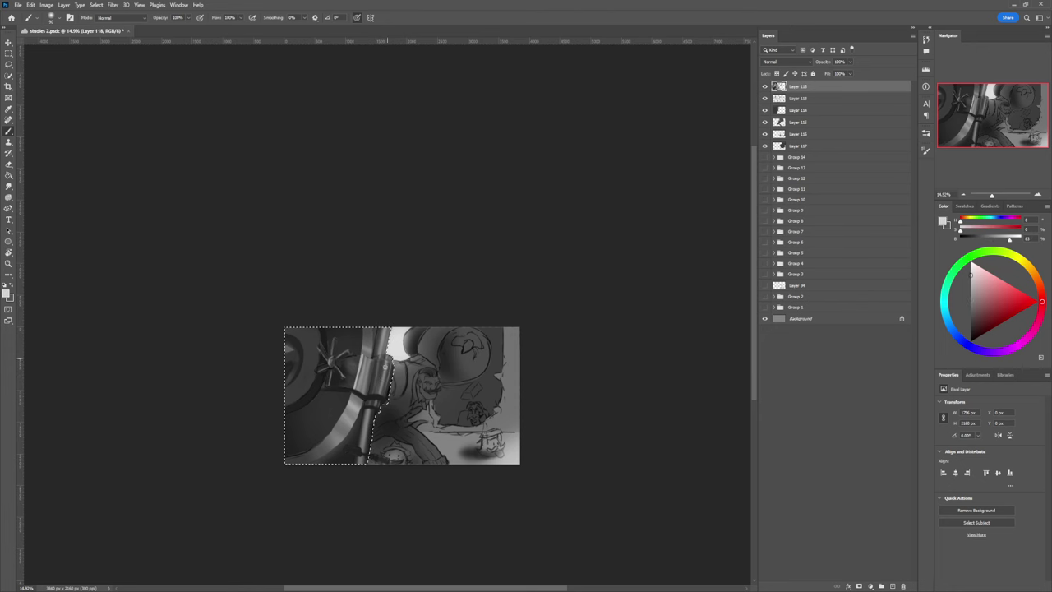
pyautogui.moveTo(393, 359); pyautogui.dragTo(380, 392)
pyautogui.hotkey('ctrl', 'z')
# - Add thin bright highlights to the bracket's upper rim and the drum ring's edge, and sample dark gray beside the valve handle
pyautogui.press('[')
pyautogui.press('[')
pyautogui.press('[')
pyautogui.press('[')
pyautogui.press('[')
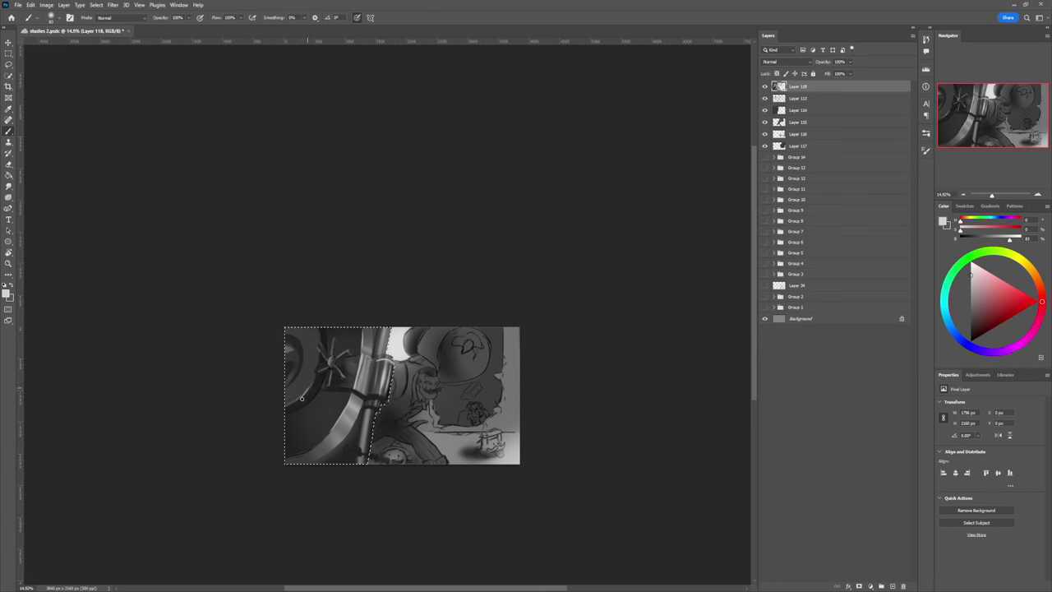
pyautogui.keyDown('shift'); pyautogui.click(340, 377); pyautogui.keyUp('shift')
pyautogui.keyDown('alt'); pyautogui.click(325, 367); pyautogui.keyUp('alt')
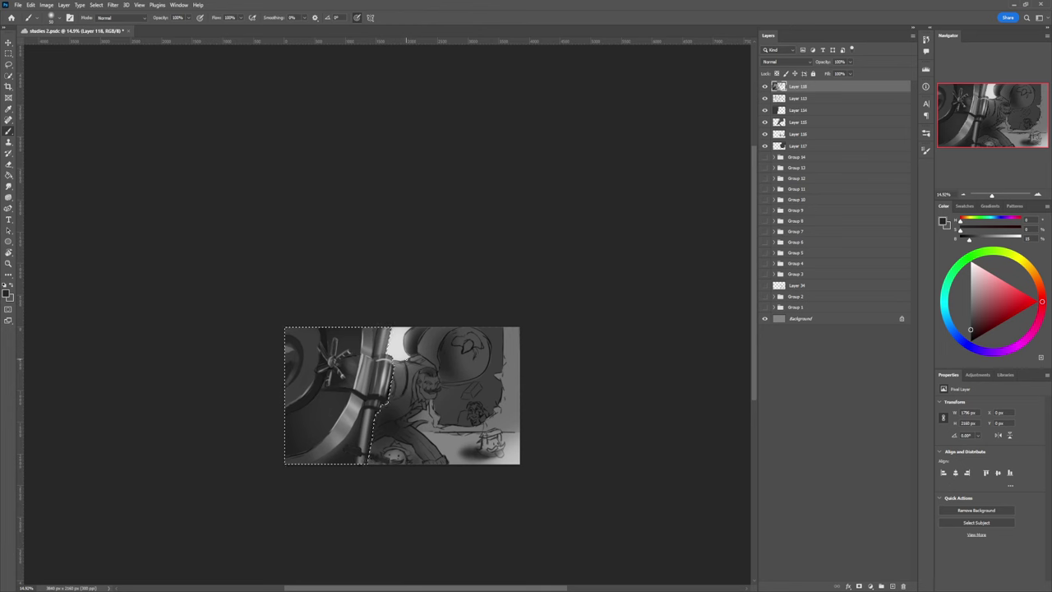
# - Add a Brightness/Contrast adjustment masked to the selected machinery, raising the brightness slightly and setting contrast to 28
pyautogui.click(977, 375)
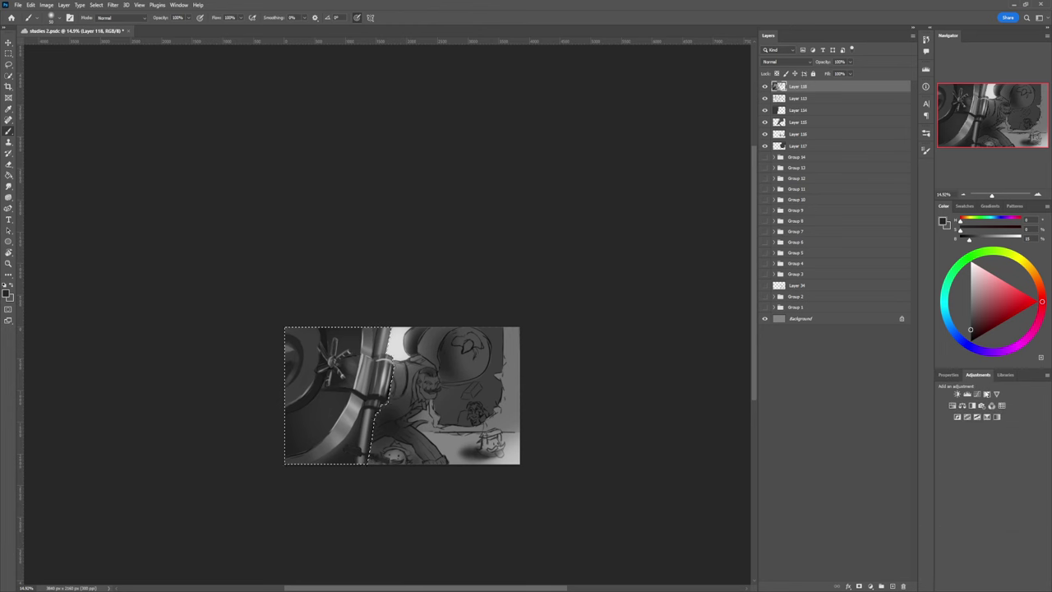
pyautogui.click(957, 395)
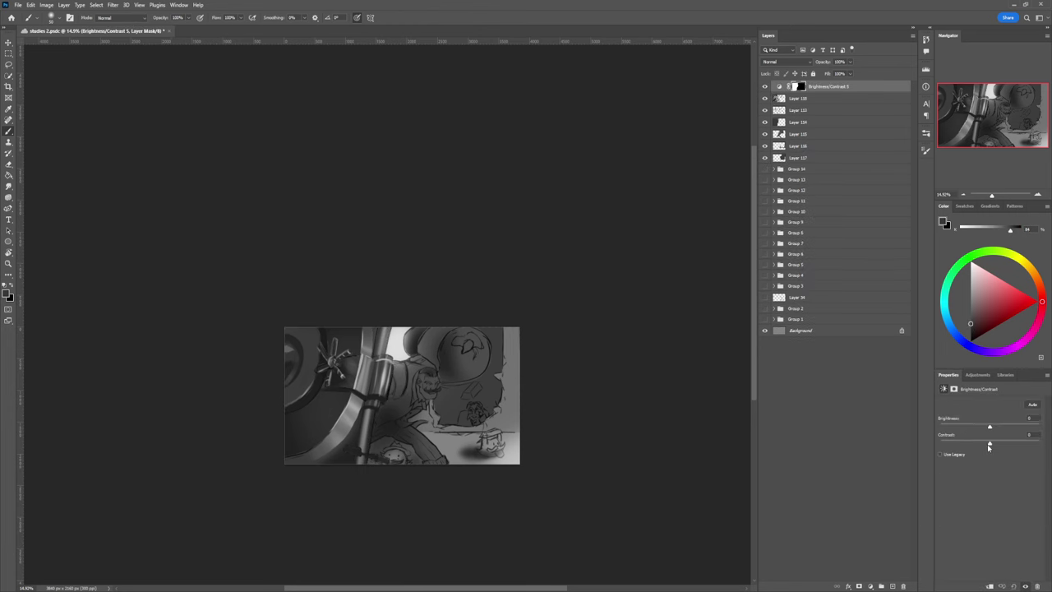
pyautogui.moveTo(989, 445); pyautogui.dragTo(1023, 443)
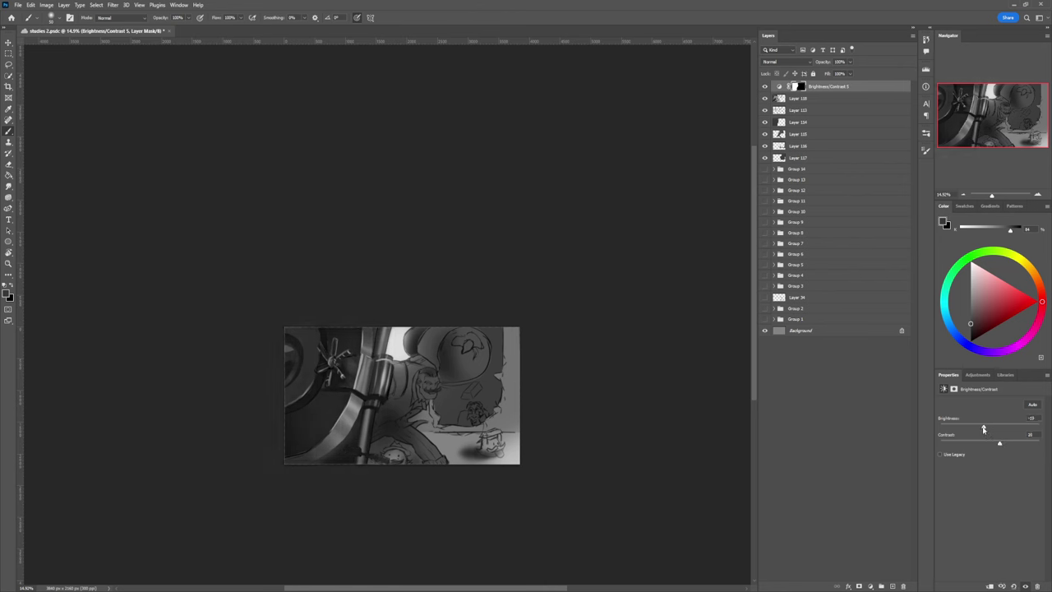
pyautogui.moveTo(983, 428)
pyautogui.mouseDown()
pyautogui.moveTo(1001, 427)
pyautogui.moveTo(1016, 444)
pyautogui.moveTo(997, 433)
pyautogui.mouseUp()
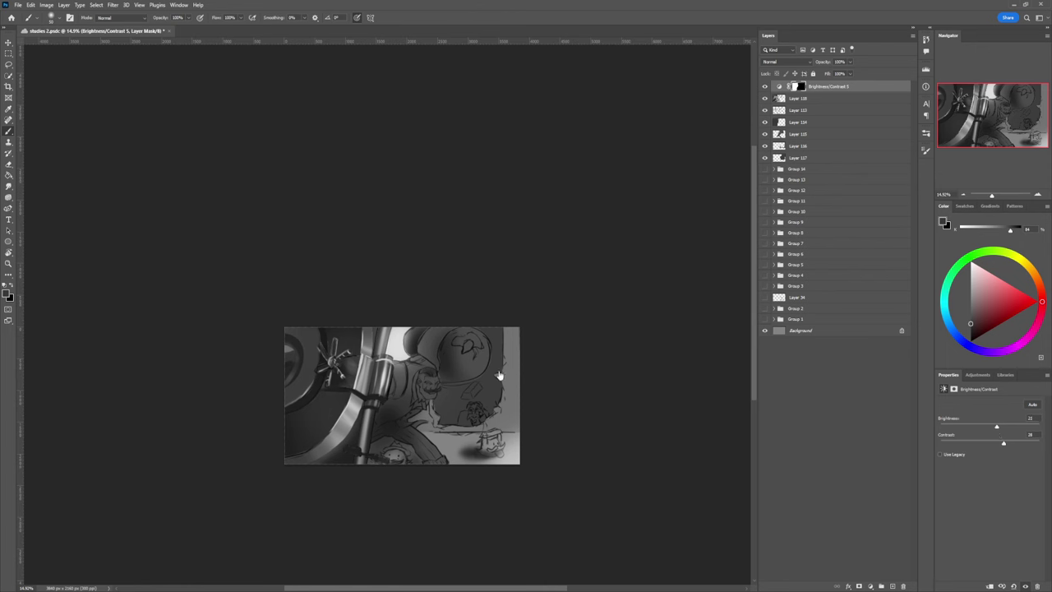
# - Create a new empty layer and place it directly beneath the machinery's Layer 118
pyautogui.press('l')
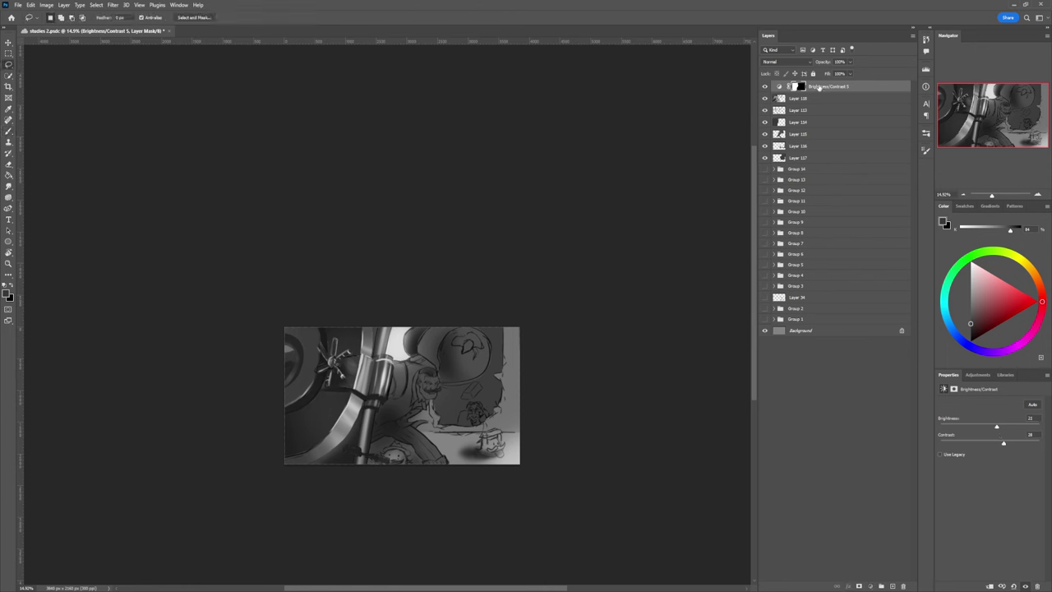
pyautogui.hotkey('ctrl', 'shift', 'alt', 'n')
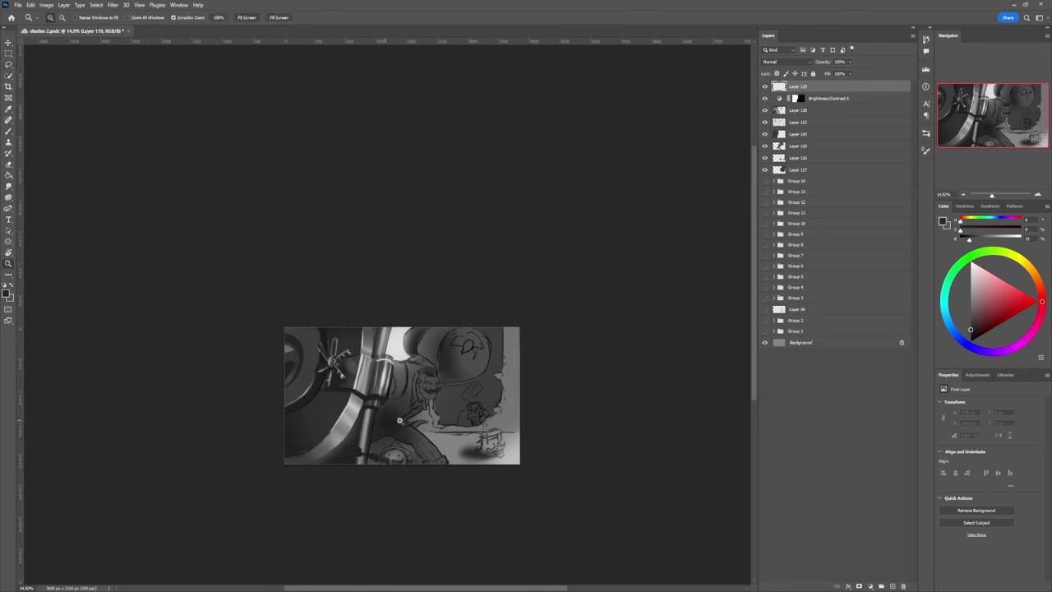
pyautogui.press('z')
pyautogui.moveTo(820, 92); pyautogui.dragTo(820, 120)
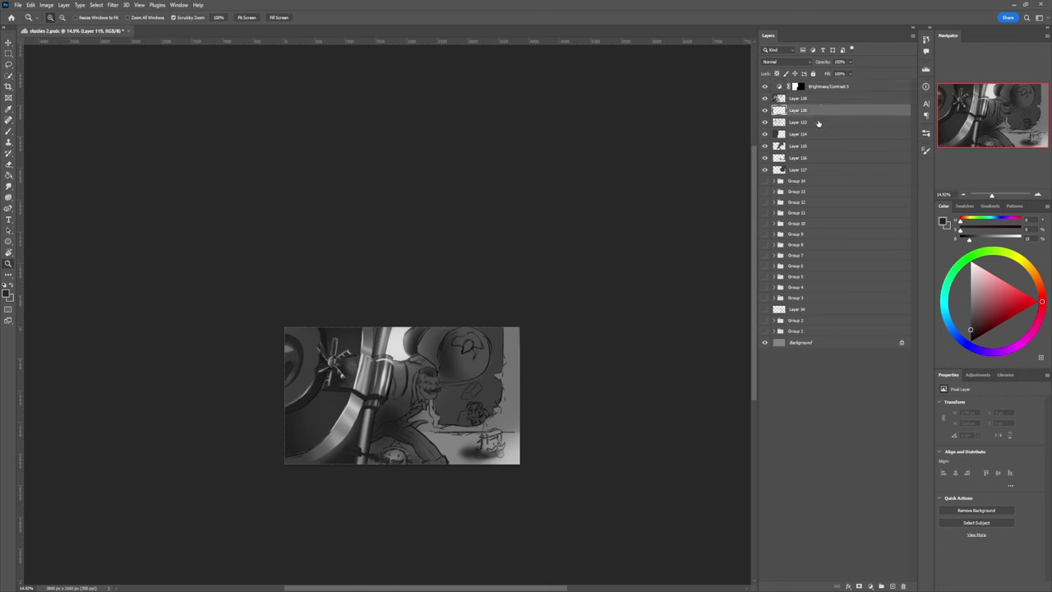
# - Shade the large mustached character's torso and underarm with sampled dark gray beside the bracket
pyautogui.moveTo(381, 426)
pyautogui.mouseDown()
pyautogui.moveTo(373, 400)
pyautogui.moveTo(377, 419)
pyautogui.moveTo(389, 416)
pyautogui.moveTo(374, 411)
pyautogui.moveTo(403, 412)
pyautogui.moveTo(388, 402)
pyautogui.moveTo(388, 411)
pyautogui.moveTo(384, 393)
pyautogui.moveTo(418, 378)
pyautogui.moveTo(392, 406)
pyautogui.moveTo(410, 400)
pyautogui.moveTo(432, 358)
pyautogui.moveTo(419, 387)
pyautogui.moveTo(381, 401)
pyautogui.moveTo(376, 414)
pyautogui.moveTo(384, 398)
pyautogui.moveTo(390, 409)
pyautogui.moveTo(423, 396)
pyautogui.moveTo(408, 407)
pyautogui.moveTo(422, 396)
pyautogui.moveTo(413, 405)
pyautogui.moveTo(427, 333)
pyautogui.mouseUp()
pyautogui.press('b')
pyautogui.keyDown('alt'); pyautogui.click(397, 411); pyautogui.keyUp('alt')
pyautogui.press('.')
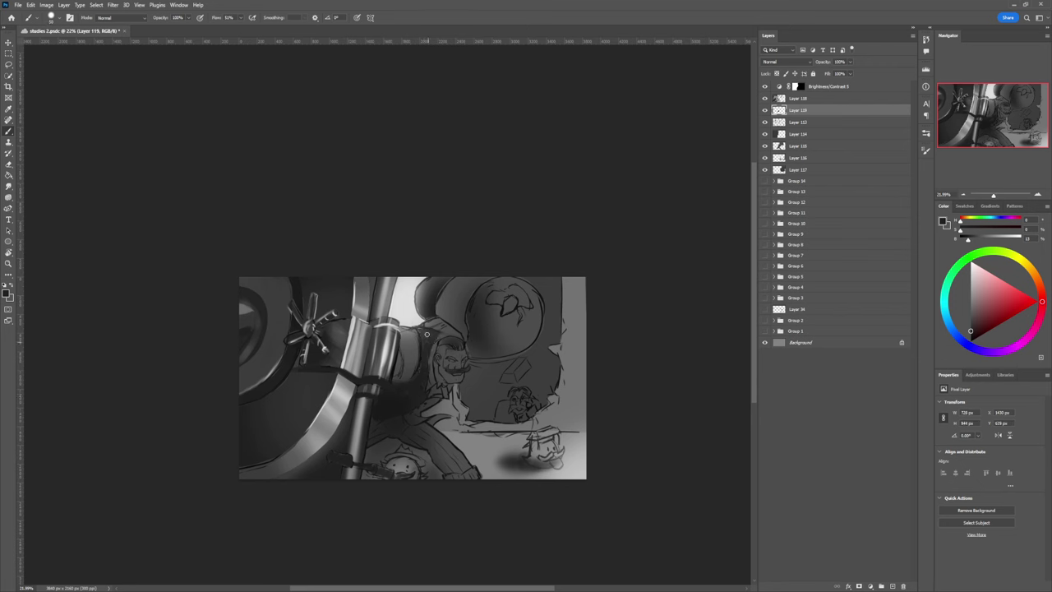
pyautogui.moveTo(422, 384); pyautogui.dragTo(422, 393)
# - Paint light gray strokes at about 73% brightness along the edge of the character's head and collar
pyautogui.click(970, 301)
pyautogui.click(971, 284)
pyautogui.moveTo(426, 362)
pyautogui.mouseDown()
pyautogui.moveTo(431, 372)
pyautogui.moveTo(434, 346)
pyautogui.moveTo(428, 385)
pyautogui.mouseUp()
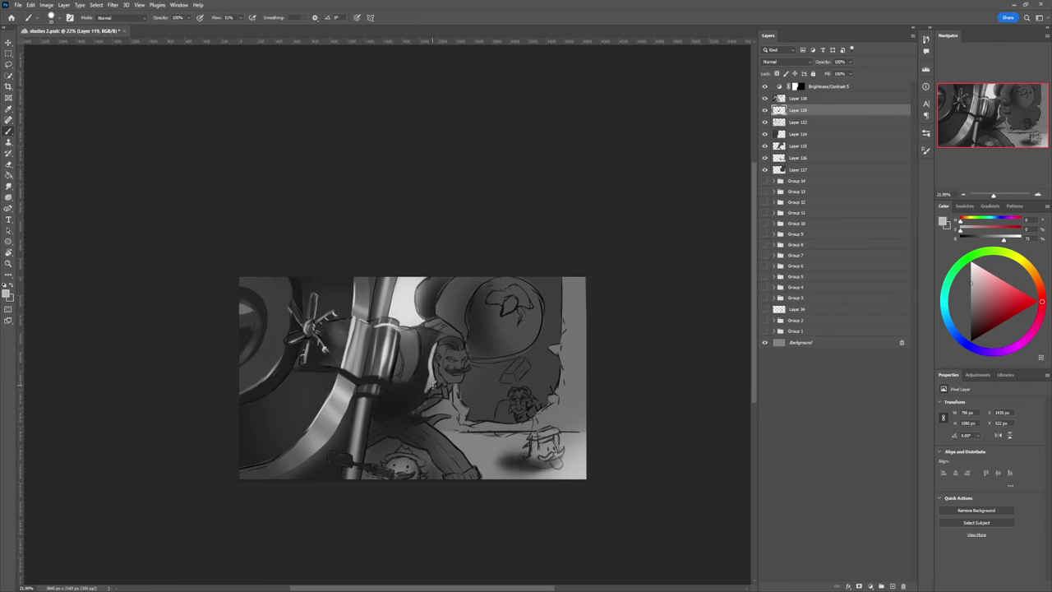
pyautogui.moveTo(432, 384); pyautogui.dragTo(437, 391)
# - Brush soft light gray across the large character's face with an enlarged brush
pyautogui.press(']')
pyautogui.press(']')
pyautogui.press(']')
pyautogui.press(']')
pyautogui.press(']')
pyautogui.press(']')
pyautogui.moveTo(441, 377)
pyautogui.mouseDown()
pyautogui.moveTo(437, 366)
pyautogui.moveTo(457, 379)
pyautogui.moveTo(450, 355)
pyautogui.moveTo(458, 366)
pyautogui.mouseUp()
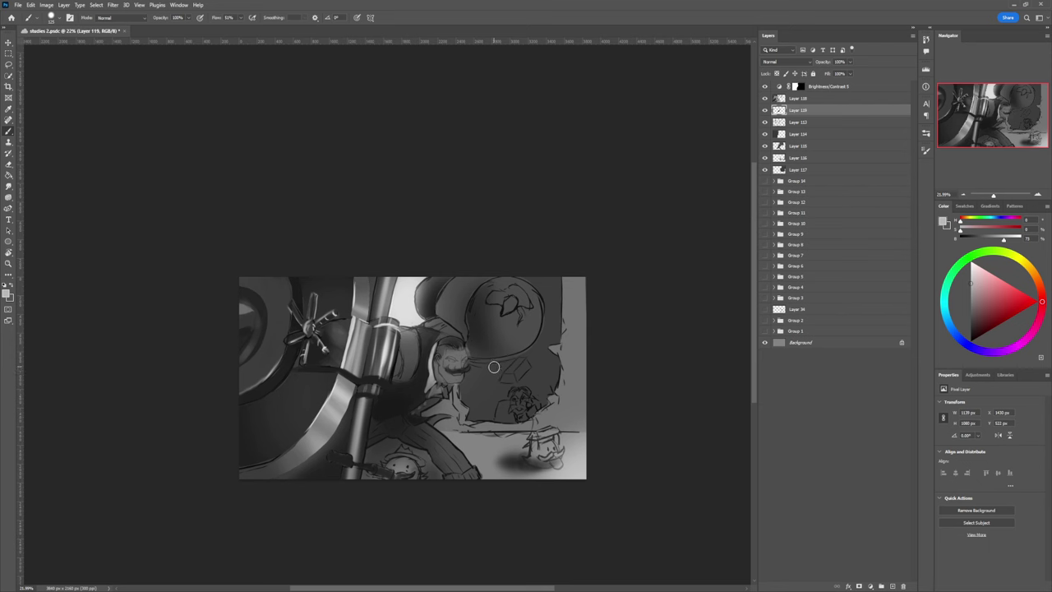
# - Block in the rounded sleeve shape beside the bracket with light gray using a smaller brush, undoing a stray stroke
pyautogui.press('[')
pyautogui.press('[')
pyautogui.press('[')
pyautogui.press('[')
pyautogui.press('[')
pyautogui.press('[')
pyautogui.moveTo(397, 370)
pyautogui.mouseDown()
pyautogui.moveTo(404, 333)
pyautogui.moveTo(392, 380)
pyautogui.moveTo(408, 377)
pyautogui.moveTo(418, 352)
pyautogui.moveTo(408, 328)
pyautogui.moveTo(407, 375)
pyautogui.moveTo(406, 357)
pyautogui.mouseUp()
pyautogui.hotkey('ctrl', 'z')
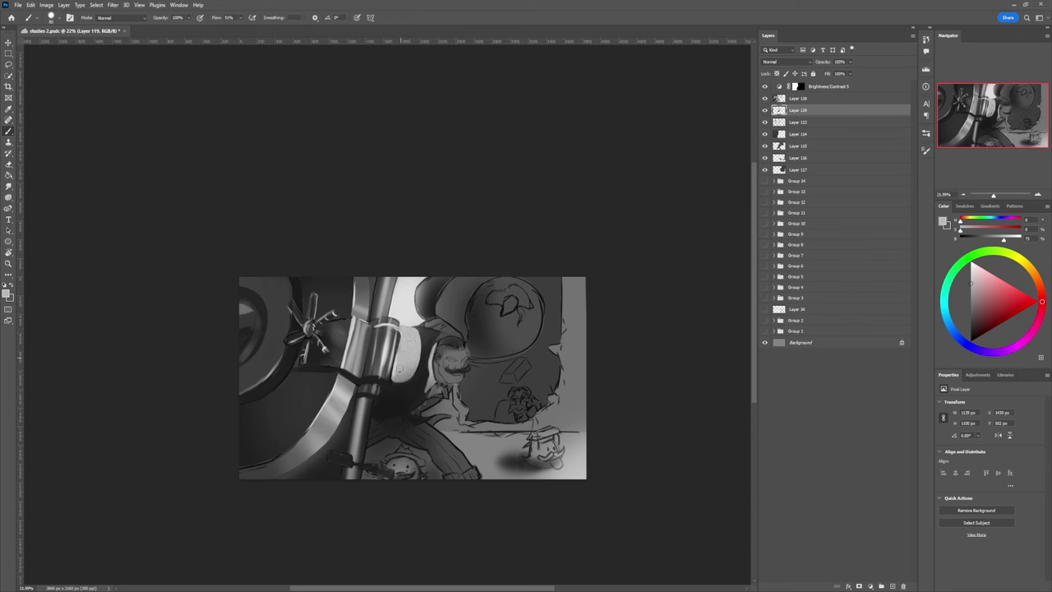
# - Lasso the light sleeve shape beside the bracket and shade it with sampled mid-gray and progressively lighter grays
pyautogui.press('l')
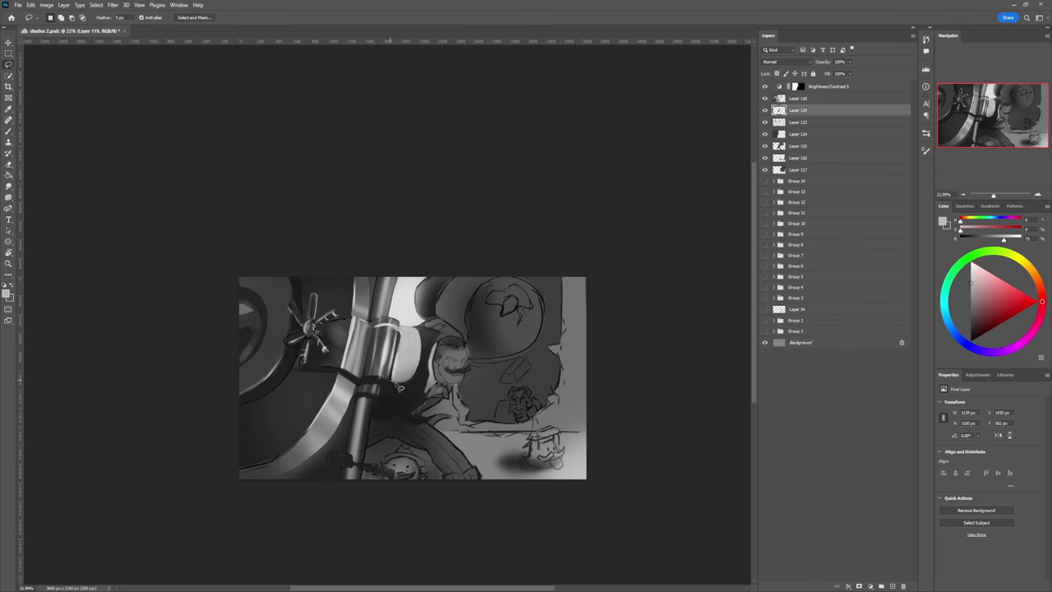
pyautogui.moveTo(423, 364)
pyautogui.mouseDown()
pyautogui.moveTo(408, 326)
pyautogui.moveTo(396, 382)
pyautogui.mouseUp()
pyautogui.press('b')
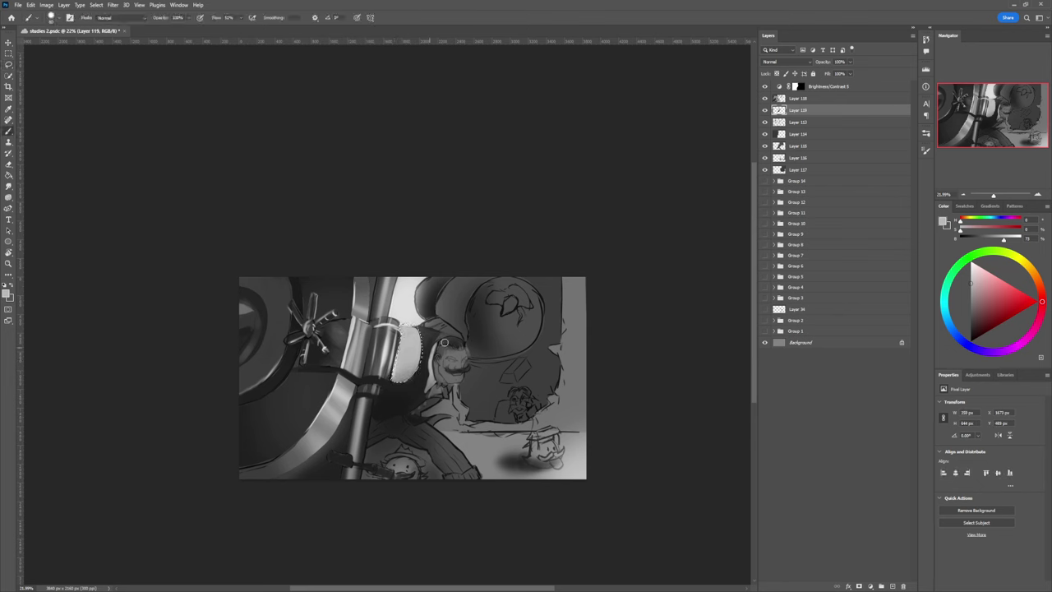
pyautogui.keyDown('alt'); pyautogui.click(442, 339); pyautogui.keyUp('alt')
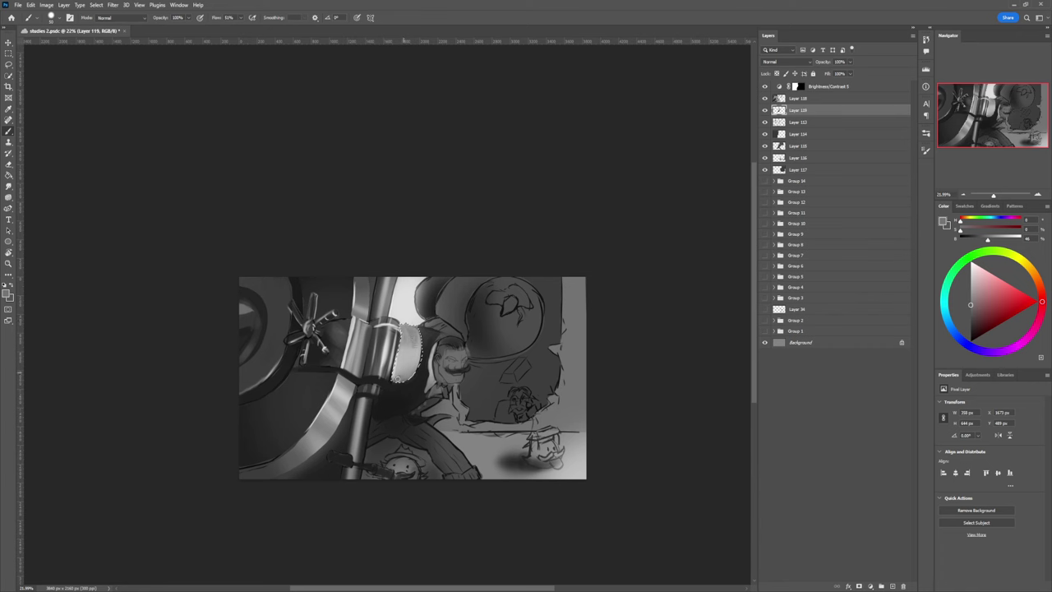
pyautogui.click(964, 292)
pyautogui.click(972, 280)
pyautogui.click(971, 272)
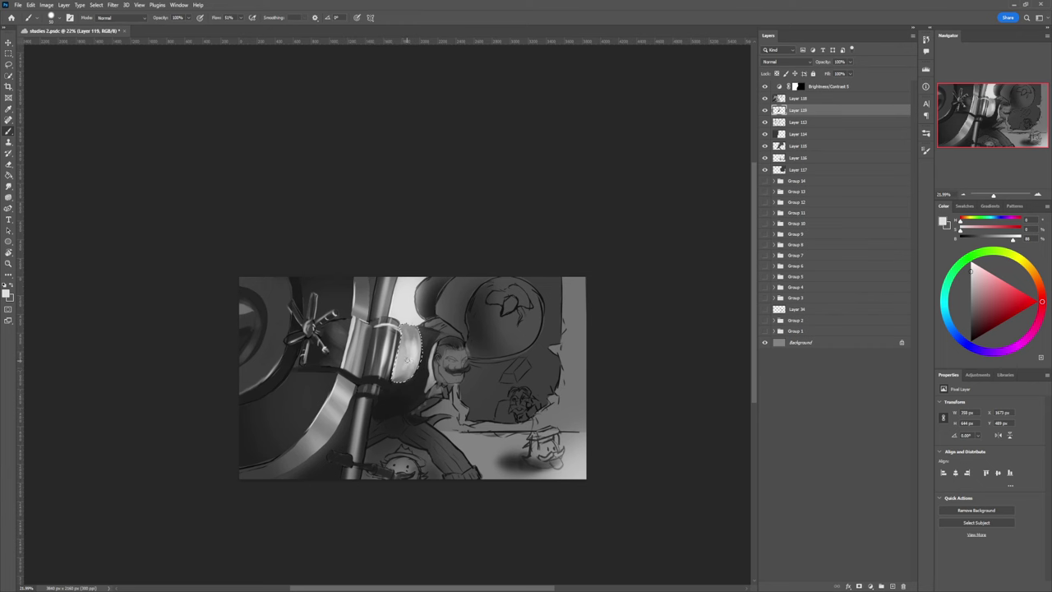
# - Paint dark and light fabric folds inside the selected sleeve beside the metal cuff, using greys sampled from the painting
pyautogui.keyDown('alt'); pyautogui.click(399, 377); pyautogui.keyUp('alt')
pyautogui.press('[')
pyautogui.press('[')
pyautogui.press('[')
pyautogui.press('[')
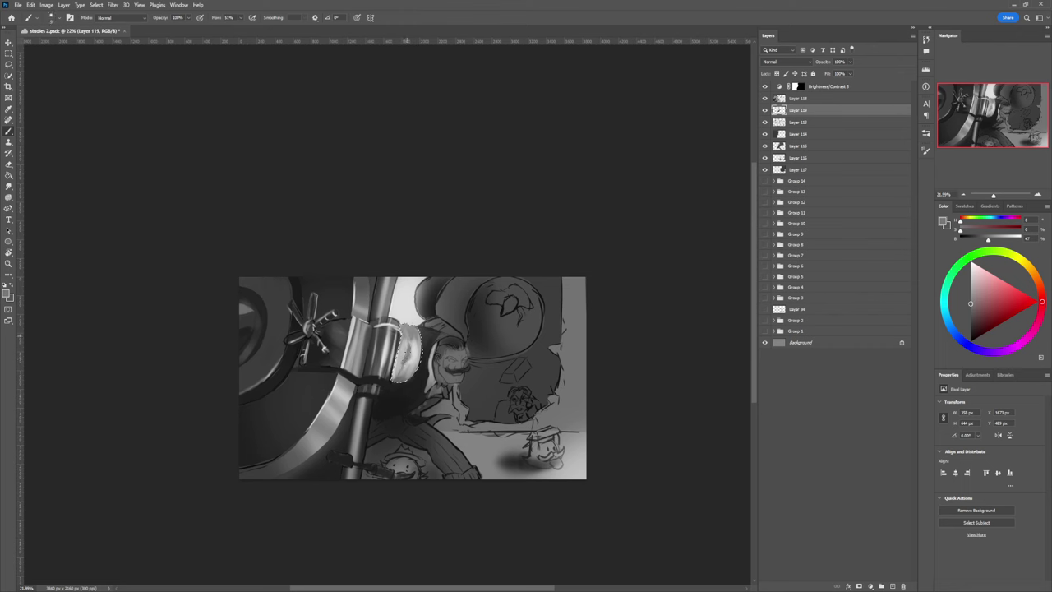
pyautogui.keyDown('alt'); pyautogui.click(404, 374); pyautogui.keyUp('alt')
pyautogui.press(']')
pyautogui.press(']')
pyautogui.press(']')
pyautogui.keyDown('alt'); pyautogui.click(411, 362); pyautogui.keyUp('alt')
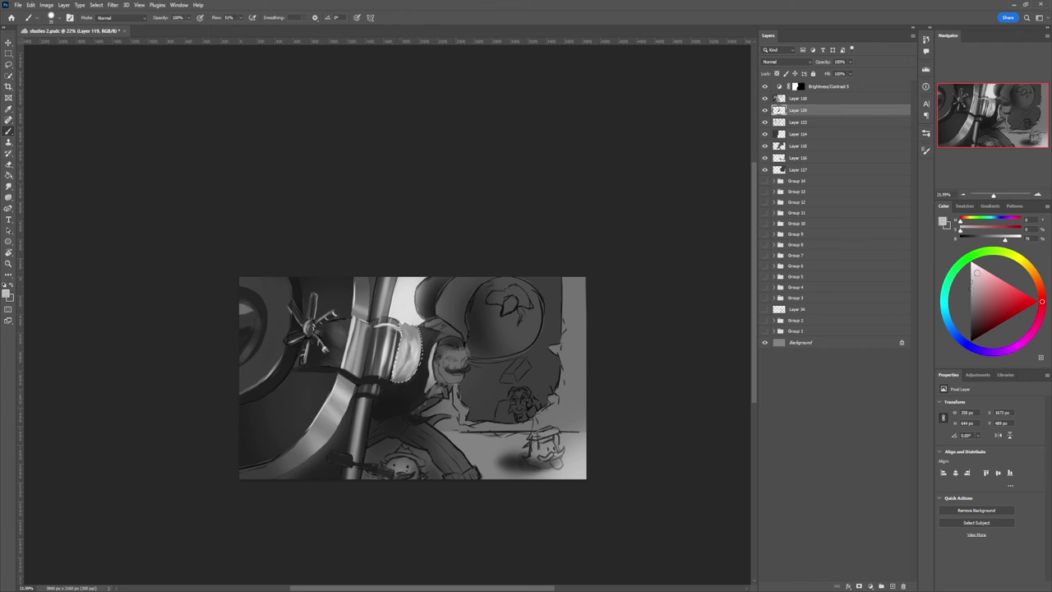
# - Shade the selected sleeve with a large soft brush in mid and dark greys
pyautogui.click(969, 272)
pyautogui.click(970, 315)
pyautogui.press(']')
pyautogui.press(']')
pyautogui.press(']')
pyautogui.press(']')
pyautogui.press(']')
pyautogui.press(']')
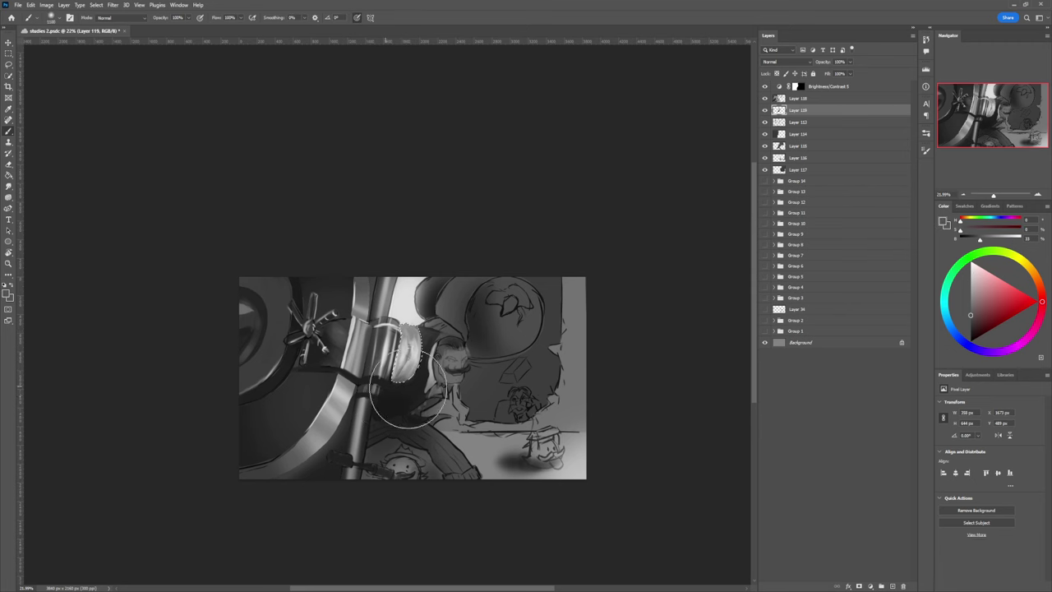
pyautogui.keyDown('alt'); pyautogui.click(534, 370); pyautogui.keyUp('alt')
pyautogui.click(532, 362)
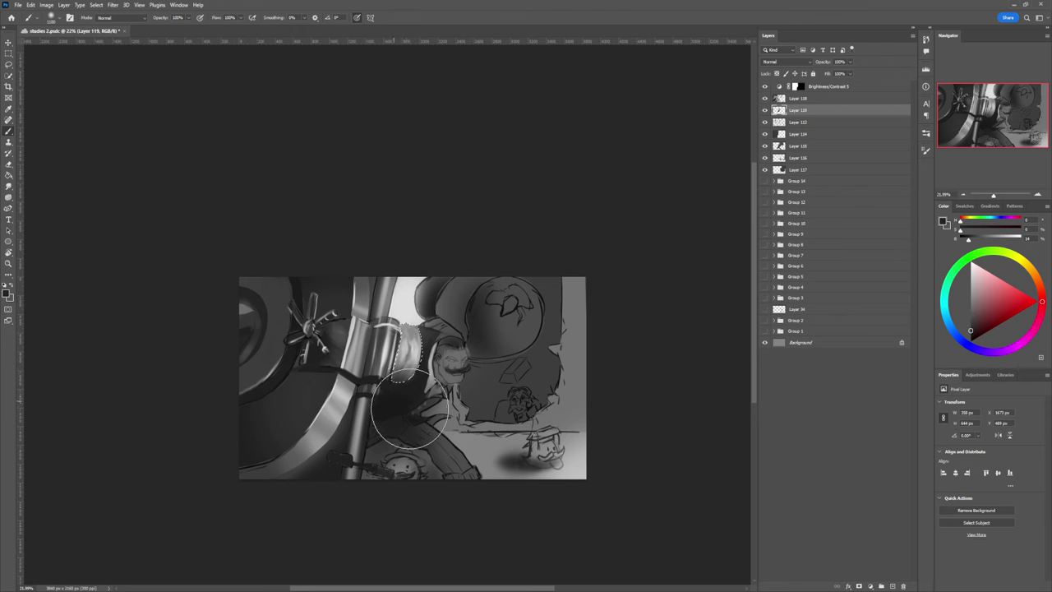
pyautogui.moveTo(411, 323)
pyautogui.mouseDown()
pyautogui.moveTo(425, 361)
pyautogui.moveTo(416, 369)
pyautogui.moveTo(402, 327)
pyautogui.mouseUp()
# - Darken the sleeve's lower end with a smaller soft brush and clear the selection
pyautogui.press('[')
pyautogui.press('[')
pyautogui.press('[')
pyautogui.press('[')
pyautogui.press('[')
pyautogui.press('[')
pyautogui.press('[')
pyautogui.press('[')
pyautogui.press('[')
pyautogui.press('[')
pyautogui.press('[')
pyautogui.press('[')
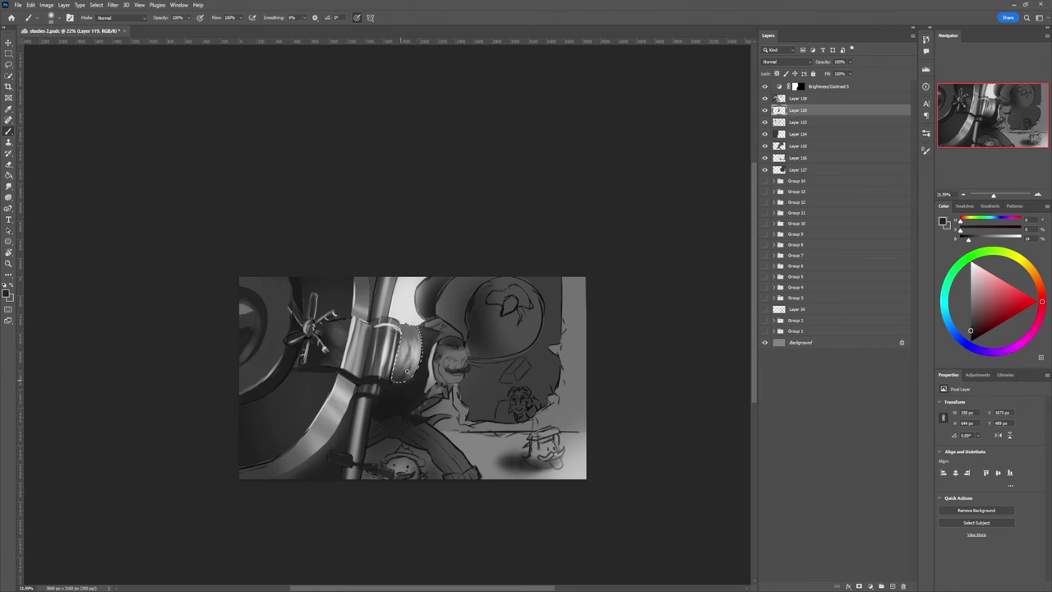
pyautogui.moveTo(406, 372); pyautogui.dragTo(393, 374)
pyautogui.hotkey('ctrl', 'd')
pyautogui.press('l')
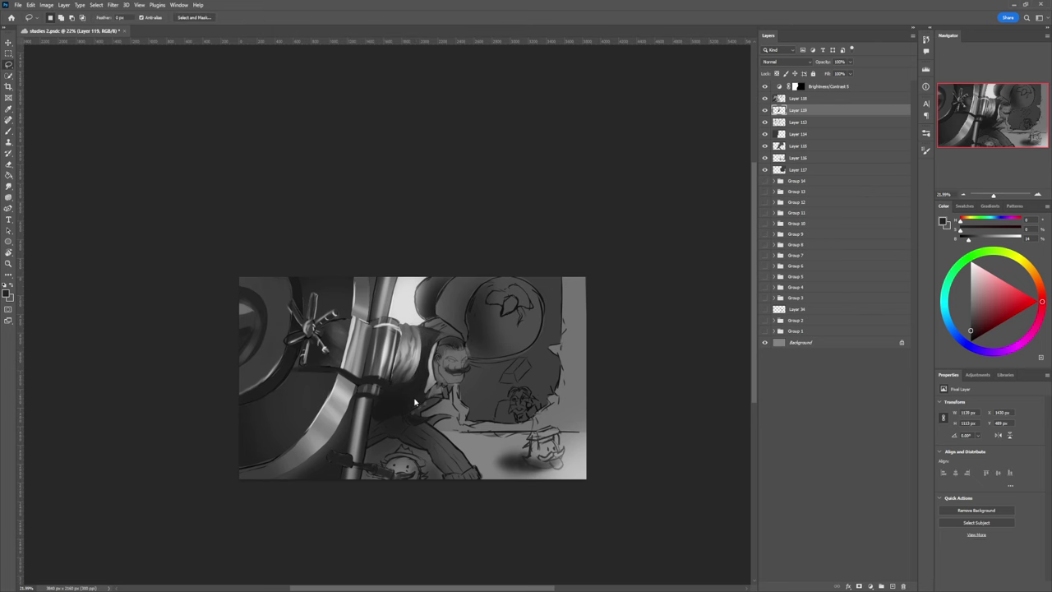
# - Lasso the shoulder between the sleeve and the man's head, shade it in dark greys, and deselect it
pyautogui.press('z')
pyautogui.moveTo(430, 418); pyautogui.dragTo(386, 411)
pyautogui.moveTo(436, 368); pyautogui.dragTo(455, 385)
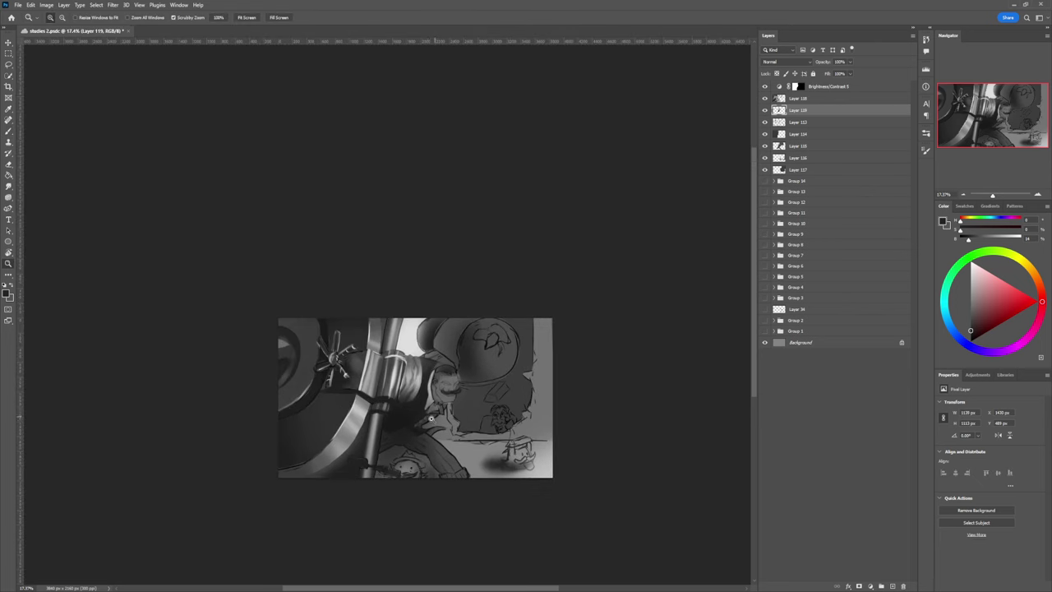
pyautogui.moveTo(430, 429); pyautogui.dragTo(440, 406)
pyautogui.press('l')
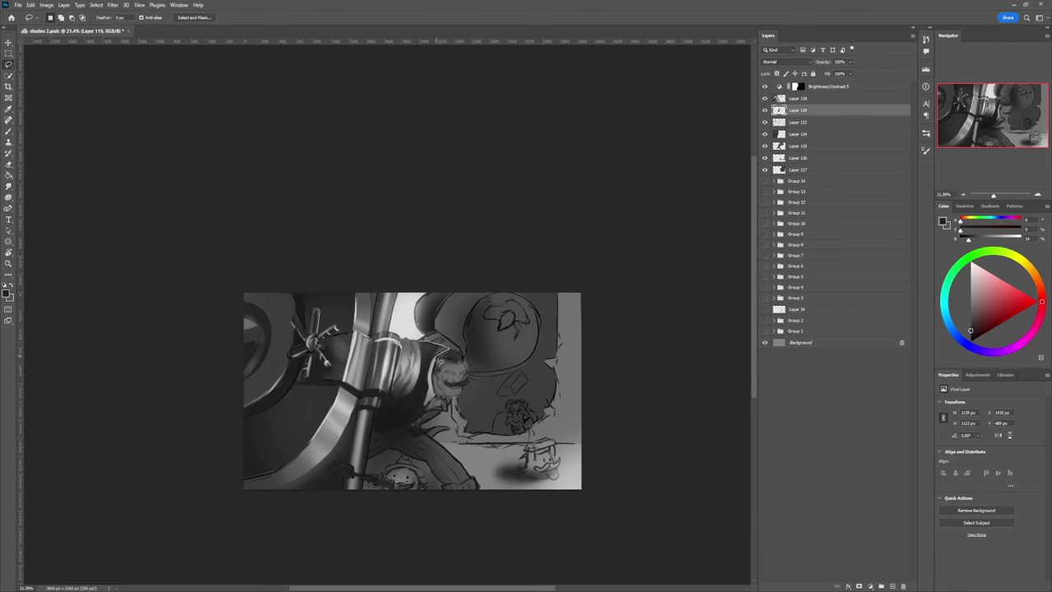
pyautogui.moveTo(432, 372)
pyautogui.mouseDown()
pyautogui.moveTo(418, 390)
pyautogui.moveTo(414, 340)
pyautogui.moveTo(429, 339)
pyautogui.mouseUp()
pyautogui.press('b')
pyautogui.keyDown('alt'); pyautogui.click(424, 348); pyautogui.keyUp('alt')
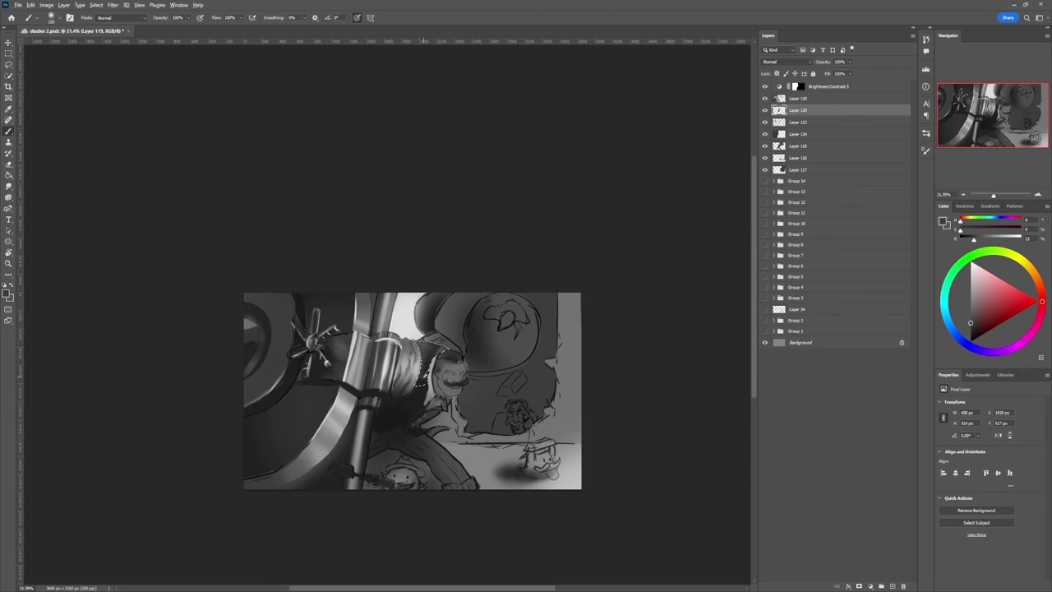
pyautogui.keyDown('alt'); pyautogui.click(428, 374); pyautogui.keyUp('alt')
pyautogui.click(971, 333)
pyautogui.press('l')
pyautogui.hotkey('ctrl', 'd')
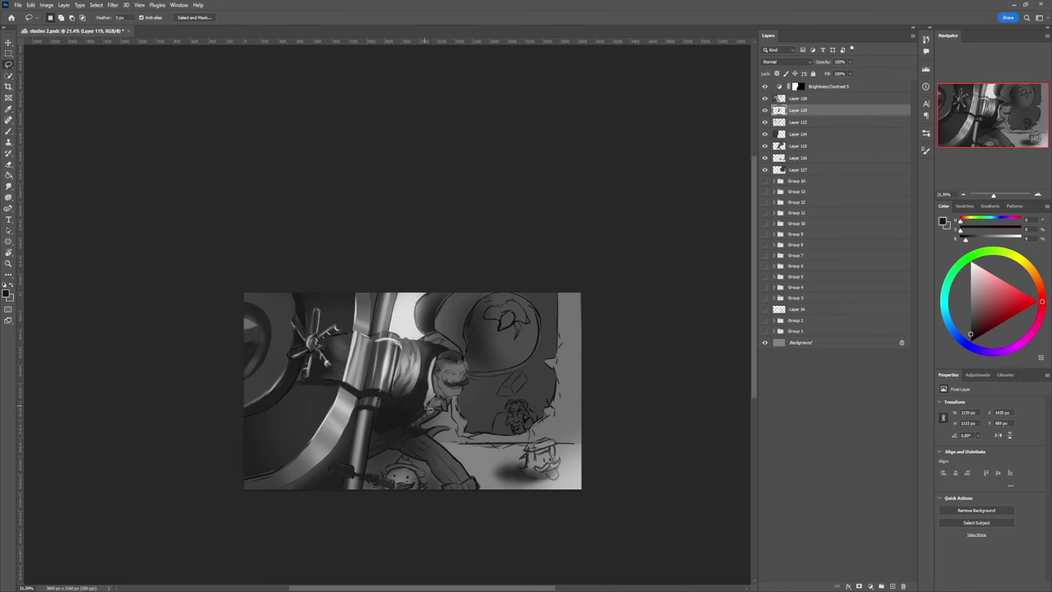
# - Lasso the dark torso area below the sleeve and shade it with a soft near-black brush
pyautogui.moveTo(429, 407)
pyautogui.mouseDown()
pyautogui.moveTo(404, 427)
pyautogui.moveTo(371, 427)
pyautogui.moveTo(386, 397)
pyautogui.moveTo(403, 400)
pyautogui.mouseUp()
pyautogui.press('b')
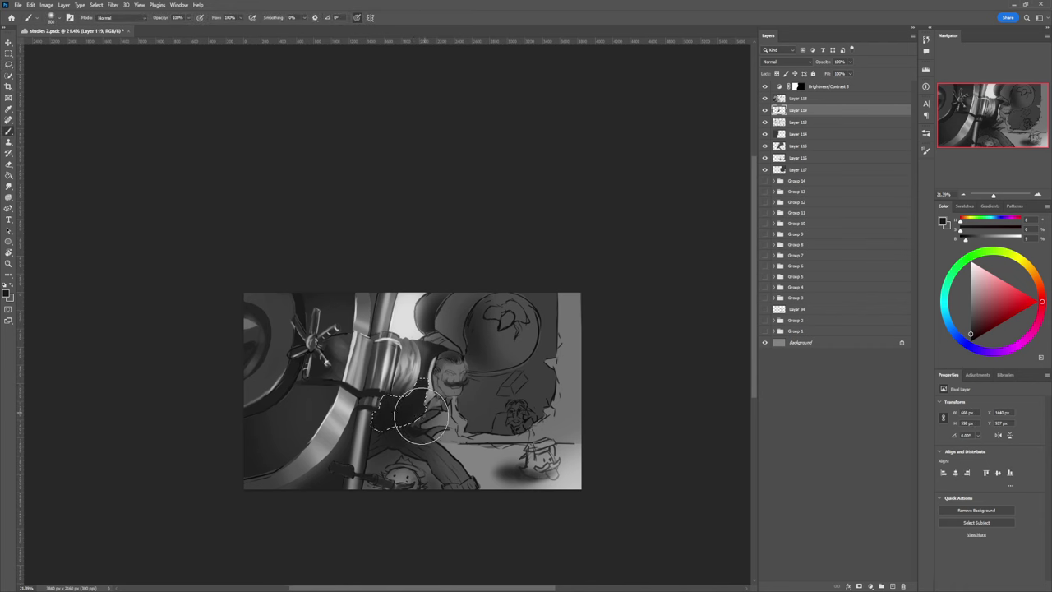
pyautogui.moveTo(421, 415)
pyautogui.mouseDown()
pyautogui.moveTo(367, 412)
pyautogui.moveTo(419, 469)
pyautogui.mouseUp()
# - Blend a lighter dark grey over the selected torso area with an enlarged soft brush and clear the selection
pyautogui.click(970, 321)
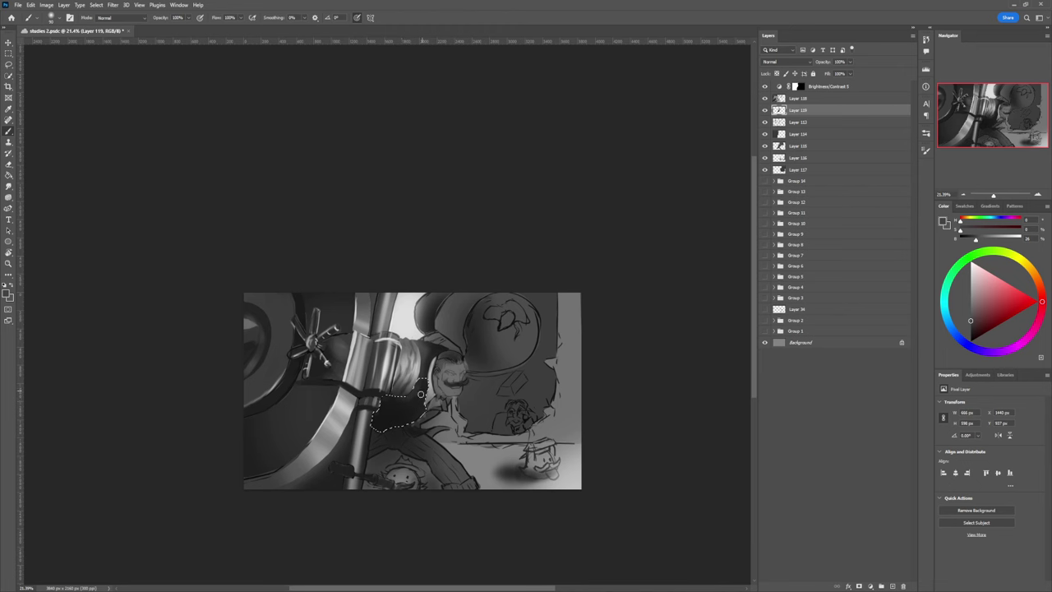
pyautogui.press(']')
pyautogui.press(']')
pyautogui.press(']')
pyautogui.press(']')
pyautogui.press(']')
pyautogui.press(']')
pyautogui.press(']')
pyautogui.press(']')
pyautogui.press(']')
pyautogui.press(']')
pyautogui.press(']')
pyautogui.press(']')
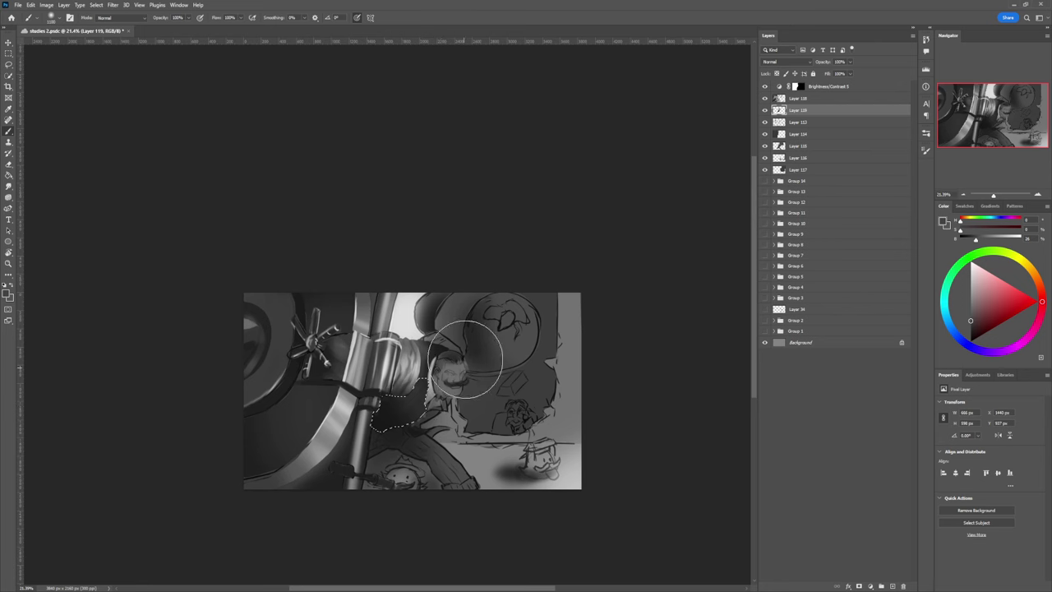
pyautogui.press('l')
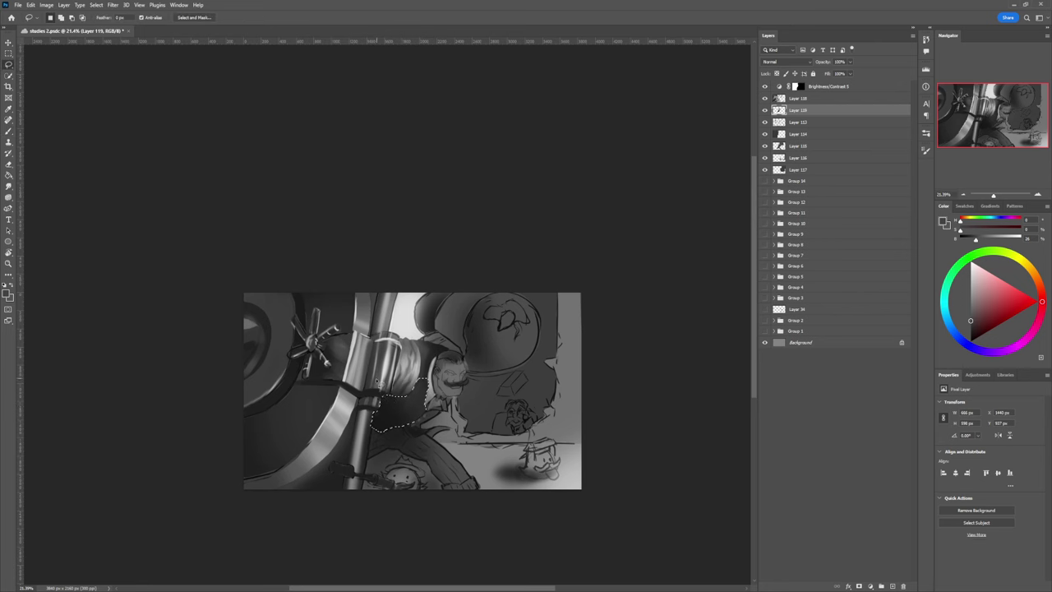
pyautogui.hotkey('ctrl', 'd')
# - Lasso the moustached man's face from the hairline and ear to the chin, ready for painting
pyautogui.press('z')
pyautogui.moveTo(447, 425)
pyautogui.mouseDown()
pyautogui.moveTo(423, 423)
pyautogui.moveTo(479, 434)
pyautogui.mouseUp()
pyautogui.scroll(5, 459, 394)
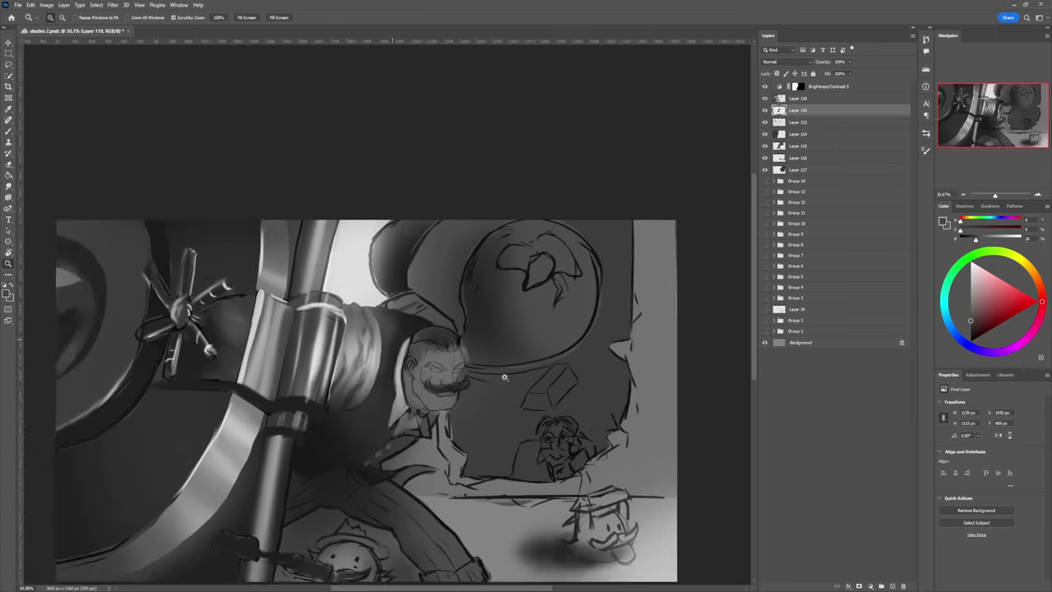
pyautogui.press('l')
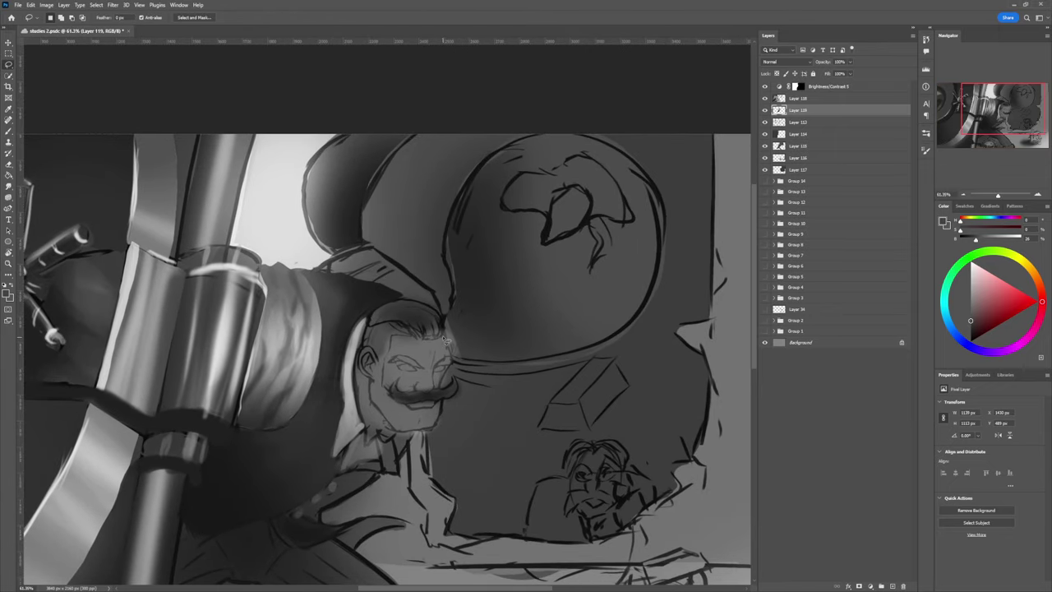
pyautogui.moveTo(444, 333)
pyautogui.mouseDown()
pyautogui.moveTo(453, 365)
pyautogui.moveTo(442, 393)
pyautogui.moveTo(457, 381)
pyautogui.moveTo(457, 402)
pyautogui.moveTo(436, 431)
pyautogui.moveTo(405, 435)
pyautogui.moveTo(371, 403)
pyautogui.moveTo(377, 375)
pyautogui.moveTo(364, 358)
pyautogui.moveTo(393, 357)
pyautogui.moveTo(408, 336)
pyautogui.moveTo(448, 345)
pyautogui.mouseUp()
pyautogui.press('b')
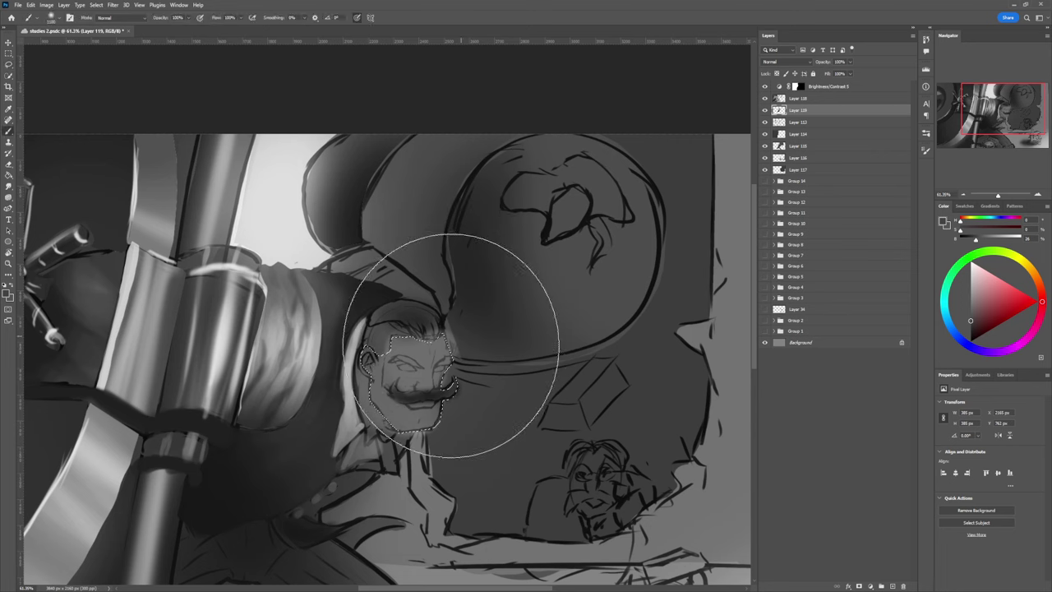
# - Brush soft light grey over the forehead inside the face selection
pyautogui.press('[')
pyautogui.press('[')
pyautogui.press('[')
pyautogui.press('[')
pyautogui.press('[')
pyautogui.press('[')
pyautogui.press('[')
pyautogui.press('[')
pyautogui.press('[')
pyautogui.moveTo(968, 288); pyautogui.dragTo(969, 292)
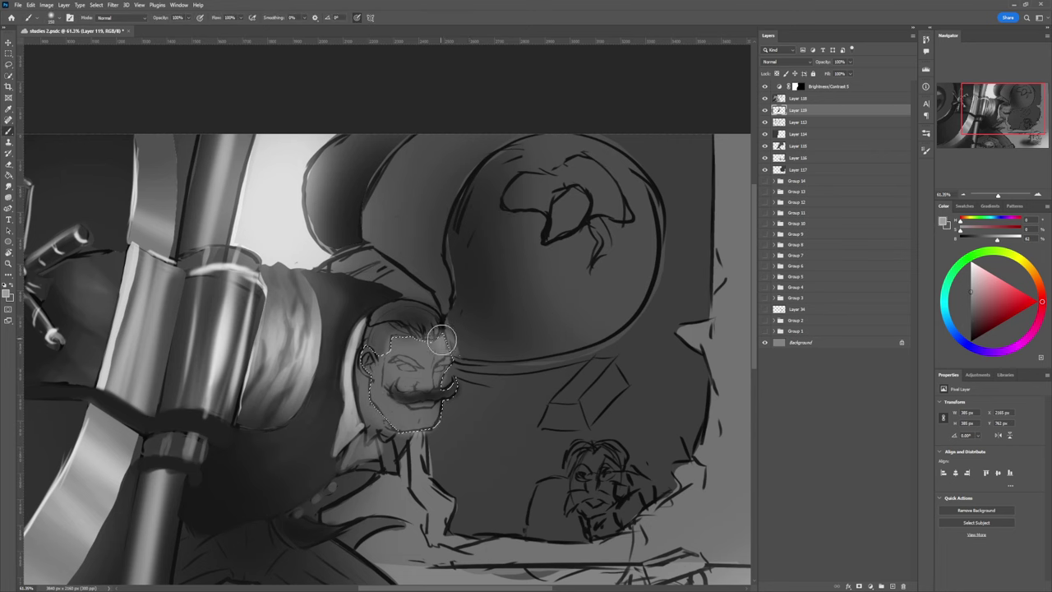
pyautogui.moveTo(442, 340)
pyautogui.mouseDown()
pyautogui.moveTo(400, 352)
pyautogui.moveTo(458, 348)
pyautogui.moveTo(417, 349)
pyautogui.moveTo(436, 355)
pyautogui.moveTo(411, 345)
pyautogui.moveTo(439, 349)
pyautogui.moveTo(425, 367)
pyautogui.moveTo(443, 342)
pyautogui.moveTo(428, 360)
pyautogui.mouseUp()
pyautogui.click(970, 280)
# - Paint light highlights on the nose and around the eyes with a small brush, and save the document
pyautogui.click(475, 353)
pyautogui.press('[')
pyautogui.press('[')
pyautogui.press('[')
pyautogui.hotkey('ctrl', 's')
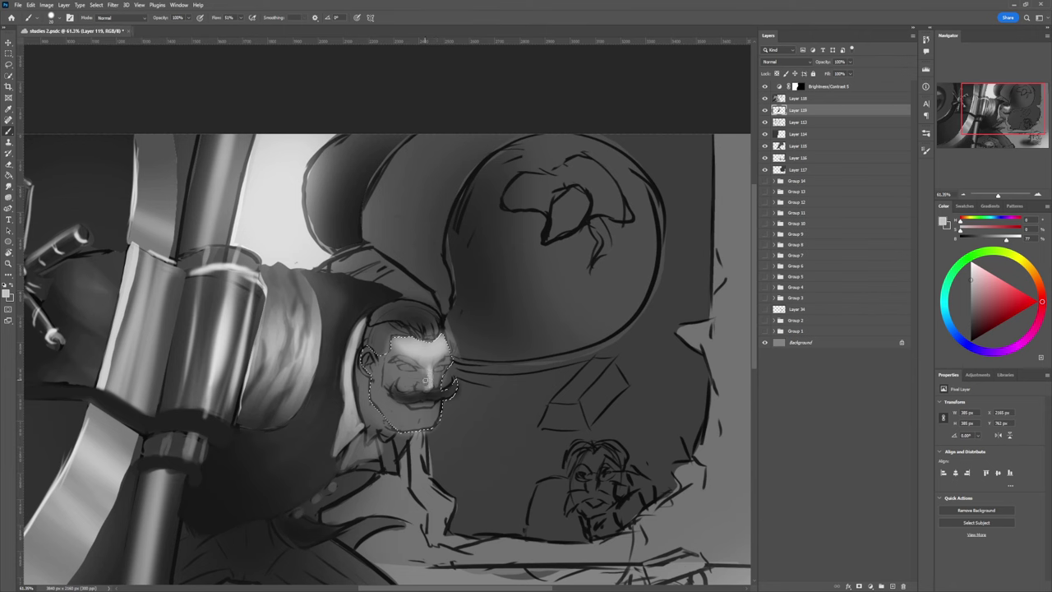
pyautogui.press('[')
pyautogui.press('[')
pyautogui.press(']')
pyautogui.press(']')
pyautogui.press('[')
pyautogui.press(']')
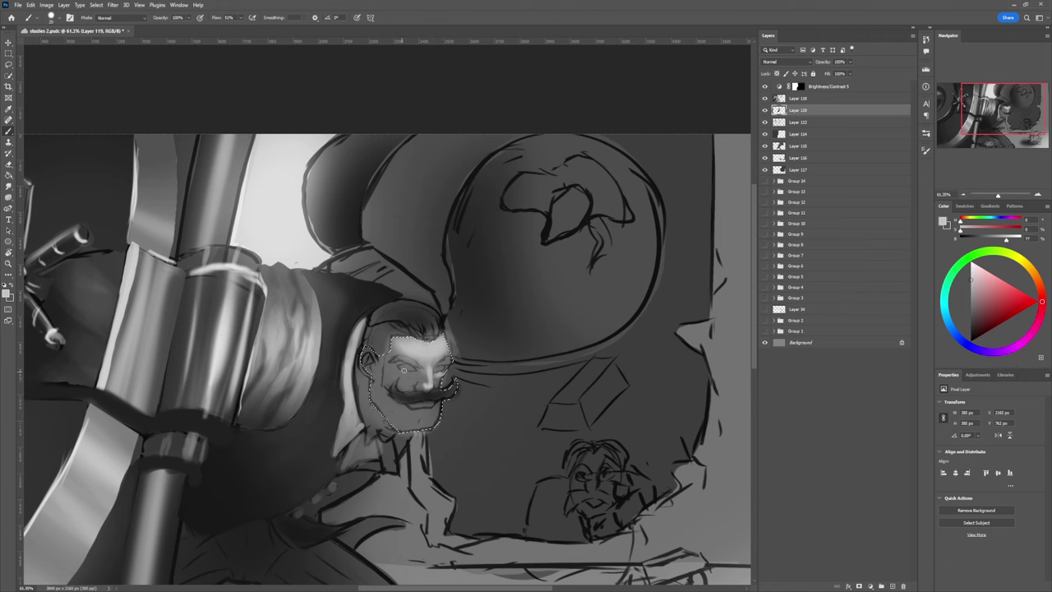
# - Model the cheek and eye socket with light and mid greys sampled from the face
pyautogui.moveTo(395, 375); pyautogui.dragTo(393, 376)
pyautogui.keyDown('alt'); pyautogui.click(398, 350); pyautogui.keyUp('alt')
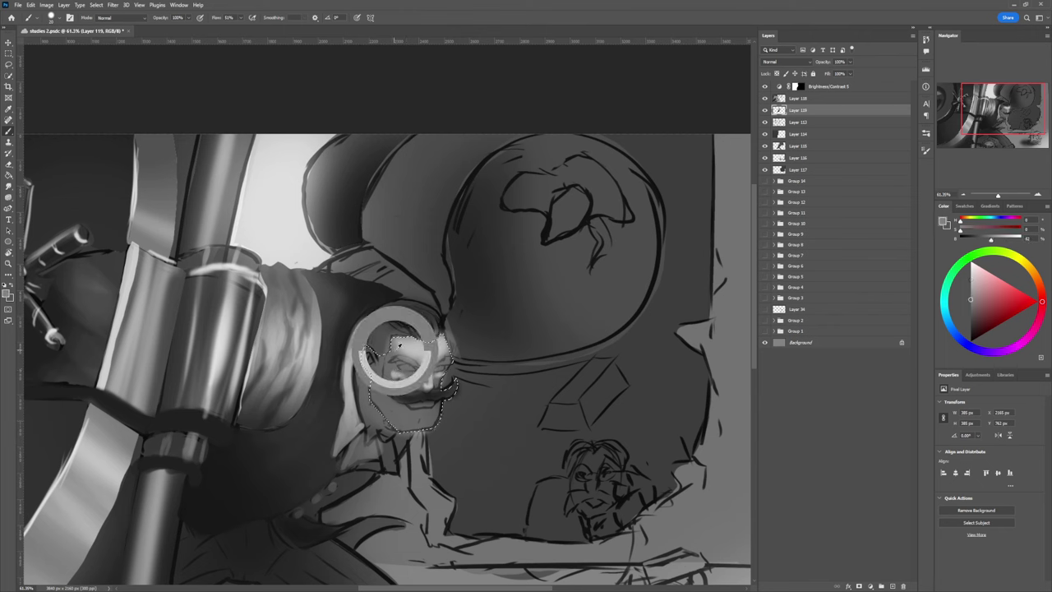
pyautogui.keyDown('alt'); pyautogui.click(397, 347); pyautogui.keyUp('alt')
pyautogui.moveTo(393, 355)
pyautogui.mouseDown()
pyautogui.moveTo(387, 378)
pyautogui.moveTo(401, 368)
pyautogui.moveTo(387, 383)
pyautogui.moveTo(414, 374)
pyautogui.mouseUp()
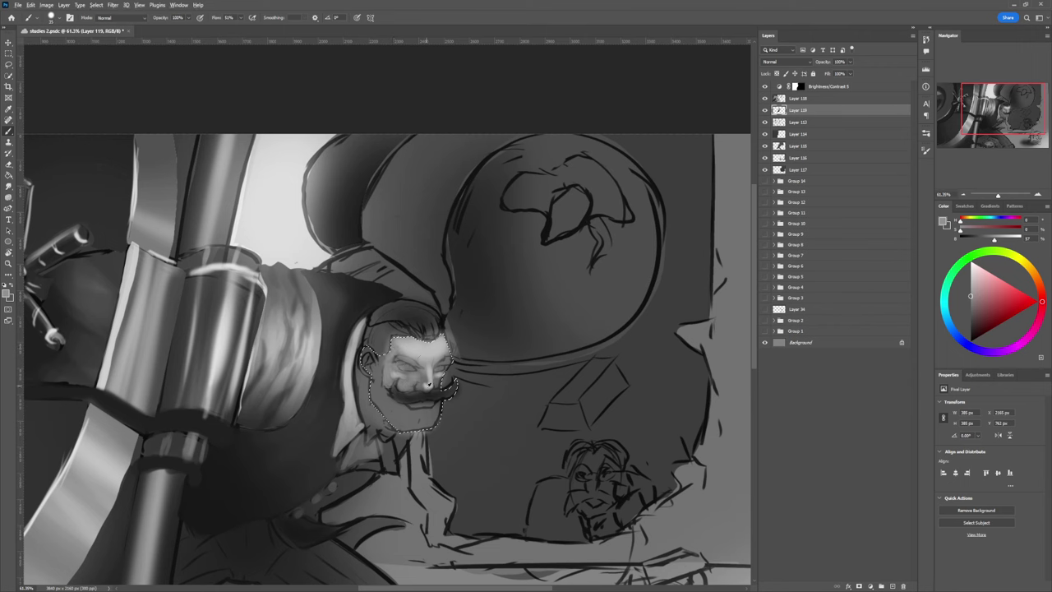
# - Paint the man's moustache darker and fuller, cleaning its edges with greys sampled from the face
pyautogui.keyDown('alt'); pyautogui.click(423, 384); pyautogui.keyUp('alt')
pyautogui.moveTo(431, 391)
pyautogui.mouseDown()
pyautogui.moveTo(441, 392)
pyautogui.moveTo(401, 394)
pyautogui.moveTo(396, 378)
pyautogui.mouseUp()
pyautogui.keyDown('alt'); pyautogui.click(429, 396); pyautogui.keyUp('alt')
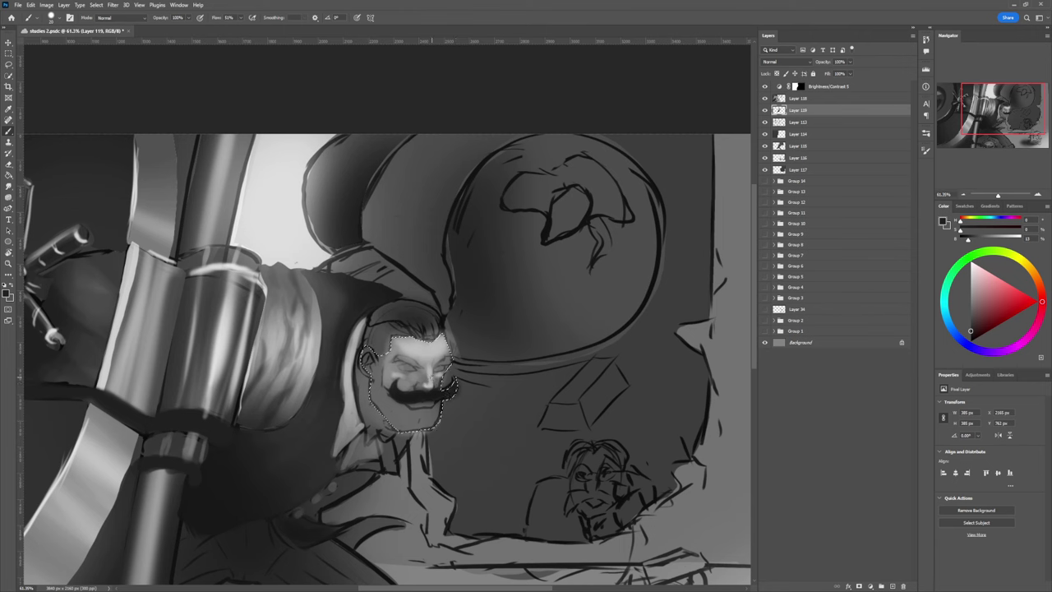
pyautogui.keyDown('alt'); pyautogui.click(415, 401); pyautogui.keyUp('alt')
pyautogui.keyDown('alt'); pyautogui.click(405, 371); pyautogui.keyUp('alt')
pyautogui.keyDown('alt'); pyautogui.click(428, 400); pyautogui.keyUp('alt')
pyautogui.press(']')
pyautogui.keyDown('alt'); pyautogui.click(424, 404); pyautogui.keyUp('alt')
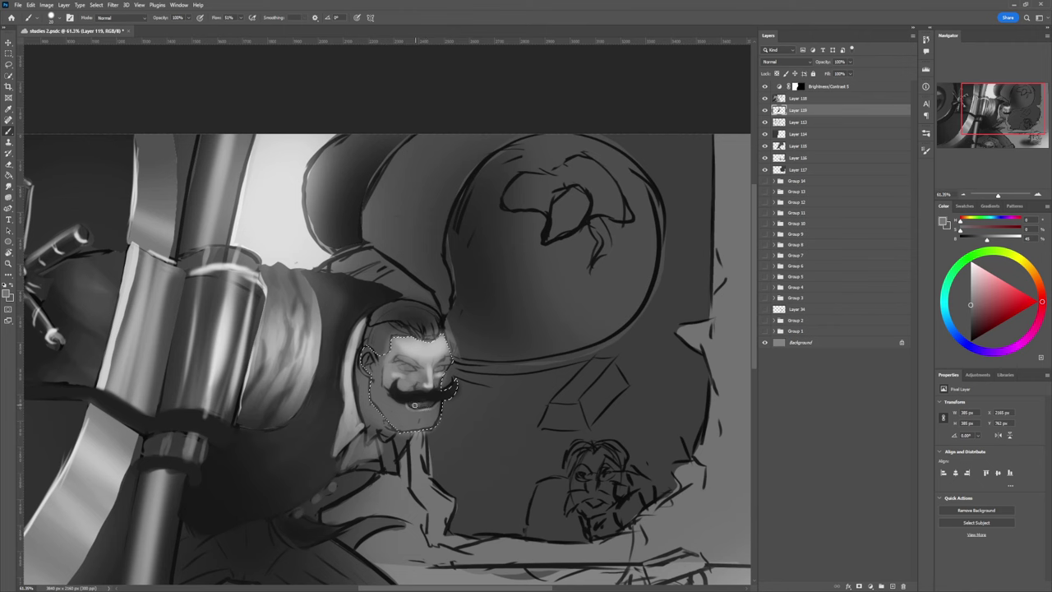
# - Paint a light lower lip beneath the moustache using greys sampled from the face
pyautogui.press('[')
pyautogui.keyDown('alt'); pyautogui.click(427, 405); pyautogui.keyUp('alt')
pyautogui.keyDown('alt'); pyautogui.click(435, 353); pyautogui.keyUp('alt')
pyautogui.keyDown('alt'); pyautogui.click(409, 404); pyautogui.keyUp('alt')
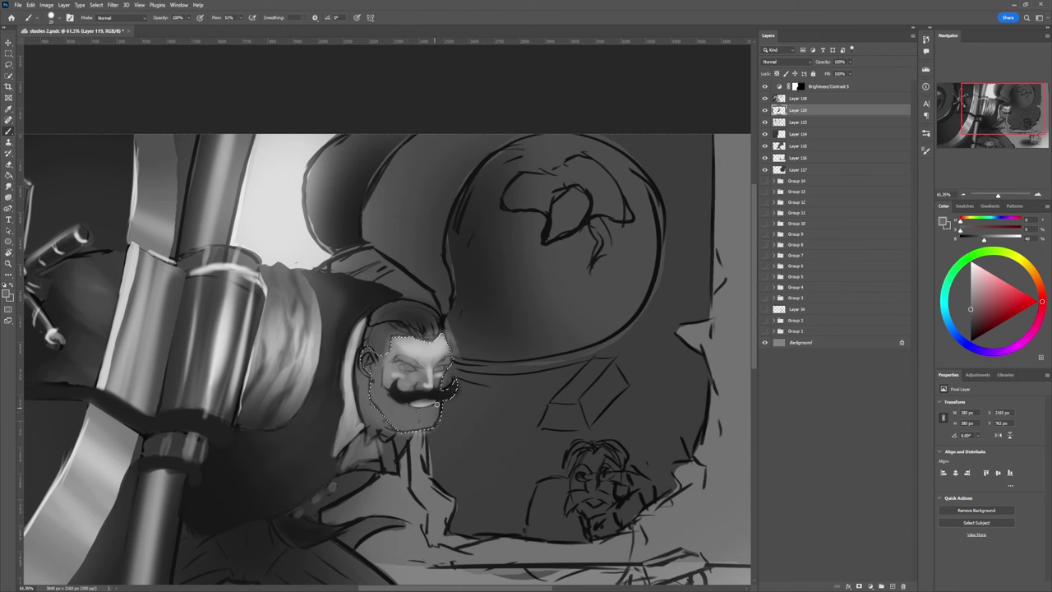
pyautogui.keyDown('alt'); pyautogui.click(438, 398); pyautogui.keyUp('alt')
pyautogui.moveTo(406, 403); pyautogui.dragTo(415, 404)
# - Refine the moustache's upper edge and paint dark eyebrows and eyes with a fine brush
pyautogui.press(']')
pyautogui.keyDown('alt'); pyautogui.click(440, 393); pyautogui.keyUp('alt')
pyautogui.moveTo(442, 389); pyautogui.dragTo(443, 377)
pyautogui.press('[')
pyautogui.moveTo(421, 367); pyautogui.dragTo(401, 357)
pyautogui.press('[')
pyautogui.press(']')
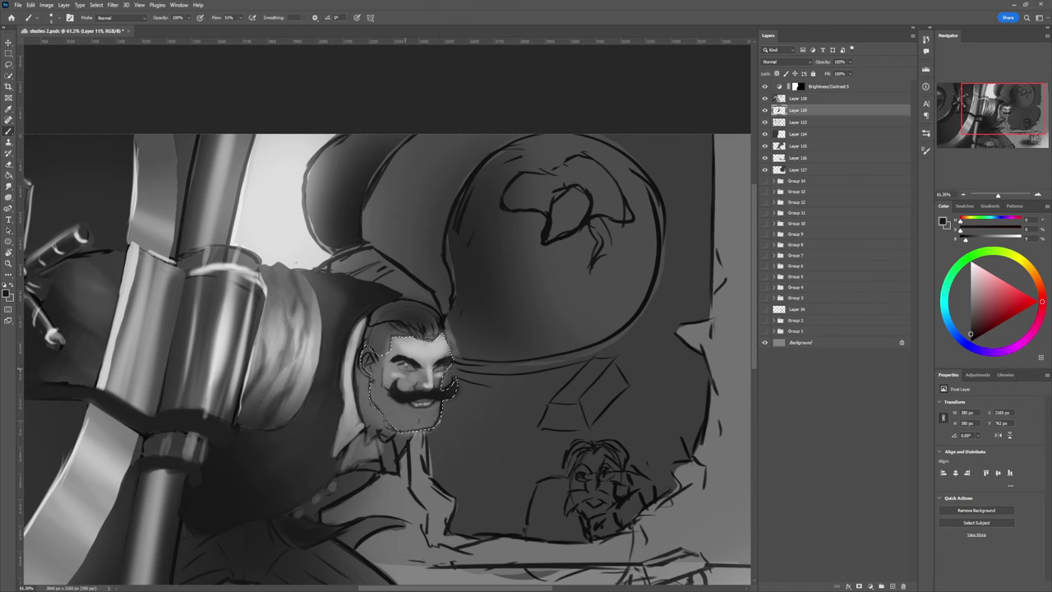
# - Add fine light details to the man's eye with sampled greys and clear the face selection
pyautogui.press(']')
pyautogui.press('[')
pyautogui.keyDown('alt'); pyautogui.click(407, 378); pyautogui.keyUp('alt')
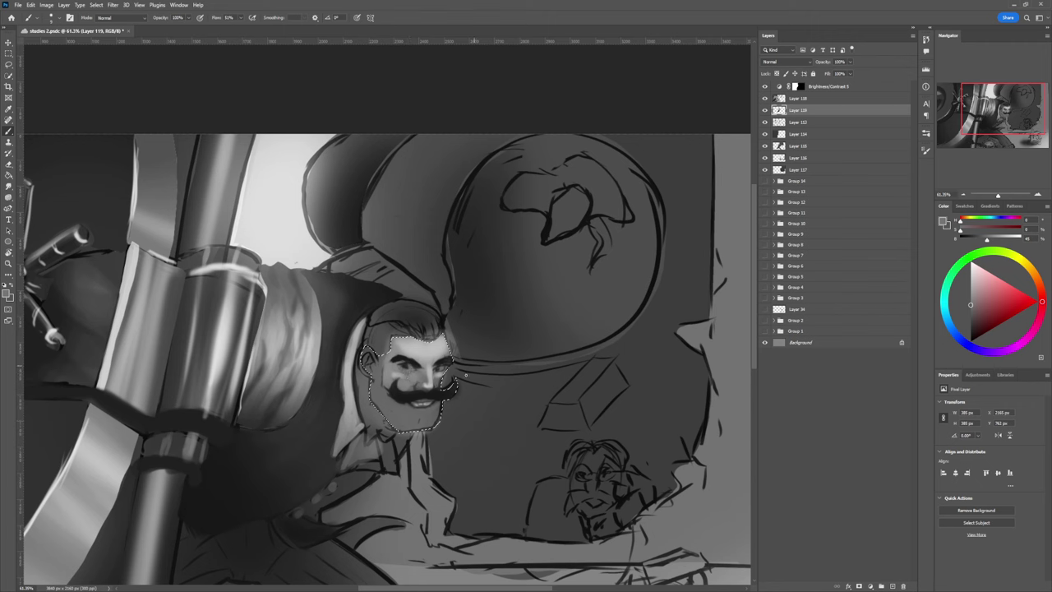
pyautogui.keyDown('alt'); pyautogui.click(406, 367); pyautogui.keyUp('alt')
pyautogui.keyDown('alt'); pyautogui.click(404, 372); pyautogui.keyUp('alt')
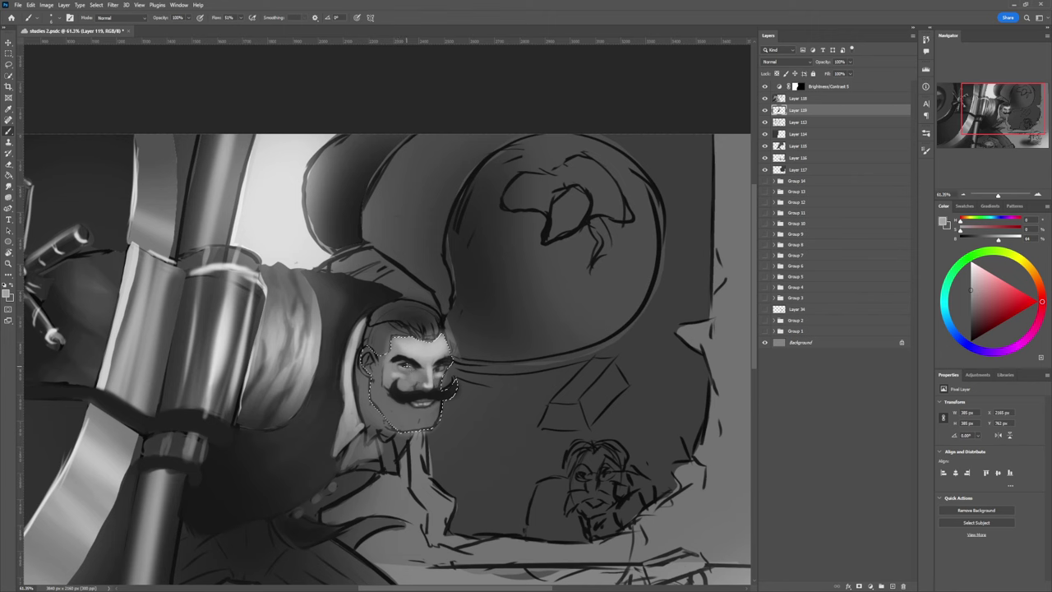
pyautogui.press('l')
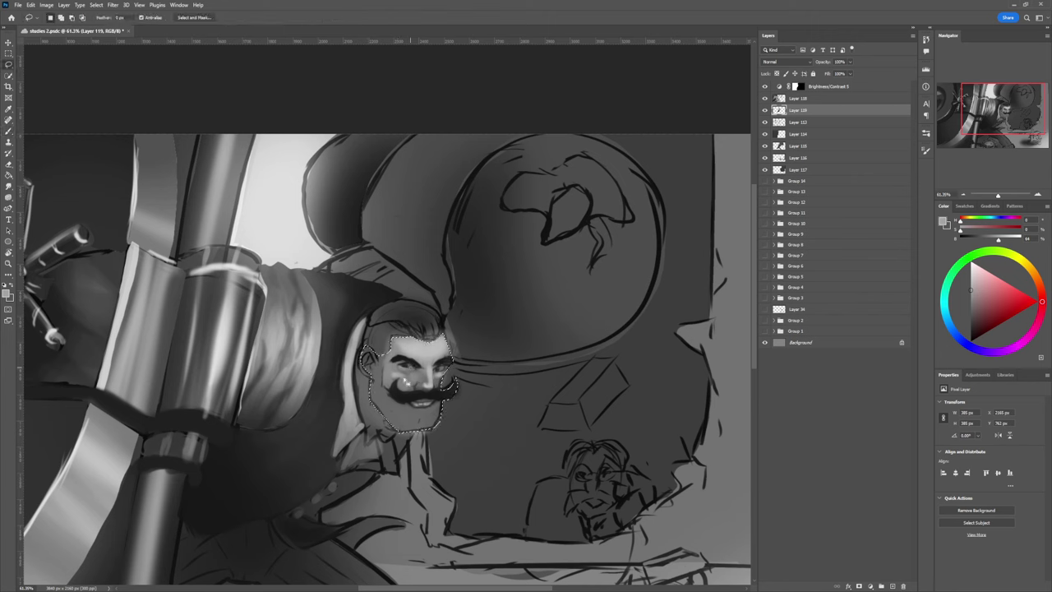
pyautogui.hotkey('ctrl', 'd')
pyautogui.press('b')
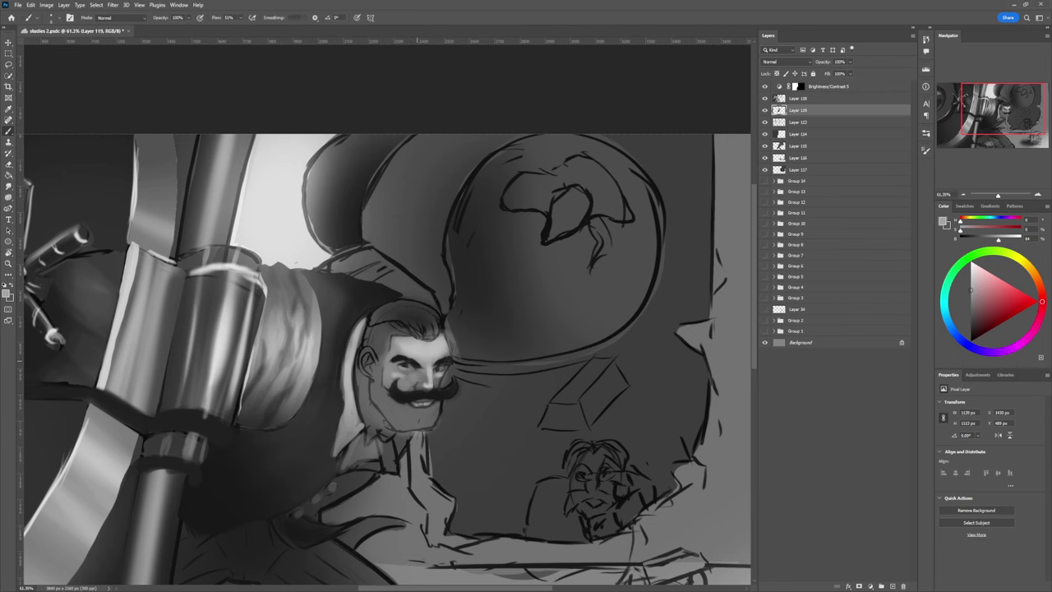
# - Refine both of the man's eyes with sampled dark and light greys using a fine brush
pyautogui.press('z')
pyautogui.moveTo(408, 378)
pyautogui.mouseDown()
pyautogui.moveTo(393, 378)
pyautogui.moveTo(436, 384)
pyautogui.moveTo(407, 362)
pyautogui.mouseUp()
pyautogui.press('b')
pyautogui.keyDown('alt'); pyautogui.click(398, 365); pyautogui.keyUp('alt')
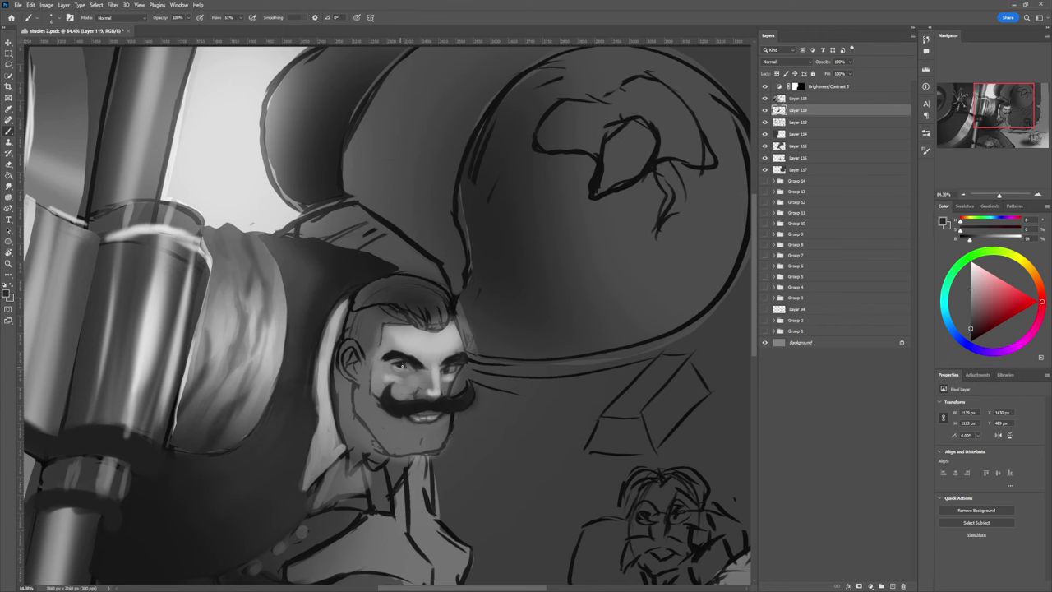
pyautogui.keyDown('alt'); pyautogui.click(397, 366); pyautogui.keyUp('alt')
pyautogui.keyDown('alt'); pyautogui.click(450, 365); pyautogui.keyUp('alt')
pyautogui.keyDown('alt'); pyautogui.click(456, 358); pyautogui.keyUp('alt')
# - Paint frown creases between the eyebrows and blend the forehead with a larger brush and sampled greys
pyautogui.press(']')
pyautogui.press(']')
pyautogui.press(']')
pyautogui.moveTo(436, 350); pyautogui.dragTo(434, 364)
pyautogui.keyDown('alt'); pyautogui.click(434, 352); pyautogui.keyUp('alt')
pyautogui.keyDown('alt'); pyautogui.click(440, 351); pyautogui.keyUp('alt')
pyautogui.keyDown('alt'); pyautogui.click(436, 350); pyautogui.keyUp('alt')
pyautogui.keyDown('alt'); pyautogui.click(405, 351); pyautogui.keyUp('alt')
pyautogui.keyDown('alt'); pyautogui.click(414, 345); pyautogui.keyUp('alt')
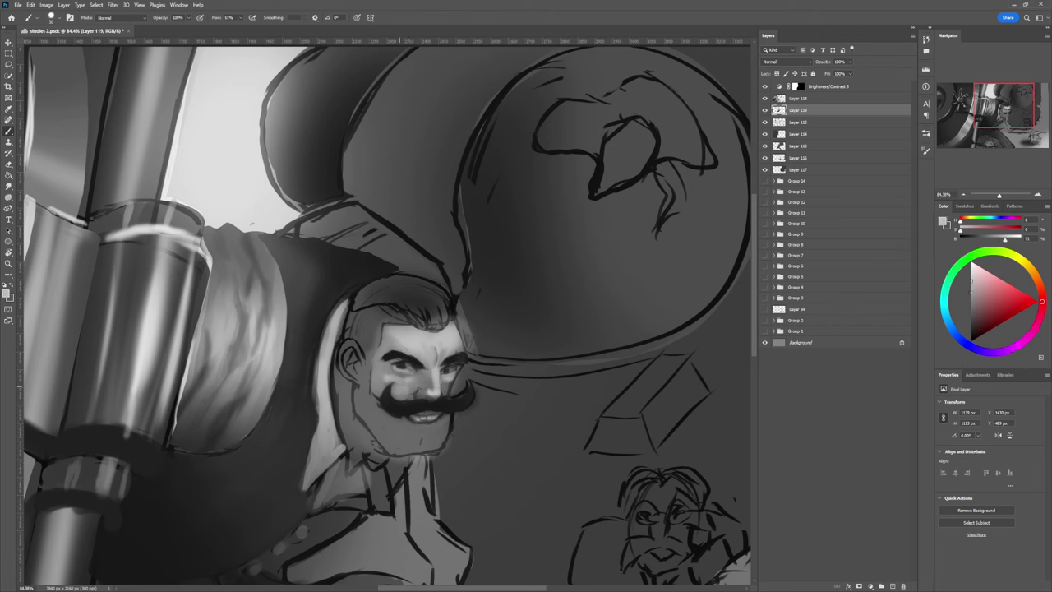
# - Shade the side of the man's nose and the adjoining cheek with sampled dark and light greys
pyautogui.keyDown('alt'); pyautogui.click(398, 388); pyautogui.keyUp('alt')
pyautogui.keyDown('alt'); pyautogui.click(415, 376); pyautogui.keyUp('alt')
pyautogui.press('[')
pyautogui.moveTo(420, 393); pyautogui.dragTo(422, 391)
pyautogui.keyDown('alt'); pyautogui.click(420, 363); pyautogui.keyUp('alt')
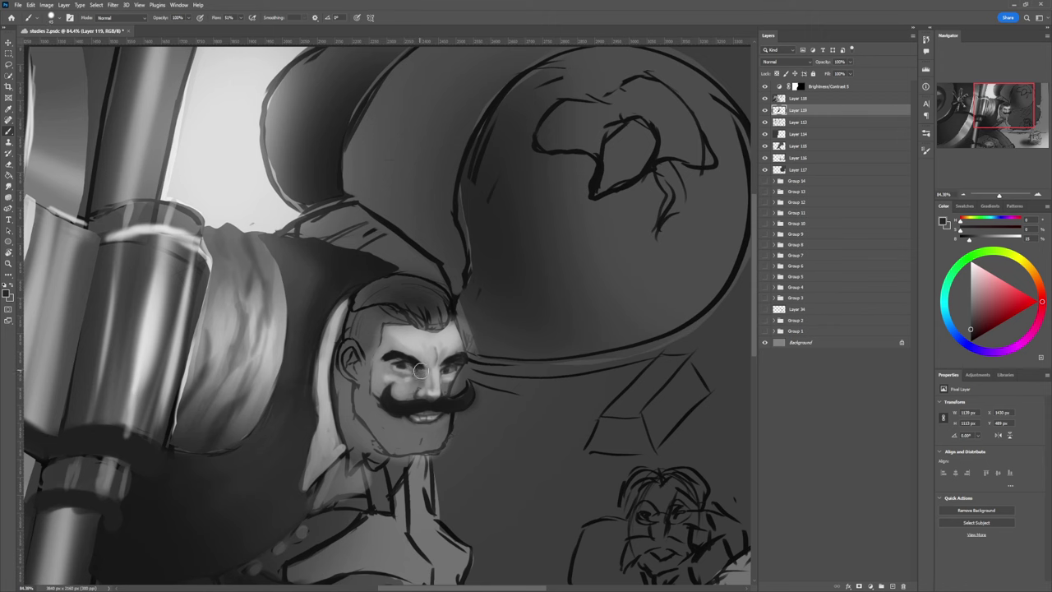
pyautogui.keyDown('alt'); pyautogui.click(420, 370); pyautogui.keyUp('alt')
pyautogui.press('[')
pyautogui.press('[')
pyautogui.press('[')
pyautogui.press(']')
pyautogui.press(']')
pyautogui.moveTo(417, 374); pyautogui.dragTo(413, 382)
# - Refine the man's near eye, its lids and the area beneath it with sampled greys and a finer brush
pyautogui.press('[')
pyautogui.press('[')
pyautogui.press('[')
pyautogui.press('[')
pyautogui.press('[')
pyautogui.press('[')
pyautogui.keyDown('alt'); pyautogui.click(407, 355); pyautogui.keyUp('alt')
pyautogui.keyDown('alt'); pyautogui.click(401, 359); pyautogui.keyUp('alt')
pyautogui.keyDown('alt'); pyautogui.click(387, 359); pyautogui.keyUp('alt')
pyautogui.keyDown('alt'); pyautogui.click(395, 361); pyautogui.keyUp('alt')
pyautogui.keyDown('alt'); pyautogui.click(410, 369); pyautogui.keyUp('alt')
pyautogui.keyDown('alt'); pyautogui.click(398, 371); pyautogui.keyUp('alt')
pyautogui.keyDown('alt'); pyautogui.click(401, 379); pyautogui.keyUp('alt')
pyautogui.keyDown('alt'); pyautogui.click(407, 371); pyautogui.keyUp('alt')
pyautogui.press('[')
pyautogui.press('[')
pyautogui.press('[')
pyautogui.press('[')
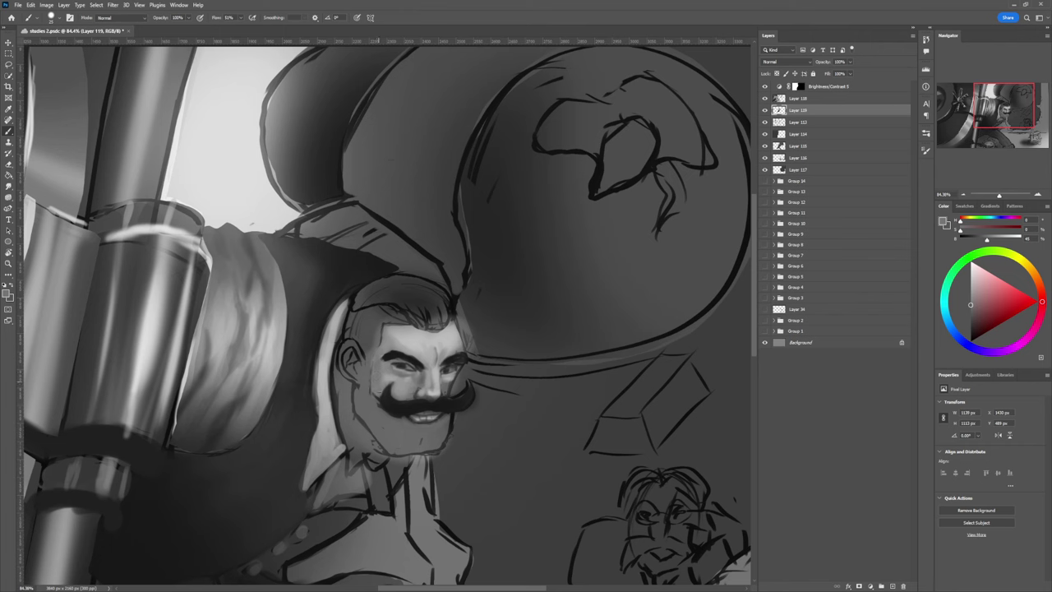
# - Blend the forehead above the near eyebrow with sampled greys and a small brush
pyautogui.moveTo(390, 344)
pyautogui.mouseDown()
pyautogui.moveTo(415, 347)
pyautogui.moveTo(400, 331)
pyautogui.moveTo(409, 331)
pyautogui.mouseUp()
pyautogui.keyDown('alt'); pyautogui.click(404, 338); pyautogui.keyUp('alt')
pyautogui.keyDown('alt'); pyautogui.click(388, 338); pyautogui.keyUp('alt')
pyautogui.press('[')
pyautogui.press('[')
pyautogui.press('[')
pyautogui.press('[')
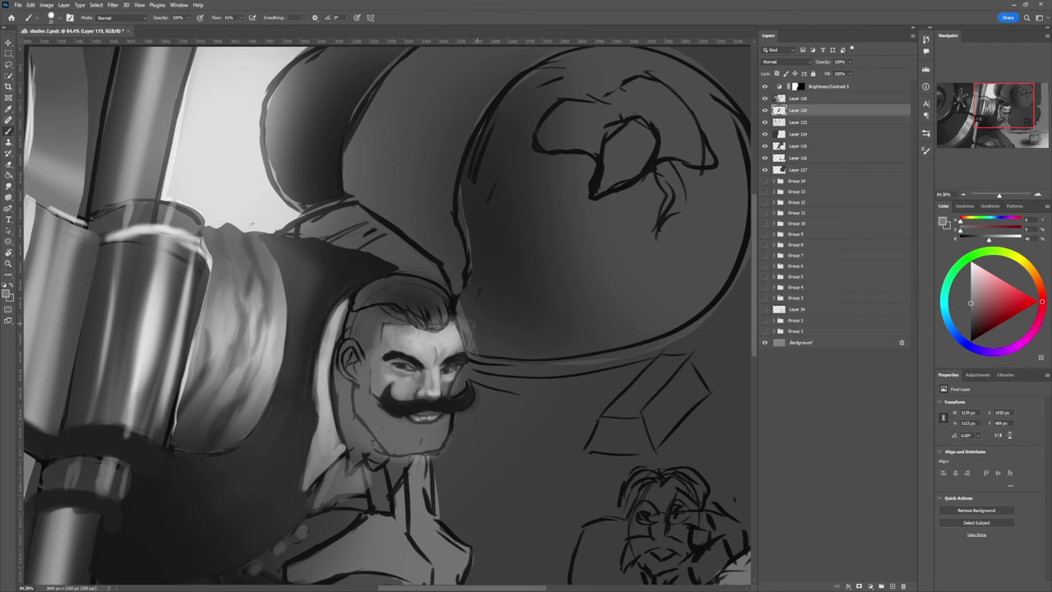
# - Shade the far side of the forehead and brow, sampling cheek greys and varying the brush size
pyautogui.click(449, 331)
pyautogui.moveTo(446, 346); pyautogui.dragTo(455, 352)
pyautogui.press('[')
pyautogui.press(']')
pyautogui.press(']')
pyautogui.press(']')
pyautogui.moveTo(458, 353); pyautogui.dragTo(455, 364)
pyautogui.keyDown('alt'); pyautogui.click(449, 383); pyautogui.keyUp('alt')
pyautogui.press('[')
pyautogui.keyDown('alt'); pyautogui.click(451, 378); pyautogui.keyUp('alt')
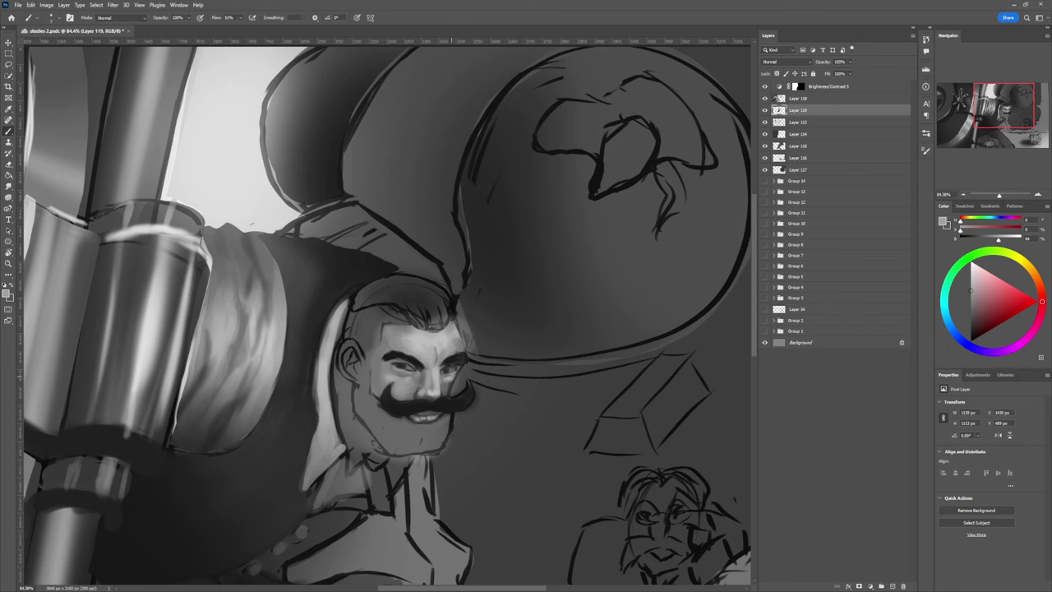
# - Blend the far cheek and the skin along the moustache's upper edge with sampled greys
pyautogui.moveTo(457, 373); pyautogui.dragTo(456, 375)
pyautogui.keyDown('alt'); pyautogui.click(460, 366); pyautogui.keyUp('alt')
pyautogui.keyDown('alt'); pyautogui.click(454, 378); pyautogui.keyUp('alt')
pyautogui.moveTo(452, 382); pyautogui.dragTo(445, 390)
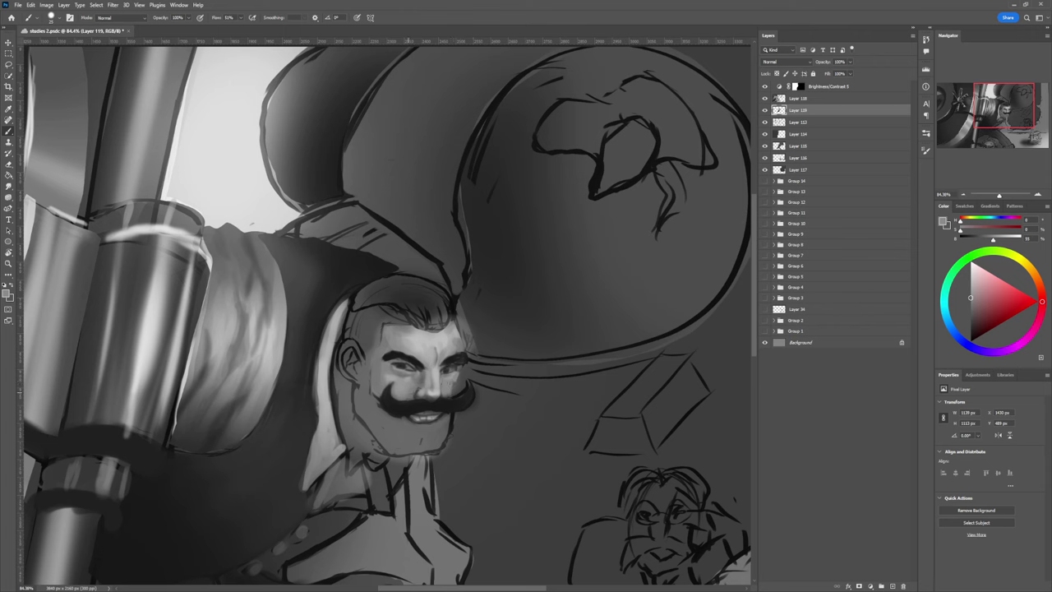
pyautogui.keyDown('alt'); pyautogui.click(426, 395); pyautogui.keyUp('alt')
pyautogui.keyDown('alt'); pyautogui.click(411, 395); pyautogui.keyUp('alt')
pyautogui.keyDown('alt'); pyautogui.click(418, 391); pyautogui.keyUp('alt')
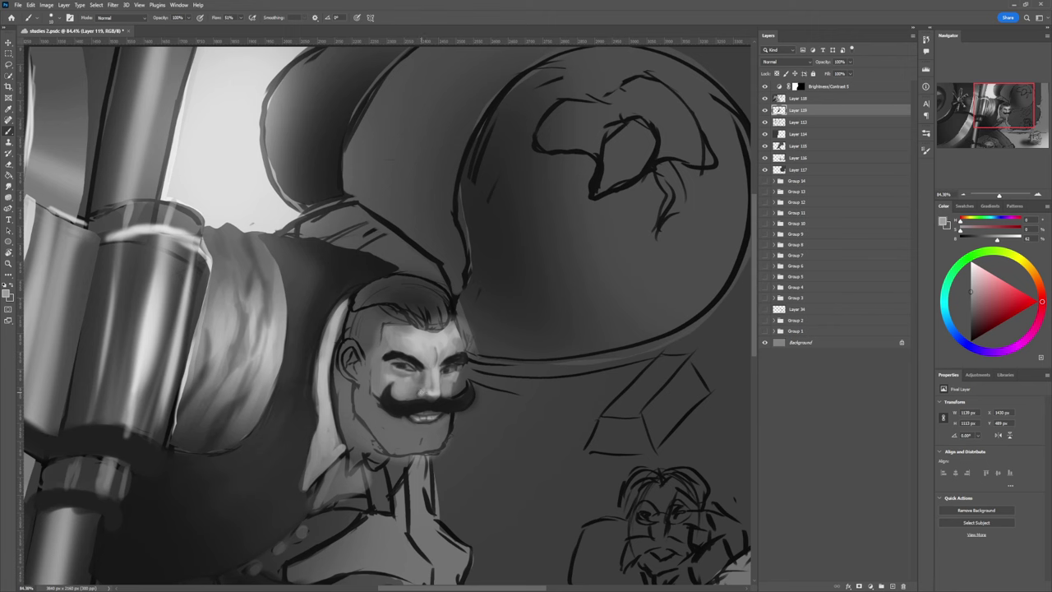
pyautogui.keyDown('alt'); pyautogui.click(419, 394); pyautogui.keyUp('alt')
# - Outline the man's jaw and chin below the moustache with a freehand lasso selection
pyautogui.press(']')
pyautogui.press(']')
pyautogui.press(']')
pyautogui.press('z')
pyautogui.moveTo(456, 374); pyautogui.dragTo(444, 340)
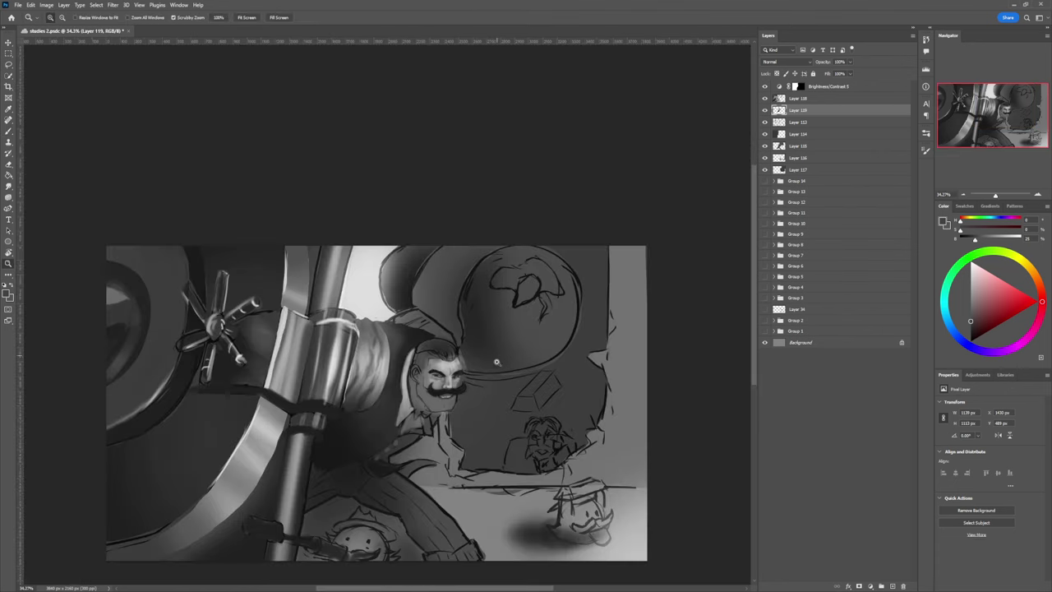
pyautogui.moveTo(442, 408); pyautogui.dragTo(459, 404)
pyautogui.scroll(4, 459, 404)
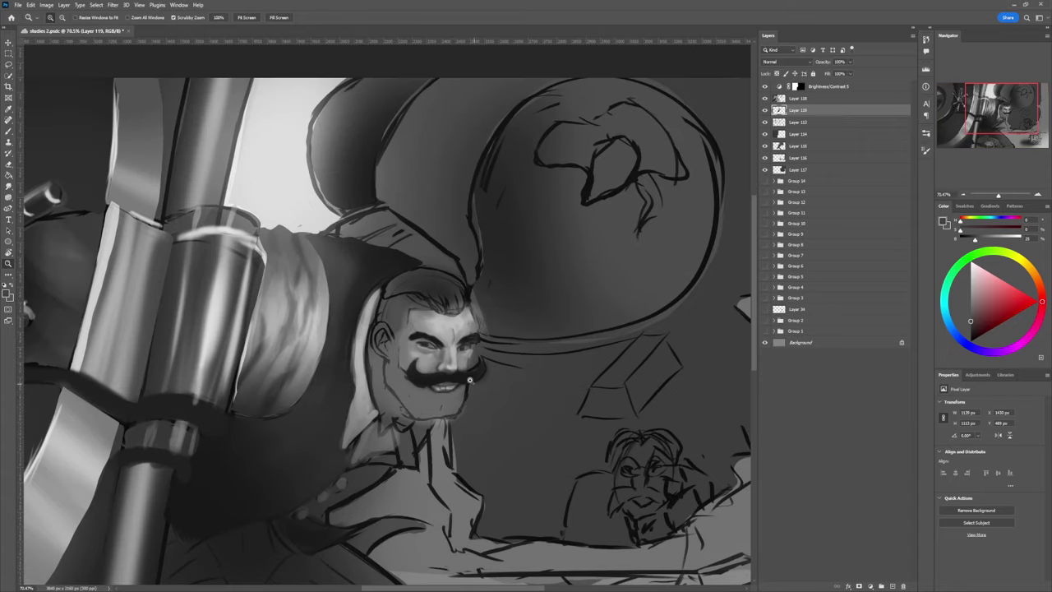
pyautogui.press('l')
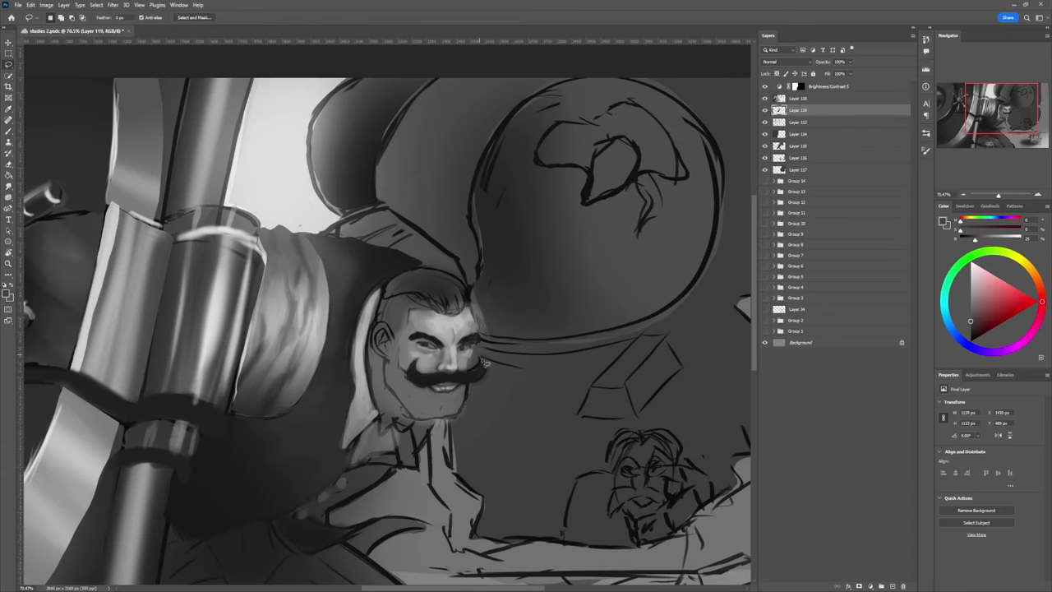
pyautogui.moveTo(469, 397)
pyautogui.mouseDown()
pyautogui.moveTo(461, 417)
pyautogui.moveTo(416, 421)
pyautogui.moveTo(382, 371)
pyautogui.moveTo(407, 370)
pyautogui.moveTo(437, 395)
pyautogui.moveTo(466, 397)
pyautogui.mouseUp()
# - Paint a dark beard tone sampled from the moustache along the selected jaw with a larger brush
pyautogui.press('b')
pyautogui.keyDown('alt'); pyautogui.click(458, 377); pyautogui.keyUp('alt')
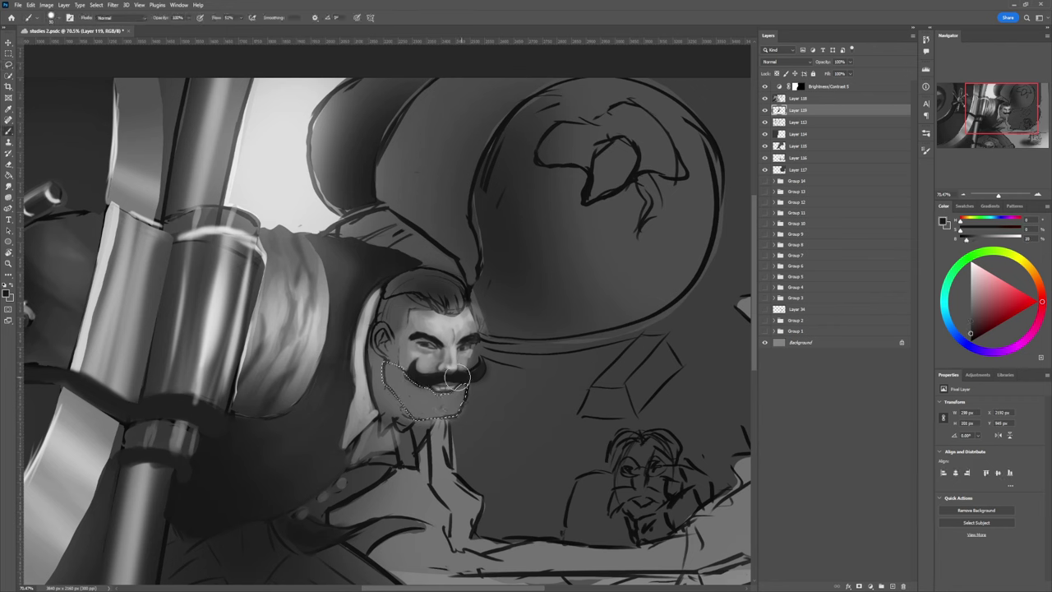
pyautogui.press(']')
pyautogui.press(']')
pyautogui.press(']')
pyautogui.moveTo(385, 383)
pyautogui.mouseDown()
pyautogui.moveTo(426, 431)
pyautogui.moveTo(394, 399)
pyautogui.moveTo(408, 416)
pyautogui.moveTo(463, 424)
pyautogui.moveTo(426, 424)
pyautogui.moveTo(469, 404)
pyautogui.mouseUp()
pyautogui.press('[')
pyautogui.press('[')
pyautogui.press('[')
pyautogui.press('[')
pyautogui.press('[')
pyautogui.press('[')
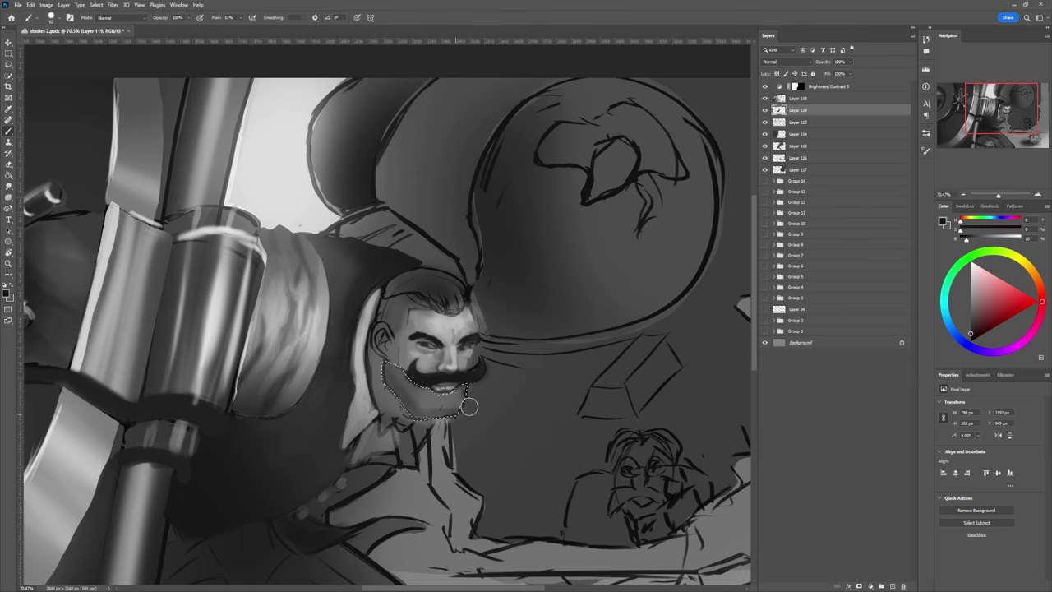
# - Paint beard shading beneath the moustache and lower lip with a smaller brush, undoing the last stroke
pyautogui.press('[')
pyautogui.press('[')
pyautogui.press('[')
pyautogui.press('[')
pyautogui.press('[')
pyautogui.press('[')
pyautogui.moveTo(415, 380); pyautogui.dragTo(418, 392)
pyautogui.moveTo(444, 394); pyautogui.dragTo(429, 400)
pyautogui.hotkey('ctrl', 'z')
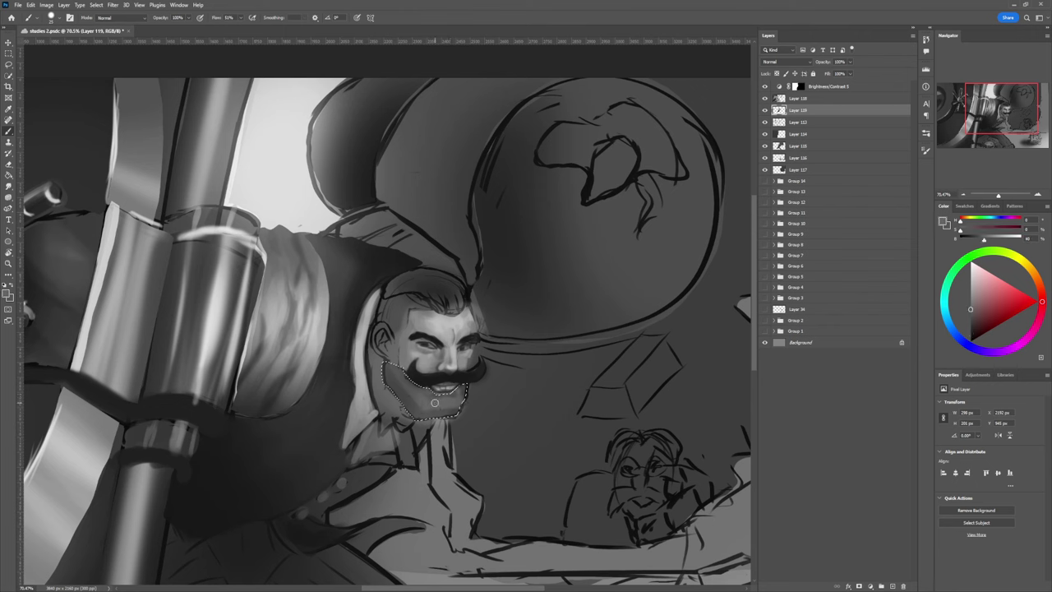
# - Blend the beard across the jaw and chin with sampled greys and a larger brush, and clear the selection
pyautogui.keyDown('alt'); pyautogui.click(419, 398); pyautogui.keyUp('alt')
pyautogui.press(']')
pyautogui.press(']')
pyautogui.press(']')
pyautogui.press(']')
pyautogui.press(']')
pyautogui.hotkey('ctrl', 'z')
pyautogui.hotkey('ctrl', 'shift', 'z')
pyautogui.keyDown('alt'); pyautogui.click(429, 406); pyautogui.keyUp('alt')
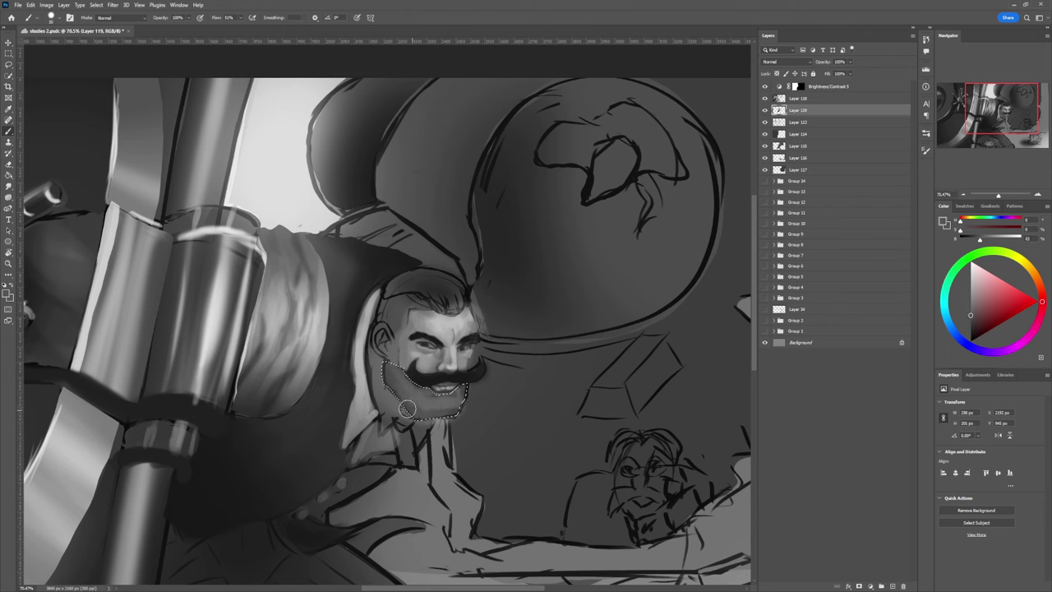
pyautogui.keyDown('alt'); pyautogui.click(423, 378); pyautogui.keyUp('alt')
pyautogui.keyDown('alt'); pyautogui.click(444, 402); pyautogui.keyUp('alt')
pyautogui.keyDown('alt'); pyautogui.click(428, 404); pyautogui.keyUp('alt')
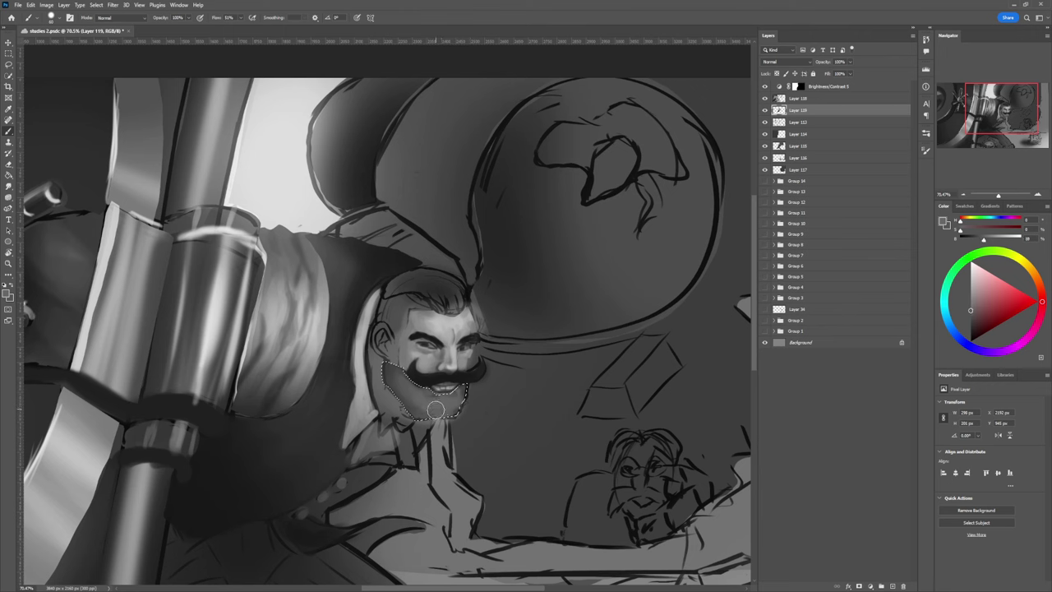
pyautogui.keyDown('alt'); pyautogui.click(435, 395); pyautogui.keyUp('alt')
pyautogui.hotkey('ctrl', 'd')
# - Blend the shaved side of the head at the temple with sampled grey, adjusting the brush size
pyautogui.press('l')
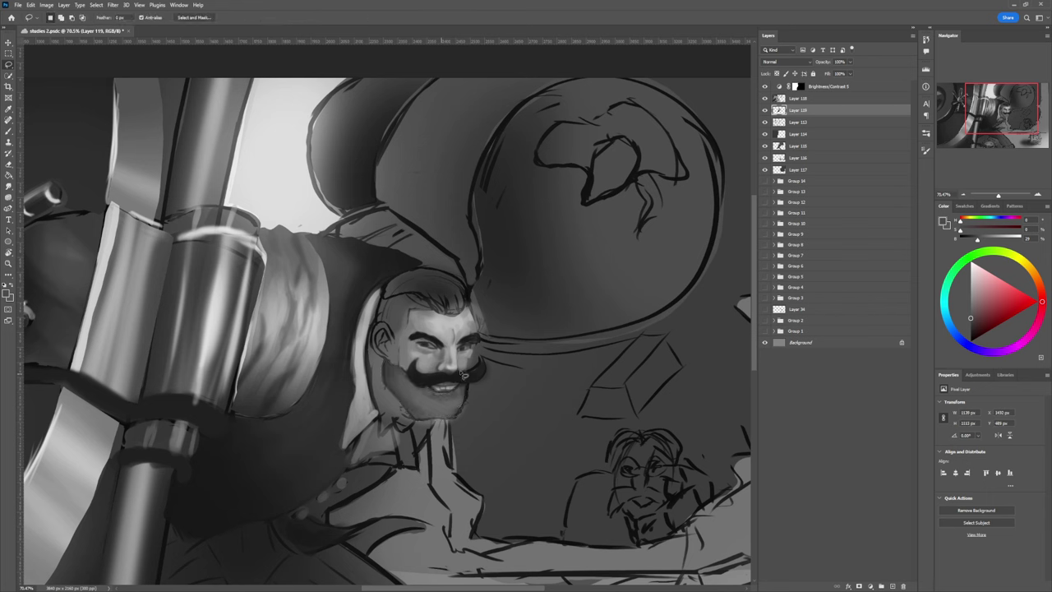
pyautogui.press('z')
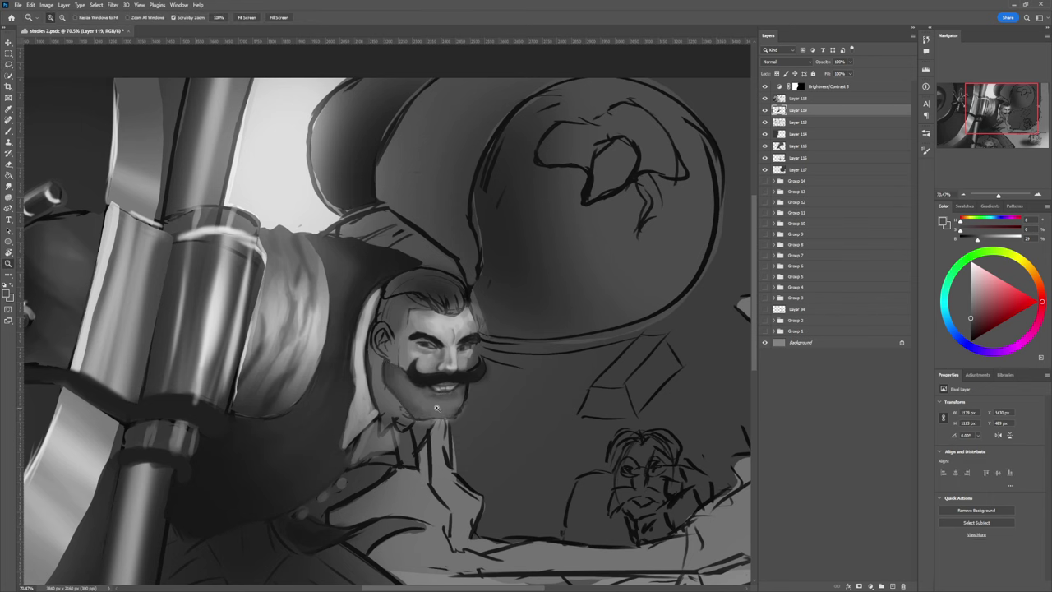
pyautogui.moveTo(438, 406); pyautogui.dragTo(393, 374)
pyautogui.scroll(4, 435, 399)
pyautogui.press('b')
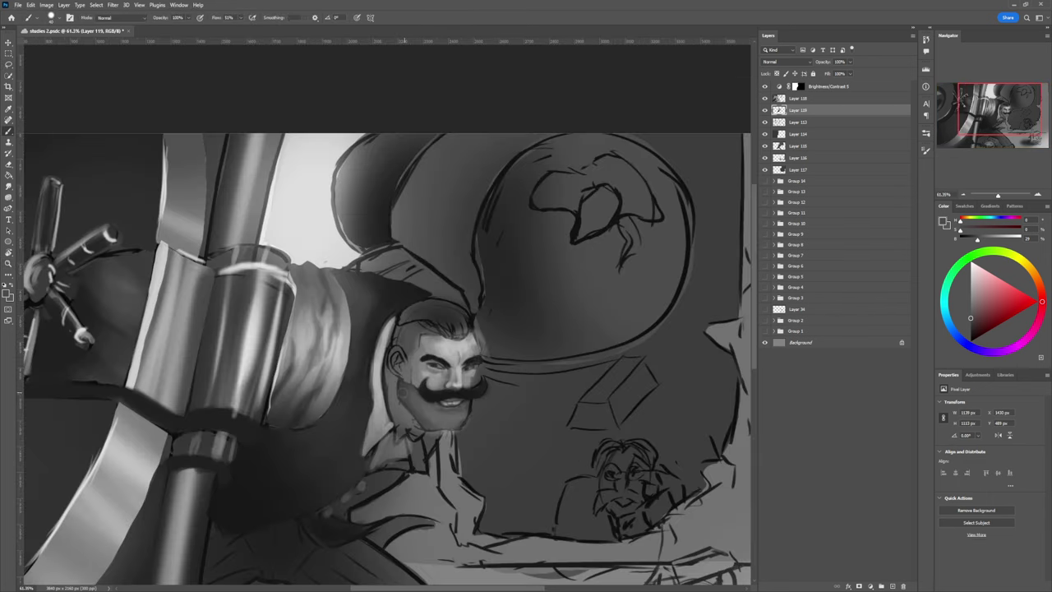
pyautogui.press('[')
pyautogui.press('[')
pyautogui.press('[')
pyautogui.press(']')
pyautogui.press(']')
pyautogui.keyDown('alt'); pyautogui.click(418, 333); pyautogui.keyUp('alt')
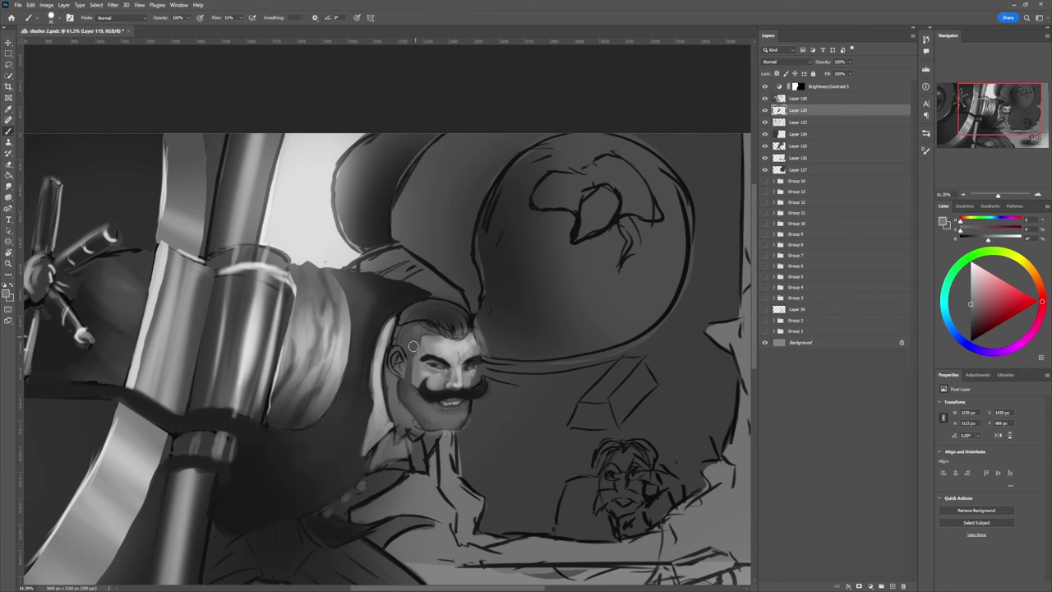
pyautogui.press('[')
pyautogui.press('[')
pyautogui.press('[')
pyautogui.press('[')
pyautogui.press('[')
pyautogui.press('[')
pyautogui.press('[')
pyautogui.press(']')
# - Fill the man's hair with a solid dark tone sampled from the moustache, from the forelock to the crown
pyautogui.keyDown('alt'); pyautogui.click(437, 393); pyautogui.keyUp('alt')
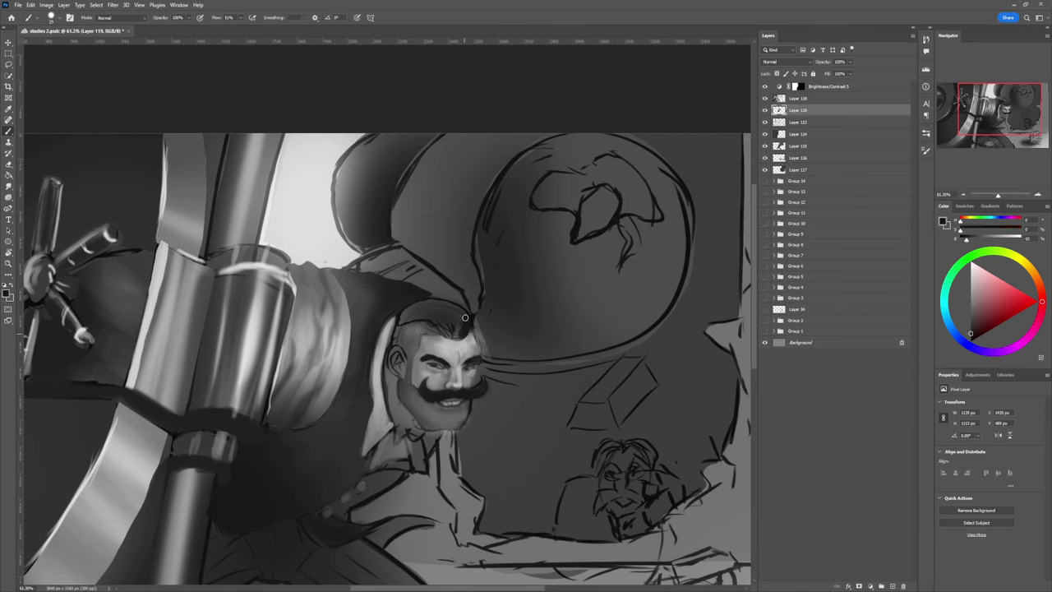
pyautogui.moveTo(464, 317)
pyautogui.mouseDown()
pyautogui.moveTo(427, 299)
pyautogui.moveTo(401, 319)
pyautogui.mouseUp()
pyautogui.moveTo(401, 321)
pyautogui.mouseDown()
pyautogui.moveTo(434, 316)
pyautogui.moveTo(462, 331)
pyautogui.moveTo(444, 334)
pyautogui.moveTo(458, 329)
pyautogui.moveTo(442, 320)
pyautogui.moveTo(459, 322)
pyautogui.moveTo(446, 318)
pyautogui.moveTo(452, 311)
pyautogui.moveTo(399, 323)
pyautogui.moveTo(404, 308)
pyautogui.mouseUp()
pyautogui.press('[')
pyautogui.press('[')
pyautogui.press('[')
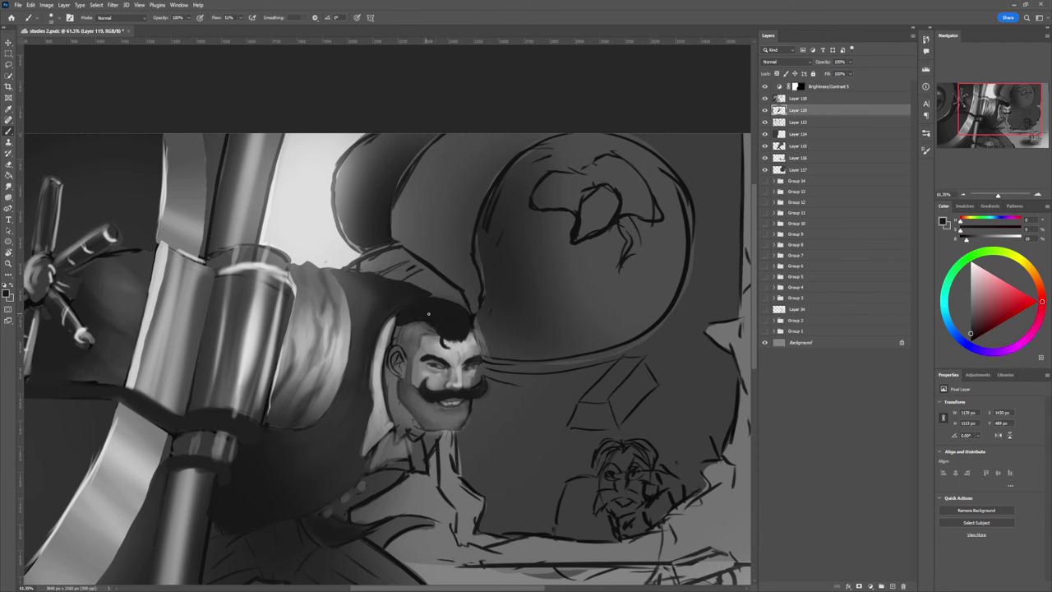
# - Clean up the side of the head with sampled greys and extend the light collar along the back of the hair
pyautogui.keyDown('alt'); pyautogui.click(411, 332); pyautogui.keyUp('alt')
pyautogui.keyDown('alt'); pyautogui.click(398, 332); pyautogui.keyUp('alt')
pyautogui.keyDown('alt'); pyautogui.click(399, 337); pyautogui.keyUp('alt')
pyautogui.moveTo(395, 343); pyautogui.dragTo(397, 332)
pyautogui.keyDown('alt'); pyautogui.click(386, 333); pyautogui.keyUp('alt')
pyautogui.moveTo(382, 317)
pyautogui.mouseDown()
pyautogui.moveTo(376, 360)
pyautogui.moveTo(386, 314)
pyautogui.moveTo(408, 302)
pyautogui.mouseUp()
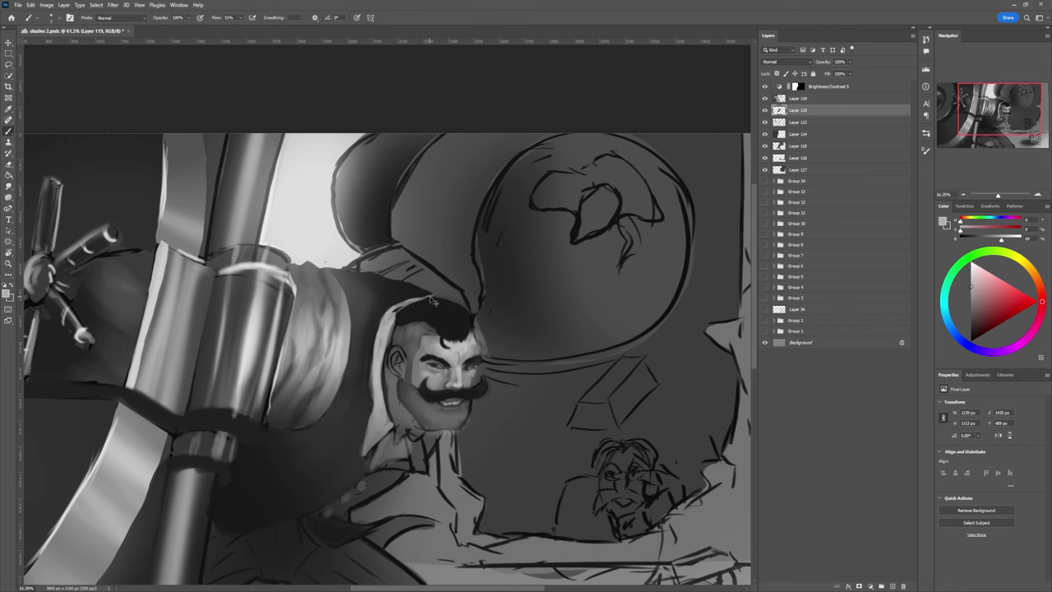
pyautogui.moveTo(430, 298)
pyautogui.mouseDown()
pyautogui.moveTo(399, 311)
pyautogui.moveTo(387, 354)
pyautogui.moveTo(390, 337)
pyautogui.mouseUp()
# - Paint fine grey highlight strands through the dark hair with a small brush
pyautogui.press('z')
pyautogui.moveTo(465, 371); pyautogui.dragTo(446, 297)
pyautogui.moveTo(445, 346)
pyautogui.mouseDown()
pyautogui.moveTo(472, 345)
pyautogui.moveTo(448, 361)
pyautogui.mouseUp()
pyautogui.press('b')
pyautogui.press(']')
pyautogui.press(']')
pyautogui.press(']')
pyautogui.press('[')
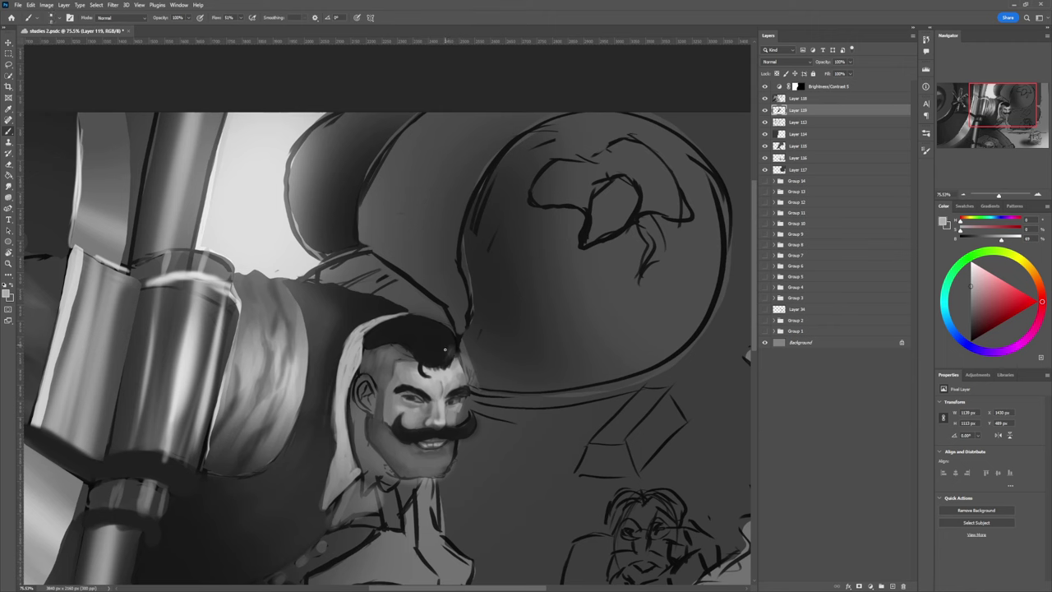
pyautogui.press(']')
pyautogui.press('[')
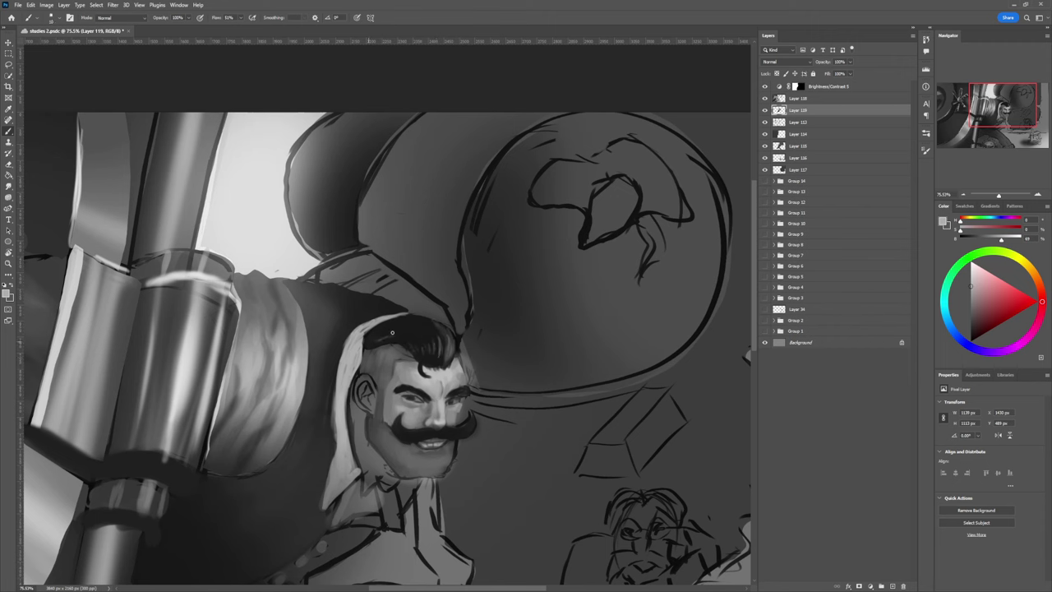
# - Try a broader light stroke along the side of the hair and undo it
pyautogui.press(']')
pyautogui.press(']')
pyautogui.press(']')
pyautogui.moveTo(369, 344); pyautogui.dragTo(390, 336)
pyautogui.hotkey('ctrl', 'z')
# - Darken the front of the hair with a sampled near-black tone and a smaller brush
pyautogui.press('[')
pyautogui.press('[')
pyautogui.press('[')
pyautogui.press('[')
pyautogui.press('[')
pyautogui.keyDown('alt'); pyautogui.click(422, 356); pyautogui.keyUp('alt')
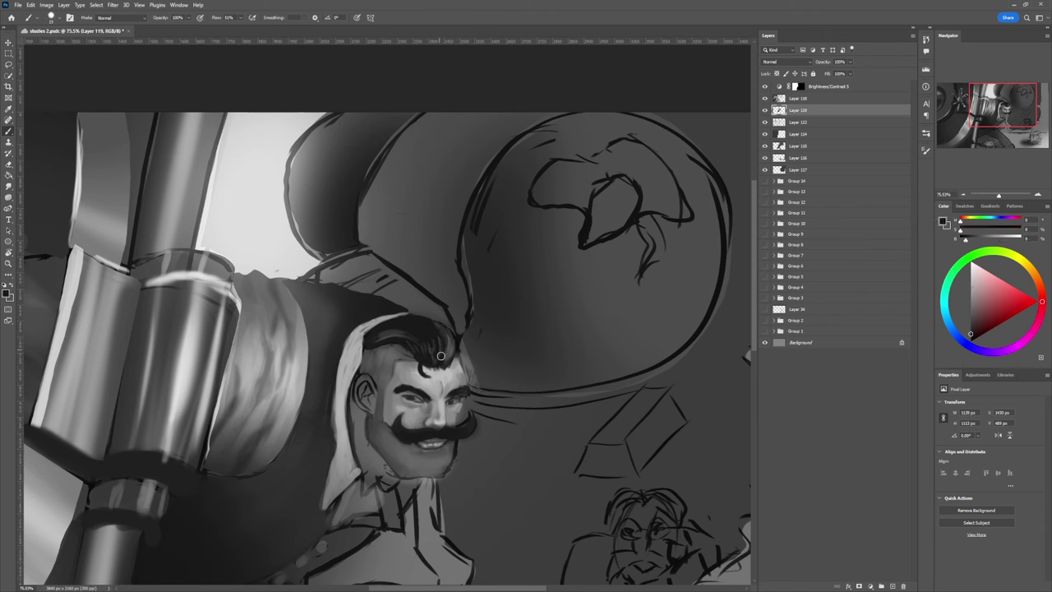
pyautogui.moveTo(450, 346); pyautogui.dragTo(448, 357)
# - Refine the hairline above the forehead with a finer brush and a sampled light skin grey
pyautogui.press('[')
pyautogui.press('[')
pyautogui.press('[')
pyautogui.keyDown('alt'); pyautogui.click(451, 371); pyautogui.keyUp('alt')
pyautogui.press('z')
pyautogui.moveTo(420, 405)
pyautogui.mouseDown()
pyautogui.moveTo(400, 359)
pyautogui.moveTo(446, 382)
pyautogui.moveTo(444, 400)
pyautogui.mouseUp()
pyautogui.press('b')
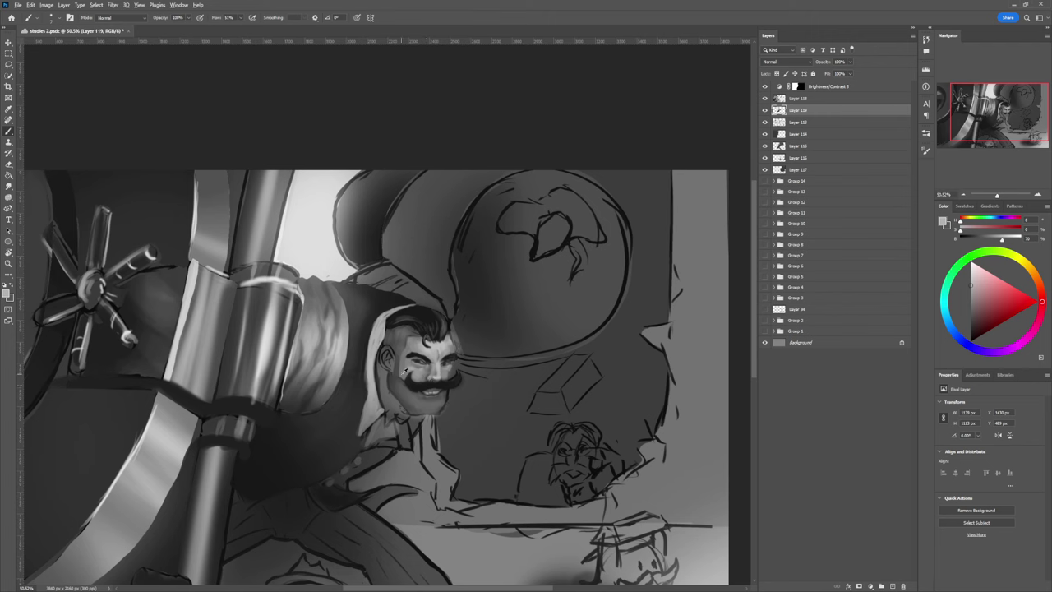
# - Darken the side of the man's face and temple with a sampled dark grey and a much larger brush
pyautogui.keyDown('alt'); pyautogui.click(403, 371); pyautogui.keyUp('alt')
pyautogui.keyDown('alt'); pyautogui.click(402, 372); pyautogui.keyUp('alt')
pyautogui.press(']')
pyautogui.press(']')
pyautogui.press(']')
pyautogui.press(']')
pyautogui.press(']')
pyautogui.press(']')
pyautogui.press(']')
pyautogui.press(']')
pyautogui.moveTo(401, 378); pyautogui.dragTo(403, 366)
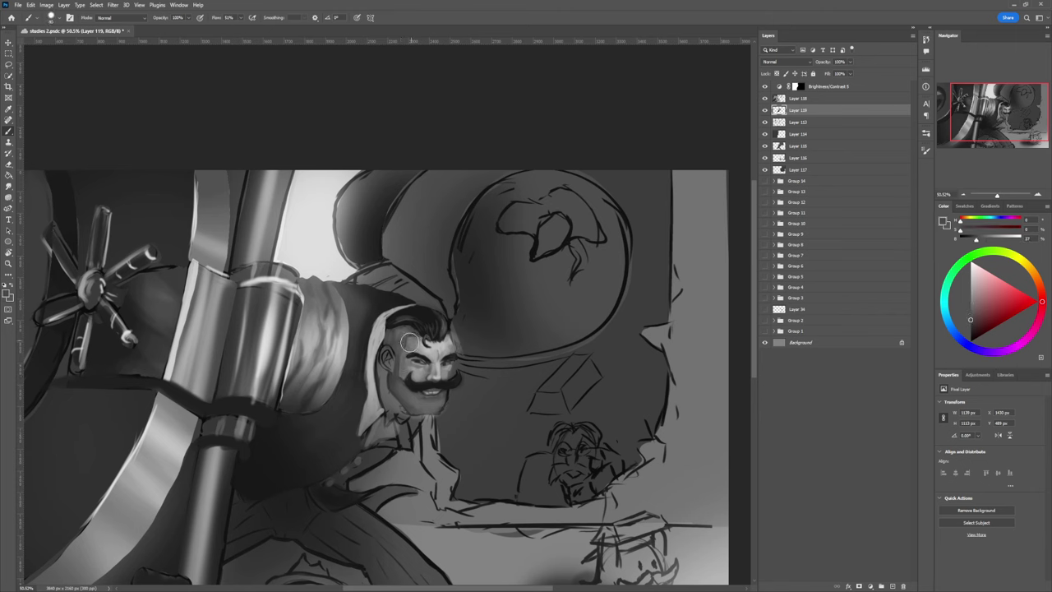
# - Deepen the side hair and sideburn down toward the beard with near-black and sampled tones, using a smaller brush
pyautogui.click(972, 332)
pyautogui.click(971, 334)
pyautogui.press('[')
pyautogui.press('[')
pyautogui.press('[')
pyautogui.press('[')
pyautogui.press('[')
pyautogui.press('[')
pyautogui.press('[')
pyautogui.press('[')
pyautogui.press('[')
pyautogui.press(']')
pyautogui.press('[')
pyautogui.press(']')
pyautogui.keyDown('alt'); pyautogui.click(425, 361); pyautogui.keyUp('alt')
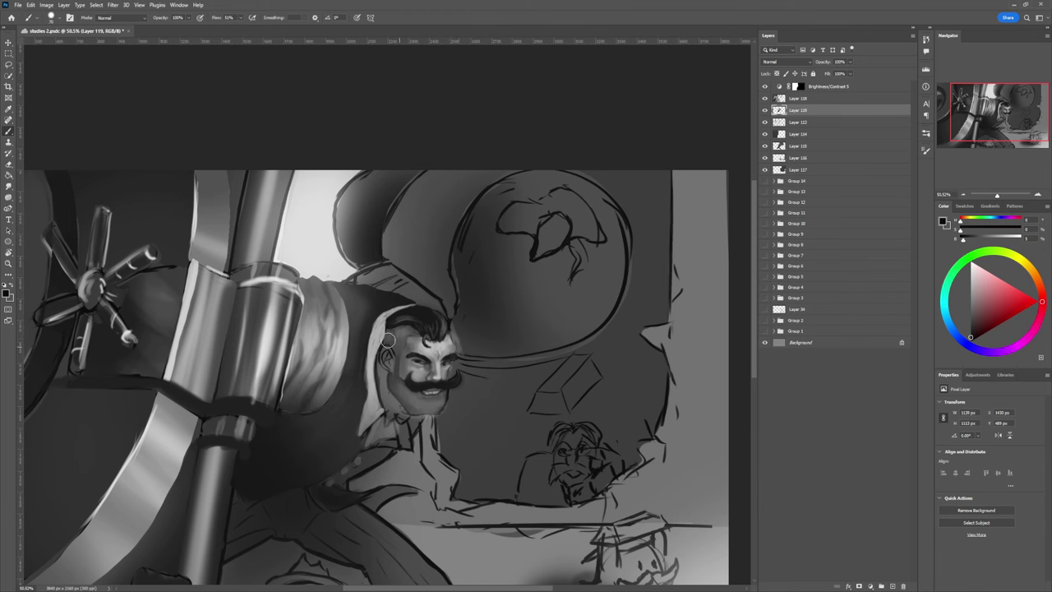
pyautogui.moveTo(404, 354); pyautogui.dragTo(408, 406)
# - Lasso the man's bent trouser leg and cover its sketch lines with a sampled near-black tone and a broader brush
pyautogui.press('z')
pyautogui.moveTo(446, 410); pyautogui.dragTo(354, 408)
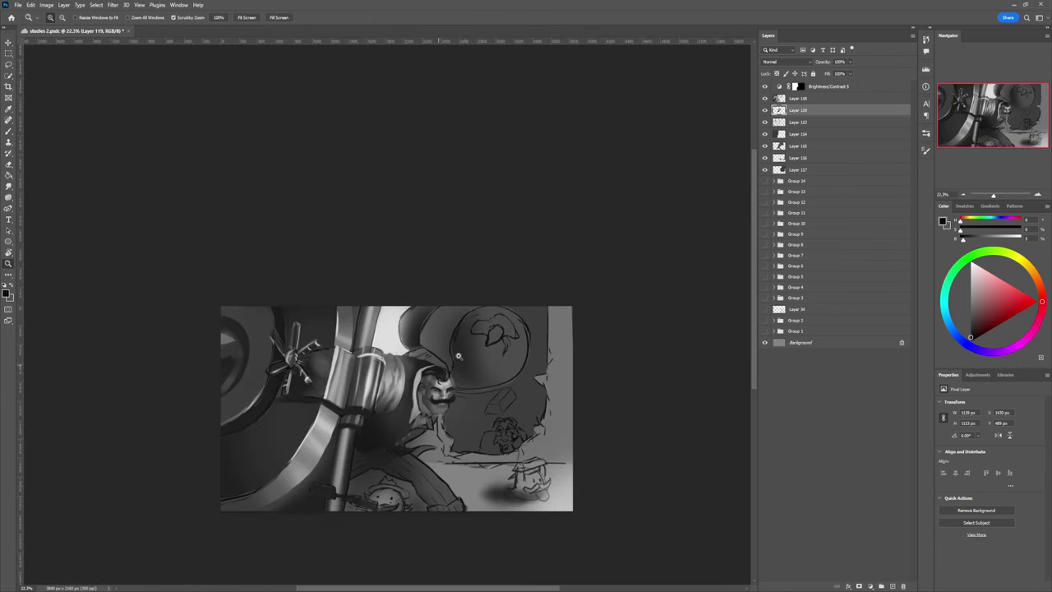
pyautogui.moveTo(431, 427); pyautogui.dragTo(487, 371)
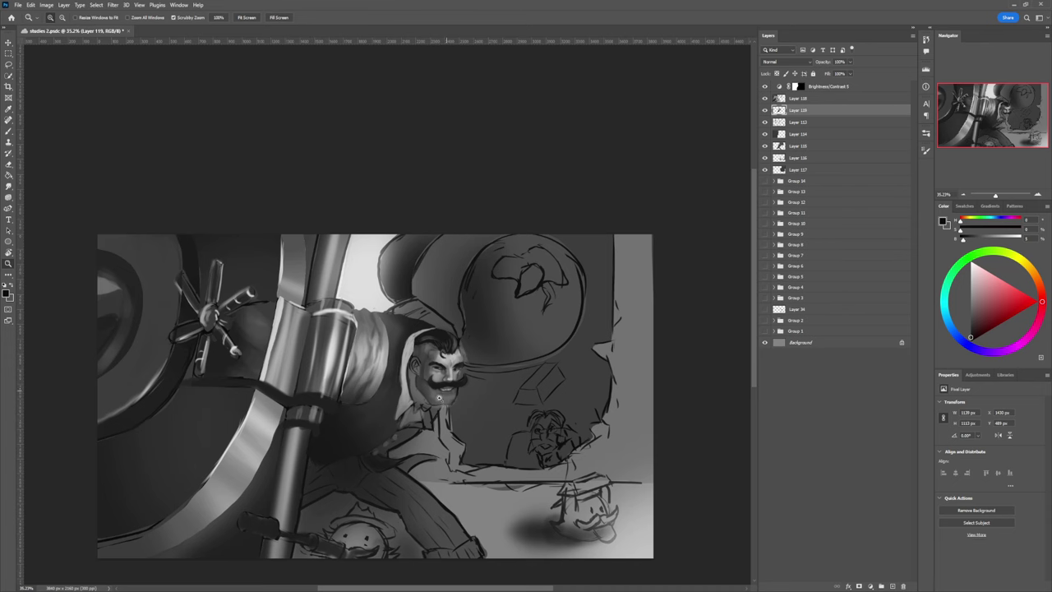
pyautogui.moveTo(452, 428); pyautogui.dragTo(401, 425)
pyautogui.scroll(2, 438, 513)
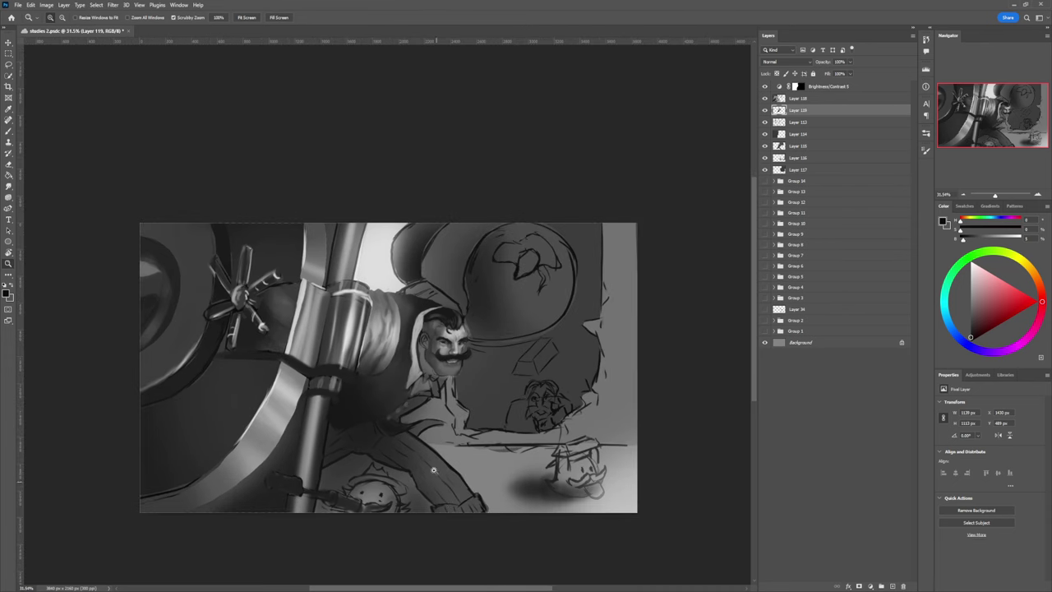
pyautogui.press('l')
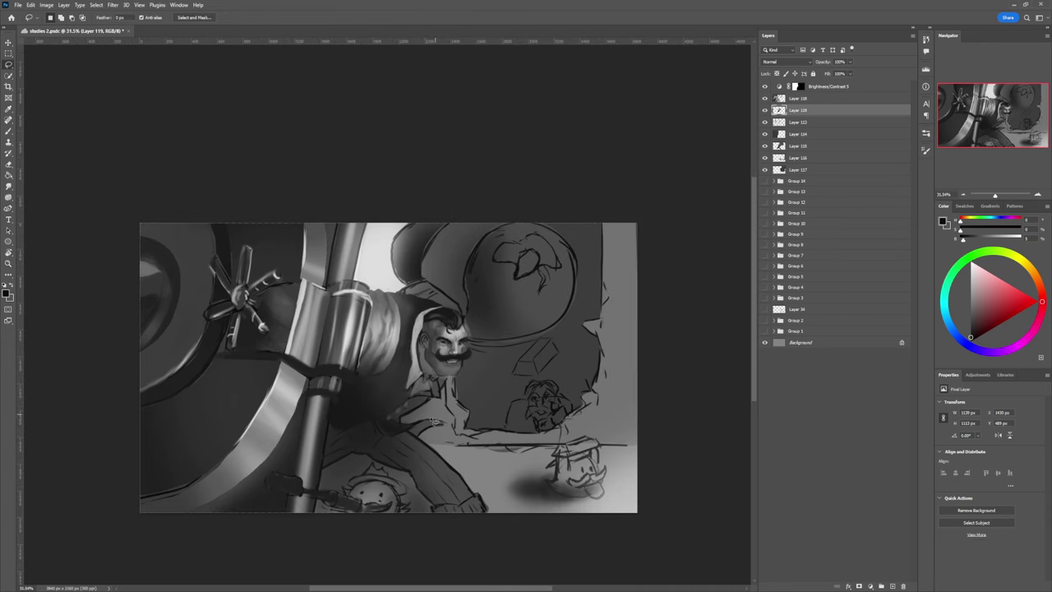
pyautogui.moveTo(409, 430)
pyautogui.mouseDown()
pyautogui.moveTo(477, 499)
pyautogui.moveTo(436, 511)
pyautogui.moveTo(403, 472)
pyautogui.moveTo(376, 465)
pyautogui.moveTo(378, 439)
pyautogui.moveTo(413, 433)
pyautogui.mouseUp()
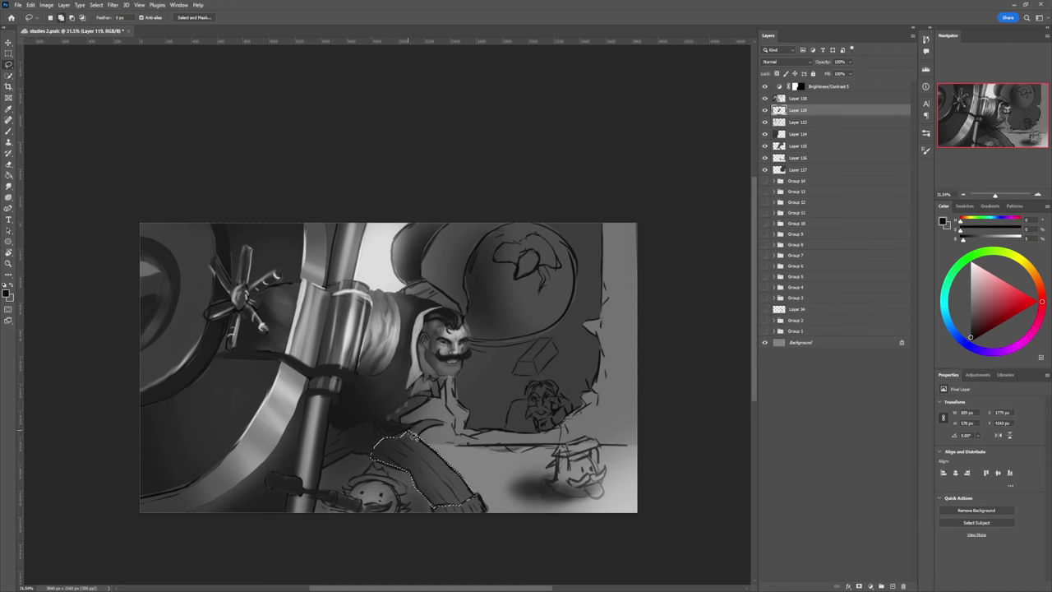
pyautogui.press('b')
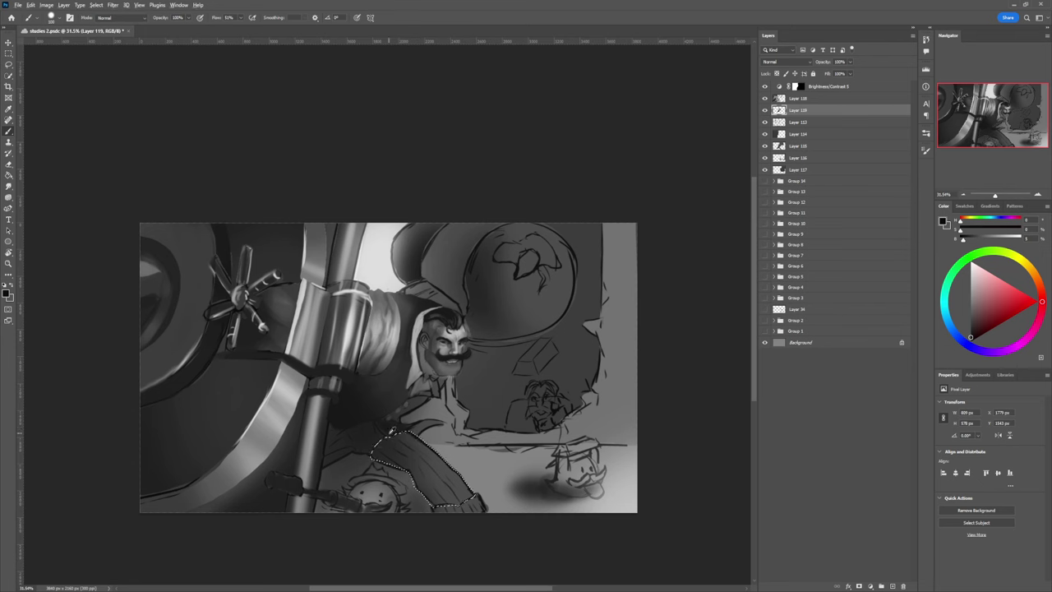
pyautogui.keyDown('alt'); pyautogui.click(393, 431); pyautogui.keyUp('alt')
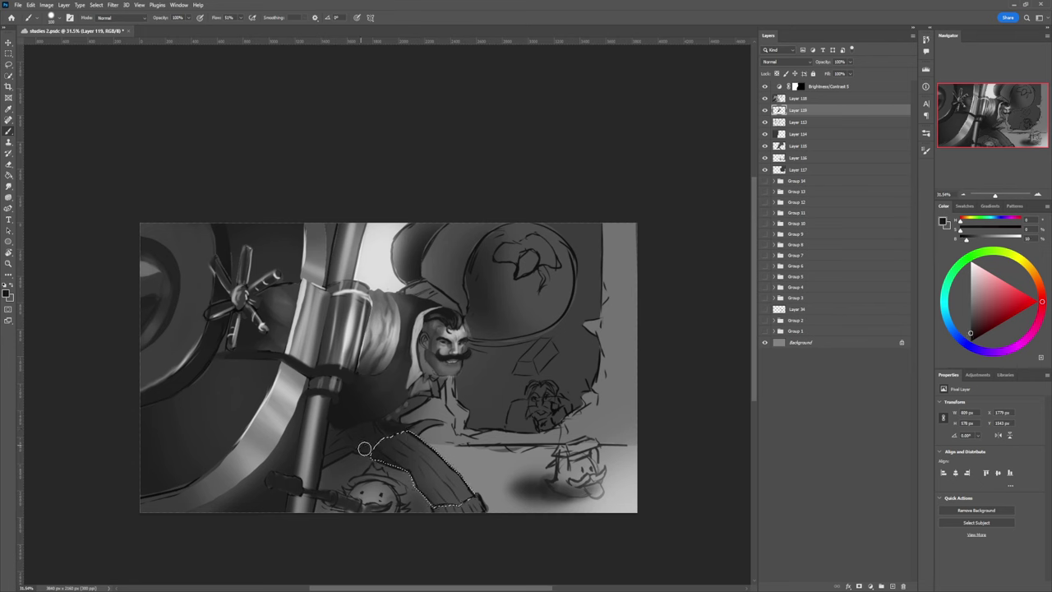
pyautogui.press(']')
pyautogui.press(']')
pyautogui.press(']')
pyautogui.moveTo(377, 452); pyautogui.dragTo(422, 479)
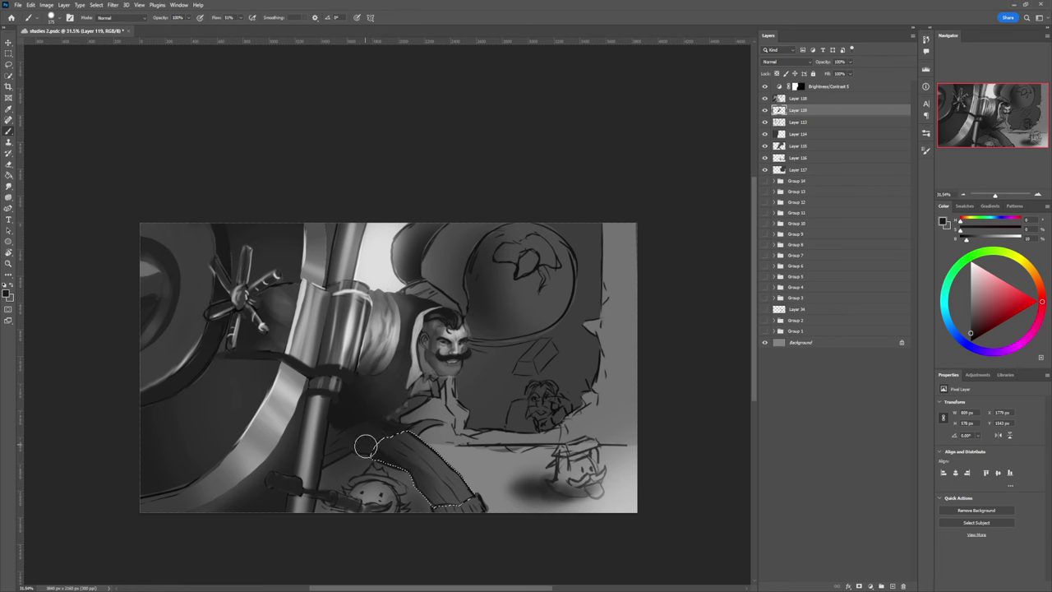
pyautogui.moveTo(366, 446)
pyautogui.mouseDown()
pyautogui.moveTo(444, 515)
pyautogui.moveTo(392, 456)
pyautogui.moveTo(388, 427)
pyautogui.moveTo(437, 450)
pyautogui.mouseUp()
# - Add a soft light grey highlight on the knee, and shade the lower leg with a smaller brush and sampled dark tone
pyautogui.keyDown('alt'); pyautogui.click(505, 409); pyautogui.keyUp('alt')
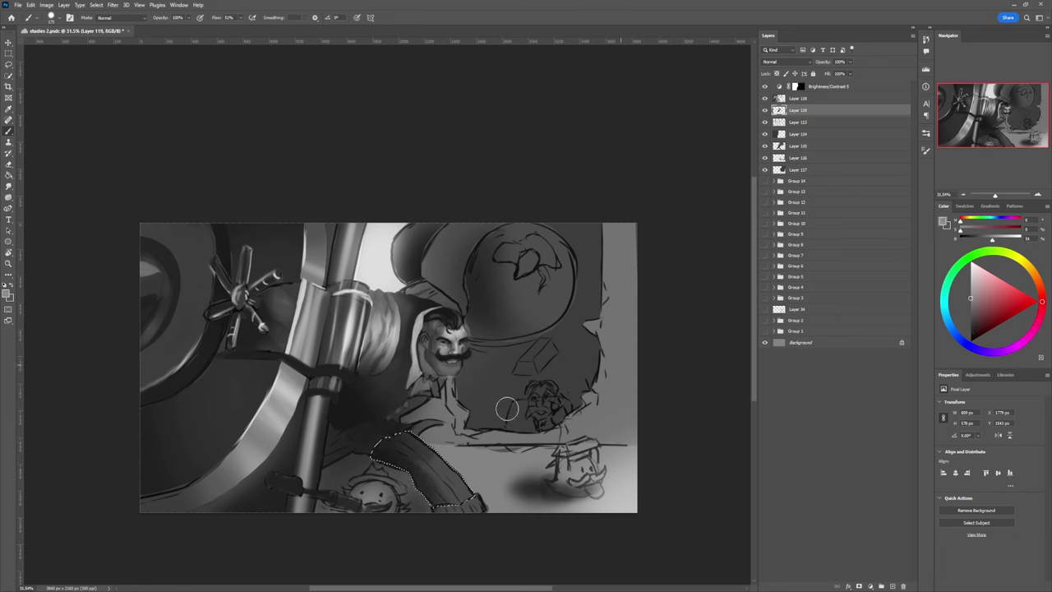
pyautogui.moveTo(426, 449)
pyautogui.mouseDown()
pyautogui.moveTo(432, 463)
pyautogui.moveTo(416, 455)
pyautogui.moveTo(438, 461)
pyautogui.moveTo(429, 466)
pyautogui.mouseUp()
pyautogui.press('[')
pyautogui.press('[')
pyautogui.press('[')
pyautogui.press('[')
pyautogui.press('[')
pyautogui.press('[')
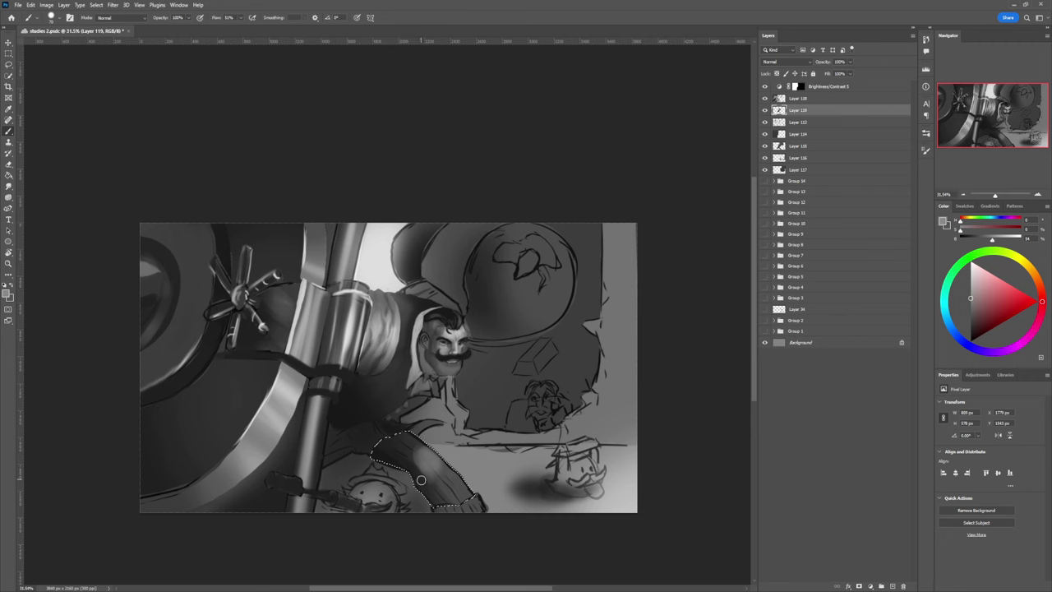
pyautogui.keyDown('alt'); pyautogui.click(421, 479); pyautogui.keyUp('alt')
pyautogui.moveTo(469, 505)
pyautogui.mouseDown()
pyautogui.moveTo(477, 501)
pyautogui.moveTo(437, 486)
pyautogui.moveTo(453, 491)
pyautogui.mouseUp()
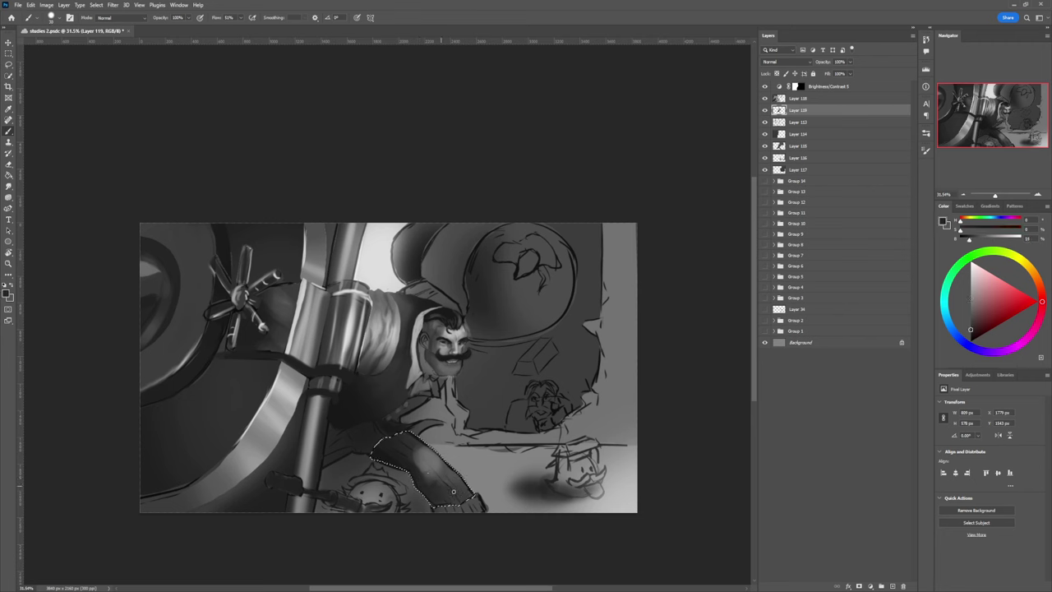
# - Blend the knee highlight into the trouser shadows using greys sampled from the leg
pyautogui.keyDown('alt'); pyautogui.click(414, 442); pyautogui.keyUp('alt')
pyautogui.press(']')
pyautogui.press(']')
pyautogui.press(']')
pyautogui.keyDown('alt'); pyautogui.click(429, 454); pyautogui.keyUp('alt')
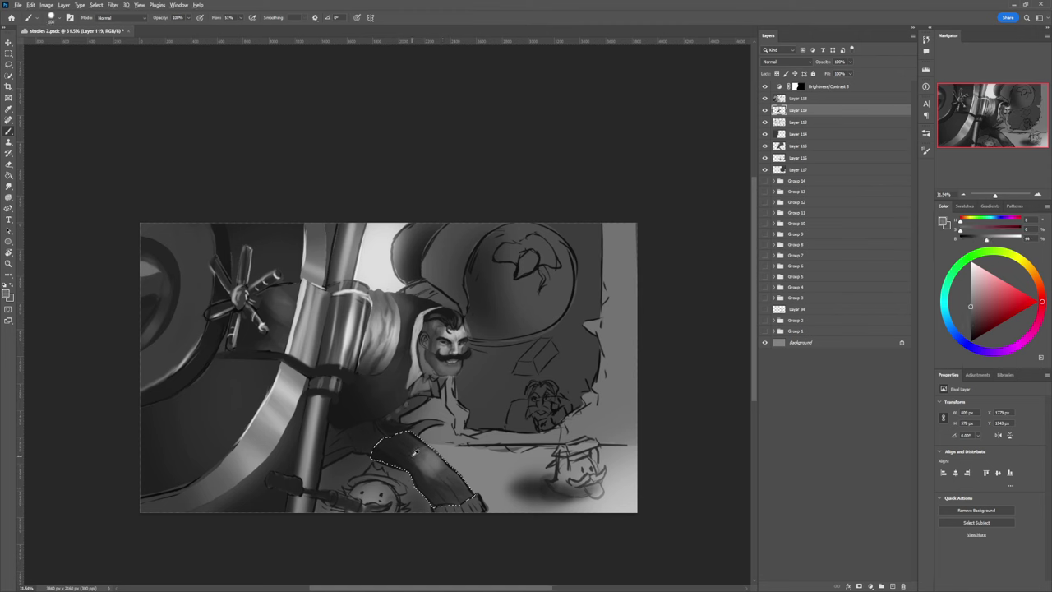
pyautogui.keyDown('alt'); pyautogui.click(415, 449); pyautogui.keyUp('alt')
pyautogui.moveTo(428, 480)
pyautogui.mouseDown()
pyautogui.moveTo(447, 467)
pyautogui.moveTo(433, 475)
pyautogui.mouseUp()
pyautogui.keyDown('alt'); pyautogui.click(420, 467); pyautogui.keyUp('alt')
pyautogui.keyDown('alt'); pyautogui.click(420, 468); pyautogui.keyUp('alt')
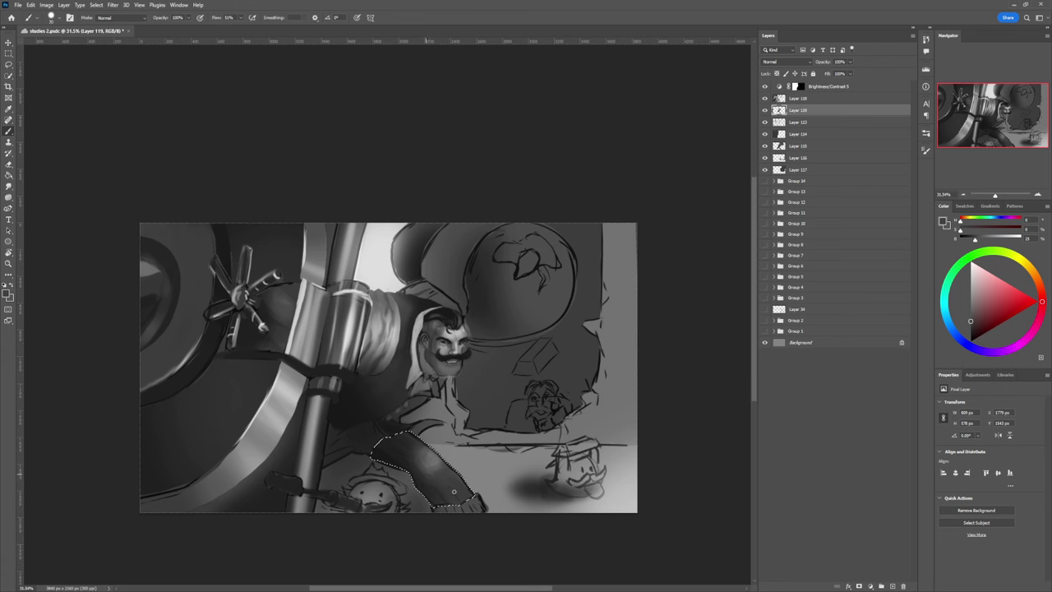
pyautogui.keyDown('alt'); pyautogui.click(420, 476); pyautogui.keyUp('alt')
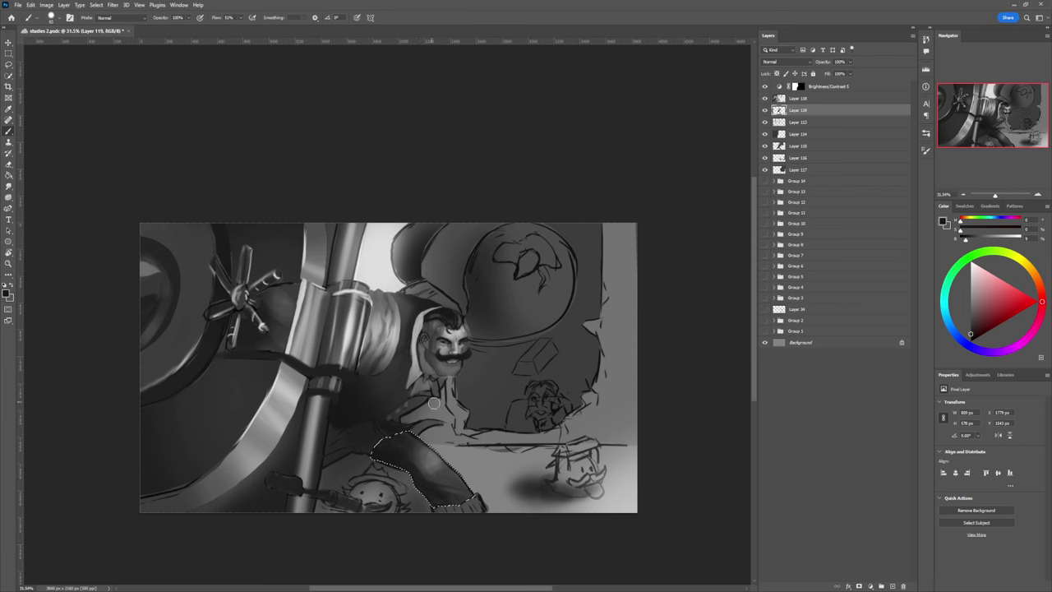
# - Paint thin stripes along the trouser leg in mid grey with a small brush, and clear the selection
pyautogui.click(971, 302)
pyautogui.press('[')
pyautogui.press('[')
pyautogui.press('[')
pyautogui.press('[')
pyautogui.press('[')
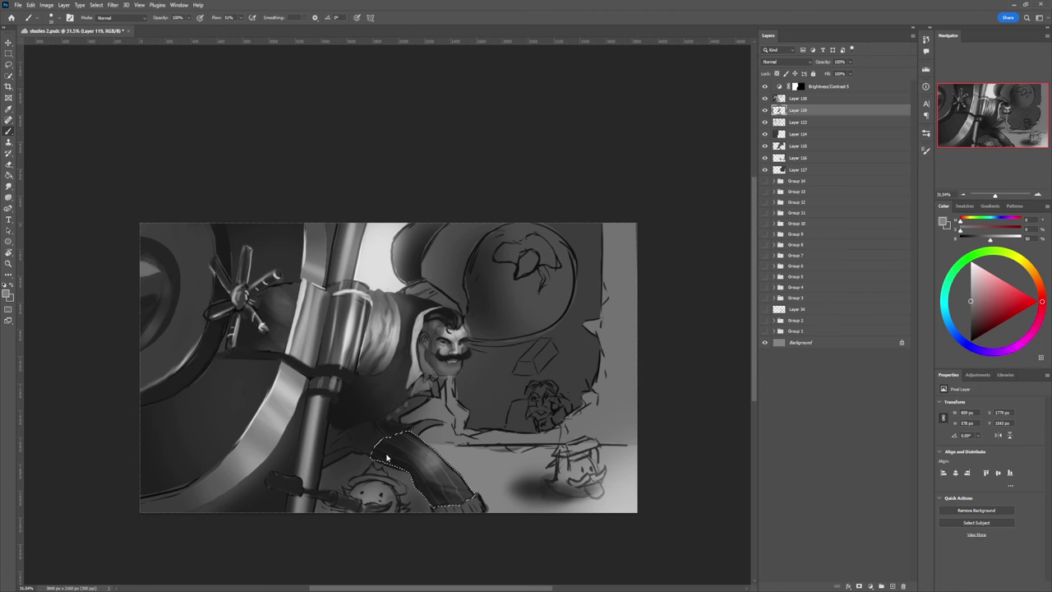
pyautogui.press('l')
pyautogui.hotkey('ctrl', 'd')
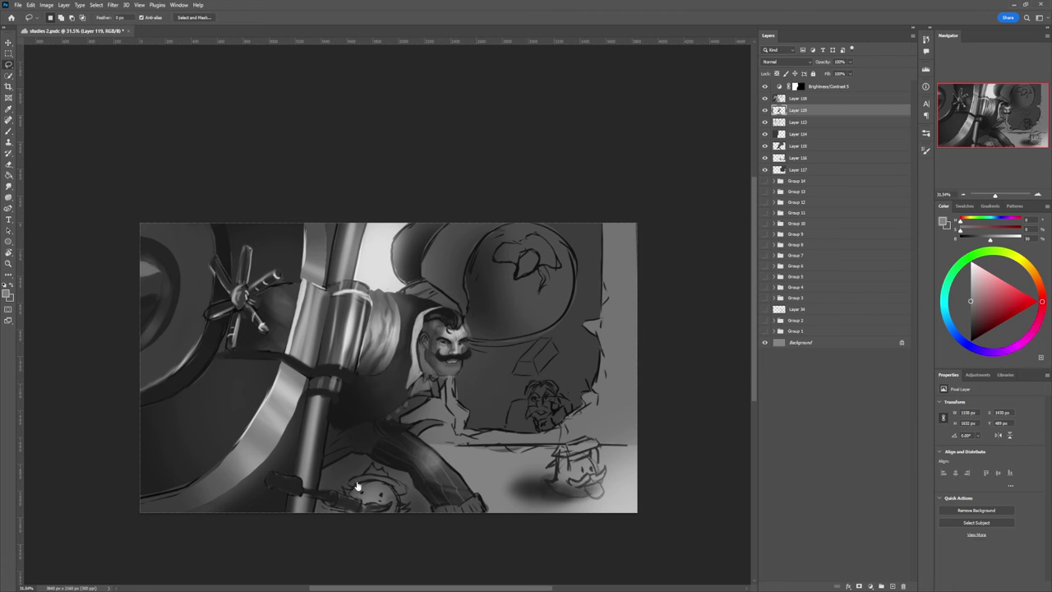
# - Lasso the hip area above the bent leg, paint it near-black with a large brush, and clear the selection
pyautogui.scroll(-3, 357, 486)
pyautogui.scroll(2, 403, 477)
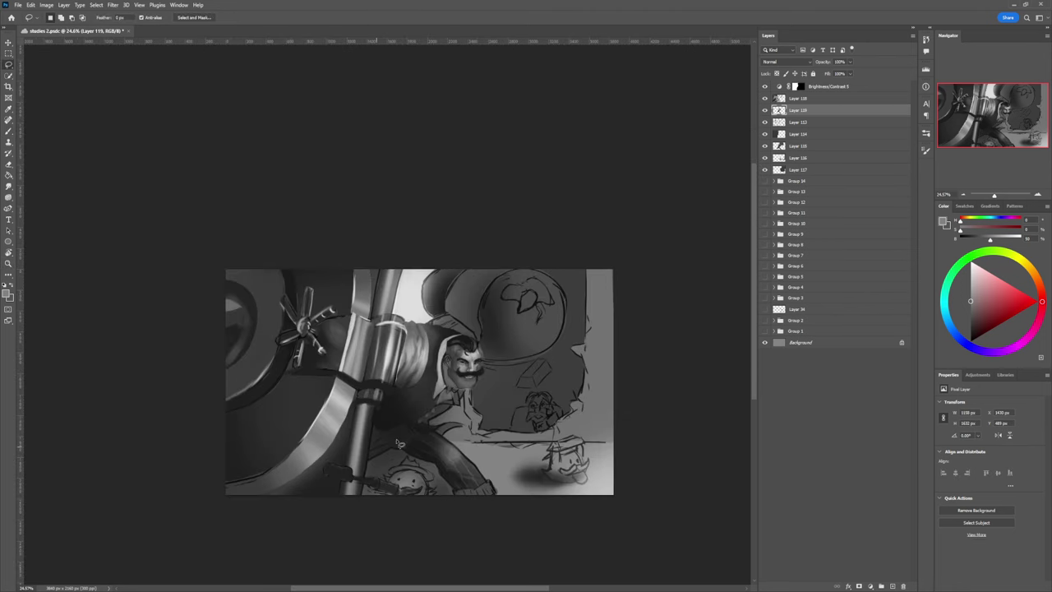
pyautogui.moveTo(399, 444)
pyautogui.mouseDown()
pyautogui.moveTo(423, 437)
pyautogui.moveTo(403, 453)
pyautogui.moveTo(393, 428)
pyautogui.moveTo(417, 433)
pyautogui.mouseUp()
pyautogui.press('b')
pyautogui.keyDown('alt'); pyautogui.click(413, 441); pyautogui.keyUp('alt')
pyautogui.press(']')
pyautogui.press(']')
pyautogui.press(']')
pyautogui.press(']')
pyautogui.press(']')
pyautogui.press(']')
pyautogui.press(']')
pyautogui.press(']')
pyautogui.press(']')
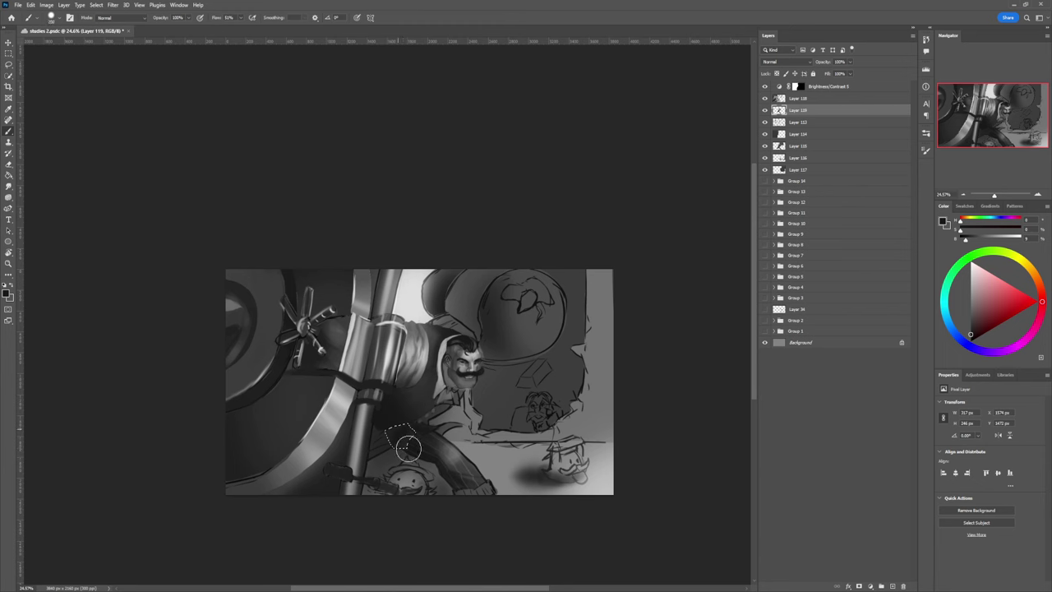
pyautogui.moveTo(409, 448); pyautogui.dragTo(407, 439)
pyautogui.click(970, 297)
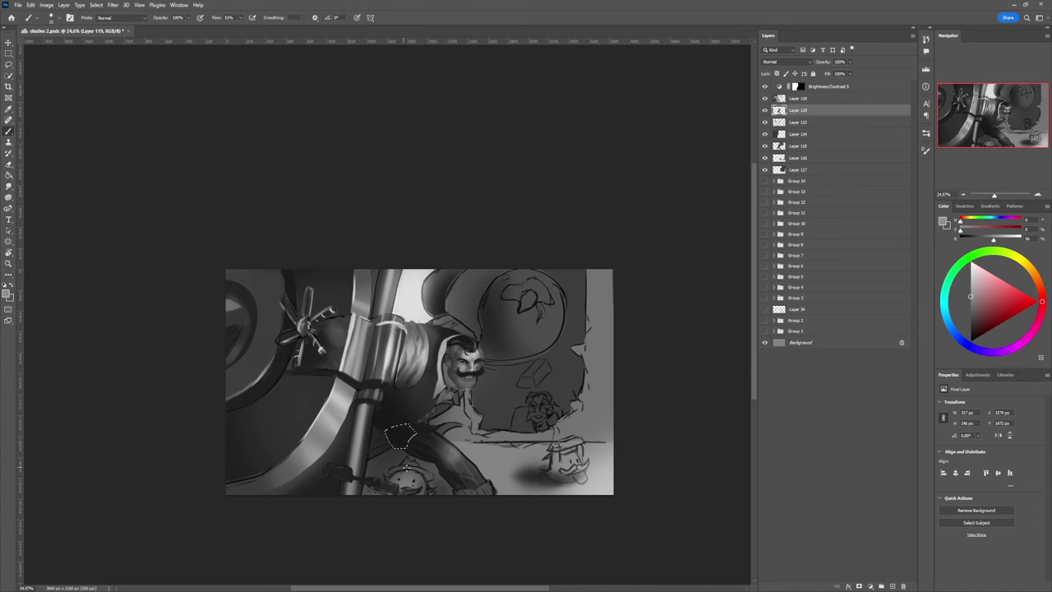
pyautogui.press('l')
pyautogui.hotkey('ctrl', 'd')
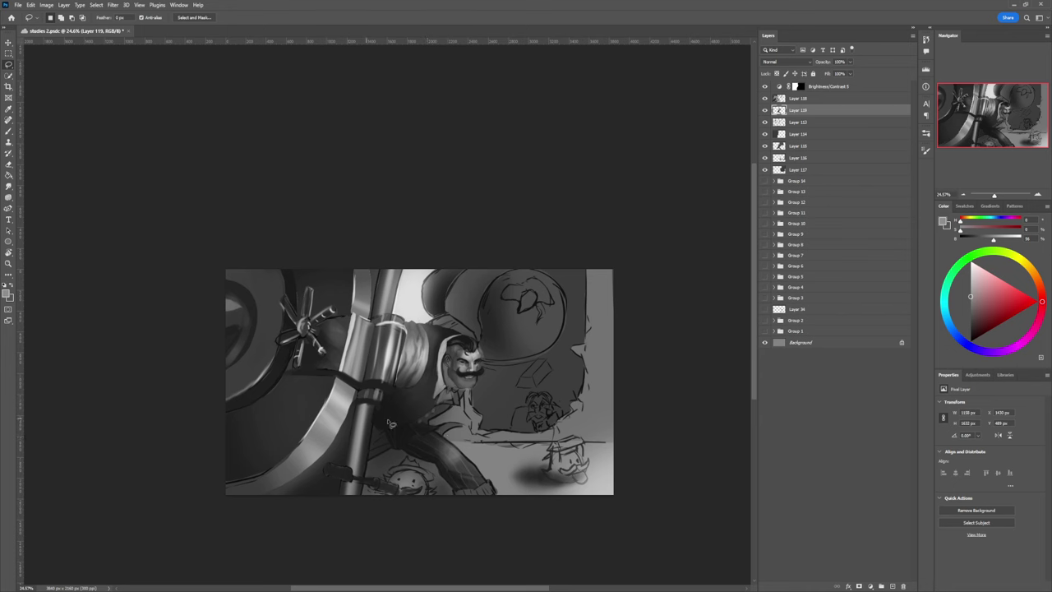
# - Lasso the rear thigh beside the metal pole, paint it near-black, deselect, and erase the overspill
pyautogui.moveTo(385, 431)
pyautogui.mouseDown()
pyautogui.moveTo(391, 445)
pyautogui.moveTo(367, 459)
pyautogui.moveTo(373, 428)
pyautogui.moveTo(384, 430)
pyautogui.mouseUp()
pyautogui.press('b')
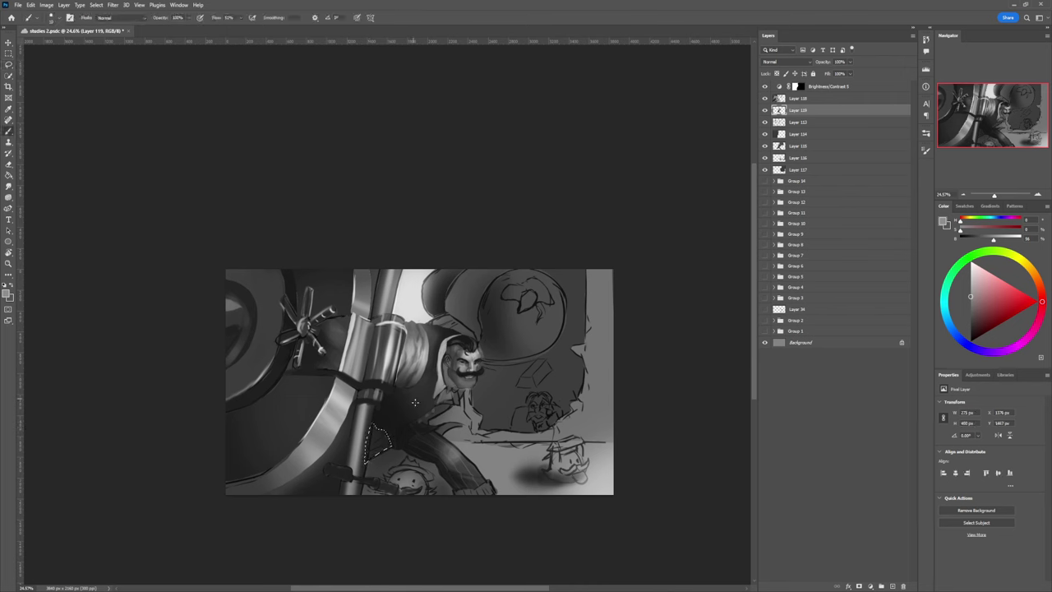
pyautogui.press('d')
pyautogui.press(']')
pyautogui.press(']')
pyautogui.press(']')
pyautogui.press(']')
pyautogui.press(']')
pyautogui.press(']')
pyautogui.moveTo(399, 430)
pyautogui.mouseDown()
pyautogui.moveTo(383, 418)
pyautogui.moveTo(362, 460)
pyautogui.mouseUp()
pyautogui.hotkey('ctrl', 'd')
pyautogui.press('l')
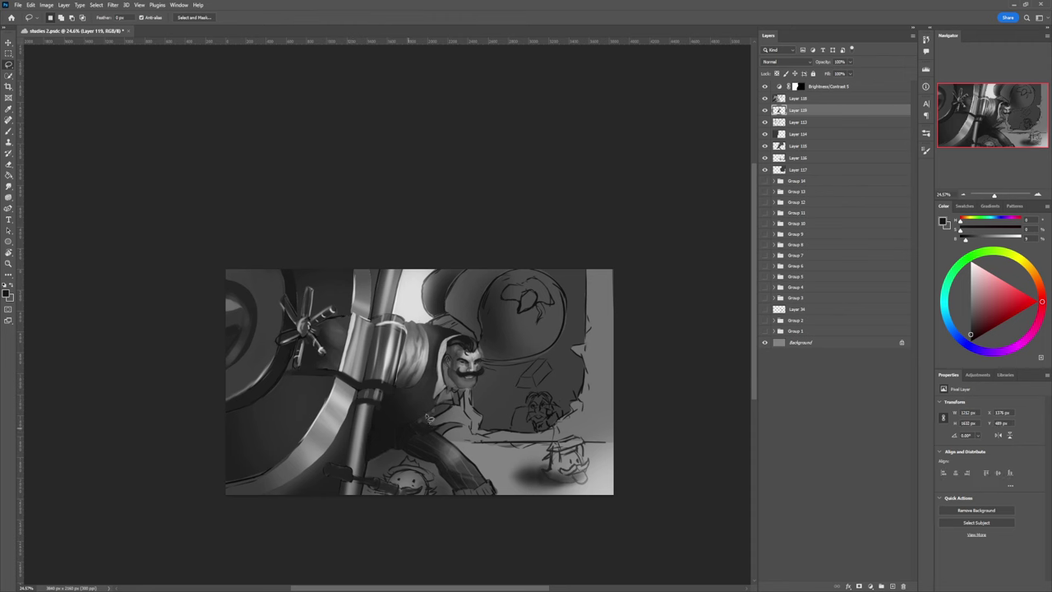
pyautogui.press('e')
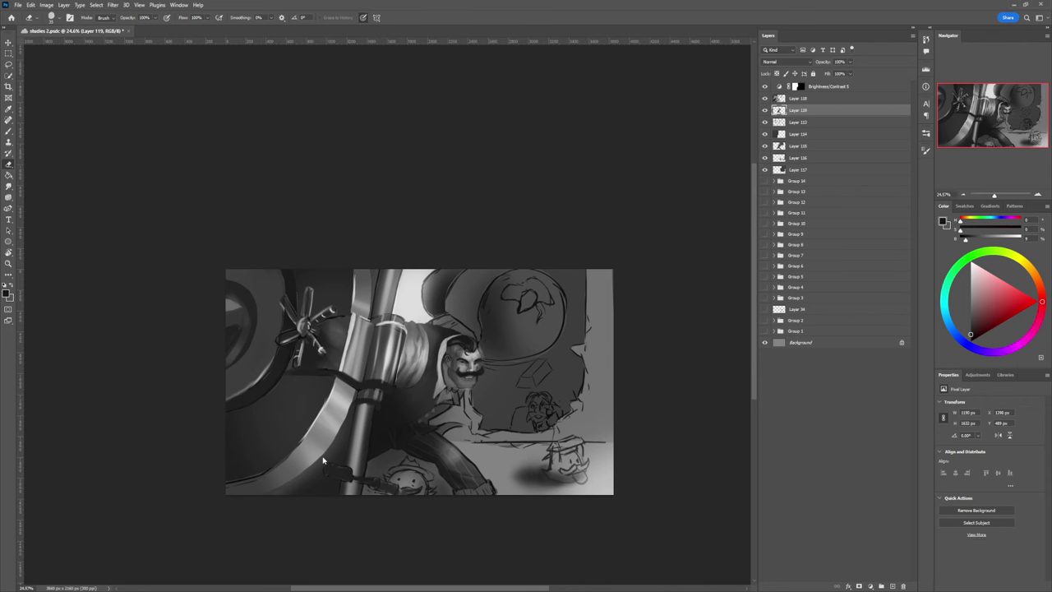
# - Lasso the waistcoat's lower front flap and paint it with dark tones sampled from the clothing
pyautogui.press('z')
pyautogui.keyDown('alt'); pyautogui.click(389, 463); pyautogui.keyUp('alt')
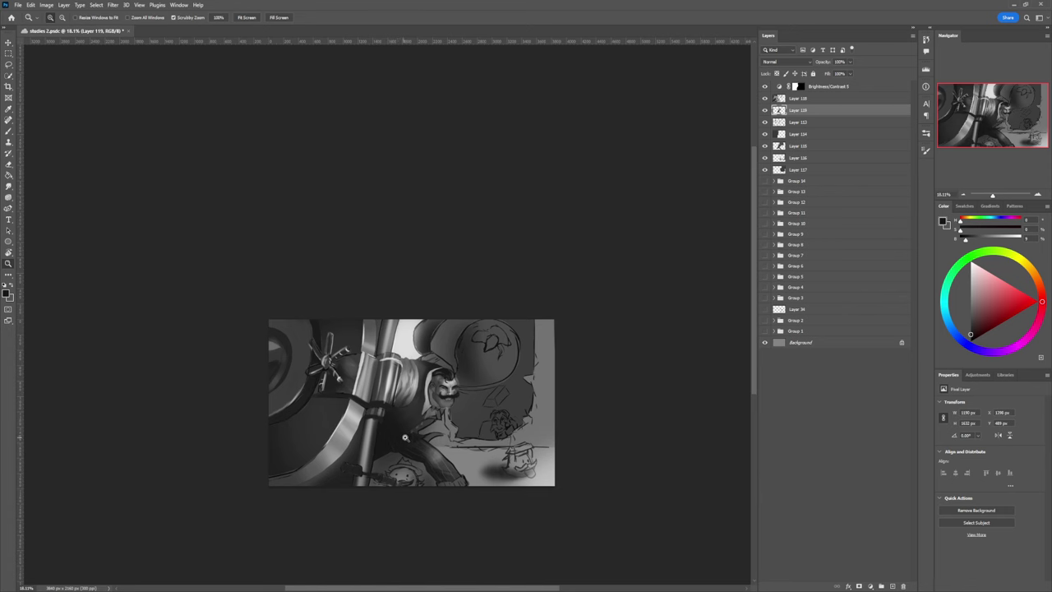
pyautogui.keyDown('alt'); pyautogui.click(444, 462); pyautogui.keyUp('alt')
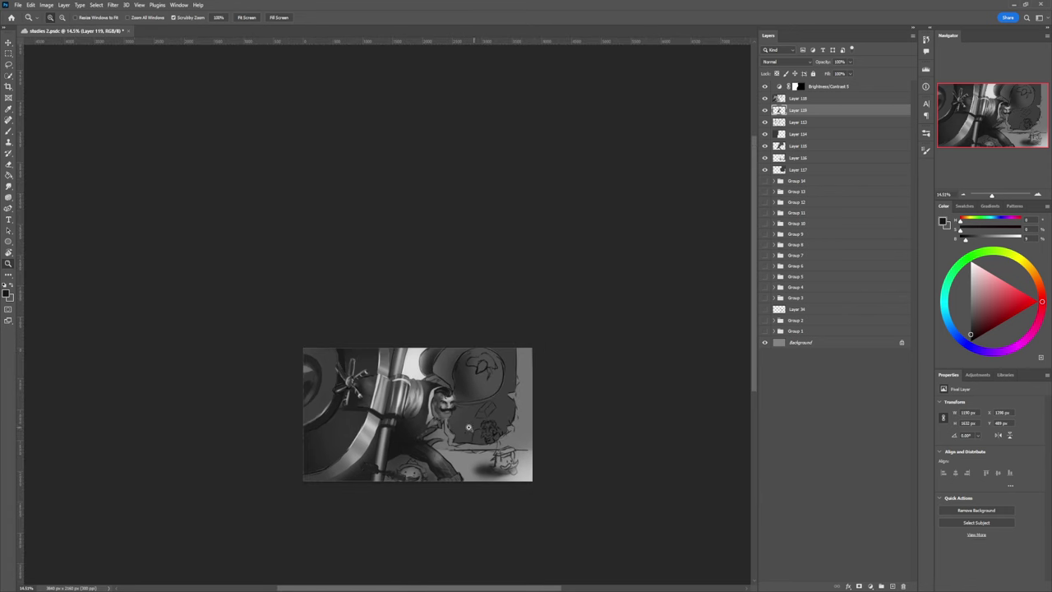
pyautogui.moveTo(445, 435); pyautogui.dragTo(474, 415)
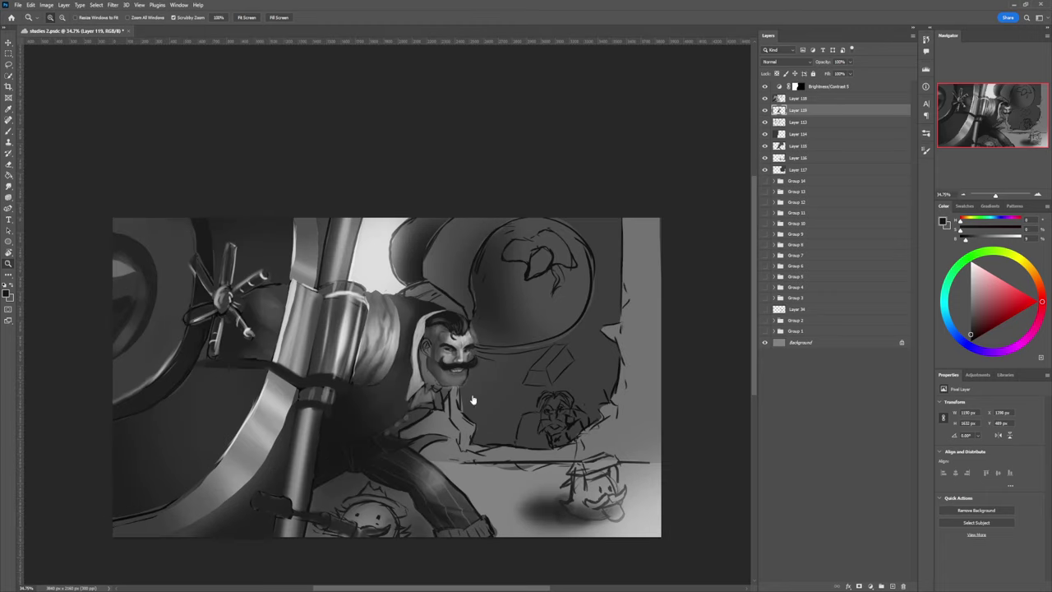
pyautogui.press('b')
pyautogui.press('l')
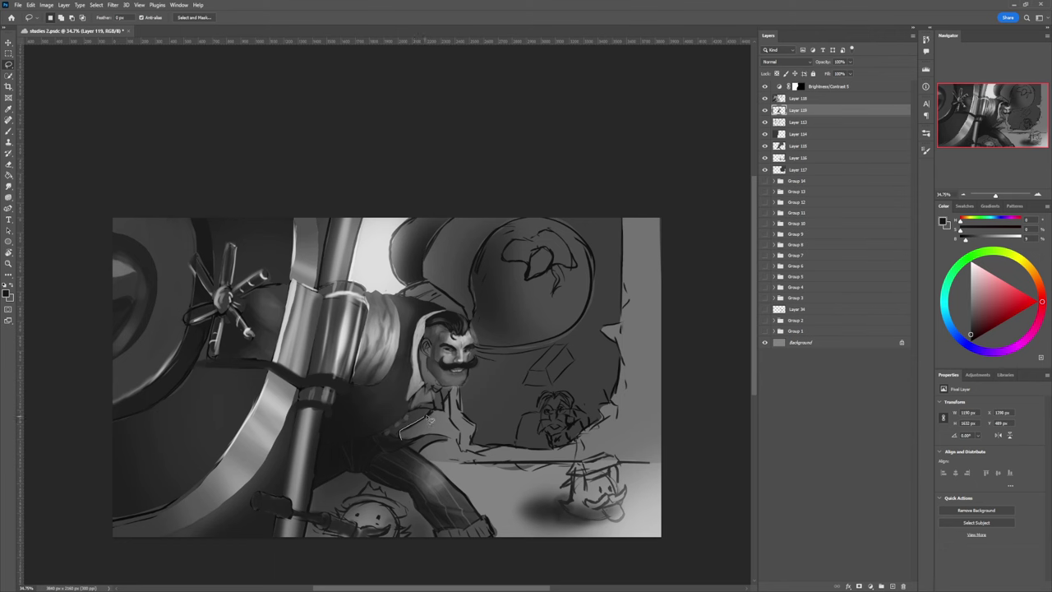
pyautogui.moveTo(427, 419)
pyautogui.mouseDown()
pyautogui.moveTo(379, 433)
pyautogui.moveTo(387, 454)
pyautogui.moveTo(426, 439)
pyautogui.moveTo(411, 444)
pyautogui.moveTo(424, 421)
pyautogui.mouseUp()
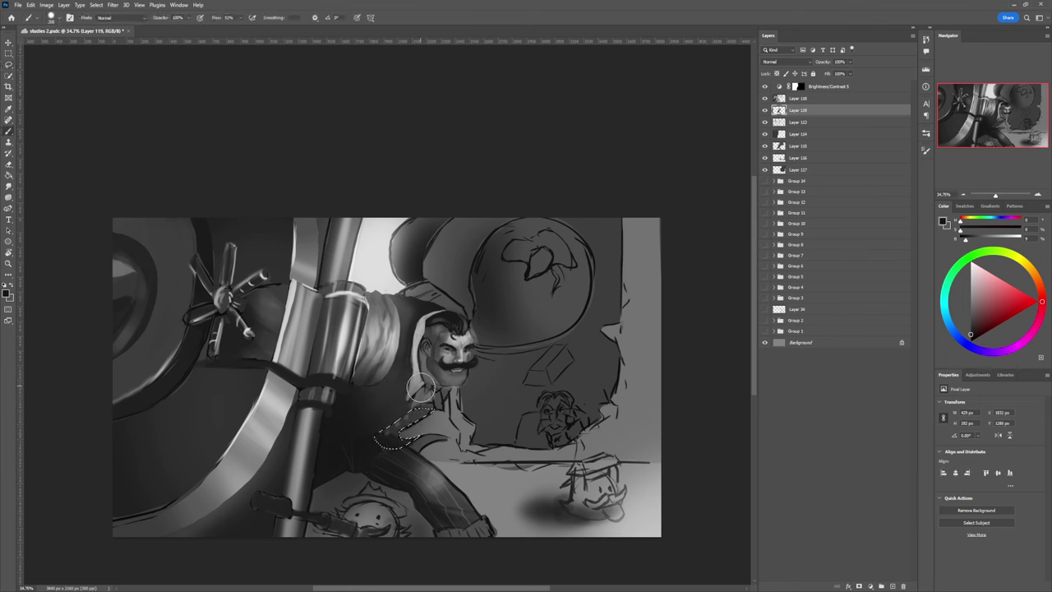
pyautogui.press('b')
pyautogui.keyDown('alt'); pyautogui.click(393, 441); pyautogui.keyUp('alt')
pyautogui.moveTo(397, 439)
pyautogui.mouseDown()
pyautogui.moveTo(427, 415)
pyautogui.moveTo(401, 406)
pyautogui.moveTo(429, 415)
pyautogui.moveTo(403, 427)
pyautogui.moveTo(422, 416)
pyautogui.moveTo(397, 404)
pyautogui.moveTo(427, 415)
pyautogui.moveTo(393, 442)
pyautogui.mouseUp()
pyautogui.keyDown('alt'); pyautogui.click(411, 408); pyautogui.keyUp('alt')
pyautogui.keyDown('alt'); pyautogui.click(402, 420); pyautogui.keyUp('alt')
# - Paint small light grey buttons along the waistcoat's front edge with a much smaller brush
pyautogui.click(970, 296)
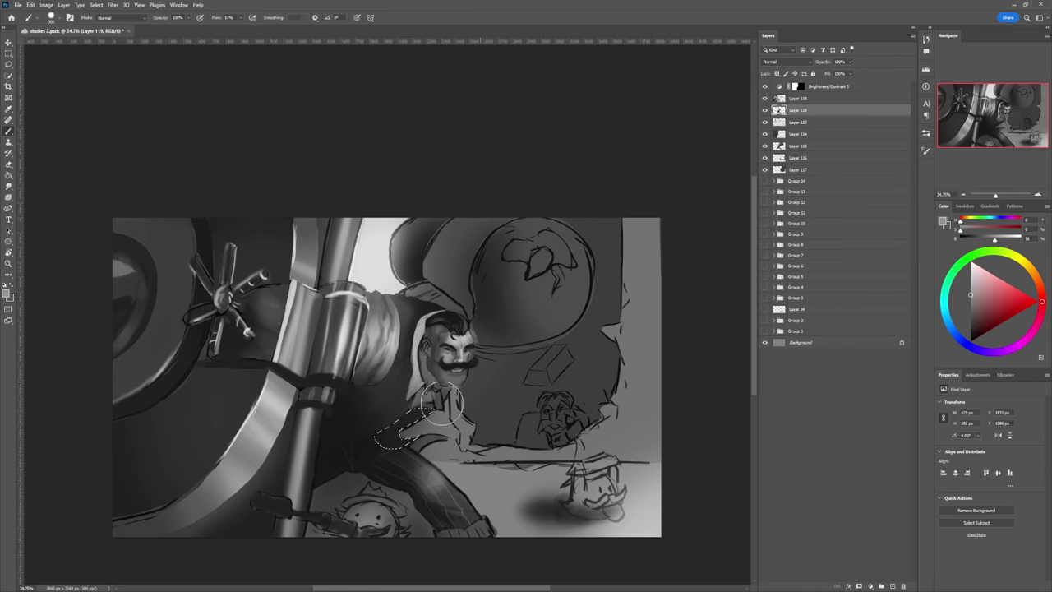
pyautogui.press('[')
pyautogui.press('[')
pyautogui.press('[')
pyautogui.press('[')
pyautogui.press('[')
pyautogui.press('[')
pyautogui.press('[')
pyautogui.press('l')
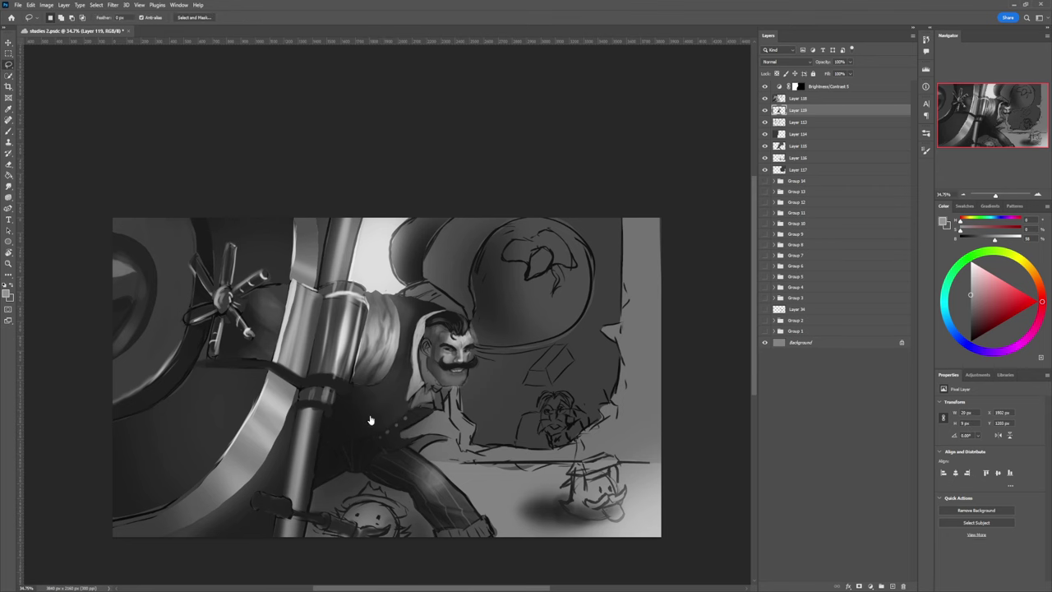
# - Sample a near-black tone near the man's beard and add a new layer above the Brightness/Contrast 5 adjustment layer
pyautogui.press('z')
pyautogui.moveTo(424, 427); pyautogui.dragTo(316, 414)
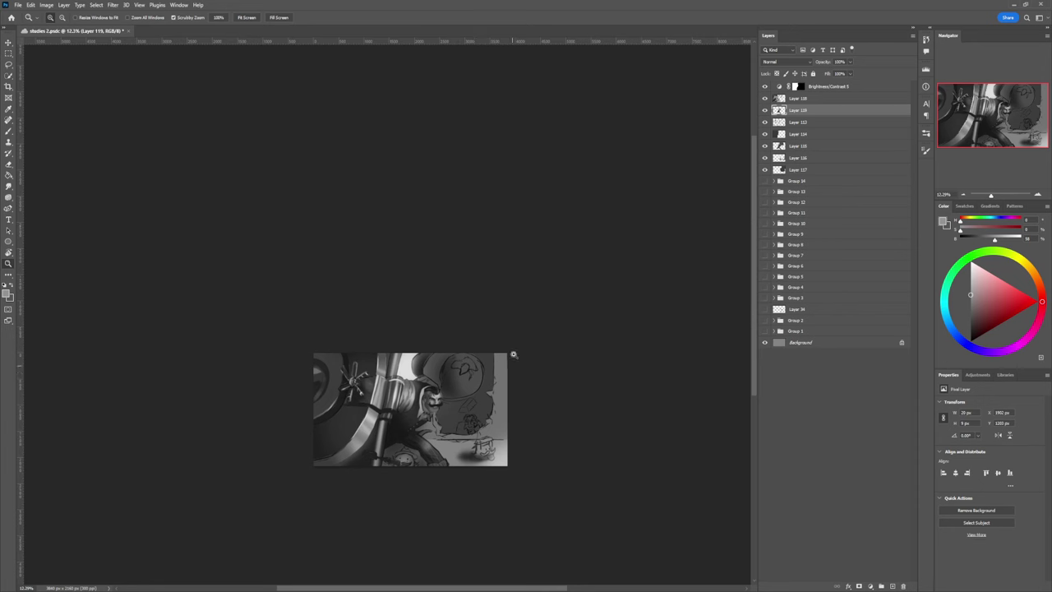
pyautogui.scroll(3, 430, 419)
pyautogui.press('b')
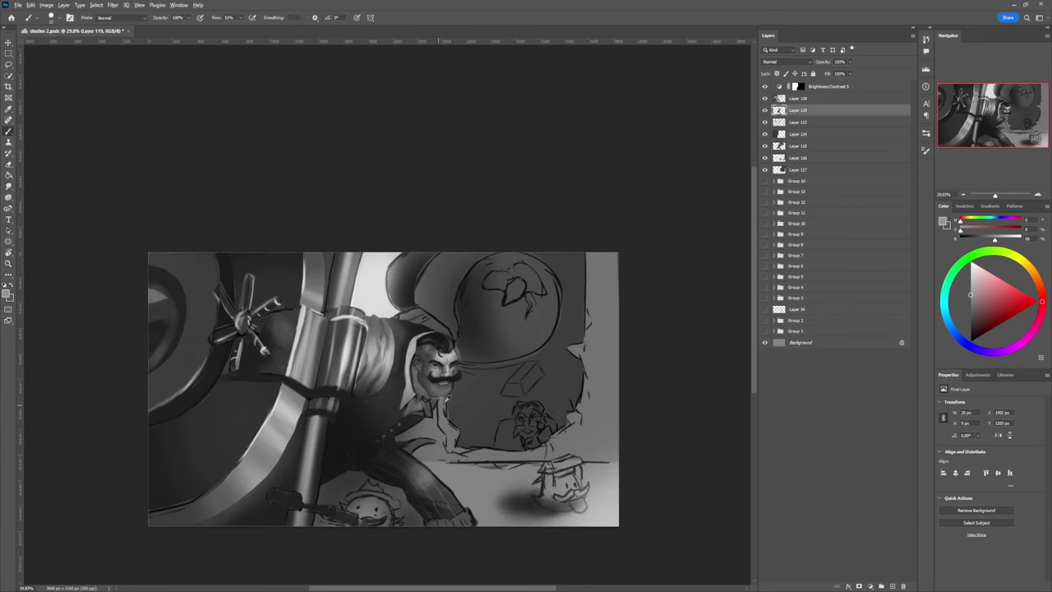
pyautogui.keyDown('alt'); pyautogui.click(450, 378); pyautogui.keyUp('alt')
pyautogui.keyDown('alt'); pyautogui.click(447, 379); pyautogui.keyUp('alt')
pyautogui.click(812, 87)
pyautogui.hotkey('ctrl', 'alt', 'shift', 'n')
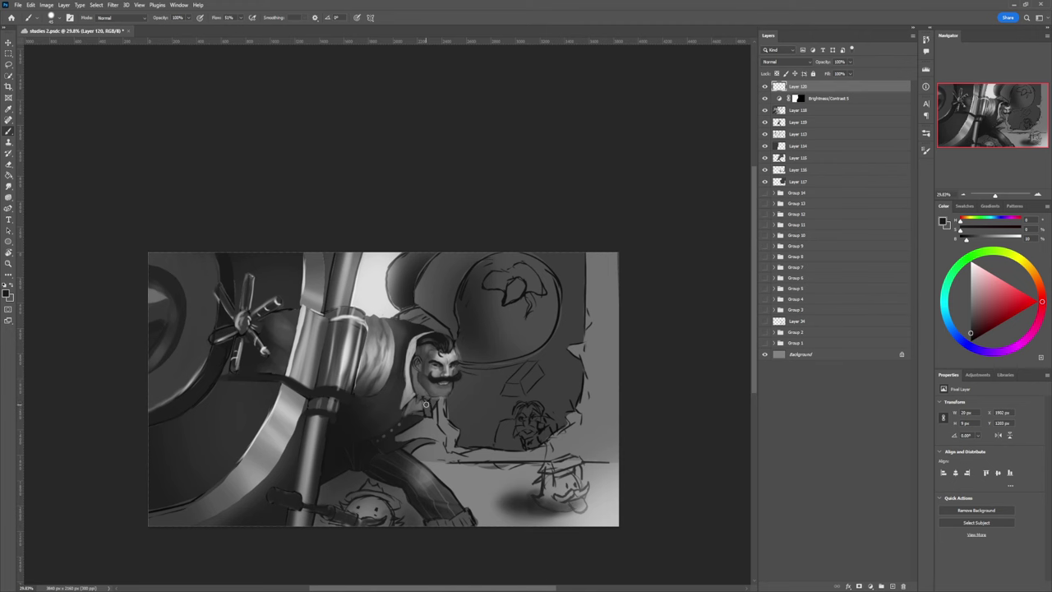
# - Undo the last stroke and paint the dark lapel below the man's chin, picking a dark grey
pyautogui.hotkey('ctrl', 'z')
pyautogui.moveTo(426, 404); pyautogui.dragTo(428, 402)
pyautogui.click(971, 321)
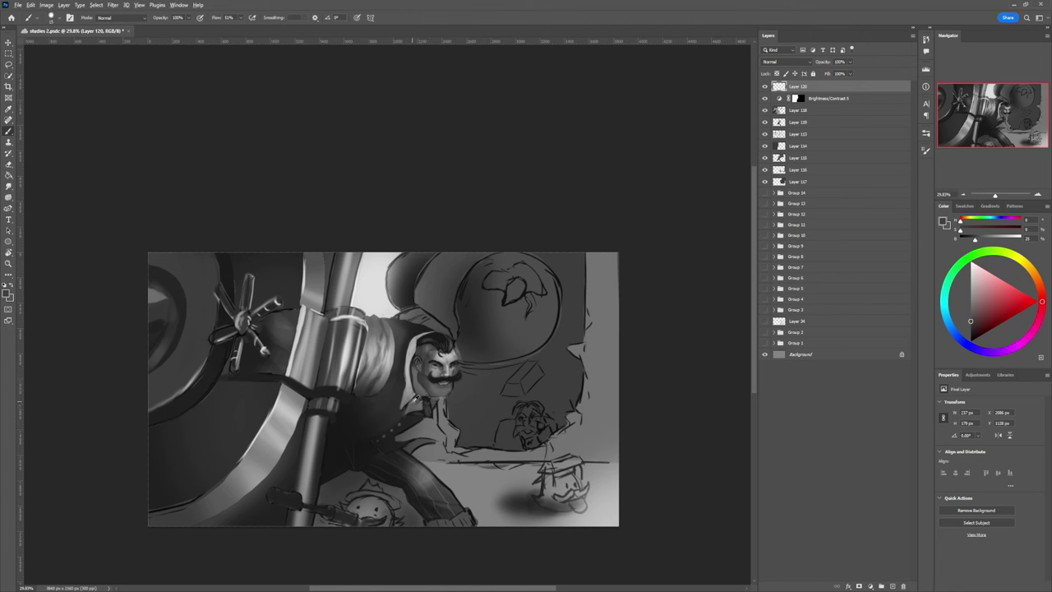
# - Lasso the shirt area under the man's beard and paint it with a sampled light grey and darker grey shading
pyautogui.press('l')
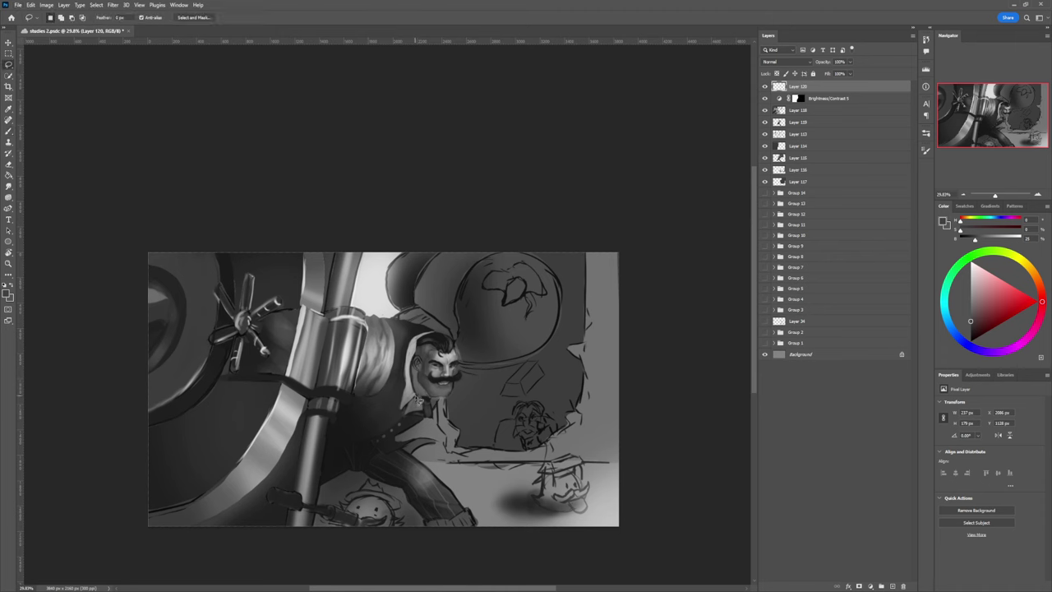
pyautogui.press('b')
pyautogui.keyDown('alt'); pyautogui.click(417, 403); pyautogui.keyUp('alt')
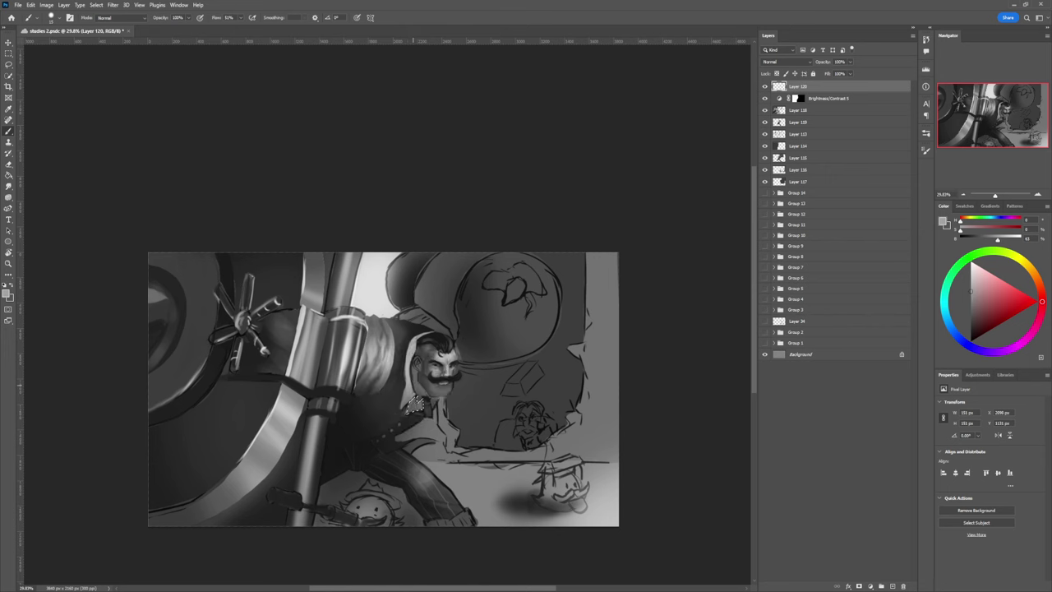
pyautogui.click(971, 324)
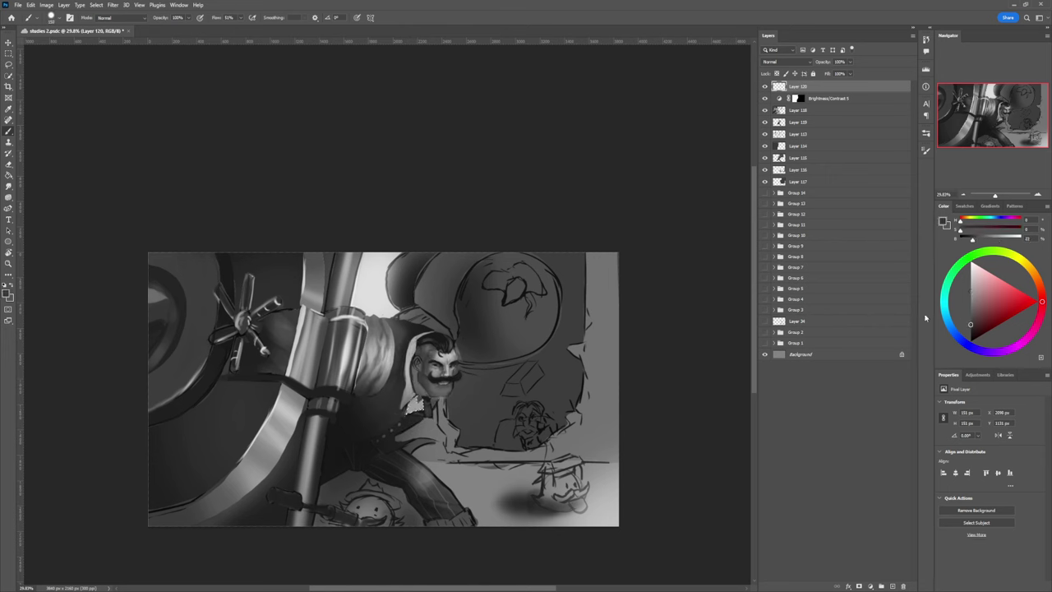
pyautogui.press(']')
pyautogui.press(']')
pyautogui.press(']')
pyautogui.press('[')
pyautogui.press('[')
pyautogui.press('[')
pyautogui.press('[')
pyautogui.press('[')
pyautogui.press('[')
pyautogui.press('[')
pyautogui.press('[')
pyautogui.press('[')
# - Lasso the shirt collar beside the man's jaw and paint it light grey with a larger brush
pyautogui.press('l')
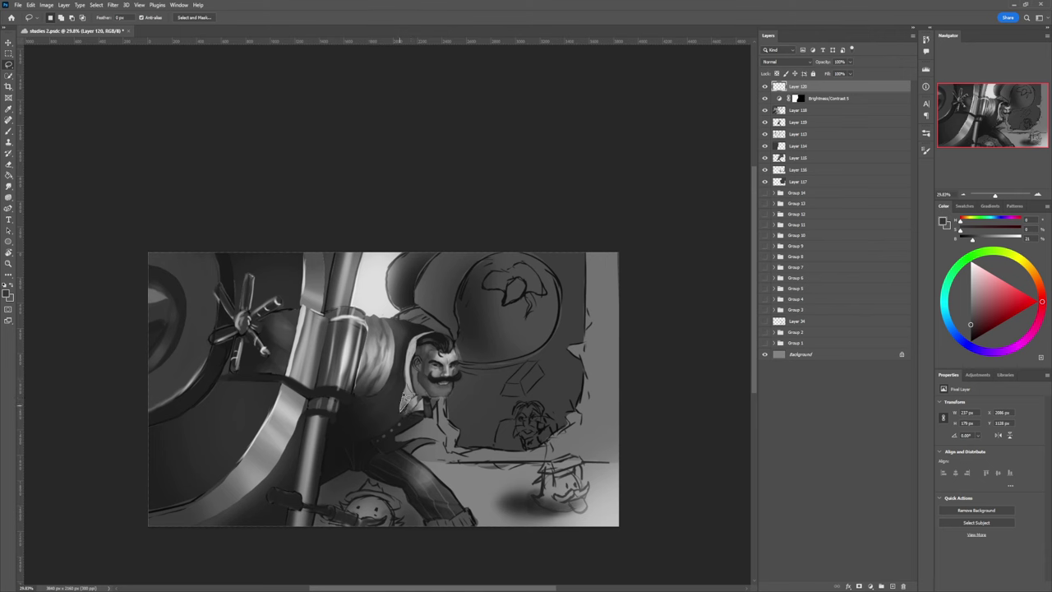
pyautogui.press('b')
pyautogui.click(970, 281)
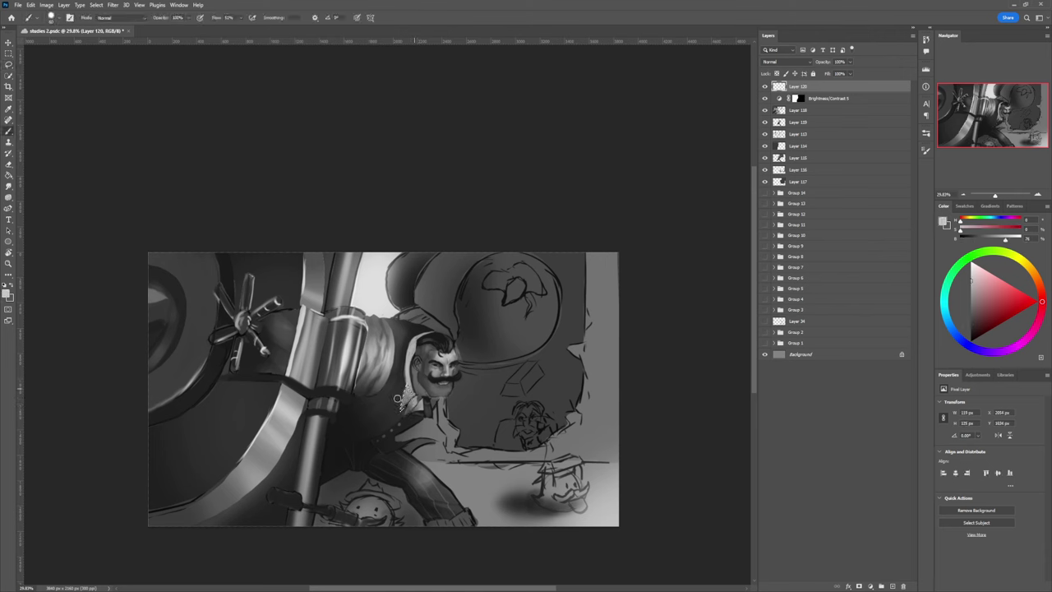
pyautogui.press(']')
pyautogui.press(']')
pyautogui.press(']')
pyautogui.press(']')
pyautogui.press(']')
pyautogui.press(']')
pyautogui.moveTo(410, 386); pyautogui.dragTo(417, 372)
# - Lasso the tall collar behind the man's head, shade its rim dark grey with a smaller brush, and deselect
pyautogui.press('l')
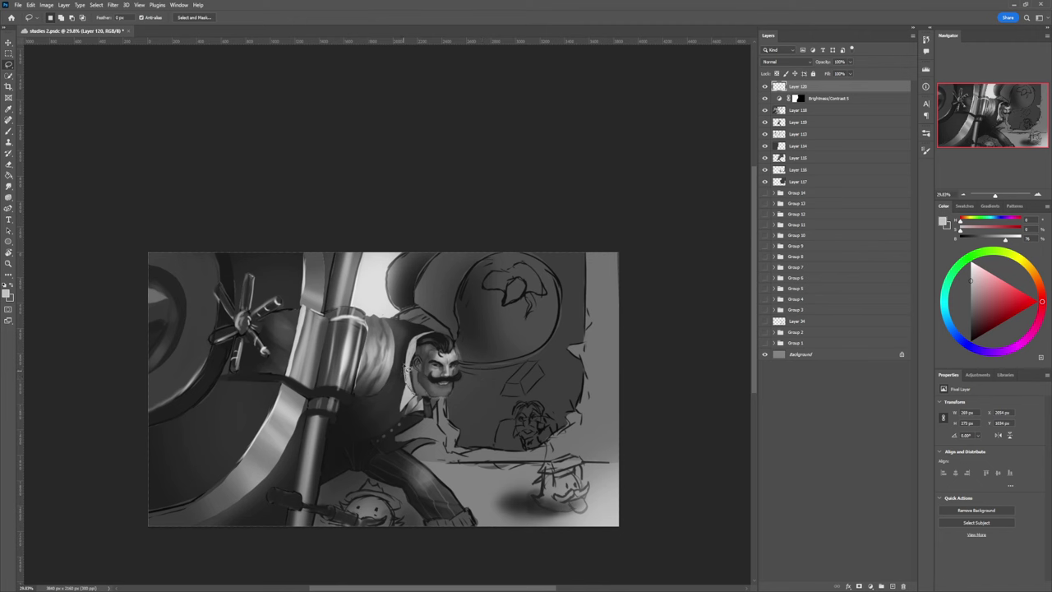
pyautogui.moveTo(406, 372)
pyautogui.mouseDown()
pyautogui.moveTo(416, 343)
pyautogui.moveTo(443, 336)
pyautogui.moveTo(419, 352)
pyautogui.moveTo(421, 392)
pyautogui.moveTo(430, 380)
pyautogui.moveTo(415, 371)
pyautogui.moveTo(416, 387)
pyautogui.mouseUp()
pyautogui.press('b')
pyautogui.press('[')
pyautogui.press('[')
pyautogui.press('[')
pyautogui.press('[')
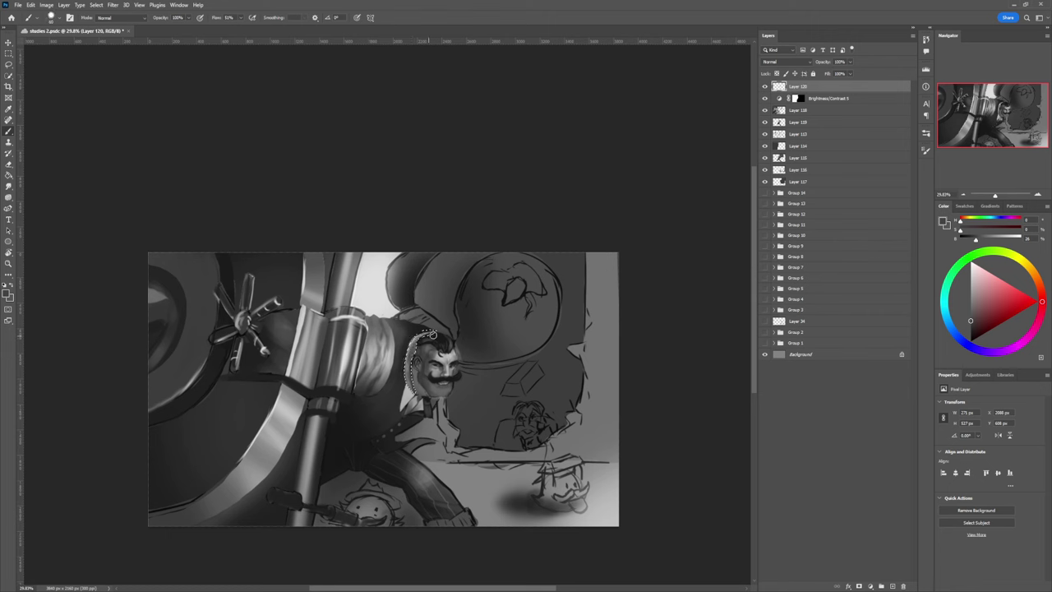
pyautogui.press('l')
pyautogui.hotkey('ctrl', 'd')
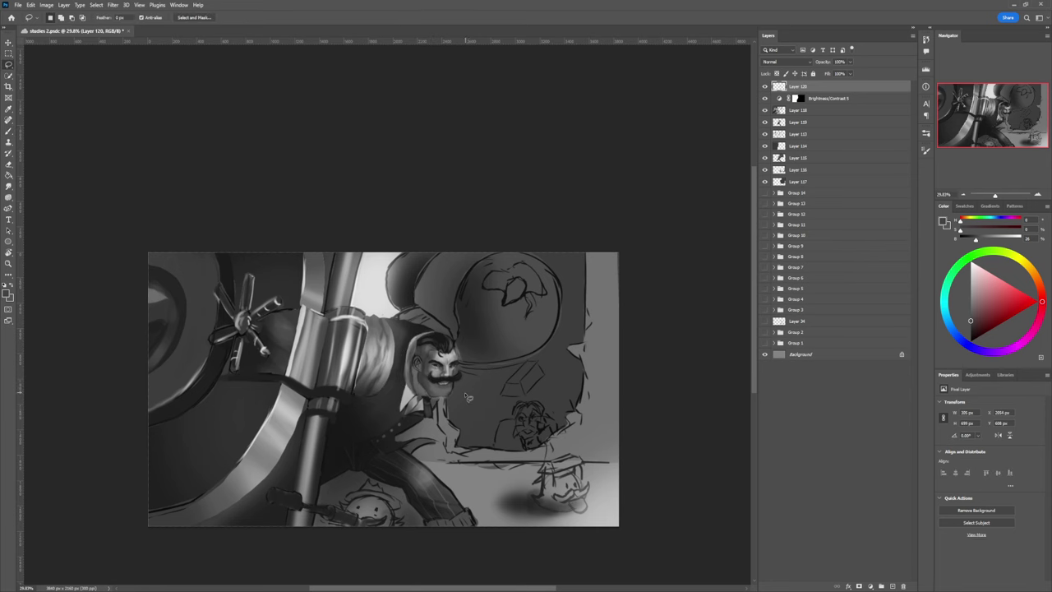
# - Paint over the sketched shoulder behind the man's head with dark grey and sample a near-black tone from it
pyautogui.press('z')
pyautogui.moveTo(440, 411); pyautogui.dragTo(411, 406)
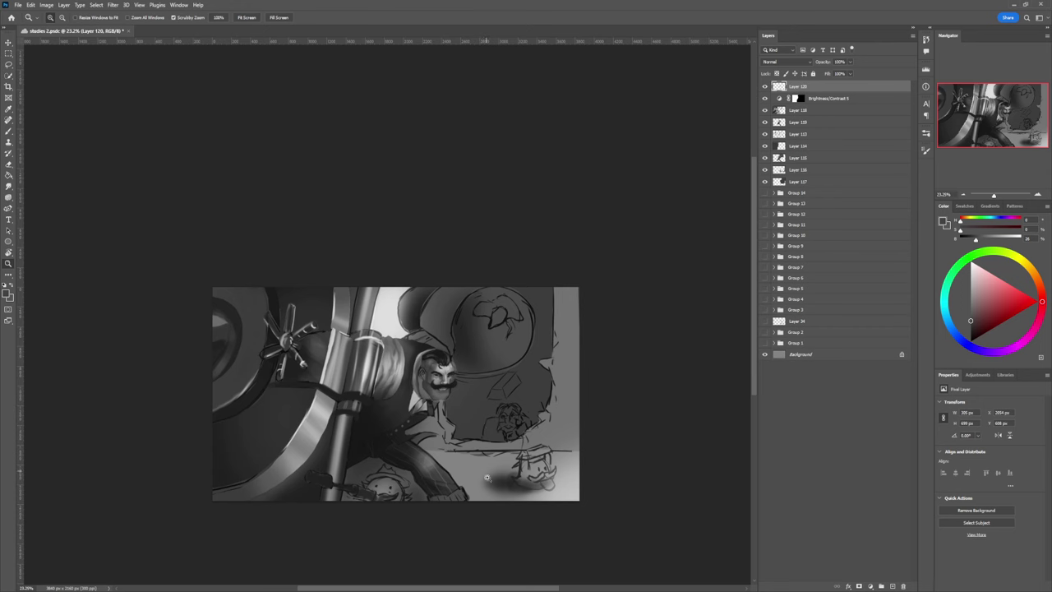
pyautogui.scroll(2, 449, 345)
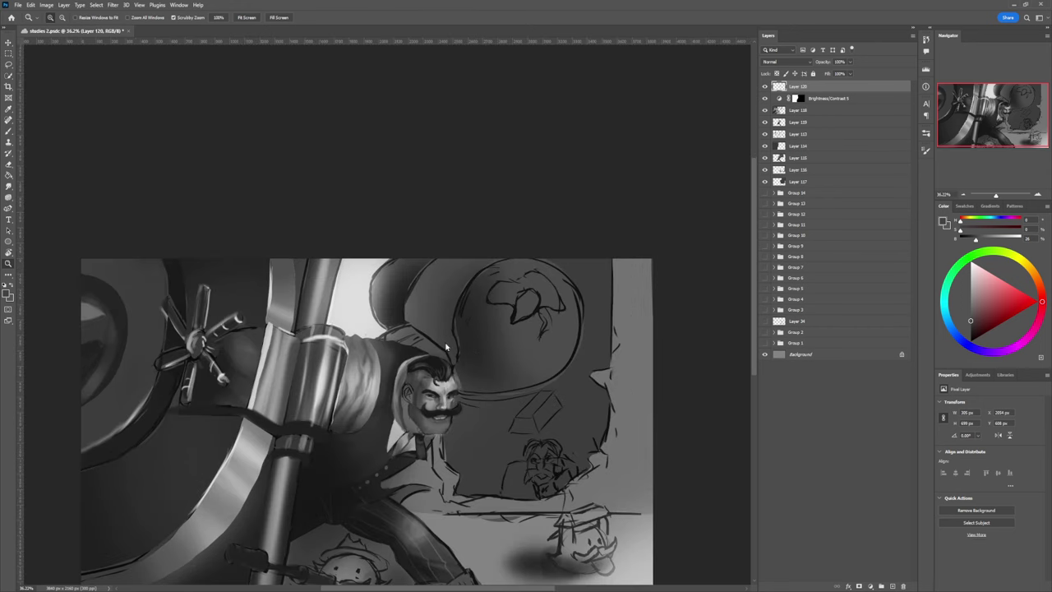
pyautogui.press('b')
pyautogui.press('l')
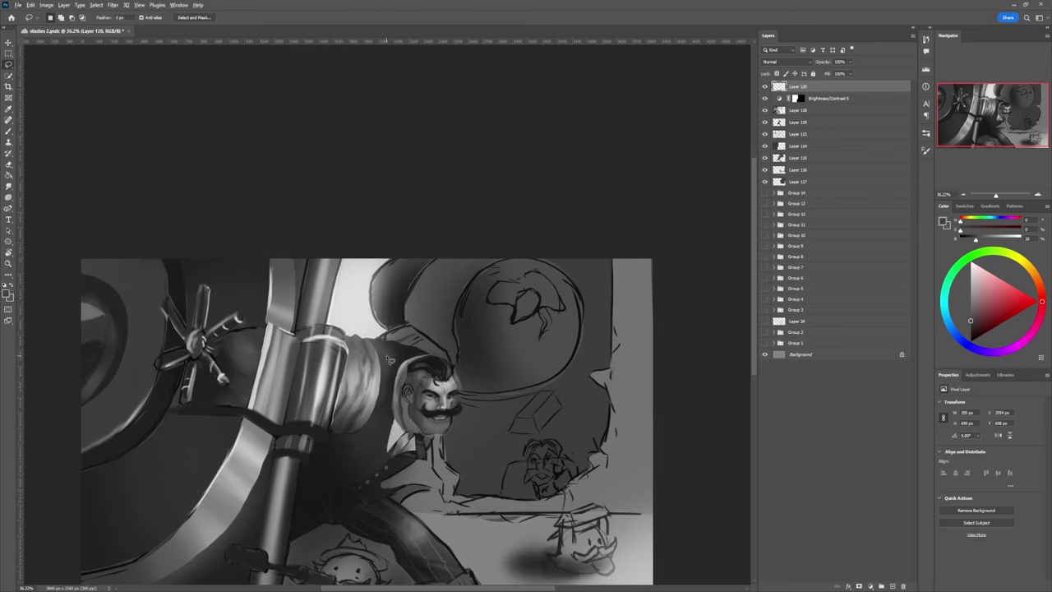
pyautogui.press('b')
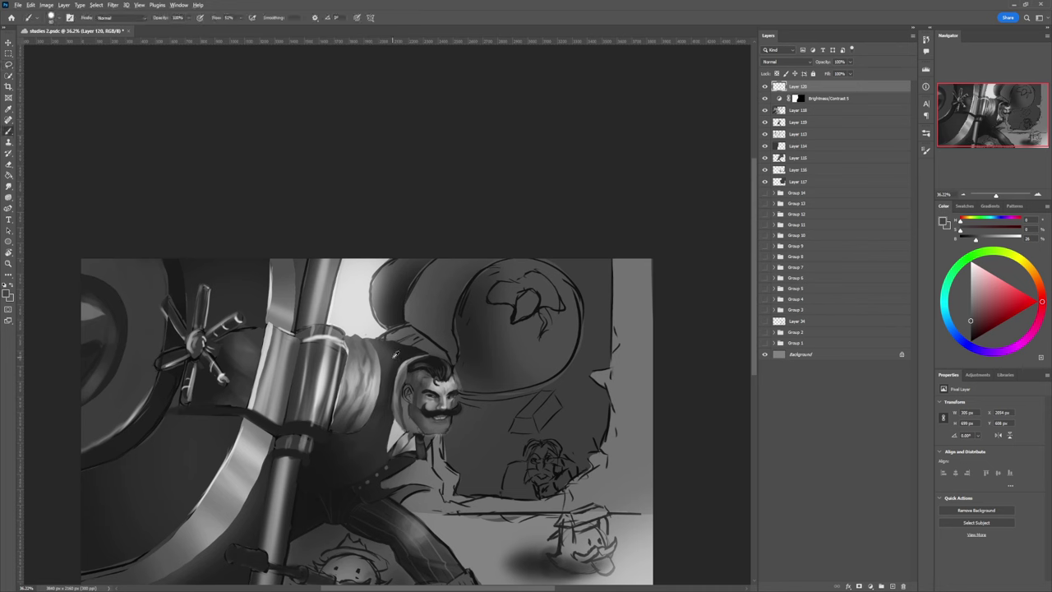
pyautogui.moveTo(401, 321)
pyautogui.mouseDown()
pyautogui.moveTo(386, 338)
pyautogui.moveTo(397, 341)
pyautogui.moveTo(403, 328)
pyautogui.moveTo(440, 352)
pyautogui.mouseUp()
pyautogui.keyDown('alt'); pyautogui.click(410, 350); pyautogui.keyUp('alt')
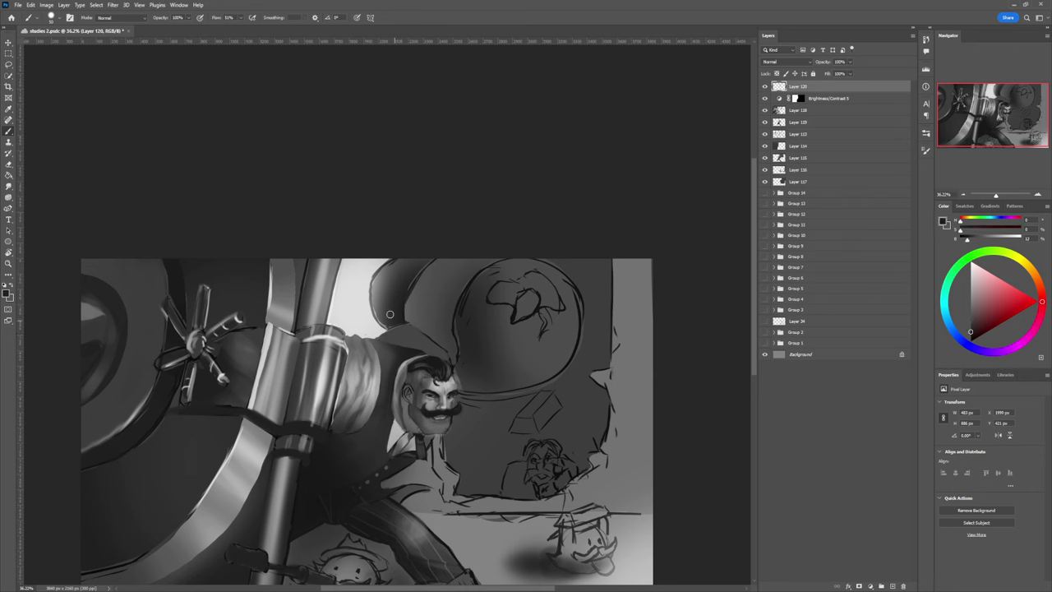
# - Lasso the pointed shoulder edge above the man's head, shade it with sampled dark tones using a smaller brush, and deselect
pyautogui.press('l')
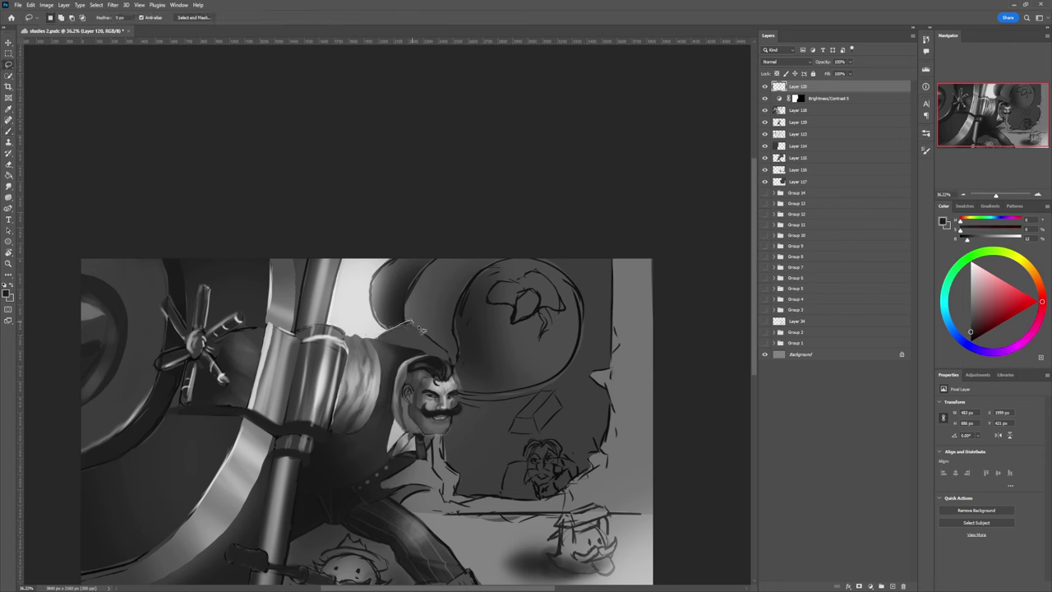
pyautogui.moveTo(423, 329)
pyautogui.mouseDown()
pyautogui.moveTo(455, 363)
pyautogui.moveTo(448, 369)
pyautogui.moveTo(404, 349)
pyautogui.moveTo(433, 332)
pyautogui.mouseUp()
pyautogui.press('b')
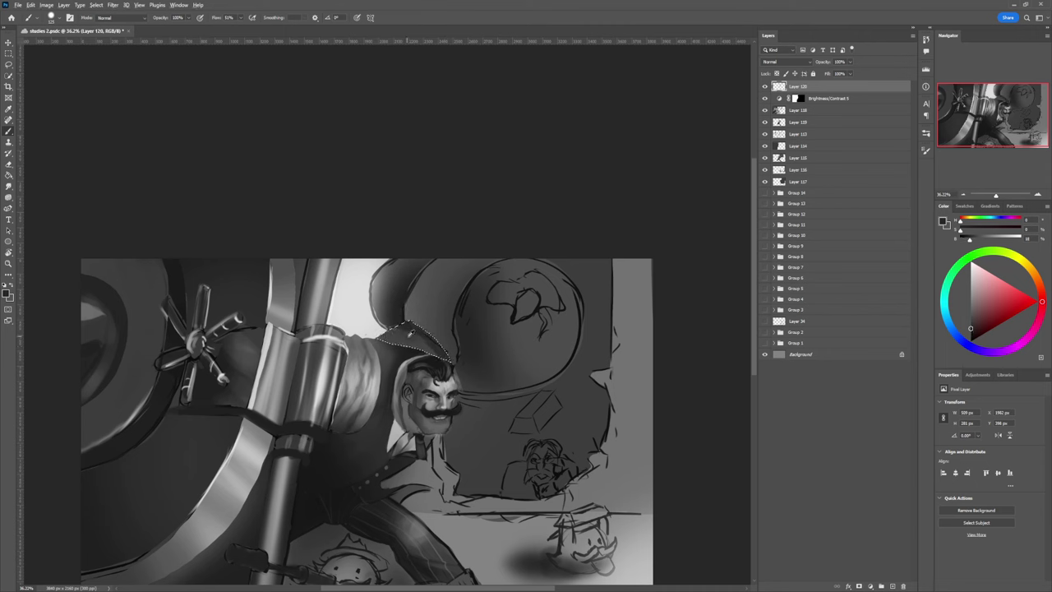
pyautogui.keyDown('alt'); pyautogui.click(410, 335); pyautogui.keyUp('alt')
pyautogui.press('[')
pyautogui.press('[')
pyautogui.press('[')
pyautogui.press('[')
pyautogui.press('[')
pyautogui.press('[')
pyautogui.press('[')
pyautogui.keyDown('alt'); pyautogui.click(400, 328); pyautogui.keyUp('alt')
pyautogui.click(969, 332)
pyautogui.hotkey('ctrl', 'd')
pyautogui.press('l')
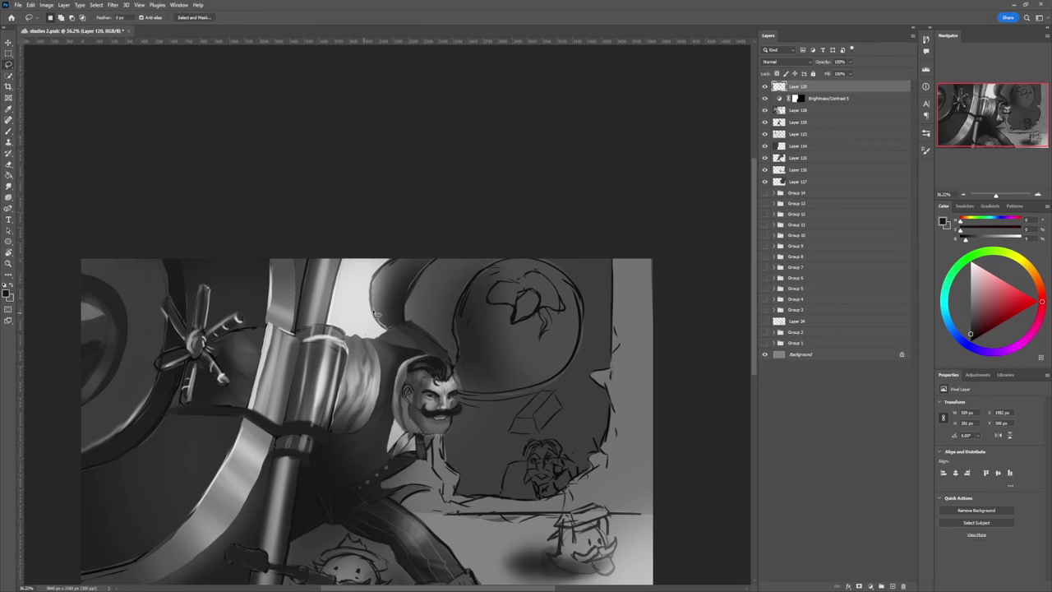
# - Lasso the curved form rising above the man's head and block it in with a mid-grey sampled near the shoulder
pyautogui.hotkey('ctrl', 'space')
pyautogui.moveTo(464, 397); pyautogui.dragTo(404, 395)
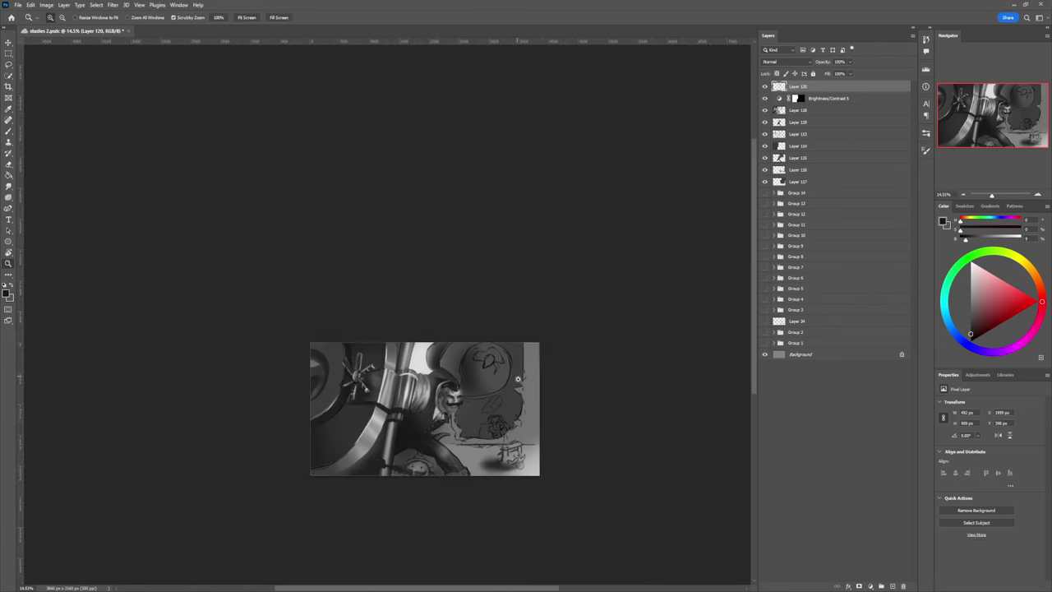
pyautogui.moveTo(485, 374); pyautogui.dragTo(490, 375)
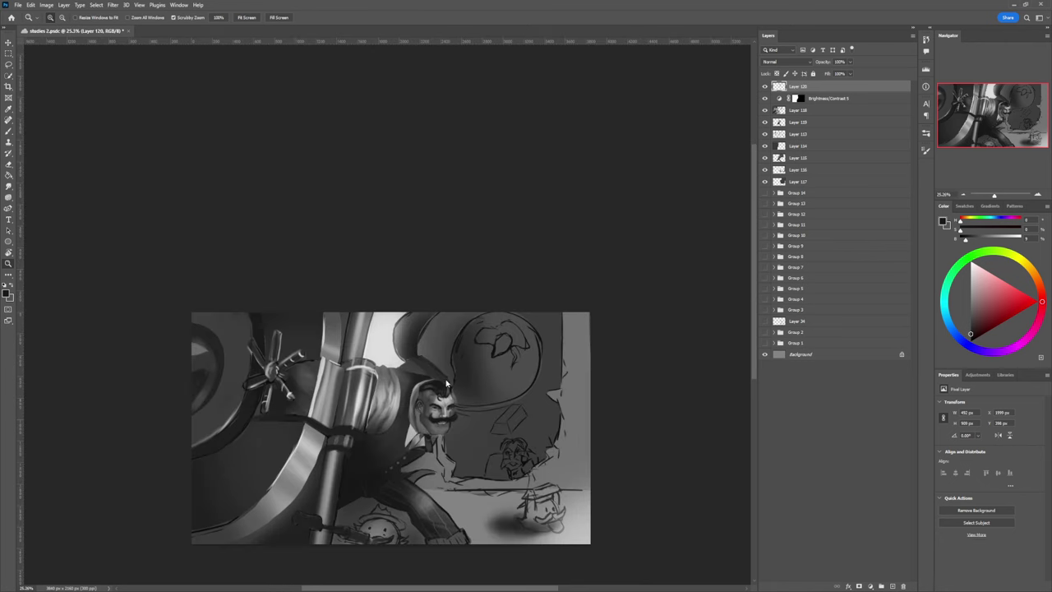
pyautogui.press('l')
pyautogui.press('b')
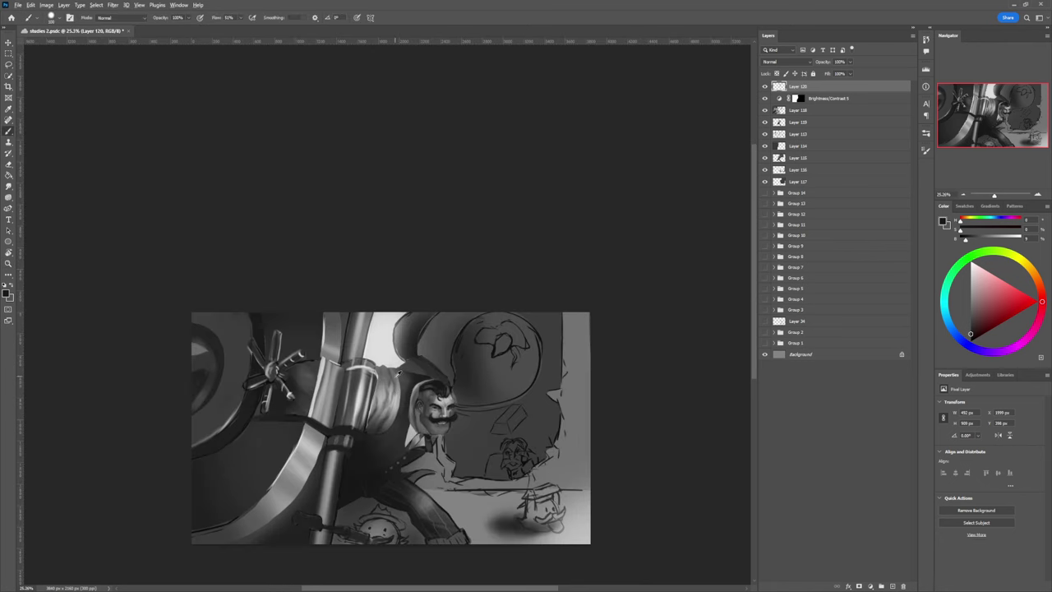
pyautogui.keyDown('alt'); pyautogui.click(400, 378); pyautogui.keyUp('alt')
pyautogui.press('l')
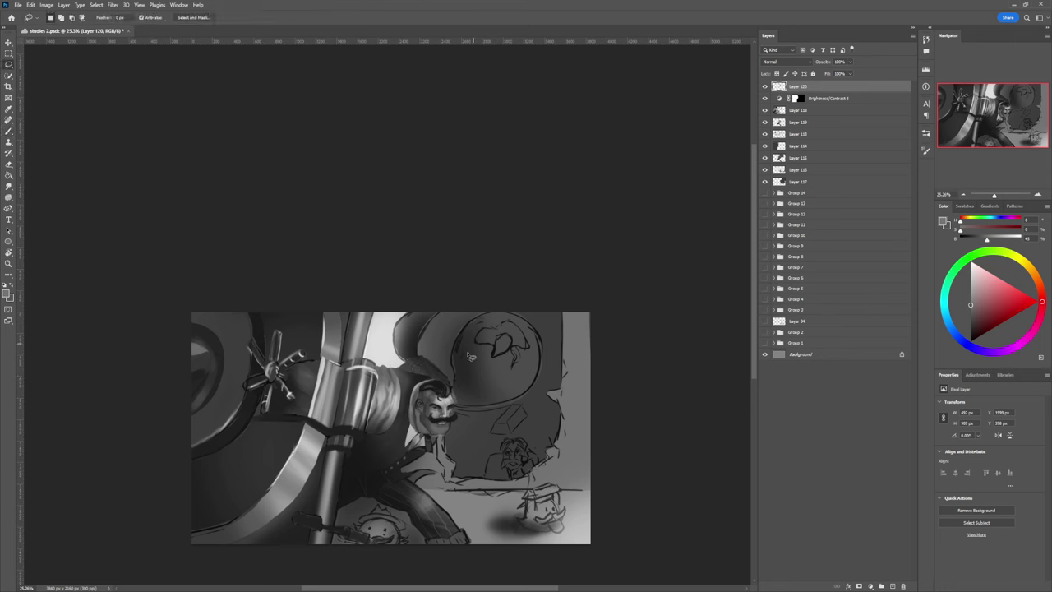
pyautogui.moveTo(457, 387)
pyautogui.mouseDown()
pyautogui.moveTo(466, 328)
pyautogui.moveTo(494, 302)
pyautogui.moveTo(446, 307)
pyautogui.moveTo(429, 326)
pyautogui.moveTo(421, 359)
pyautogui.moveTo(457, 386)
pyautogui.mouseUp()
pyautogui.press('b')
pyautogui.moveTo(463, 348); pyautogui.dragTo(457, 380)
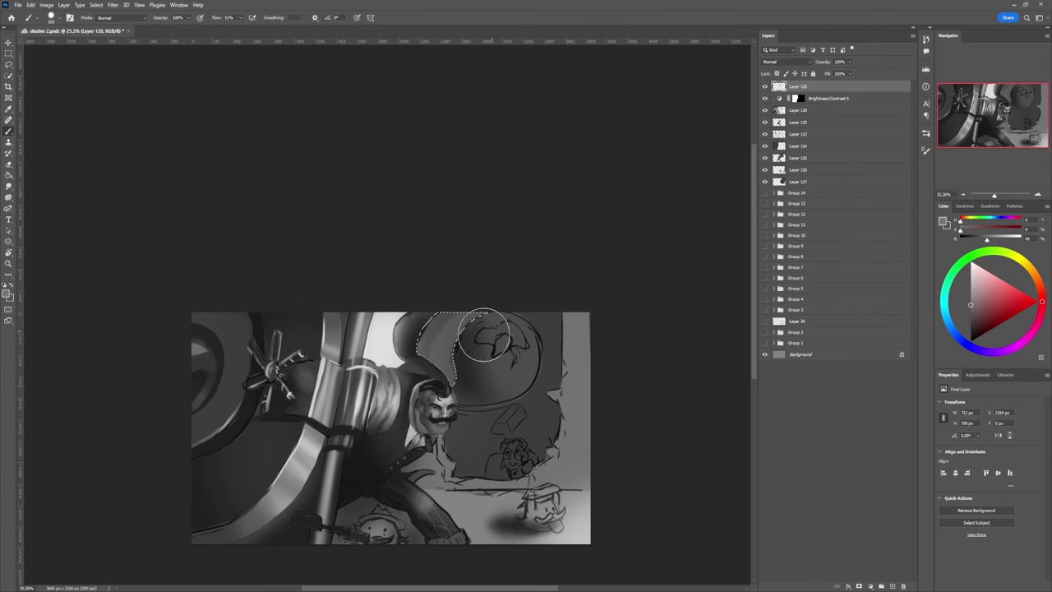
# - Brush lighter mid-grey strokes across the selected curved form with a reduced brush size
pyautogui.press('[')
pyautogui.press('[')
pyautogui.press('[')
pyautogui.press('[')
pyautogui.press('[')
pyautogui.press('[')
pyautogui.press('[')
pyautogui.press('[')
pyautogui.press('[')
pyautogui.moveTo(444, 334)
pyautogui.mouseDown()
pyautogui.moveTo(455, 312)
pyautogui.moveTo(426, 323)
pyautogui.moveTo(430, 351)
pyautogui.moveTo(413, 353)
pyautogui.moveTo(453, 309)
pyautogui.moveTo(416, 350)
pyautogui.mouseUp()
pyautogui.press(']')
pyautogui.press(']')
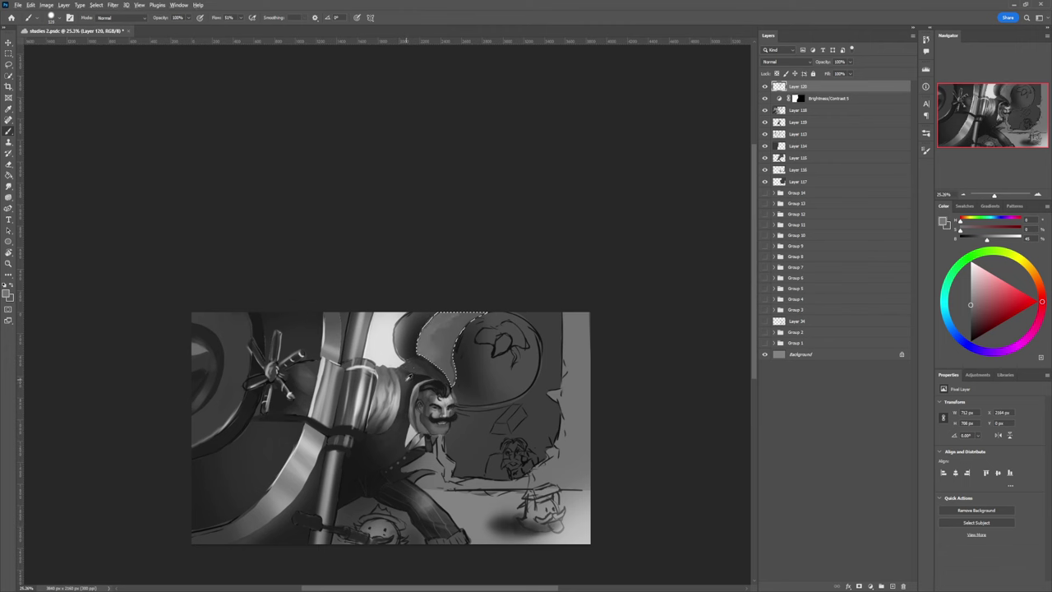
# - Blend the curved form from mid-grey to dark along its inner edge with sampled tones and a 17% brightness grey, and deselect
pyautogui.keyDown('alt'); pyautogui.click(450, 374); pyautogui.keyUp('alt')
pyautogui.moveTo(453, 374)
pyautogui.mouseDown()
pyautogui.moveTo(488, 312)
pyautogui.moveTo(463, 333)
pyautogui.moveTo(452, 380)
pyautogui.moveTo(451, 366)
pyautogui.mouseUp()
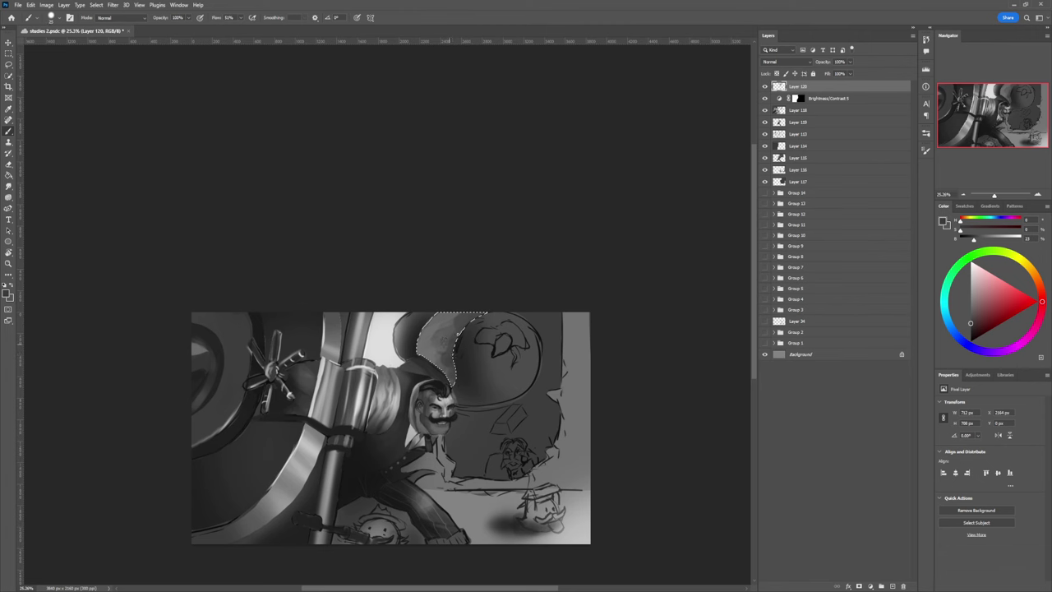
pyautogui.moveTo(441, 310)
pyautogui.mouseDown()
pyautogui.moveTo(420, 358)
pyautogui.moveTo(444, 356)
pyautogui.moveTo(445, 329)
pyautogui.mouseUp()
pyautogui.moveTo(475, 328)
pyautogui.mouseDown()
pyautogui.moveTo(440, 366)
pyautogui.moveTo(447, 383)
pyautogui.moveTo(431, 352)
pyautogui.moveTo(461, 315)
pyautogui.mouseUp()
pyautogui.keyDown('alt'); pyautogui.click(446, 330); pyautogui.keyUp('alt')
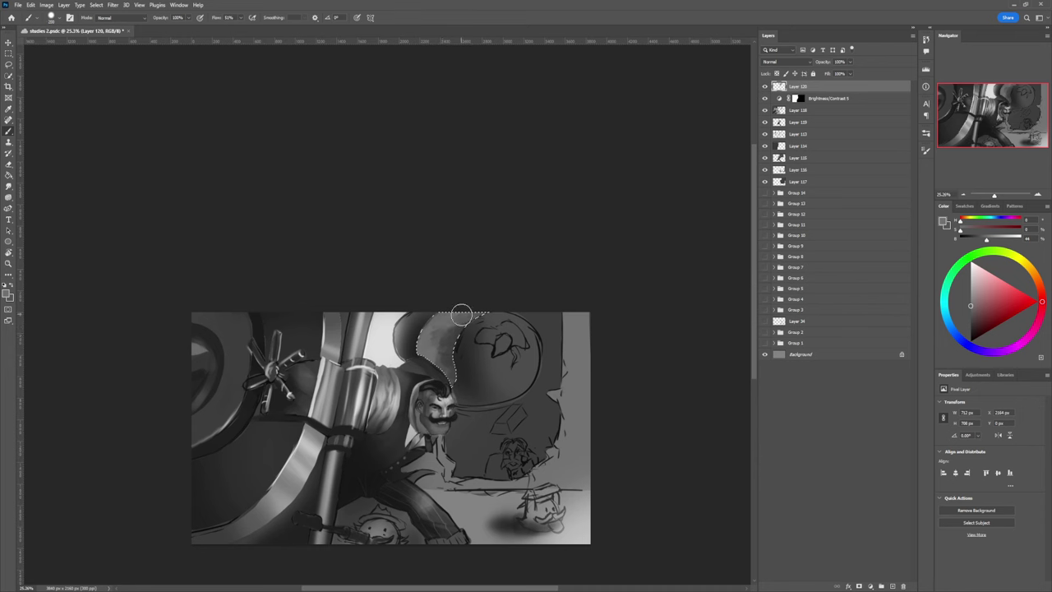
pyautogui.keyDown('alt'); pyautogui.click(476, 322); pyautogui.keyUp('alt')
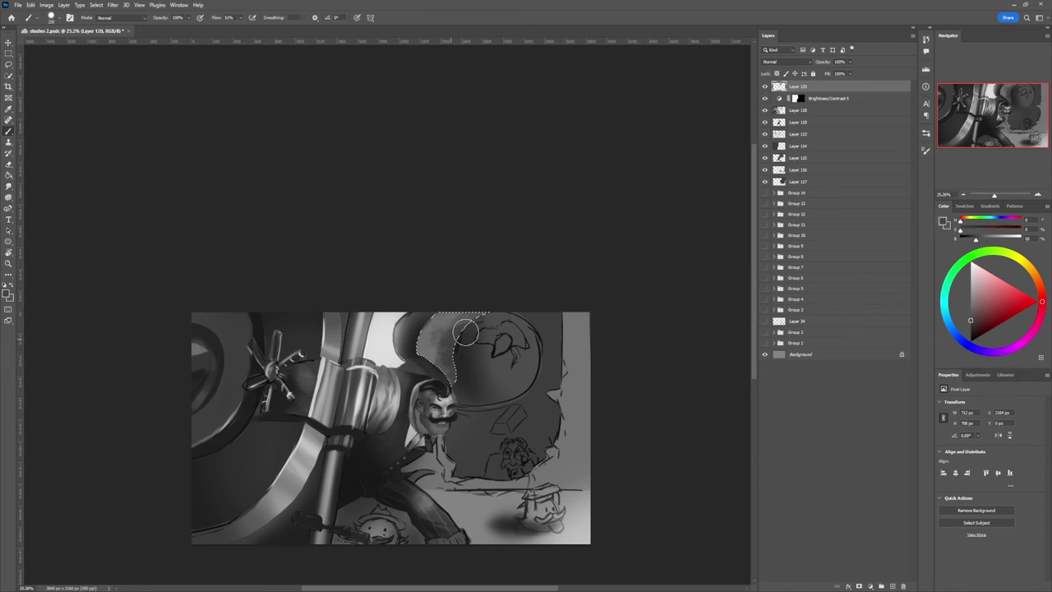
pyautogui.keyDown('alt'); pyautogui.click(424, 351); pyautogui.keyUp('alt')
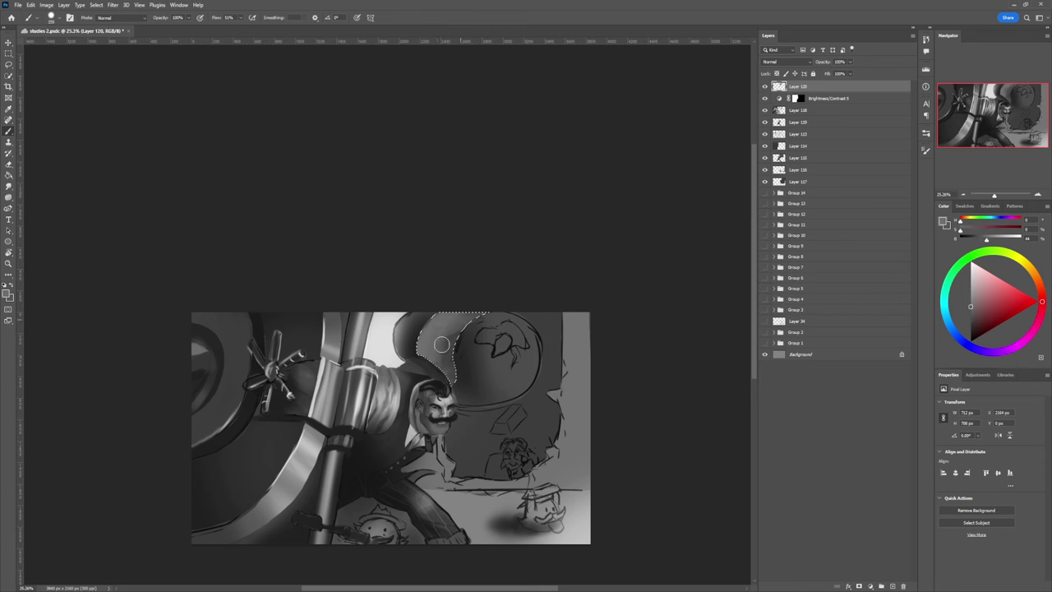
pyautogui.keyDown('alt'); pyautogui.click(450, 353); pyautogui.keyUp('alt')
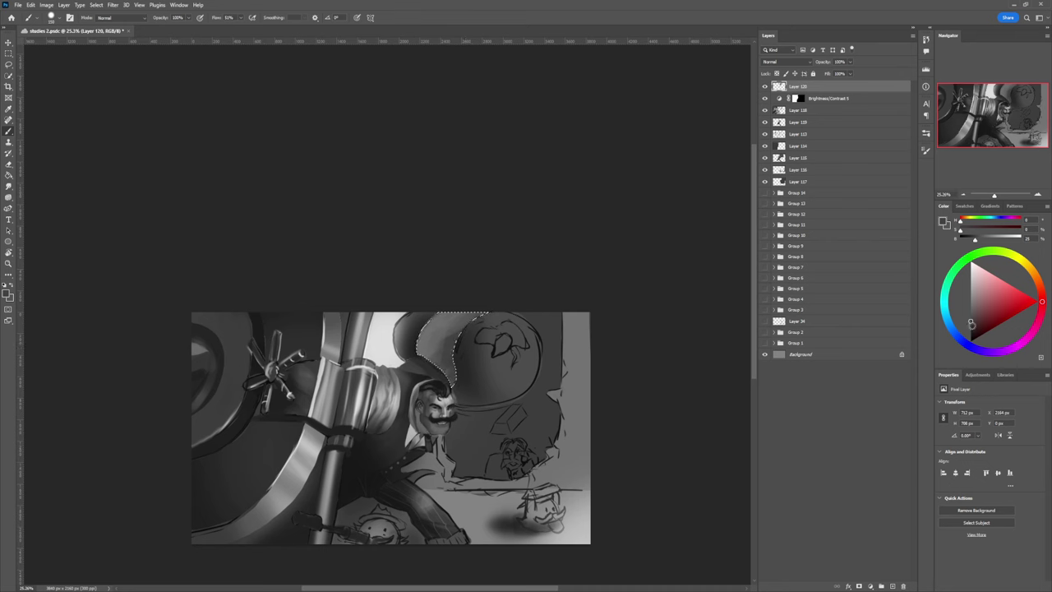
pyautogui.click(971, 327)
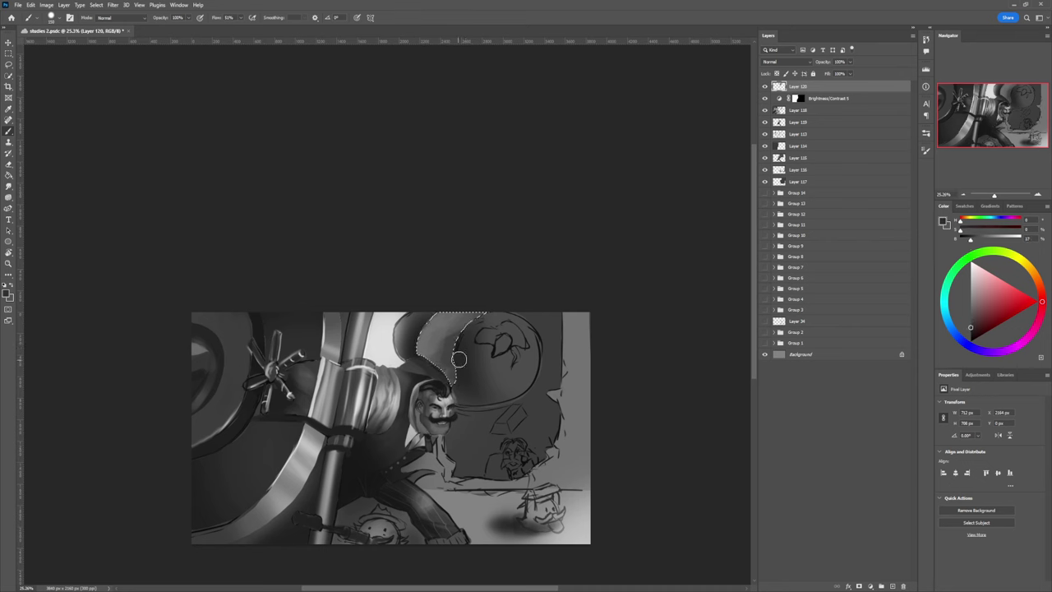
pyautogui.press('l')
pyautogui.hotkey('ctrl', 'd')
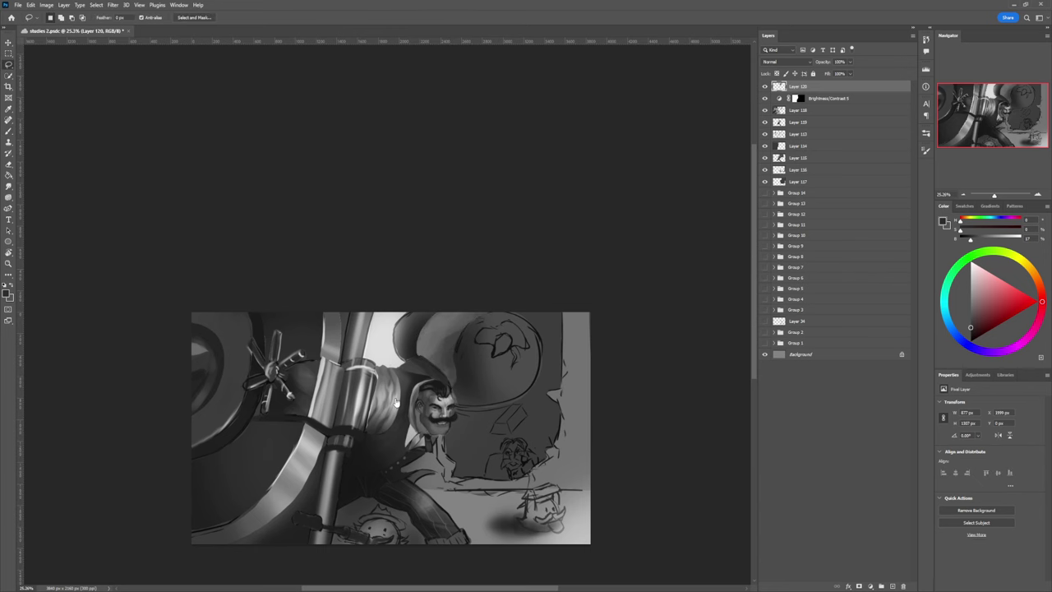
# - Lasso the curved form's lower fold just above the man's hair, paint it with a sampled mid-grey, and deselect
pyautogui.press('z')
pyautogui.moveTo(427, 398); pyautogui.dragTo(452, 377)
pyautogui.press('l')
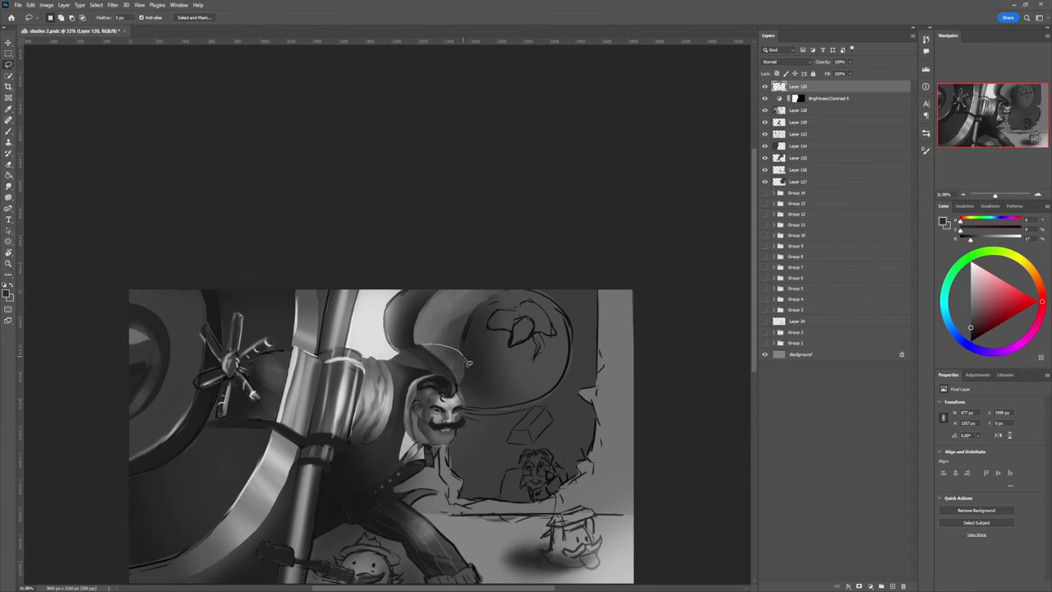
pyautogui.moveTo(468, 362)
pyautogui.mouseDown()
pyautogui.moveTo(468, 392)
pyautogui.moveTo(429, 346)
pyautogui.moveTo(454, 349)
pyautogui.moveTo(468, 386)
pyautogui.moveTo(464, 349)
pyautogui.moveTo(469, 357)
pyautogui.moveTo(454, 365)
pyautogui.moveTo(436, 346)
pyautogui.moveTo(463, 388)
pyautogui.moveTo(436, 386)
pyautogui.mouseUp()
pyautogui.press('b')
pyautogui.keyDown('alt'); pyautogui.click(429, 346); pyautogui.keyUp('alt')
pyautogui.press('l')
pyautogui.hotkey('ctrl', 'd')
pyautogui.hotkey('ctrl', 'space')
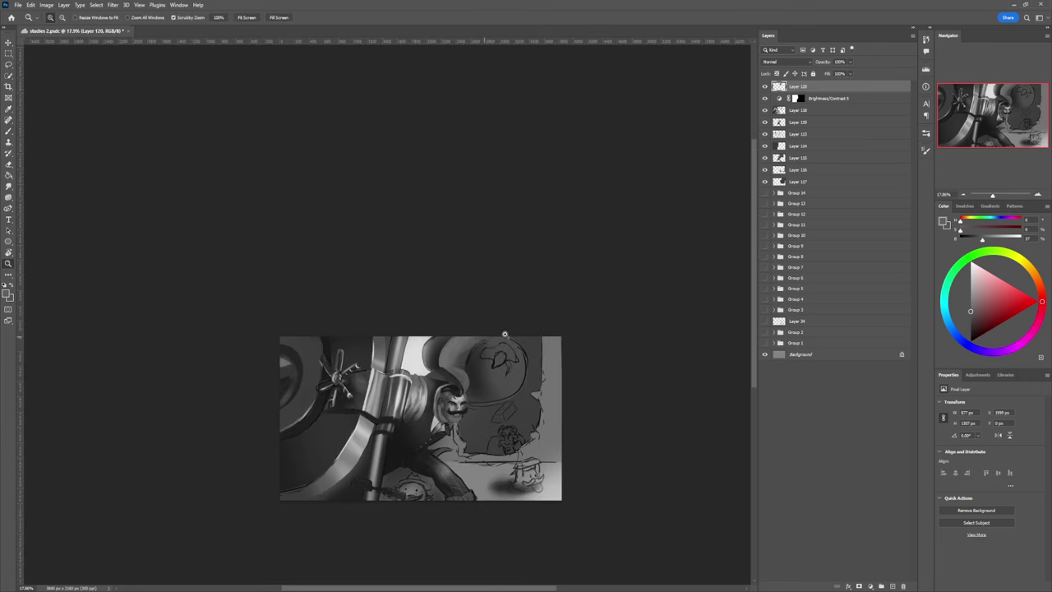
pyautogui.keyDown('alt'); pyautogui.click(523, 391); pyautogui.keyUp('alt')
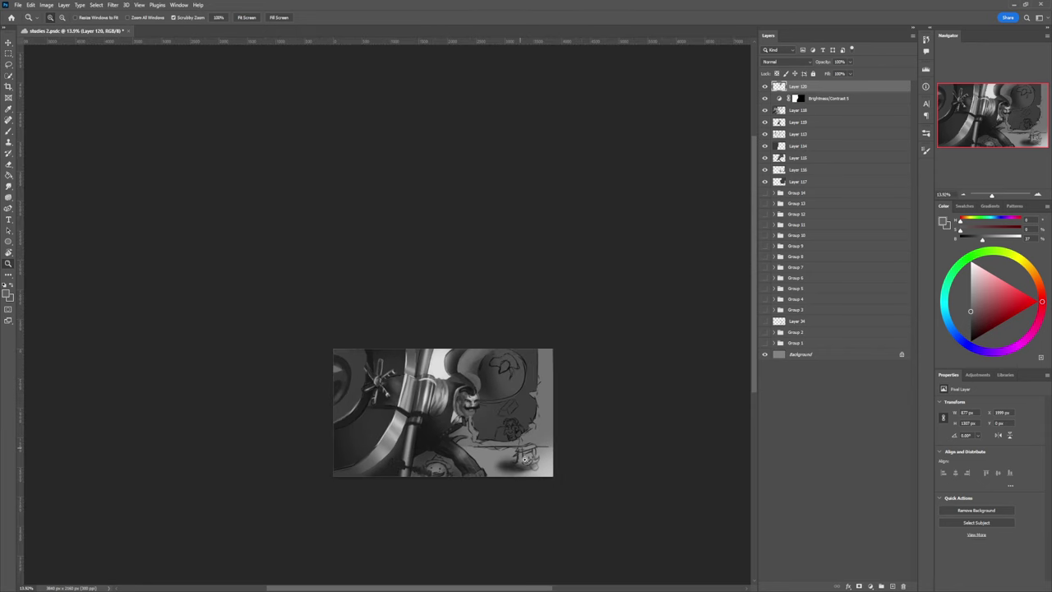
pyautogui.moveTo(540, 512); pyautogui.dragTo(542, 533)
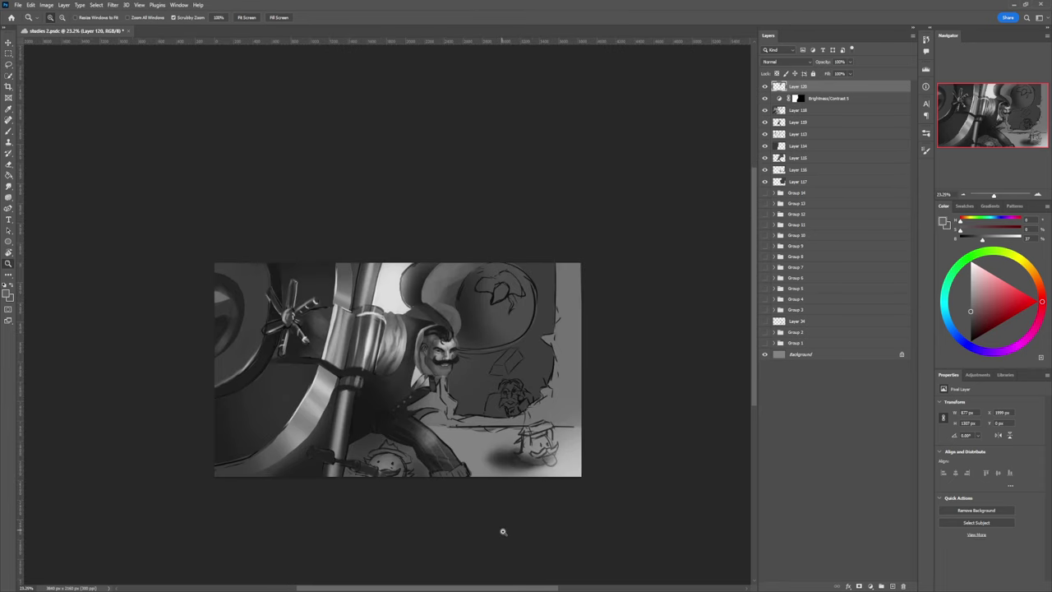
pyautogui.moveTo(521, 474); pyautogui.dragTo(492, 420)
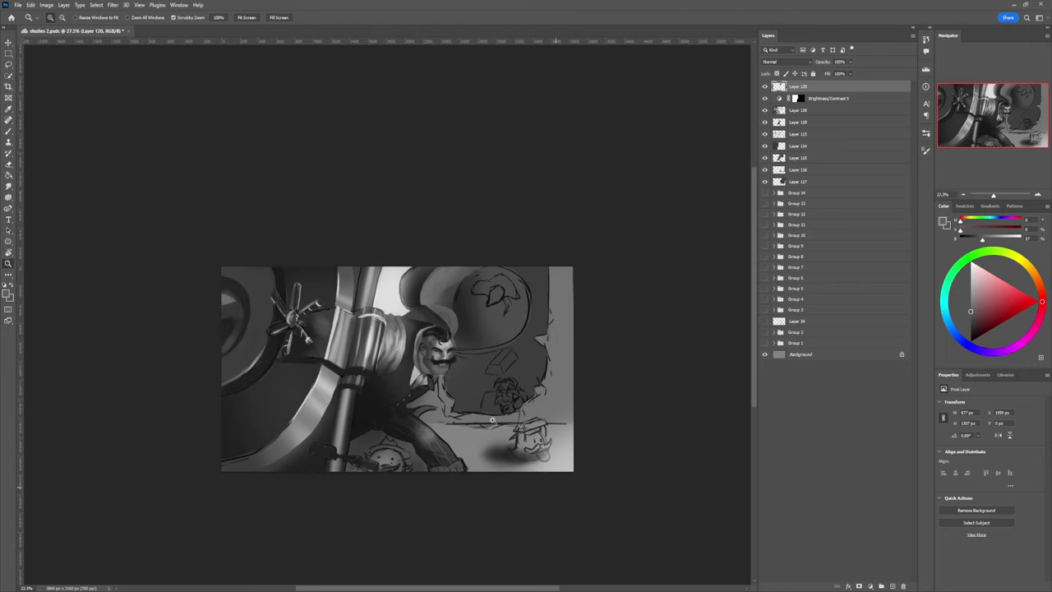
# - Lasso the wall area around the torn dark opening, from the canvas's upper right corner down to the floor line
pyautogui.press('l')
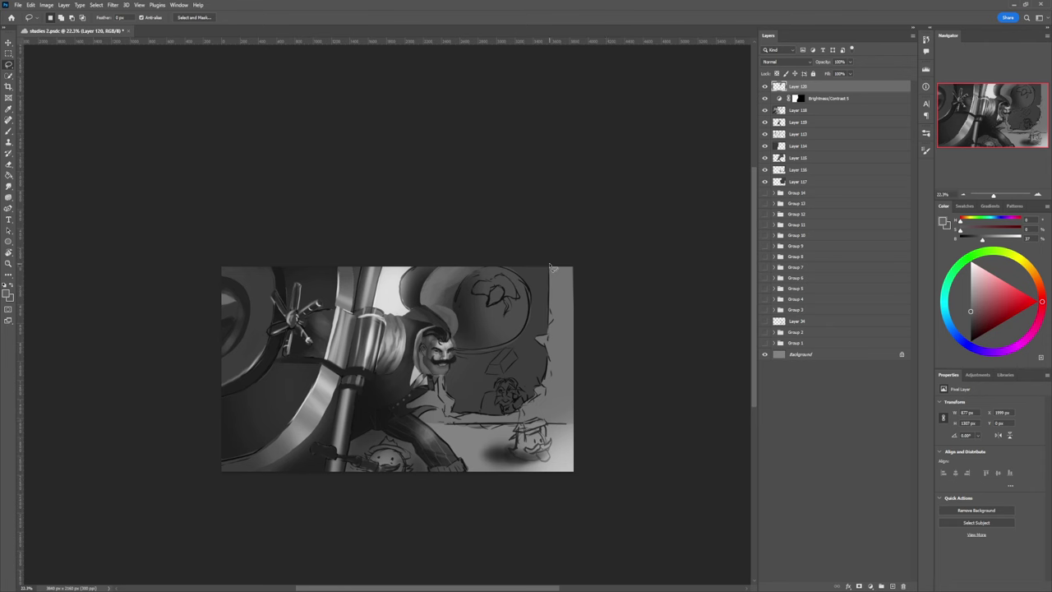
pyautogui.moveTo(550, 265)
pyautogui.mouseDown()
pyautogui.moveTo(539, 339)
pyautogui.moveTo(546, 329)
pyautogui.moveTo(547, 388)
pyautogui.moveTo(516, 415)
pyautogui.moveTo(457, 419)
pyautogui.moveTo(446, 378)
pyautogui.moveTo(409, 404)
pyautogui.moveTo(442, 413)
pyautogui.mouseUp()
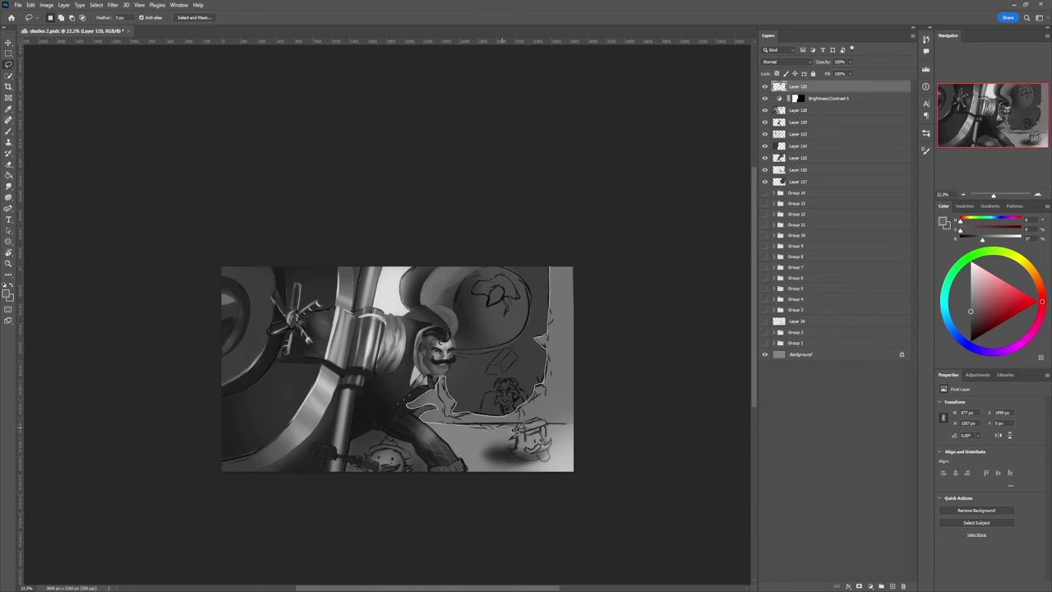
pyautogui.moveTo(578, 432)
pyautogui.mouseDown()
pyautogui.moveTo(591, 372)
pyautogui.moveTo(610, 244)
pyautogui.mouseUp()
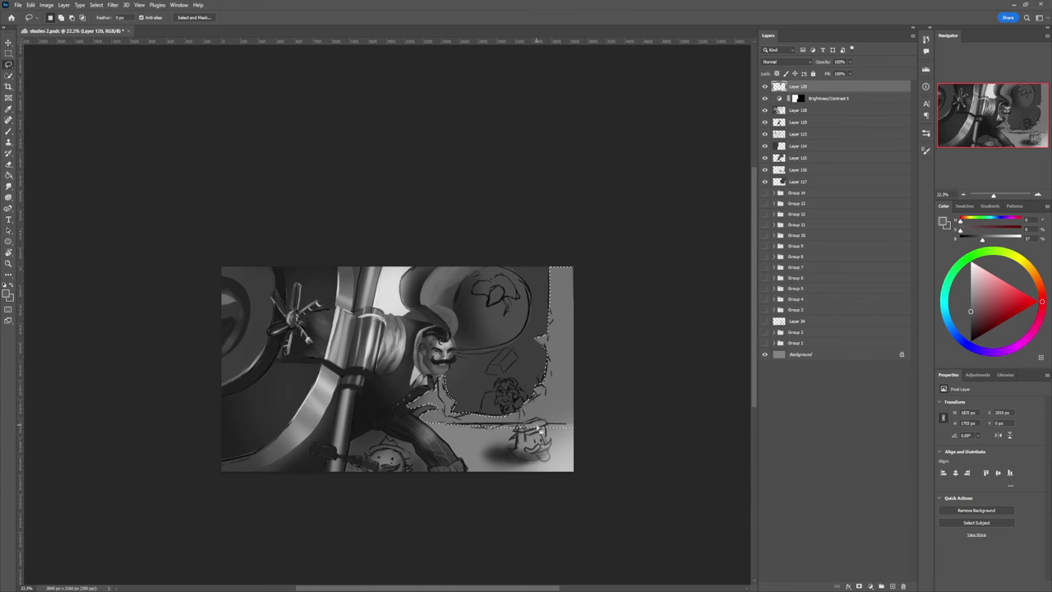
pyautogui.moveTo(545, 436)
pyautogui.mouseDown()
pyautogui.moveTo(518, 427)
pyautogui.moveTo(528, 420)
pyautogui.mouseUp()
pyautogui.press('alt')
pyautogui.moveTo(516, 427); pyautogui.dragTo(443, 426)
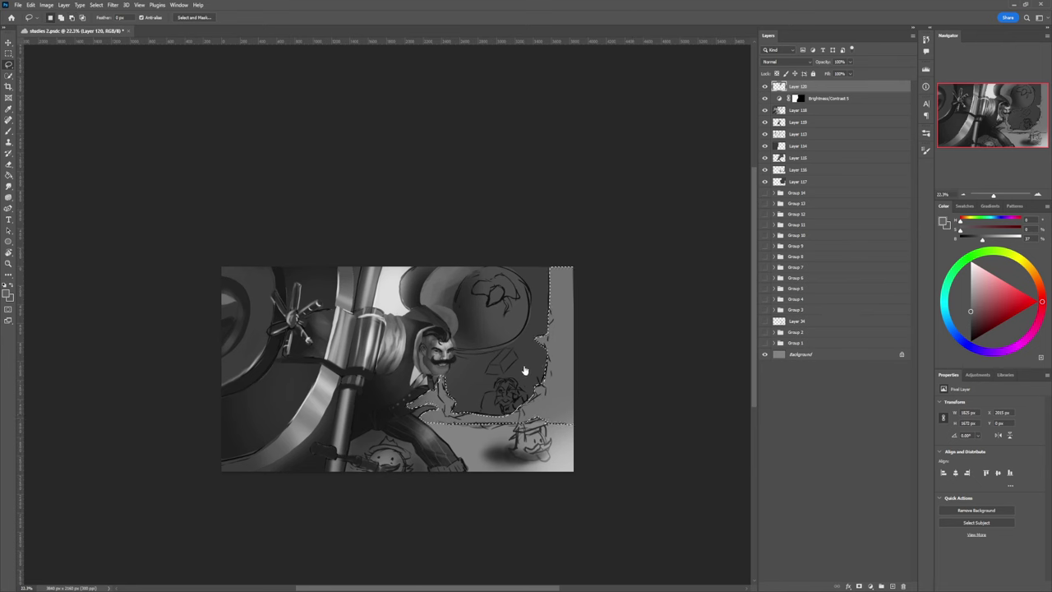
# - Brush the selected wall with a 60% brightness grey, undo the last stroke, and work in a darker grey near the opening
pyautogui.press('b')
pyautogui.moveTo(971, 309); pyautogui.dragTo(949, 278)
pyautogui.moveTo(563, 388)
pyautogui.mouseDown()
pyautogui.moveTo(555, 414)
pyautogui.moveTo(456, 430)
pyautogui.moveTo(468, 454)
pyautogui.mouseUp()
pyautogui.hotkey('ctrl', 'z')
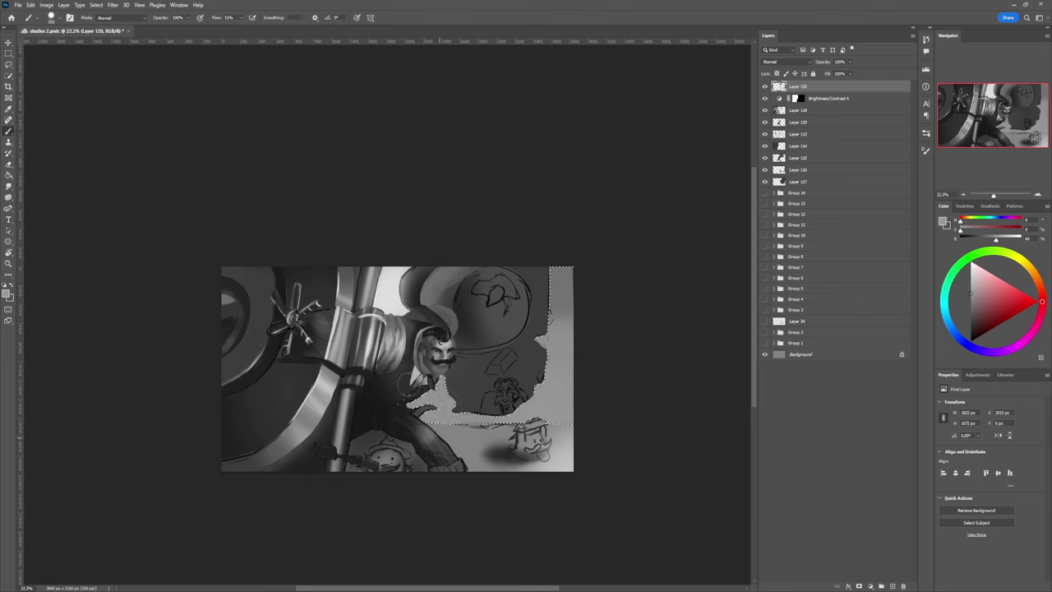
pyautogui.moveTo(971, 294); pyautogui.dragTo(971, 314)
pyautogui.moveTo(477, 380)
pyautogui.mouseDown()
pyautogui.moveTo(452, 393)
pyautogui.moveTo(441, 374)
pyautogui.mouseUp()
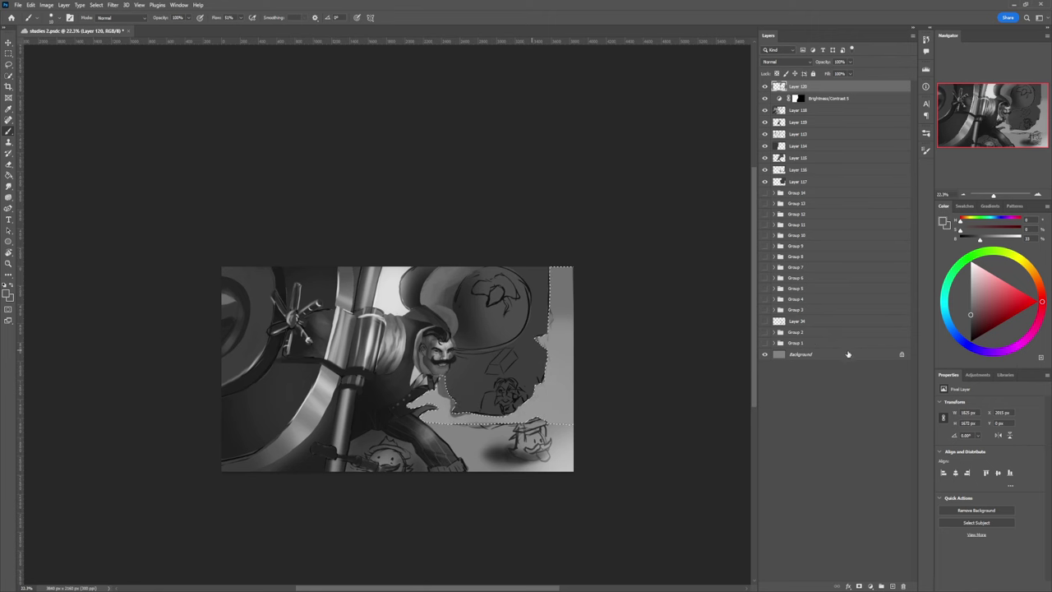
# - Shade the selected wall with a very large soft brush in a 24% brightness grey and deselect
pyautogui.press('.')
pyautogui.click(971, 321)
pyautogui.press(']')
pyautogui.press(']')
pyautogui.press(']')
pyautogui.press(']')
pyautogui.press(']')
pyautogui.press(']')
pyautogui.press(']')
pyautogui.press(']')
pyautogui.press(']')
pyautogui.press(']')
pyautogui.press(']')
pyautogui.press(']')
pyautogui.press(']')
pyautogui.press(']')
pyautogui.press(']')
pyautogui.press(']')
pyautogui.press(']')
pyautogui.press(']')
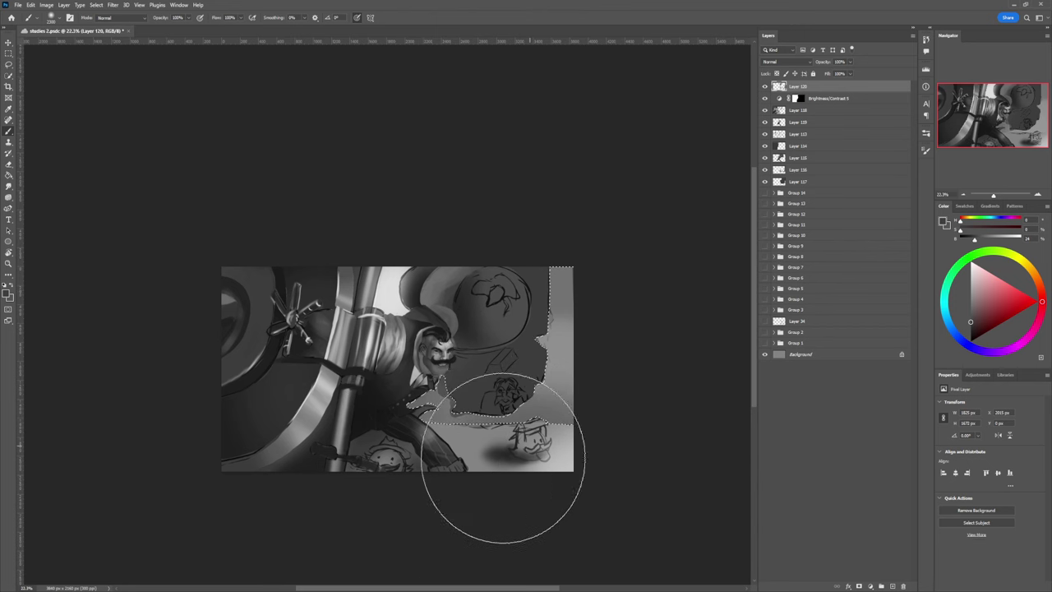
pyautogui.moveTo(585, 389); pyautogui.dragTo(565, 370)
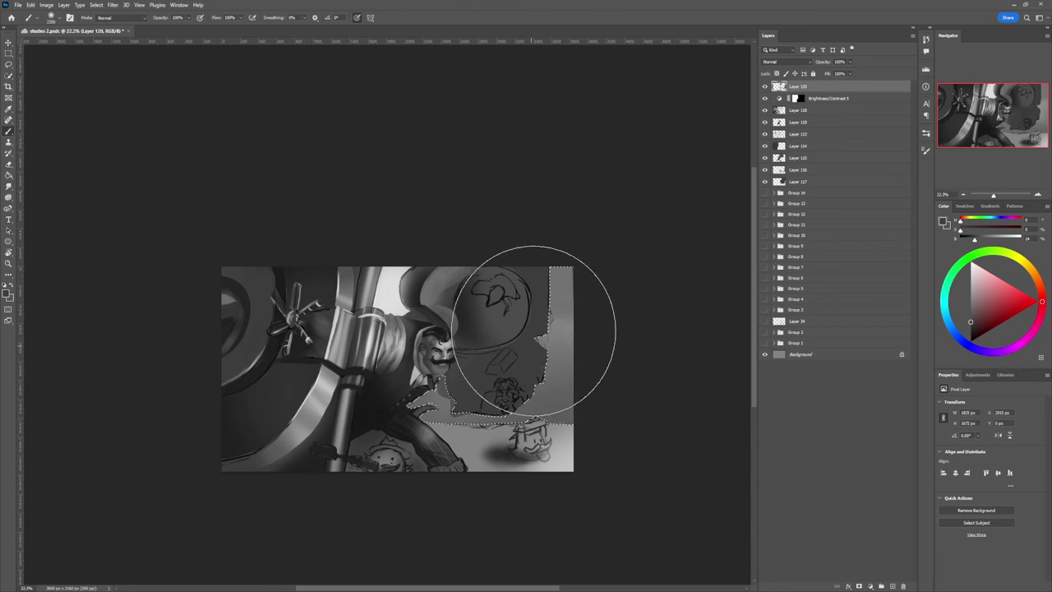
pyautogui.moveTo(533, 331); pyautogui.dragTo(544, 287)
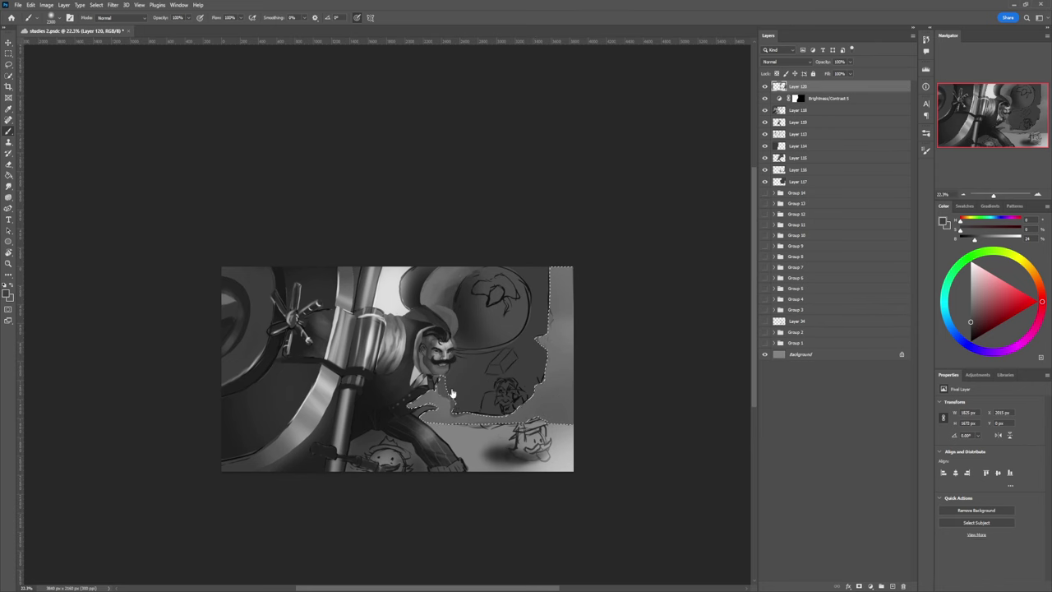
pyautogui.press('l')
pyautogui.hotkey('ctrl', 'd')
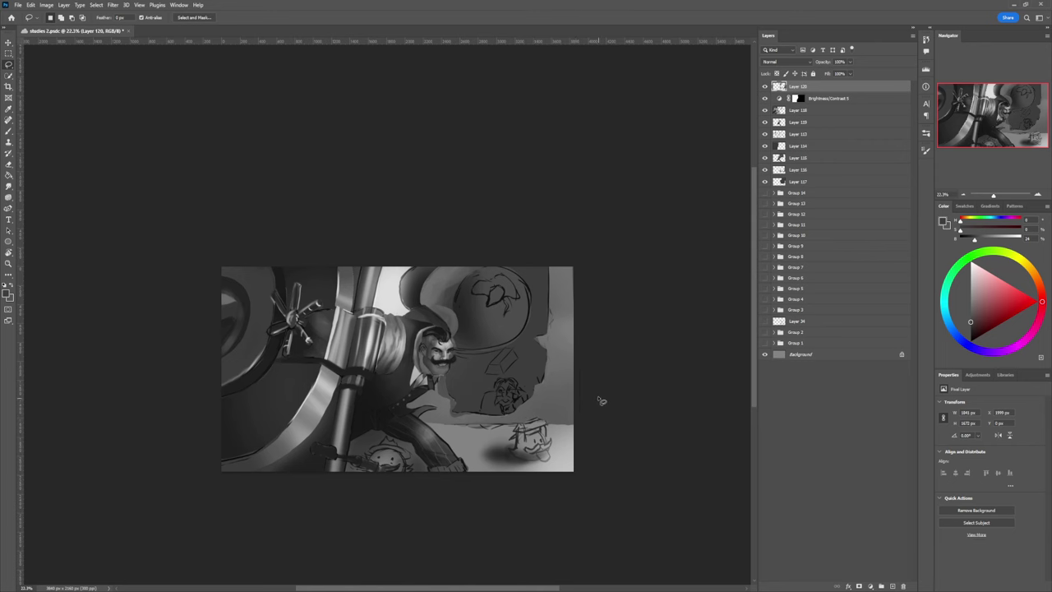
# - Lasso the whole sketched block inside the dark opening, choosing a 72% brightness grey and a much smaller brush
pyautogui.click(970, 284)
pyautogui.press('b')
pyautogui.press('z')
pyautogui.moveTo(517, 438)
pyautogui.mouseDown()
pyautogui.moveTo(517, 419)
pyautogui.moveTo(542, 418)
pyautogui.mouseUp()
pyautogui.press('l')
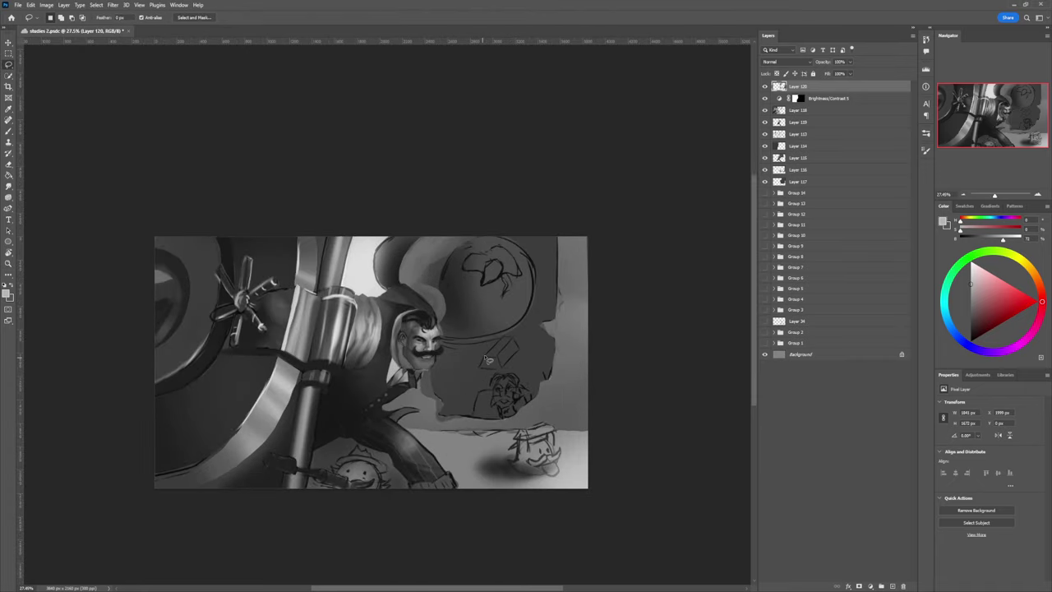
pyautogui.moveTo(487, 359)
pyautogui.mouseDown()
pyautogui.moveTo(505, 340)
pyautogui.moveTo(525, 350)
pyautogui.moveTo(510, 367)
pyautogui.moveTo(483, 371)
pyautogui.mouseUp()
pyautogui.press('b')
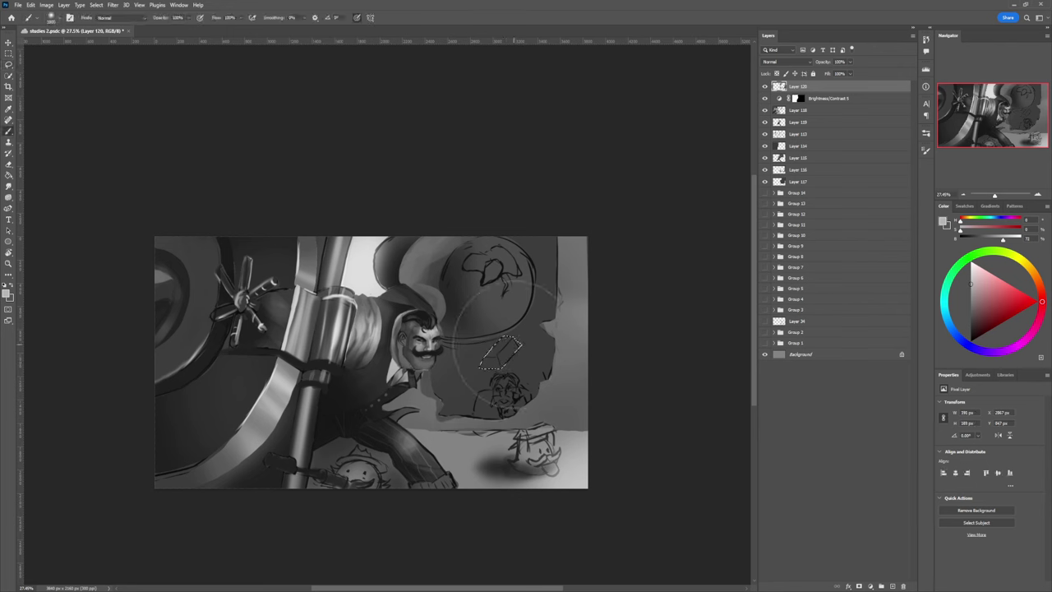
pyautogui.press('[')
pyautogui.press('[')
pyautogui.press('[')
pyautogui.press('[')
pyautogui.press('[')
pyautogui.press('[')
pyautogui.press('[')
pyautogui.press('[')
pyautogui.press('[')
# - Reselect only the block's long upper-left face and paint it, toning it with 30% and 38% brightness greys
pyautogui.press('l')
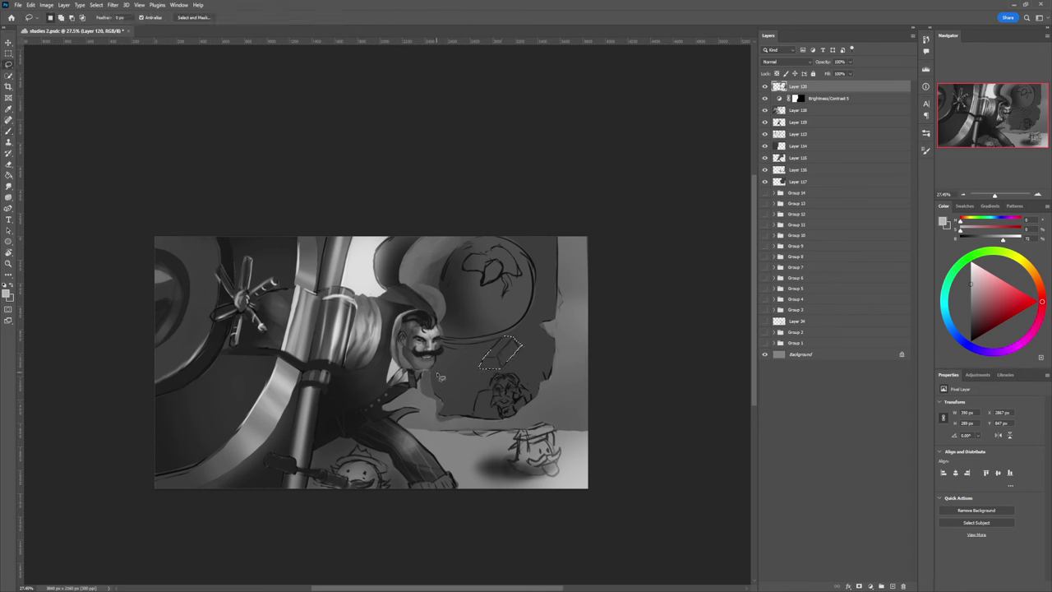
pyautogui.moveTo(485, 367)
pyautogui.mouseDown()
pyautogui.moveTo(502, 337)
pyautogui.moveTo(517, 342)
pyautogui.moveTo(488, 365)
pyautogui.mouseUp()
pyautogui.hotkey('ctrl', 'd')
pyautogui.moveTo(496, 359); pyautogui.dragTo(511, 358)
pyautogui.press('b')
pyautogui.keyDown('alt'); pyautogui.click(509, 357); pyautogui.keyUp('alt')
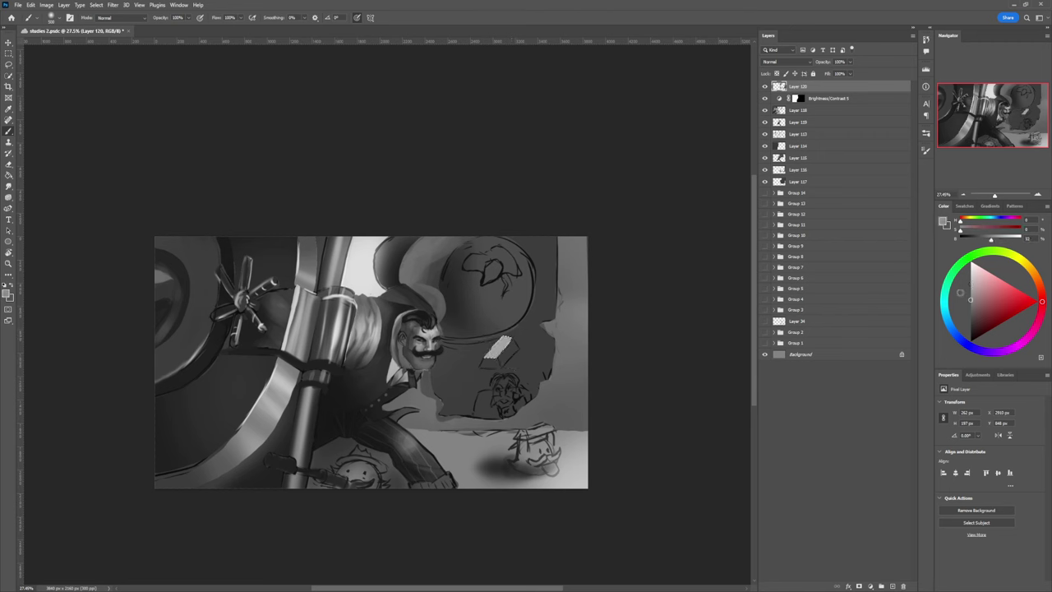
pyautogui.click(970, 317)
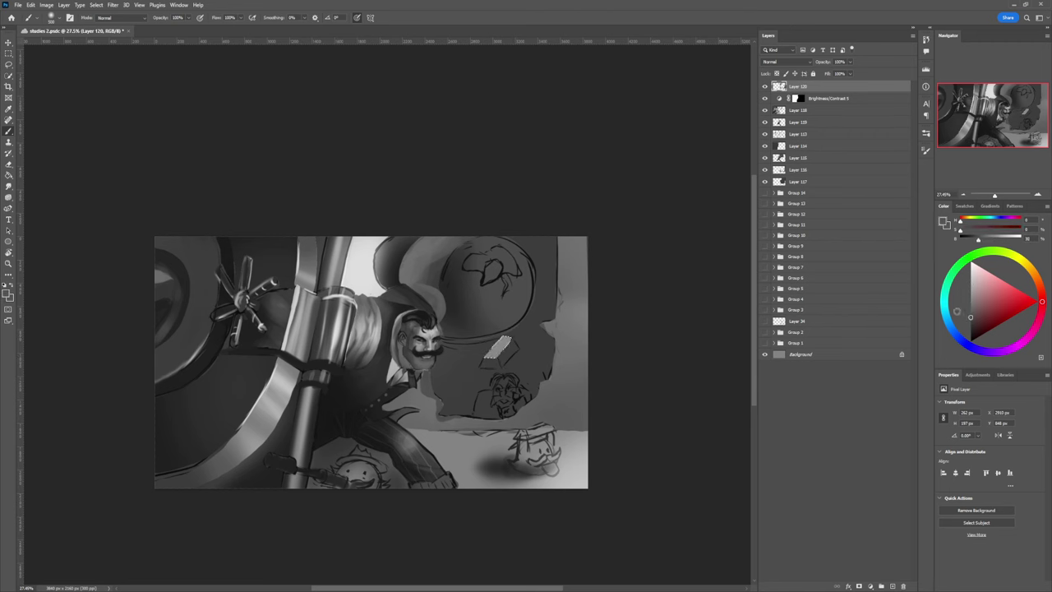
pyautogui.moveTo(515, 337)
pyautogui.mouseDown()
pyautogui.moveTo(486, 362)
pyautogui.moveTo(502, 336)
pyautogui.mouseUp()
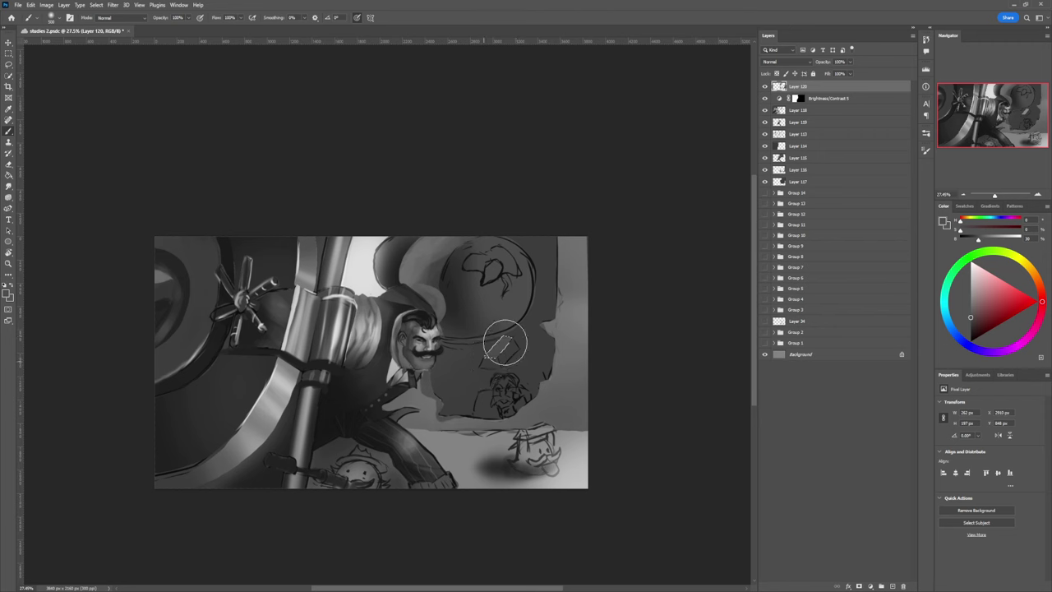
pyautogui.click(972, 310)
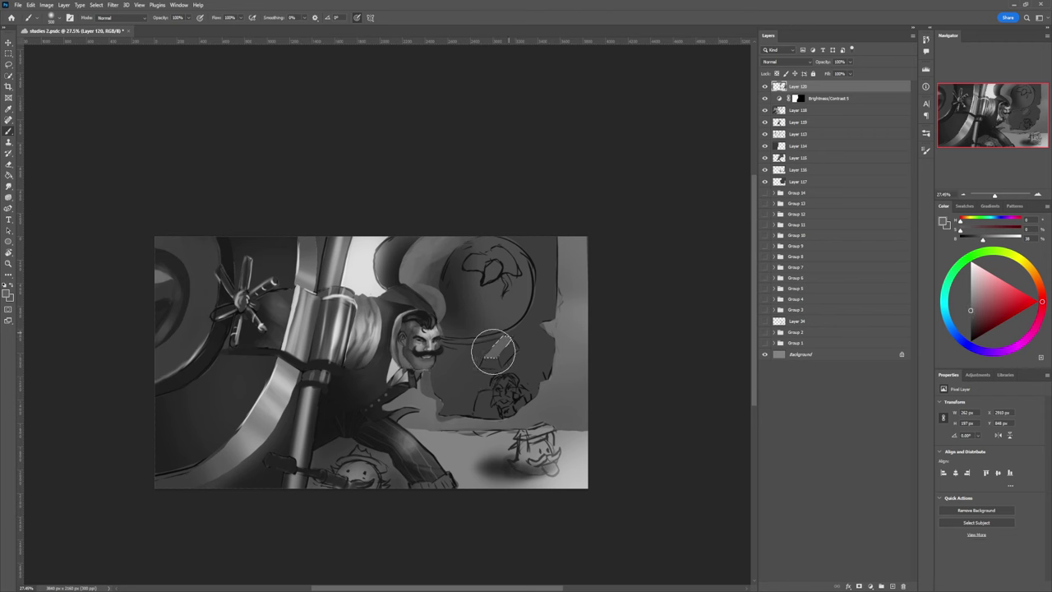
# - Lasso the block's right face, base it in mid-grey, and add near-white streaks with a small brush
pyautogui.press('l')
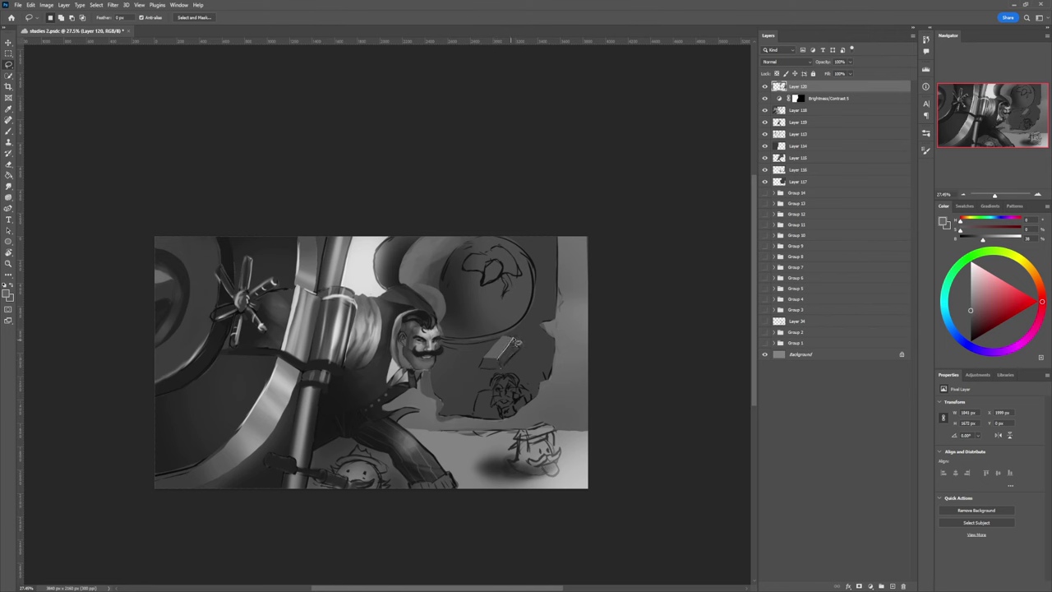
pyautogui.moveTo(522, 348)
pyautogui.mouseDown()
pyautogui.moveTo(507, 377)
pyautogui.moveTo(516, 351)
pyautogui.mouseUp()
pyautogui.press('b')
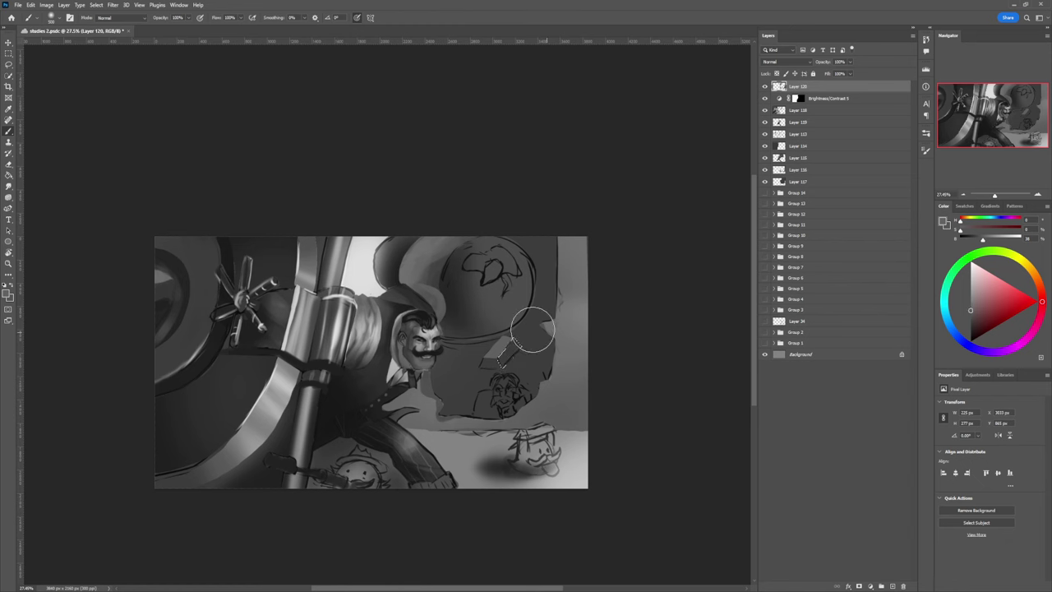
pyautogui.moveTo(532, 329); pyautogui.dragTo(520, 367)
pyautogui.moveTo(976, 279); pyautogui.dragTo(943, 269)
pyautogui.press('[')
pyautogui.press('[')
pyautogui.press('[')
pyautogui.press('[')
pyautogui.press('[')
pyautogui.press('[')
pyautogui.press('[')
pyautogui.press('[')
pyautogui.moveTo(501, 347)
pyautogui.mouseDown()
pyautogui.moveTo(503, 370)
pyautogui.moveTo(504, 359)
pyautogui.mouseUp()
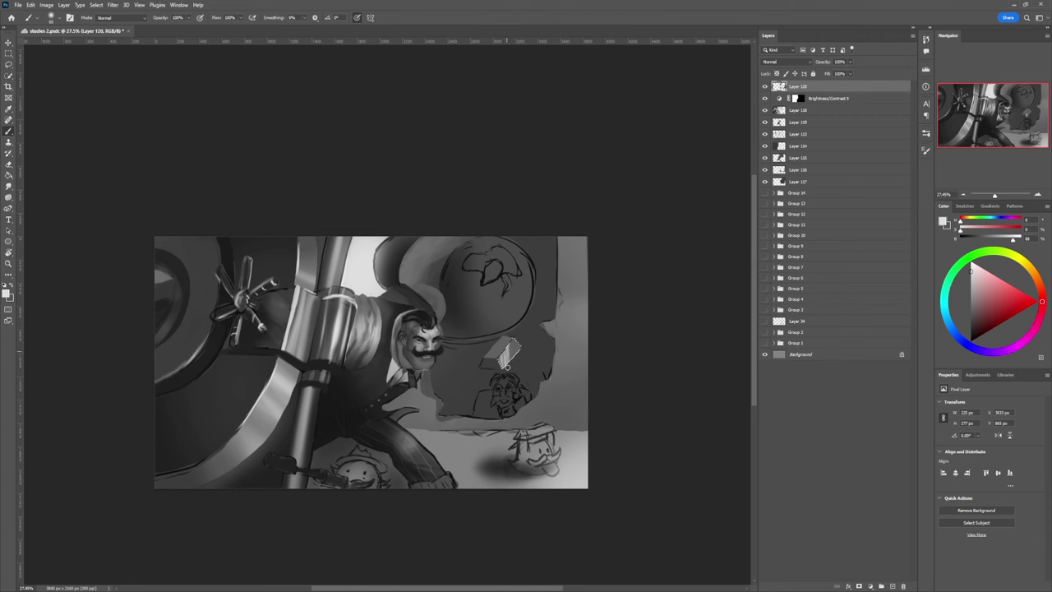
pyautogui.click(971, 267)
# - Lasso the block's lower-left end face, shade it with dark greys, and deselect
pyautogui.press('l')
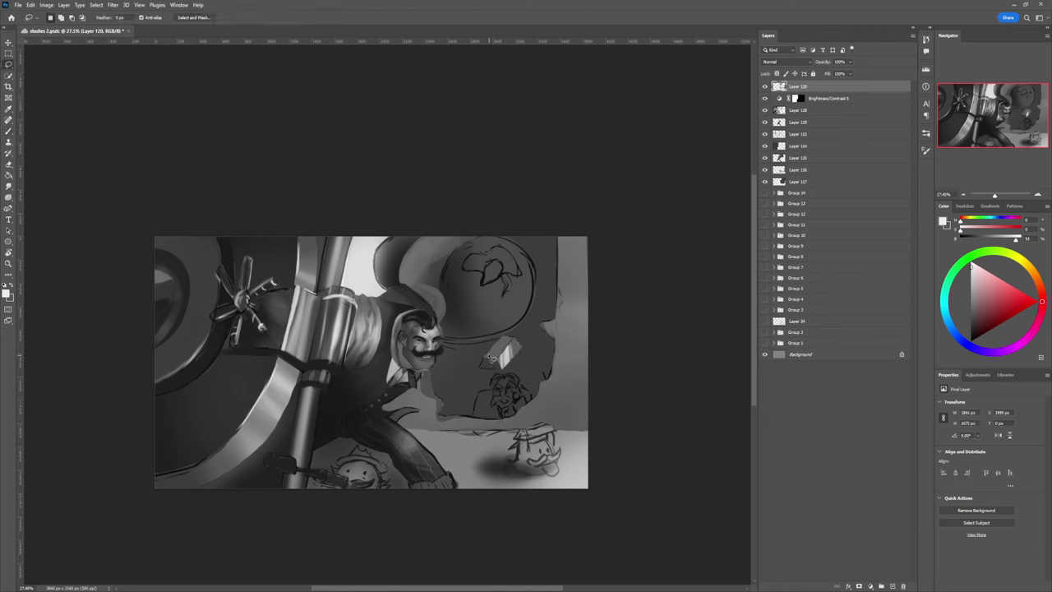
pyautogui.moveTo(481, 369)
pyautogui.mouseDown()
pyautogui.moveTo(498, 360)
pyautogui.moveTo(502, 368)
pyautogui.mouseUp()
pyautogui.press('b')
pyautogui.click(971, 323)
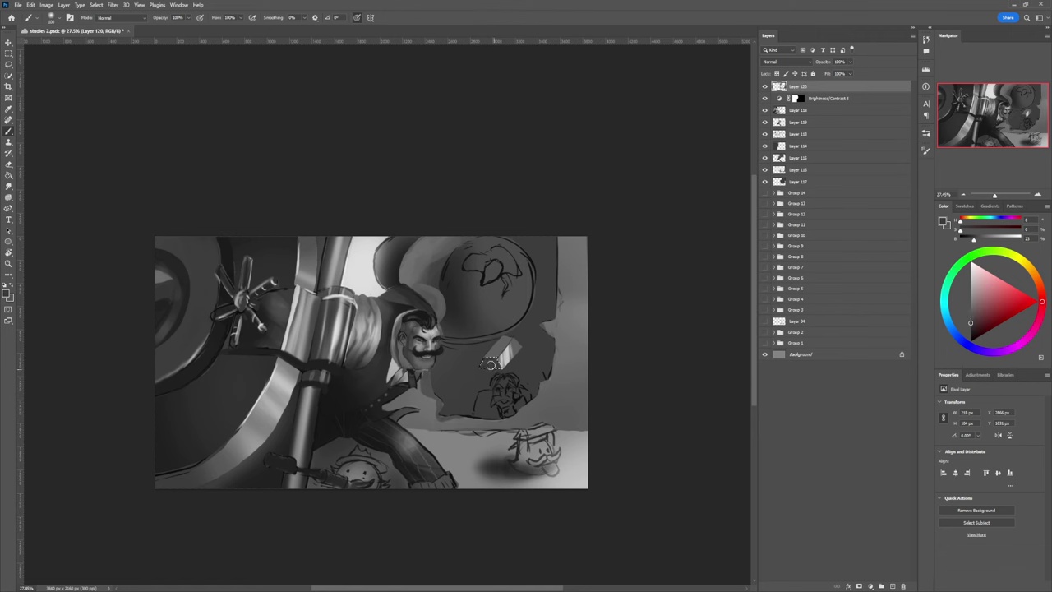
pyautogui.click(971, 330)
pyautogui.moveTo(484, 365); pyautogui.dragTo(487, 359)
pyautogui.keyDown('alt'); pyautogui.click(492, 362); pyautogui.keyUp('alt')
pyautogui.press('l')
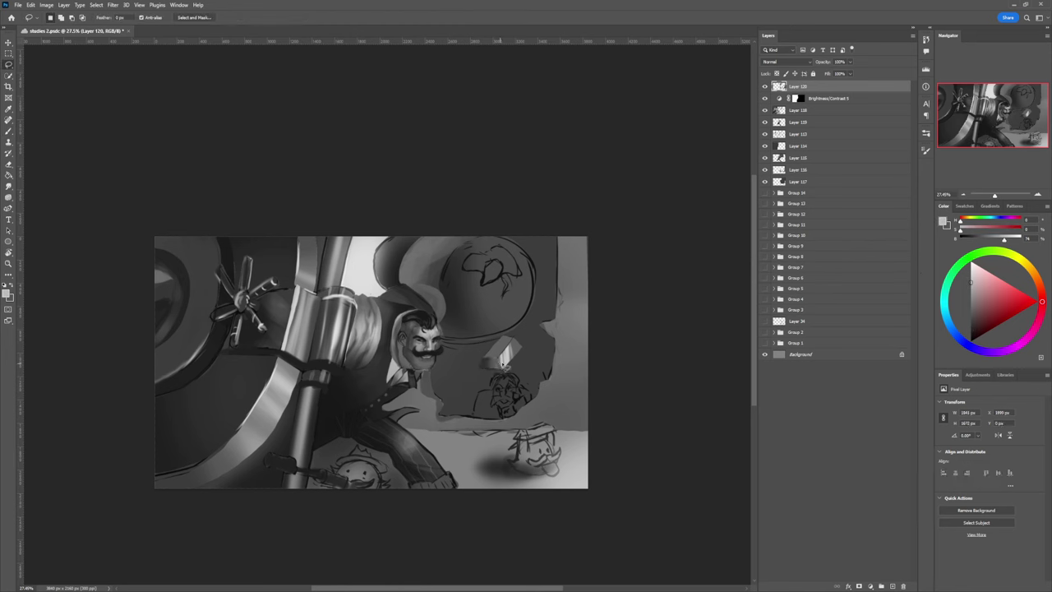
# - Brush highlights along the block's edges with a 90% brightness grey
pyautogui.press('b')
pyautogui.click(971, 269)
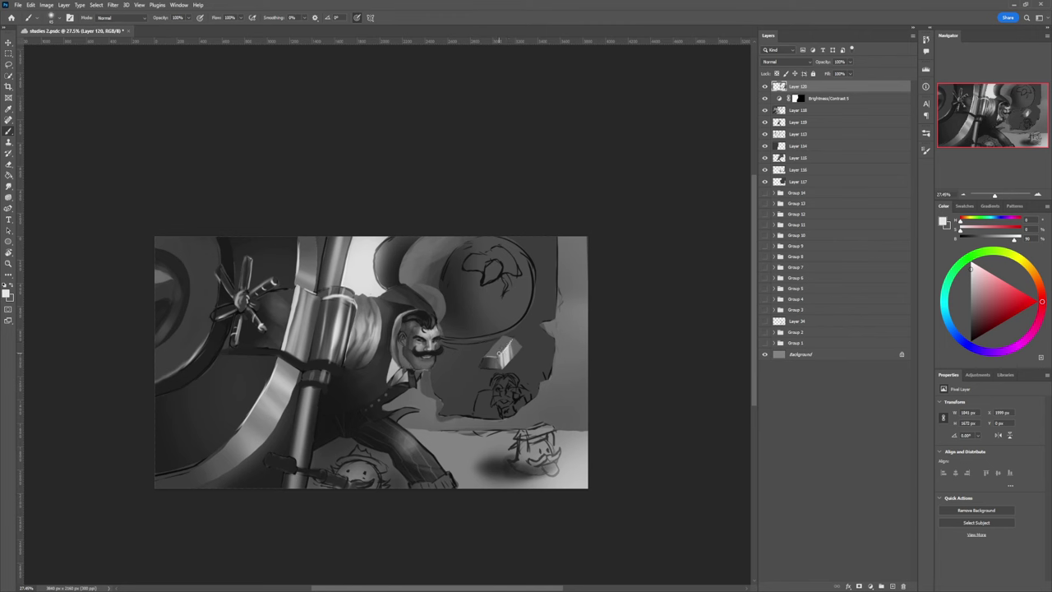
pyautogui.moveTo(496, 356)
pyautogui.mouseDown()
pyautogui.moveTo(508, 340)
pyautogui.moveTo(503, 350)
pyautogui.mouseUp()
# - Lasso the area from the man's chin across the ground to the sketched head, choosing a 70% brightness grey and a larger brush
pyautogui.press('z')
pyautogui.moveTo(523, 402); pyautogui.dragTo(512, 354)
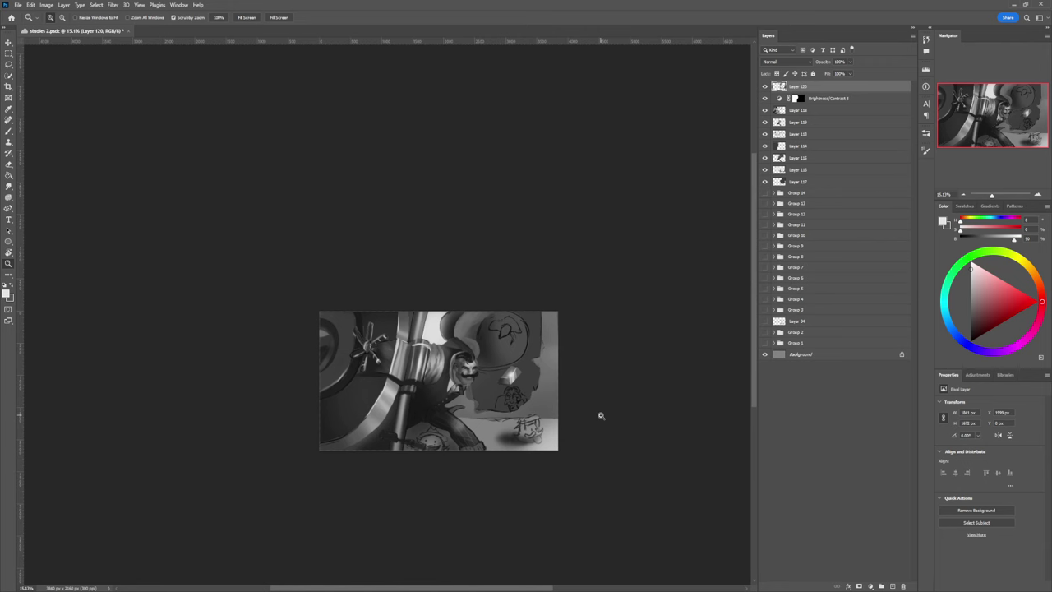
pyautogui.moveTo(527, 426)
pyautogui.mouseDown()
pyautogui.moveTo(493, 447)
pyautogui.moveTo(516, 453)
pyautogui.mouseUp()
pyautogui.press('b')
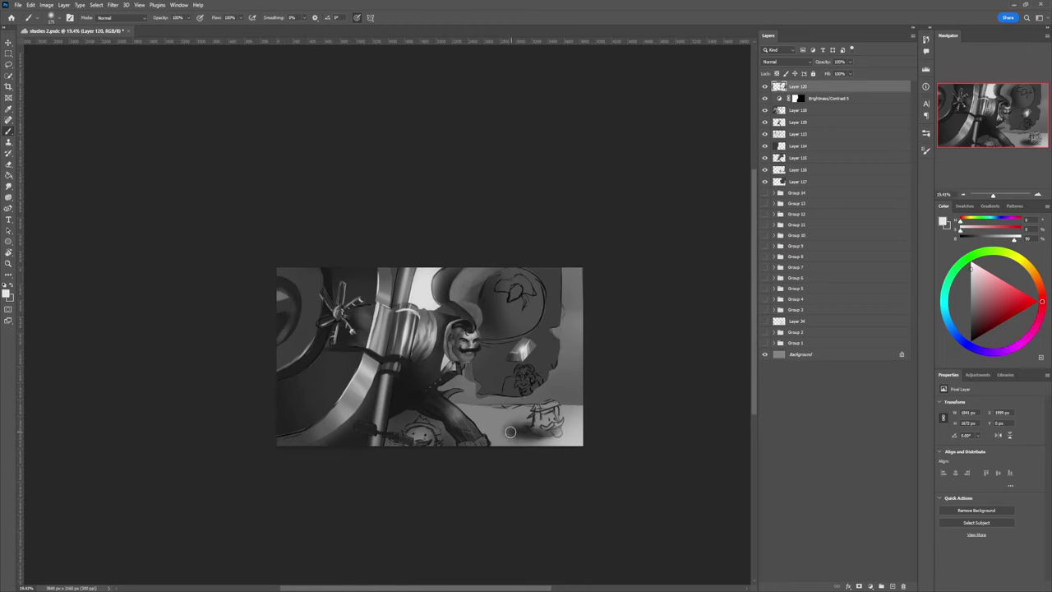
pyautogui.moveTo(441, 457); pyautogui.dragTo(488, 441)
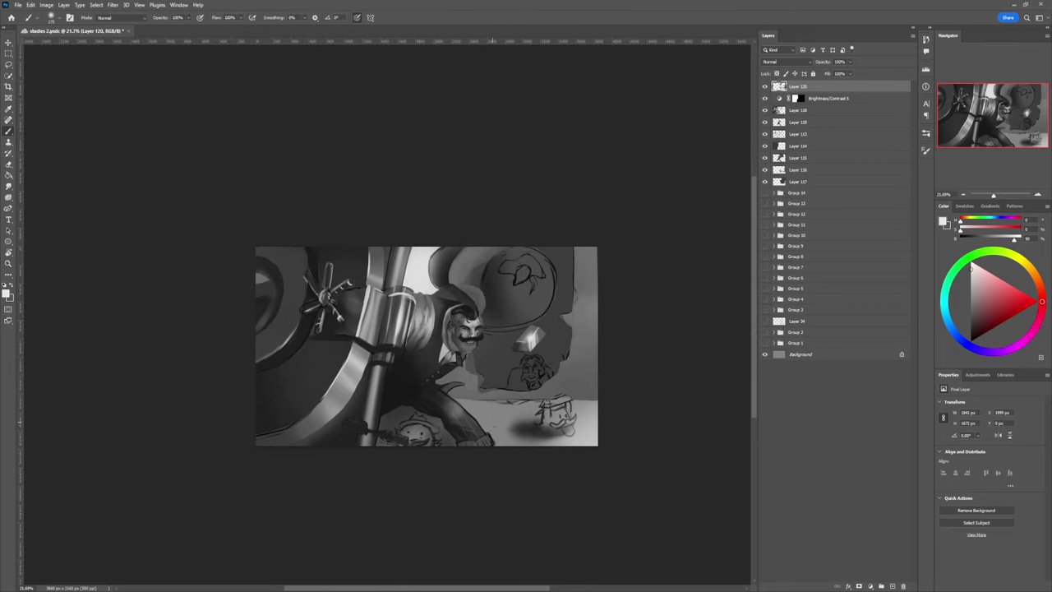
pyautogui.press('l')
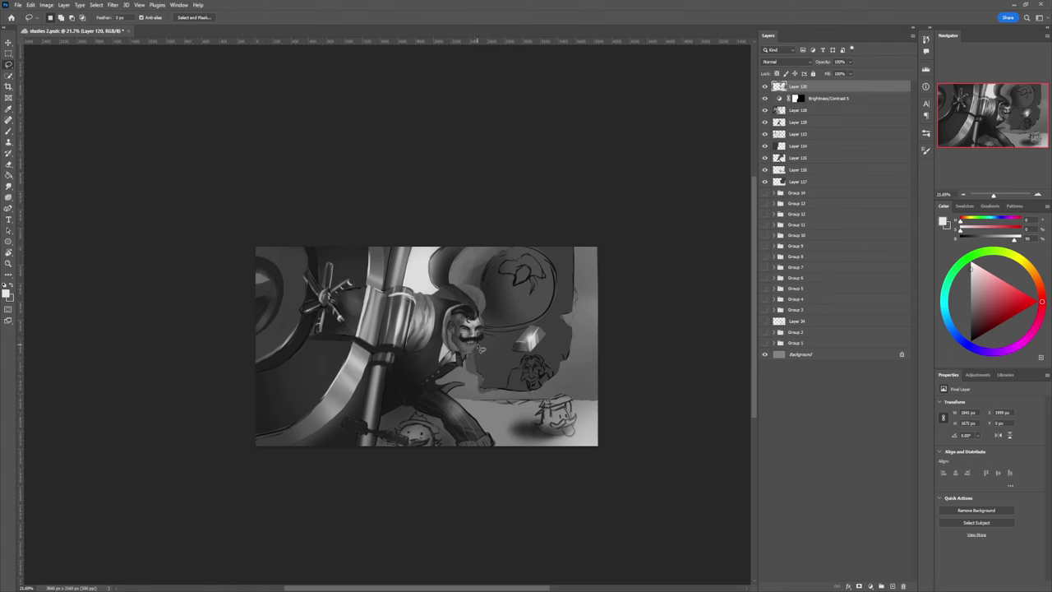
pyautogui.moveTo(466, 365)
pyautogui.mouseDown()
pyautogui.moveTo(441, 384)
pyautogui.moveTo(465, 385)
pyautogui.moveTo(457, 404)
pyautogui.moveTo(486, 428)
pyautogui.moveTo(537, 412)
pyautogui.moveTo(541, 400)
pyautogui.moveTo(486, 337)
pyautogui.mouseUp()
pyautogui.press('b')
pyautogui.click(971, 285)
pyautogui.press(']')
pyautogui.press(']')
pyautogui.press(']')
pyautogui.press(']')
pyautogui.press(']')
pyautogui.press(']')
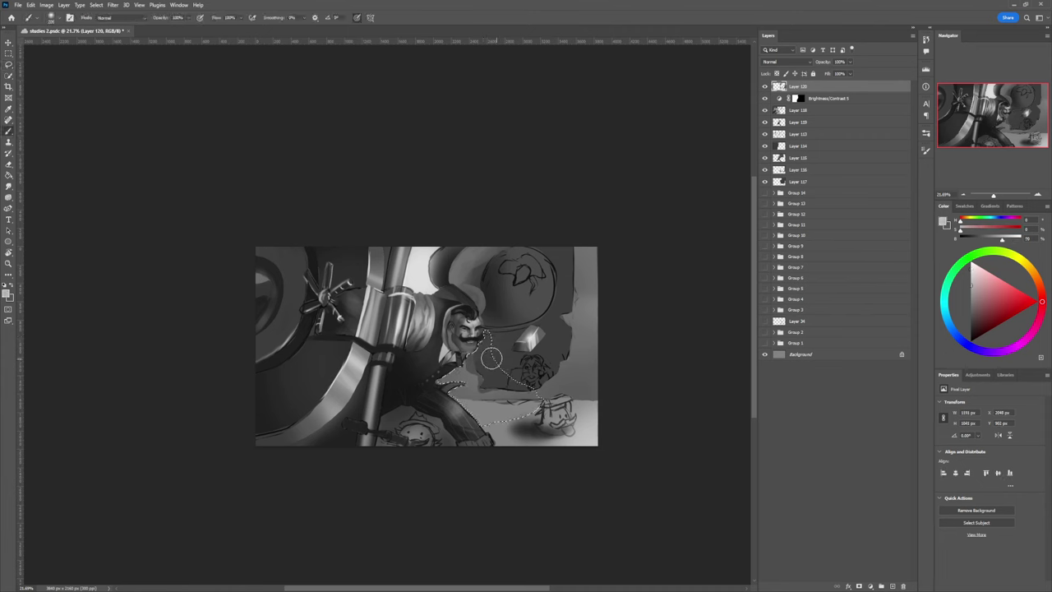
# - Paint a soft light-grey haze over the selected area in front of the man with an enlarged brush
pyautogui.moveTo(485, 380); pyautogui.dragTo(462, 358)
pyautogui.press(']')
pyautogui.press(']')
pyautogui.press(']')
pyautogui.press(']')
pyautogui.press(']')
pyautogui.press(']')
pyautogui.moveTo(471, 320)
pyautogui.mouseDown()
pyautogui.moveTo(461, 392)
pyautogui.moveTo(465, 402)
pyautogui.moveTo(467, 372)
pyautogui.moveTo(498, 392)
pyautogui.mouseUp()
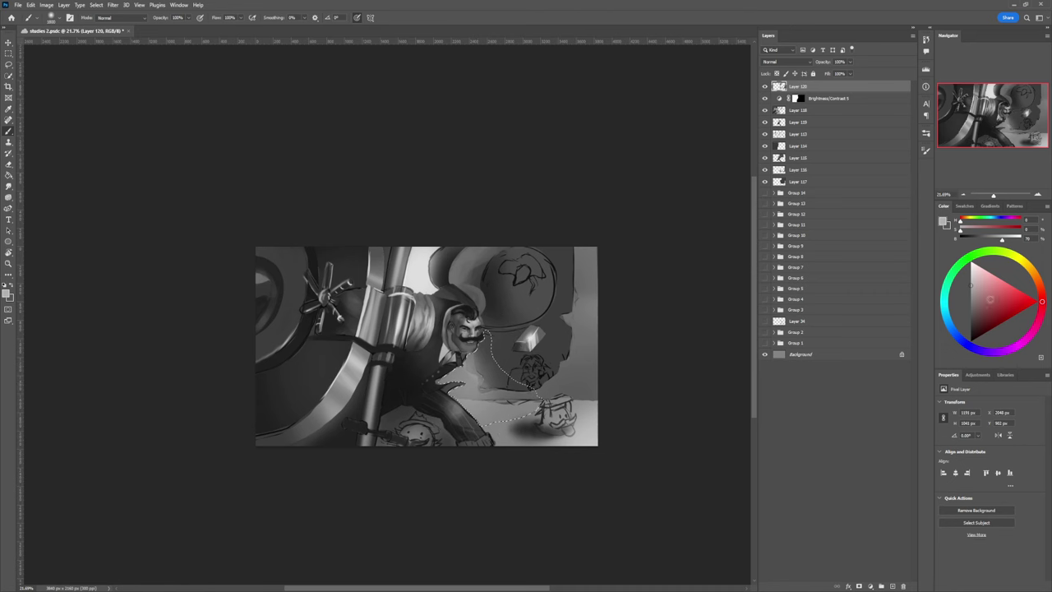
# - Switch to a textured brush, sample a grey from the haze, and paint smoky strokes below the man's face
pyautogui.click(971, 305)
pyautogui.press('.')
pyautogui.press('[')
pyautogui.press('[')
pyautogui.press('[')
pyautogui.press('[')
pyautogui.press('[')
pyautogui.press('[')
pyautogui.press('[')
pyautogui.keyDown('alt'); pyautogui.click(510, 378); pyautogui.keyUp('alt')
pyautogui.moveTo(475, 357); pyautogui.dragTo(490, 394)
pyautogui.press('[')
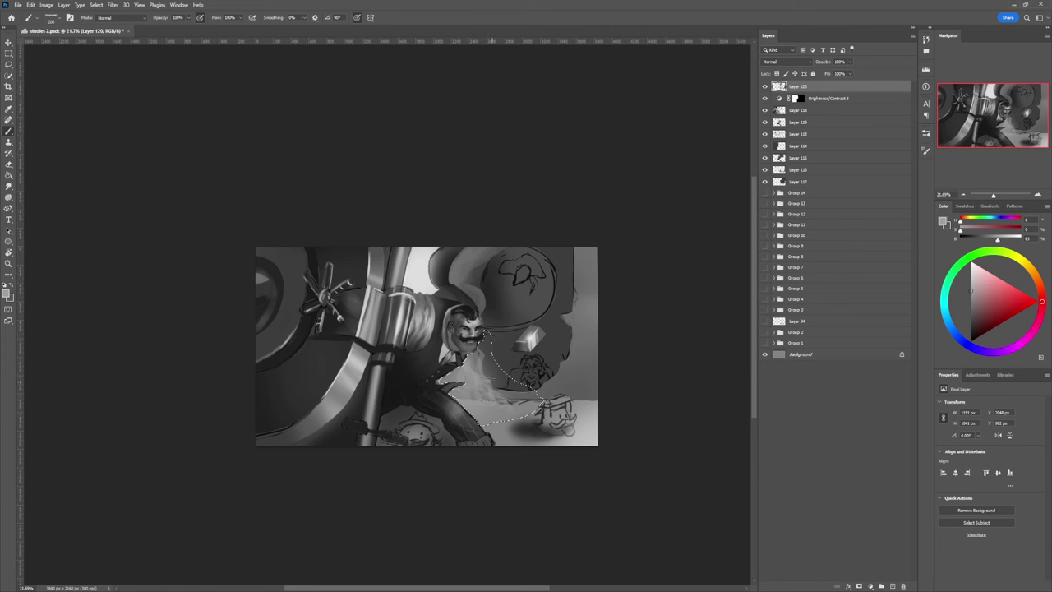
# - Extend the smoke texture down to the ground with long strokes of an enlarged textured brush, and reduce the brush size
pyautogui.press(']')
pyautogui.press(']')
pyautogui.press(']')
pyautogui.press(']')
pyautogui.press(']')
pyautogui.press(']')
pyautogui.moveTo(482, 342); pyautogui.dragTo(523, 400)
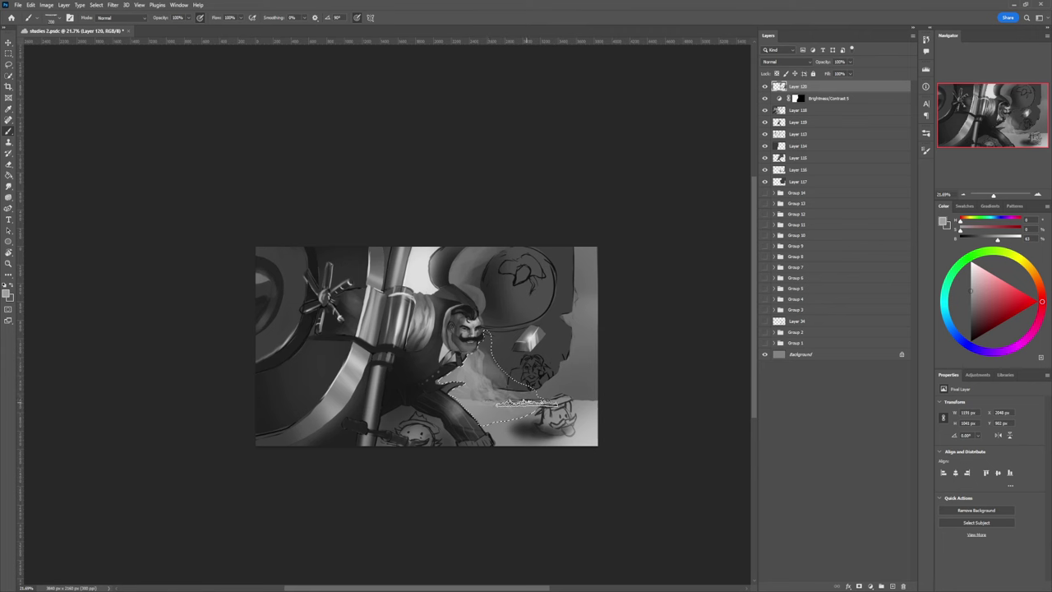
pyautogui.moveTo(477, 339)
pyautogui.mouseDown()
pyautogui.moveTo(490, 390)
pyautogui.moveTo(515, 402)
pyautogui.mouseUp()
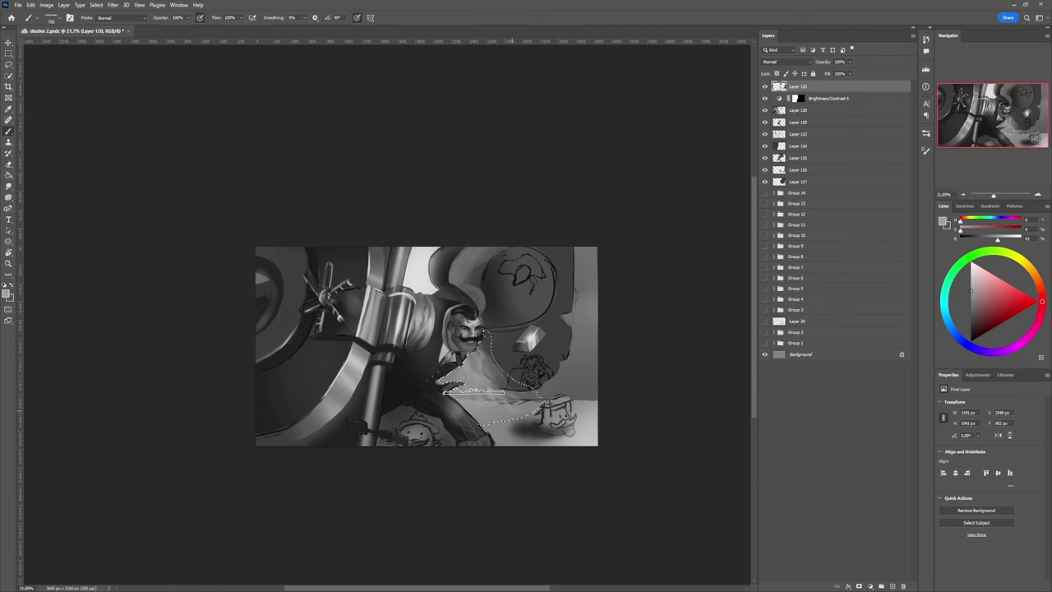
pyautogui.press('[')
pyautogui.press('[')
pyautogui.press('[')
pyautogui.press('[')
pyautogui.press('[')
pyautogui.press('[')
pyautogui.press('[')
pyautogui.press('[')
pyautogui.press('[')
# - Drop the current selection and lasso the ground patch around the sketched head between the man's legs, leaving the head out
pyautogui.press('l')
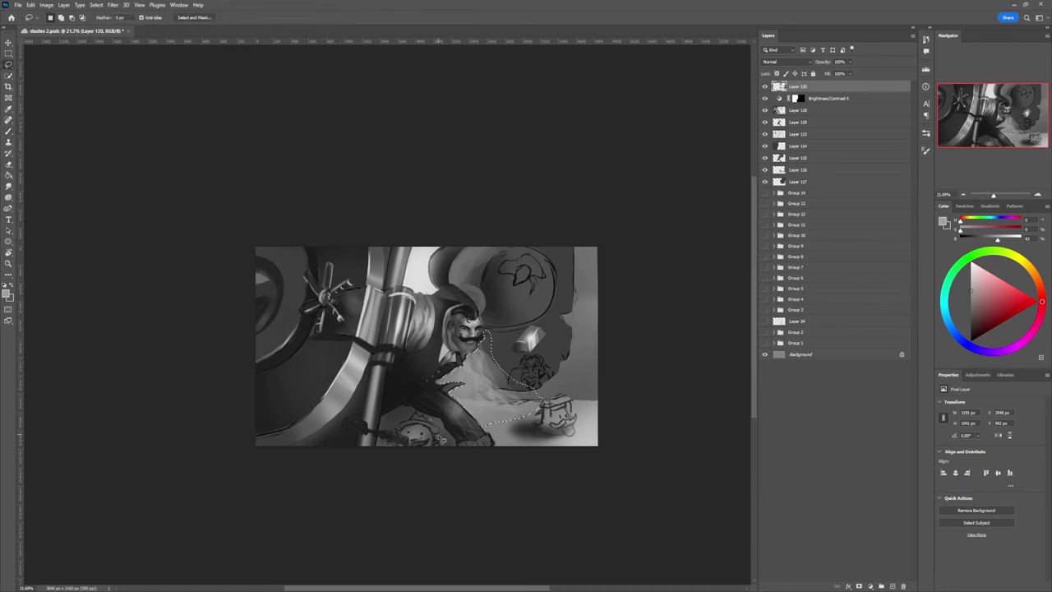
pyautogui.hotkey('ctrl', 'd')
pyautogui.moveTo(393, 412)
pyautogui.mouseDown()
pyautogui.moveTo(454, 429)
pyautogui.moveTo(443, 422)
pyautogui.moveTo(460, 455)
pyautogui.moveTo(378, 447)
pyautogui.mouseUp()
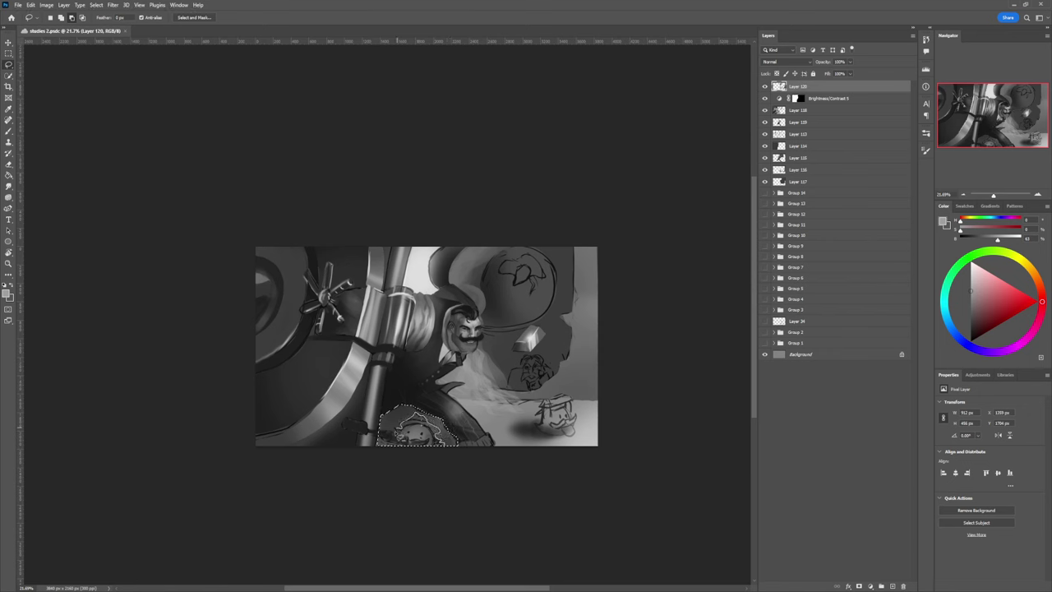
pyautogui.moveTo(384, 431)
pyautogui.mouseDown()
pyautogui.moveTo(386, 463)
pyautogui.moveTo(455, 457)
pyautogui.mouseUp()
# - Cover the selected ground patch with a 75% brightness light grey using a large soft brush, undoing a first textured stroke
pyautogui.press('b')
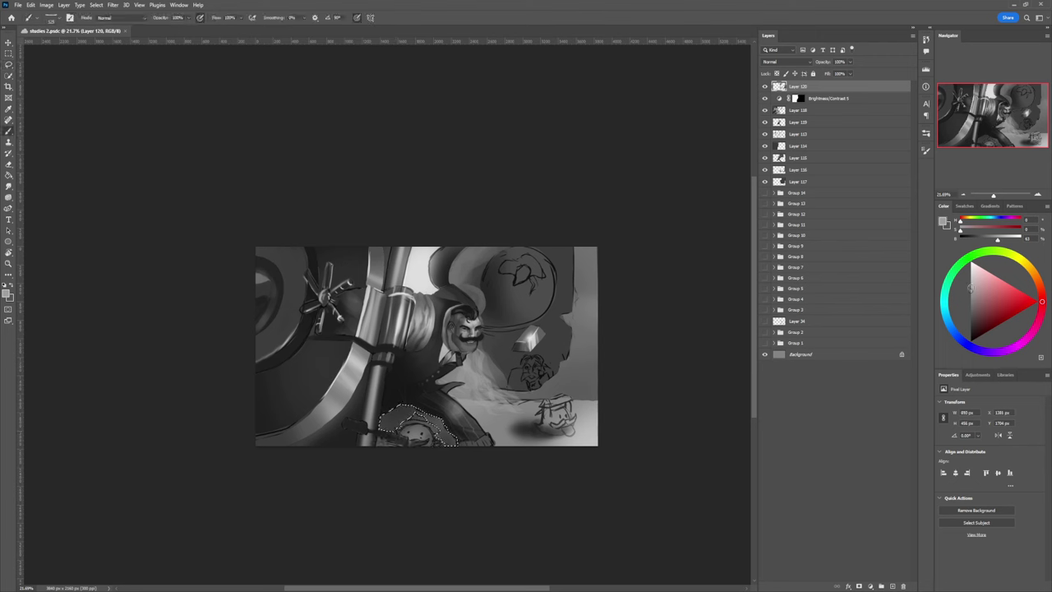
pyautogui.press(']')
pyautogui.press(']')
pyautogui.press(']')
pyautogui.press(']')
pyautogui.press(']')
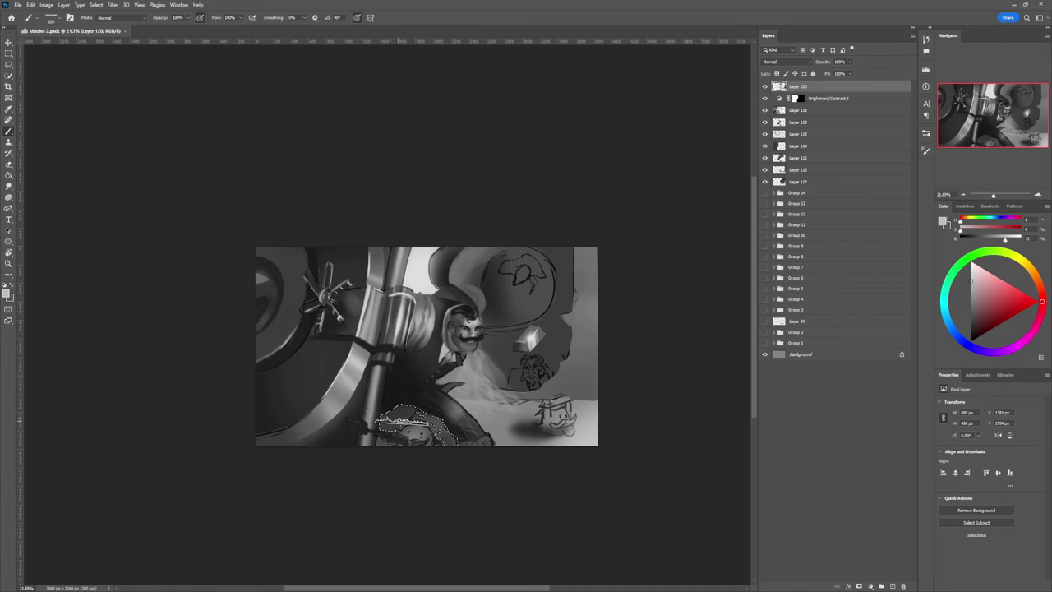
pyautogui.hotkey('ctrl', 'z')
pyautogui.click(666, 355)
pyautogui.moveTo(409, 442)
pyautogui.mouseDown()
pyautogui.moveTo(392, 398)
pyautogui.moveTo(415, 380)
pyautogui.moveTo(396, 394)
pyautogui.moveTo(443, 371)
pyautogui.moveTo(395, 395)
pyautogui.moveTo(446, 374)
pyautogui.moveTo(372, 428)
pyautogui.moveTo(458, 406)
pyautogui.mouseUp()
# - Shade the ground patch around the small head with a soft 32% brightness grey, reducing the brush size to work close to the head
pyautogui.press(']')
pyautogui.press(']')
pyautogui.press(']')
pyautogui.click(970, 316)
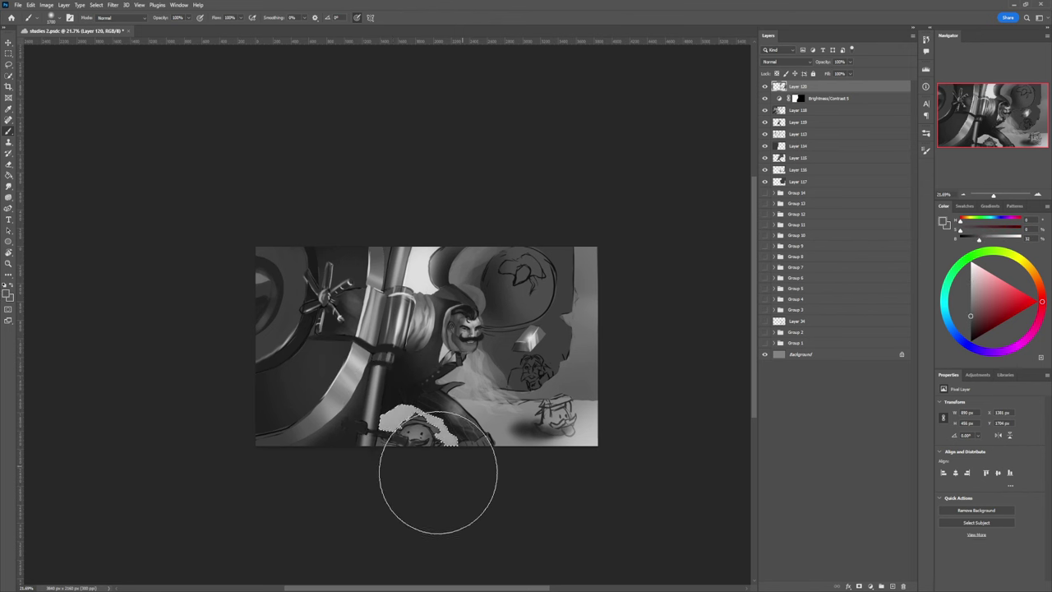
pyautogui.moveTo(471, 474); pyautogui.dragTo(446, 458)
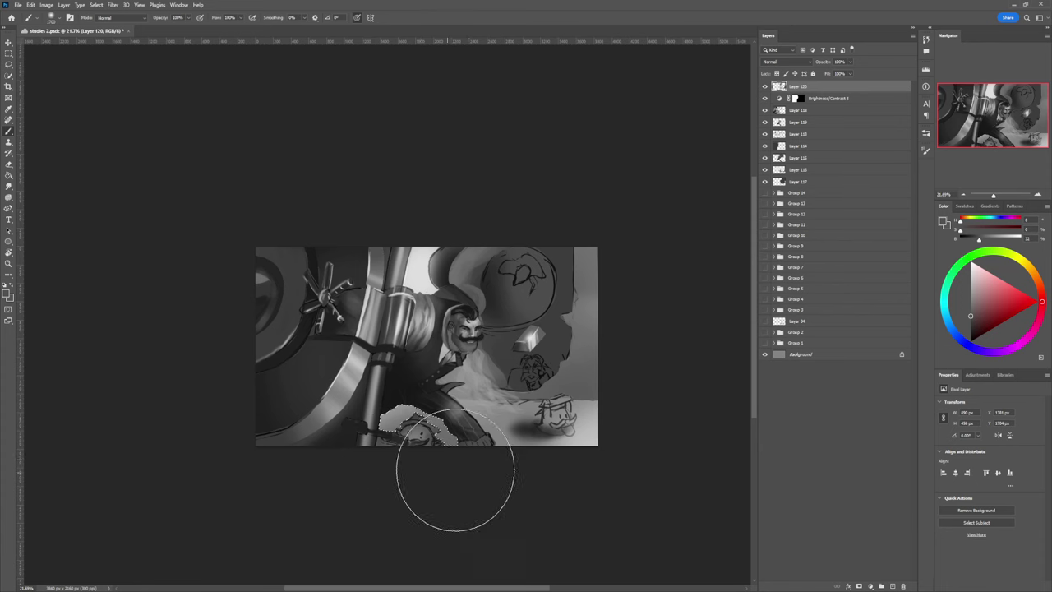
pyautogui.press('[')
pyautogui.press('[')
pyautogui.press('[')
pyautogui.press('[')
pyautogui.press('[')
pyautogui.press('[')
pyautogui.press('[')
pyautogui.press('[')
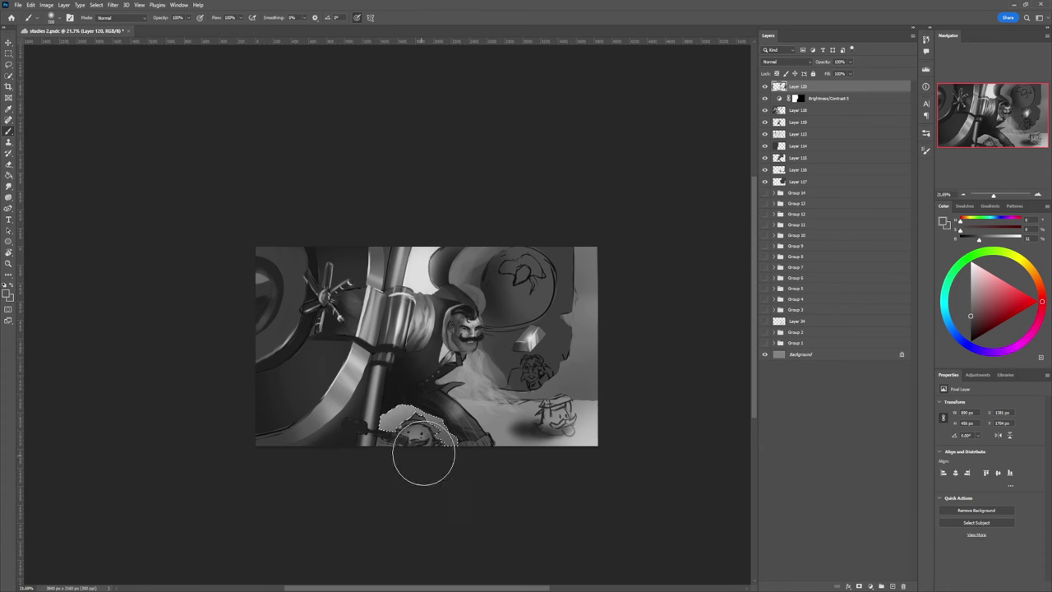
pyautogui.moveTo(409, 435)
pyautogui.mouseDown()
pyautogui.moveTo(387, 436)
pyautogui.moveTo(379, 449)
pyautogui.mouseUp()
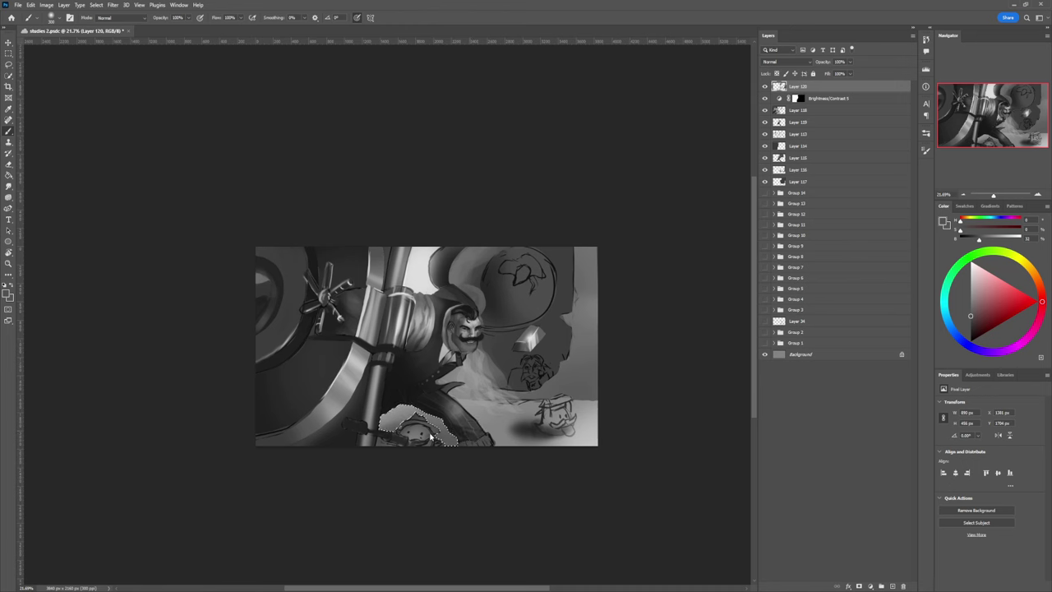
# - Add the floor in front of the man to the selection, excluding the sketched head standing on it, and return to the Brush tool
pyautogui.press('l')
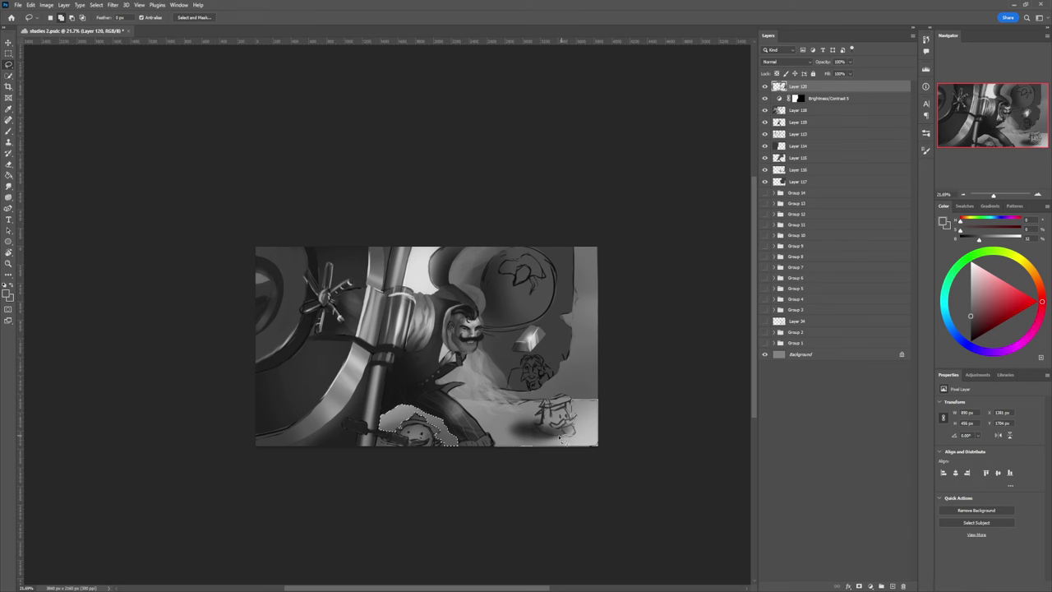
pyautogui.moveTo(560, 438)
pyautogui.mouseDown()
pyautogui.moveTo(546, 439)
pyautogui.moveTo(538, 430)
pyautogui.moveTo(549, 416)
pyautogui.moveTo(526, 406)
pyautogui.moveTo(458, 401)
pyautogui.moveTo(503, 460)
pyautogui.moveTo(560, 431)
pyautogui.moveTo(574, 404)
pyautogui.mouseUp()
pyautogui.press('b')
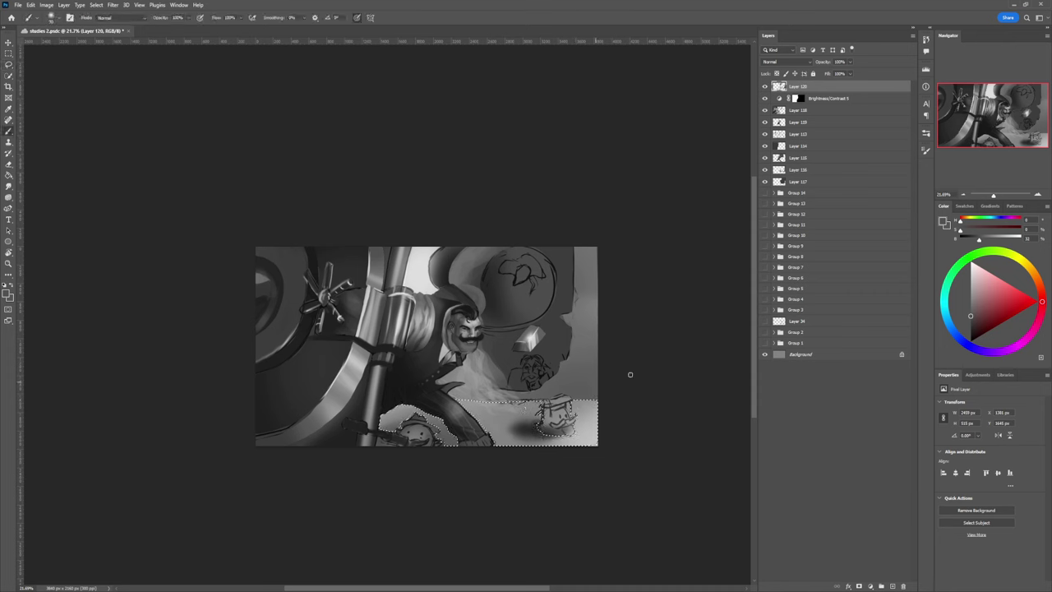
# - Paint diagonal stripes across the floor beside the man's leg in a 19% brightness grey with lowered brush flow
pyautogui.click(969, 327)
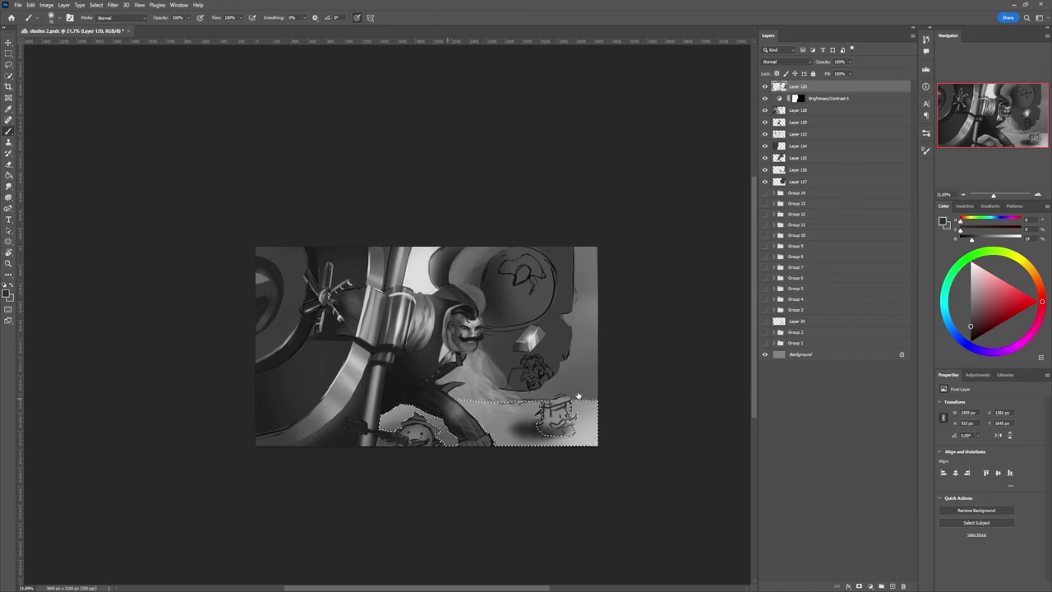
pyautogui.hotkey('shift', '8')
pyautogui.hotkey('shift', '1')
pyautogui.moveTo(398, 412); pyautogui.dragTo(433, 413)
pyautogui.hotkey('ctrl', 'z')
pyautogui.press('[')
pyautogui.press('[')
pyautogui.press('[')
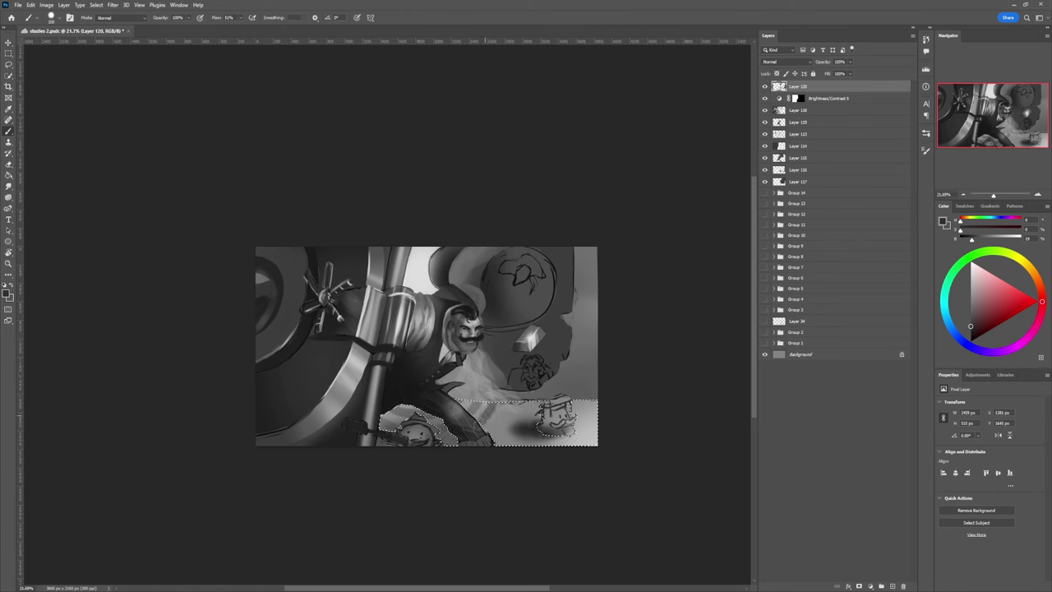
pyautogui.moveTo(507, 396)
pyautogui.mouseDown()
pyautogui.moveTo(505, 417)
pyautogui.moveTo(464, 456)
pyautogui.mouseUp()
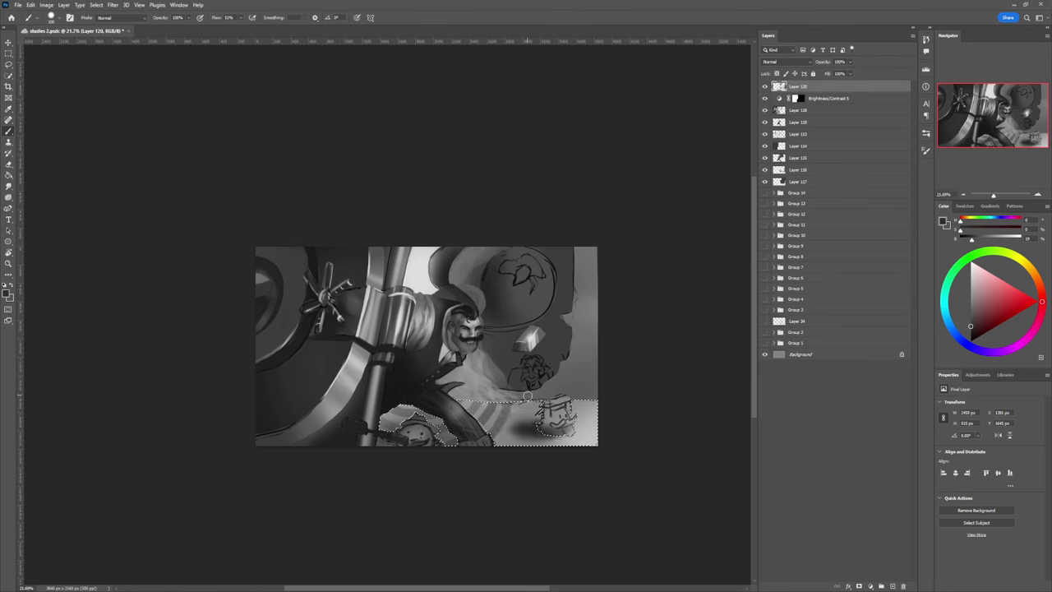
pyautogui.moveTo(527, 396); pyautogui.dragTo(493, 457)
# - Continue the diagonal floor stripes past the sketched head towards the canvas edge, adjusting the brush size for wider bands
pyautogui.press(']')
pyautogui.press(']')
pyautogui.press(']')
pyautogui.press(']')
pyautogui.press(']')
pyautogui.press(']')
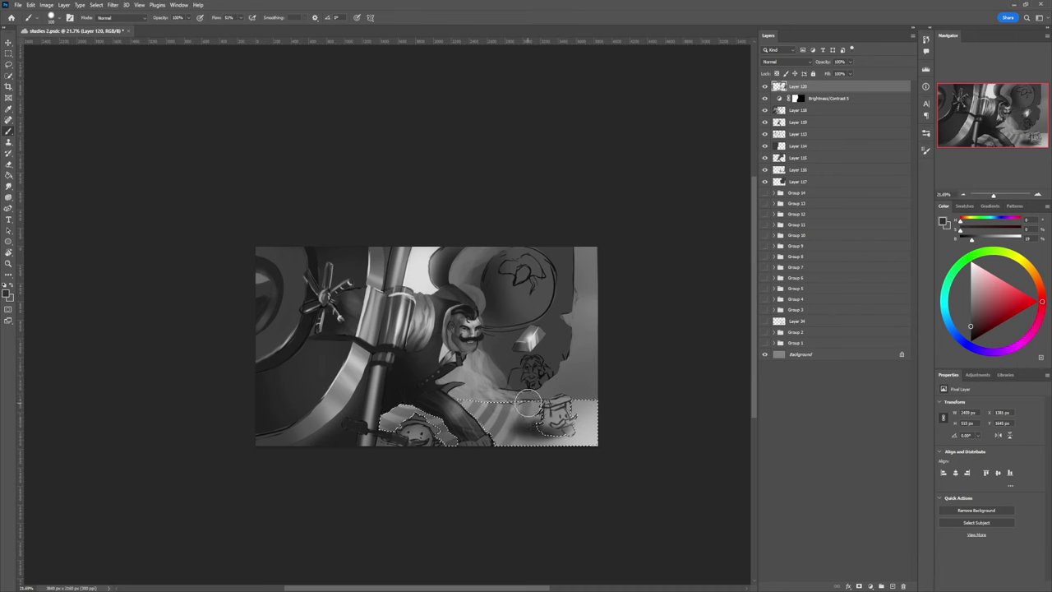
pyautogui.press('[')
pyautogui.press('[')
pyautogui.press('[')
pyautogui.moveTo(529, 399); pyautogui.dragTo(486, 464)
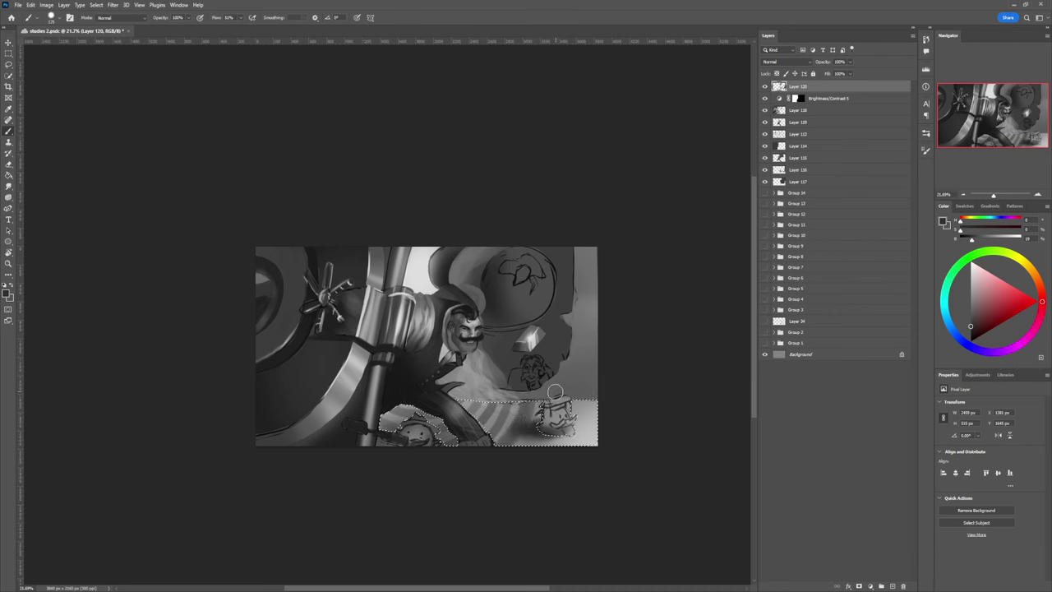
pyautogui.moveTo(553, 394); pyautogui.dragTo(523, 466)
pyautogui.press(']')
pyautogui.press(']')
pyautogui.press(']')
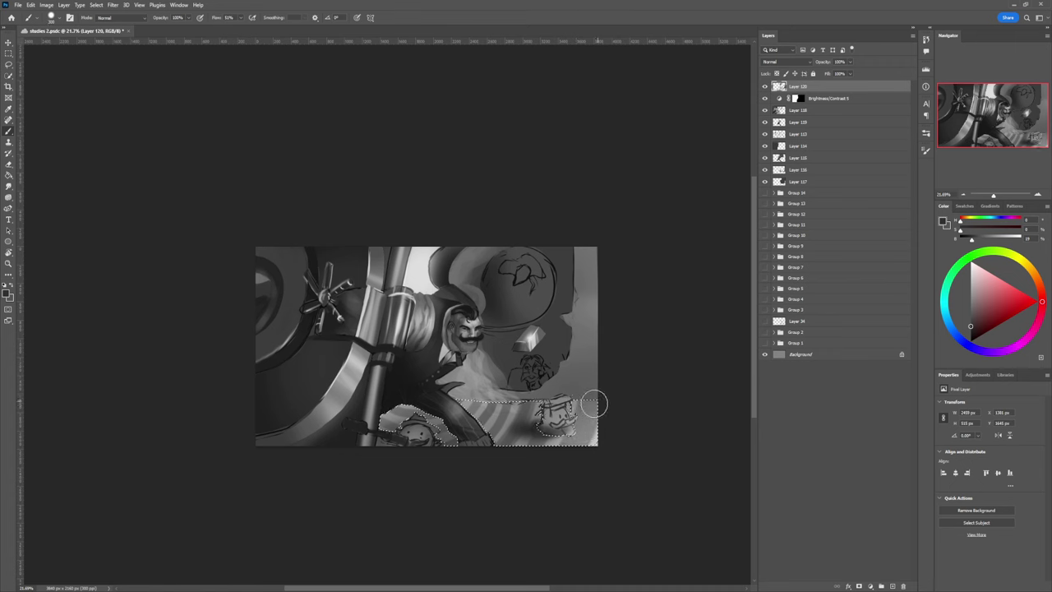
# - Sample mid greys from the floor and paint crossing stripes over the diagonal bands to form a checkered pattern
pyautogui.keyDown('alt'); pyautogui.click(505, 427); pyautogui.keyUp('alt')
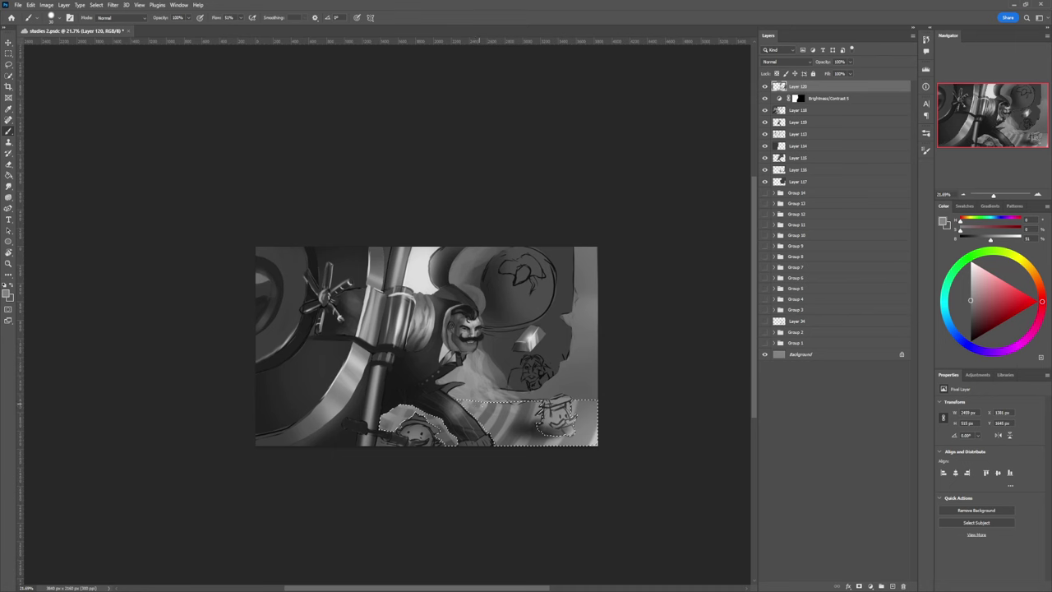
pyautogui.keyDown('alt'); pyautogui.click(477, 405); pyautogui.keyUp('alt')
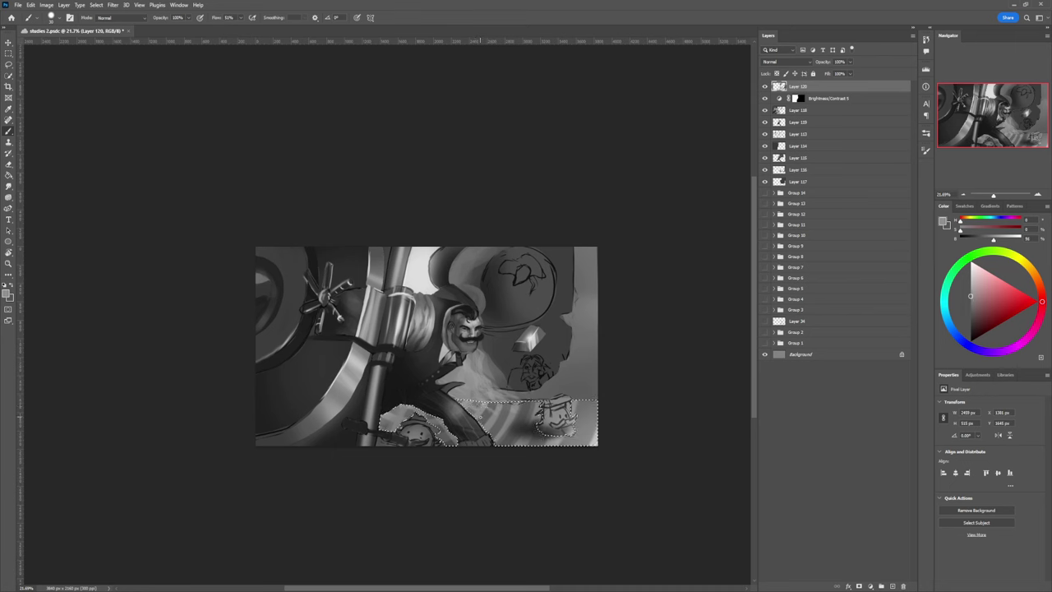
pyautogui.moveTo(493, 421); pyautogui.dragTo(502, 426)
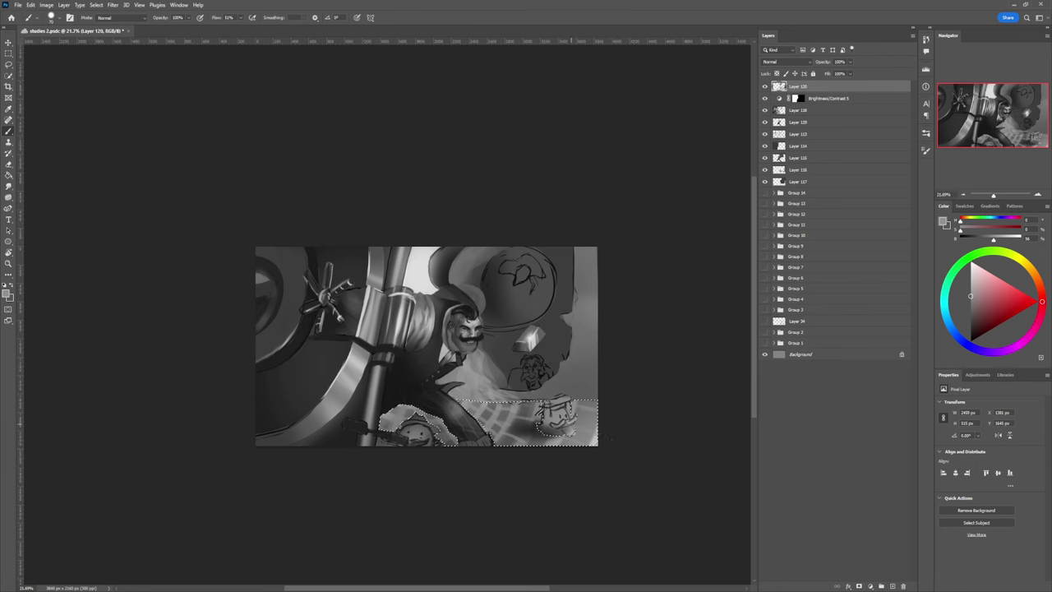
# - Sample a 75% brightness light grey, brighten floor tiles beside the sketched head and near the man's foot, and deselect the floor
pyautogui.keyDown('alt'); pyautogui.click(596, 440); pyautogui.keyUp('alt')
pyautogui.moveTo(573, 422)
pyautogui.mouseDown()
pyautogui.moveTo(604, 433)
pyautogui.moveTo(589, 449)
pyautogui.mouseUp()
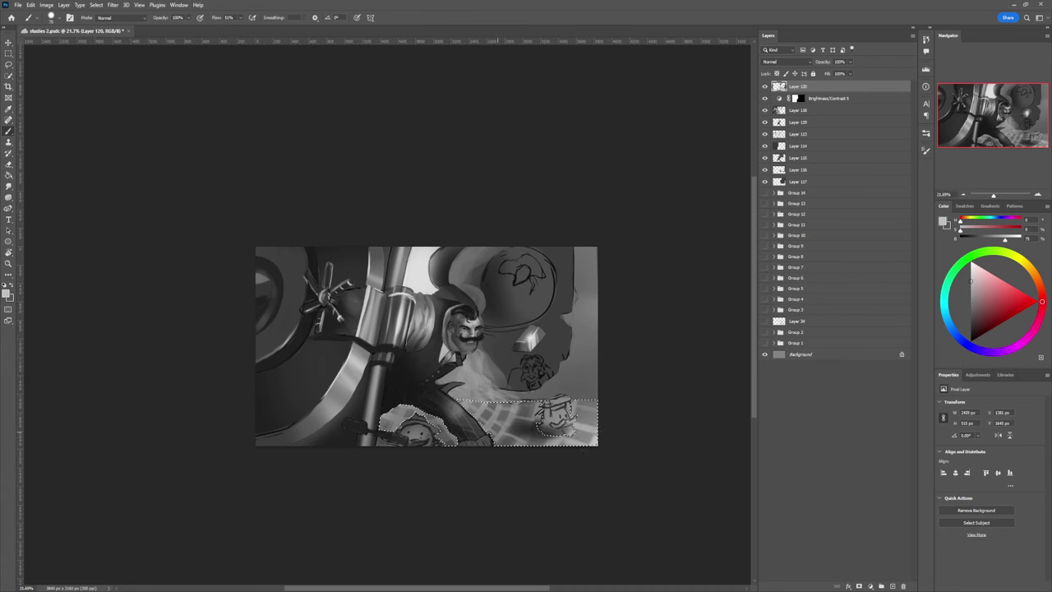
pyautogui.moveTo(508, 436); pyautogui.dragTo(530, 445)
pyautogui.press('z')
pyautogui.moveTo(490, 450); pyautogui.dragTo(479, 442)
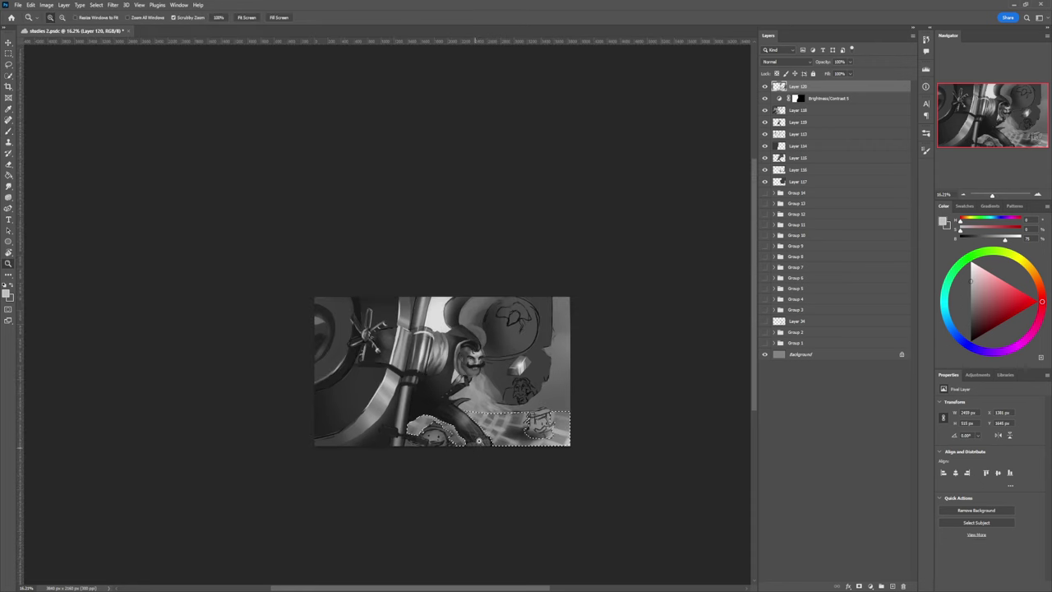
pyautogui.moveTo(462, 486)
pyautogui.mouseDown()
pyautogui.moveTo(468, 462)
pyautogui.moveTo(538, 392)
pyautogui.mouseUp()
pyautogui.press('l')
pyautogui.hotkey('ctrl', 'd')
# - Paint the sketched bearded figure below the floating block, filling its body, hair and face with dark and mid greys
pyautogui.press('z')
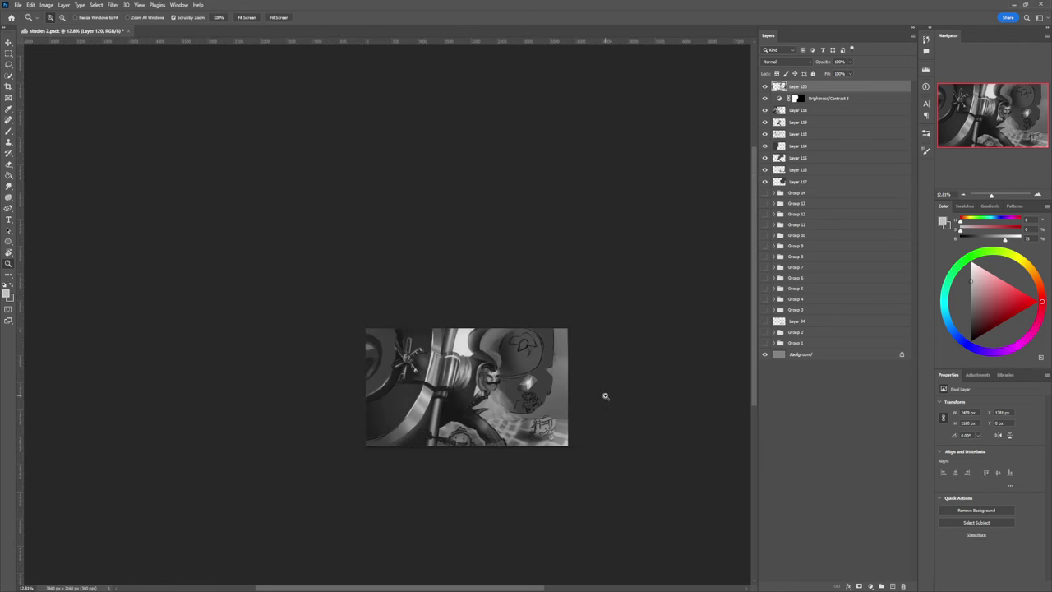
pyautogui.moveTo(605, 395); pyautogui.dragTo(556, 420)
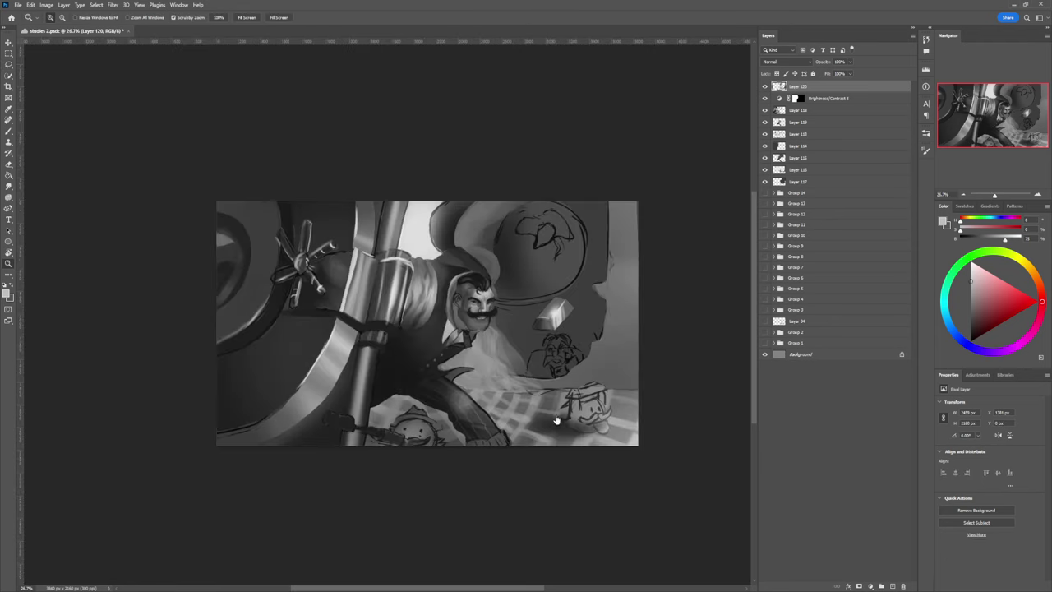
pyautogui.click(961, 315)
pyautogui.press('b')
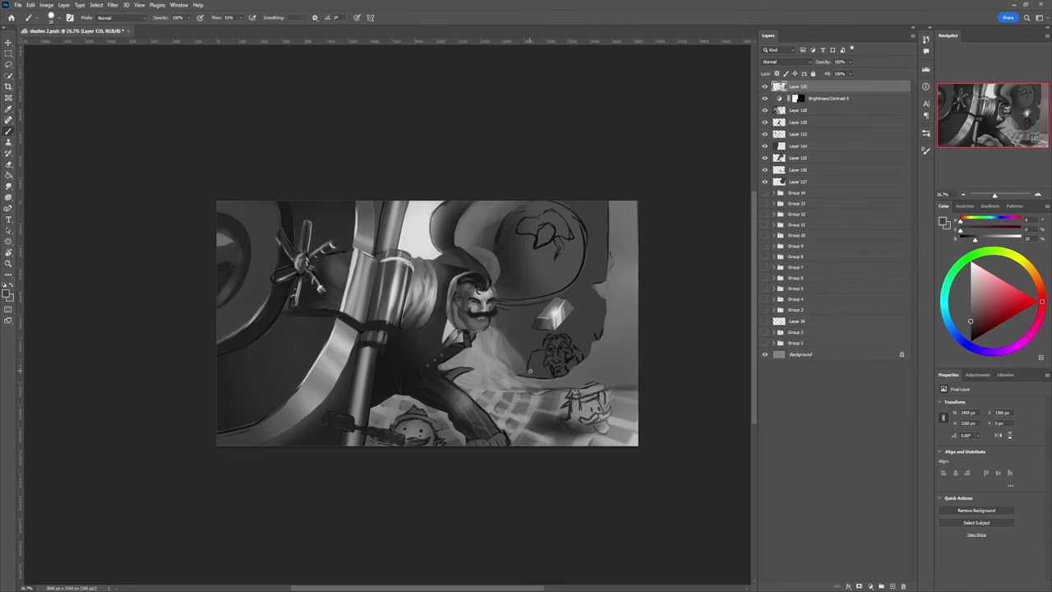
pyautogui.click(971, 328)
pyautogui.moveTo(532, 376); pyautogui.dragTo(544, 369)
pyautogui.click(961, 289)
pyautogui.click(971, 306)
pyautogui.moveTo(960, 315); pyautogui.dragTo(954, 318)
# - Paint dark railing posts and a horizontal top rail behind the bearded figure in a very dark grey, undoing one trial stroke
pyautogui.press(']')
pyautogui.click(970, 331)
pyautogui.press(']')
pyautogui.hotkey('ctrl', 'z')
pyautogui.moveTo(586, 319); pyautogui.dragTo(582, 346)
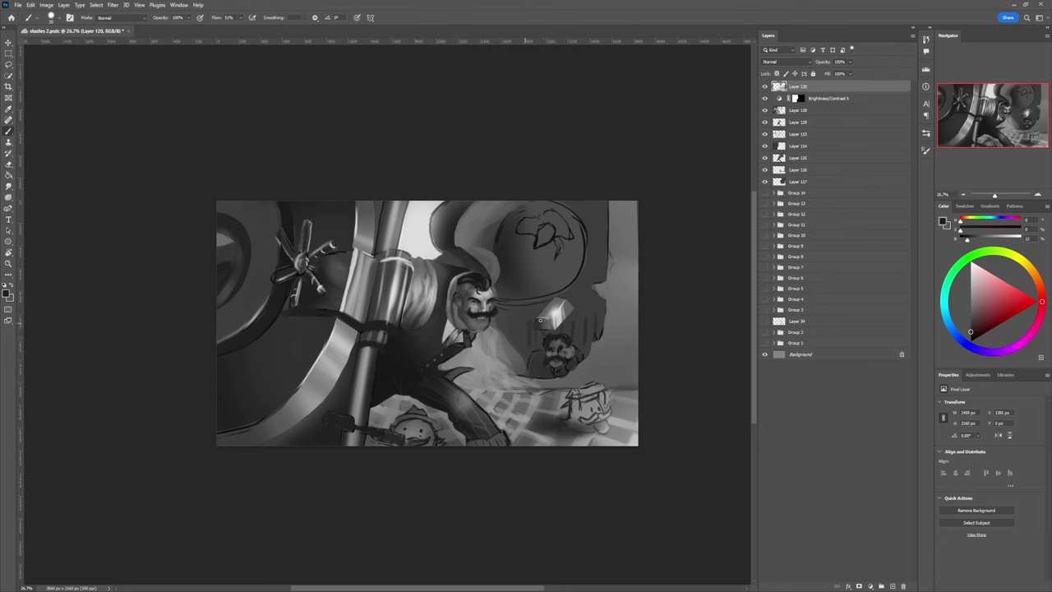
pyautogui.moveTo(612, 316); pyautogui.dragTo(580, 320)
# - Lasso the railing area around the floating block and the figure's head, leaving both out, and choose a soft brush
pyautogui.press('l')
pyautogui.moveTo(533, 374)
pyautogui.mouseDown()
pyautogui.moveTo(498, 328)
pyautogui.moveTo(547, 306)
pyautogui.moveTo(536, 333)
pyautogui.moveTo(555, 333)
pyautogui.moveTo(580, 311)
pyautogui.moveTo(592, 322)
pyautogui.moveTo(575, 352)
pyautogui.moveTo(564, 339)
pyautogui.moveTo(533, 374)
pyautogui.mouseUp()
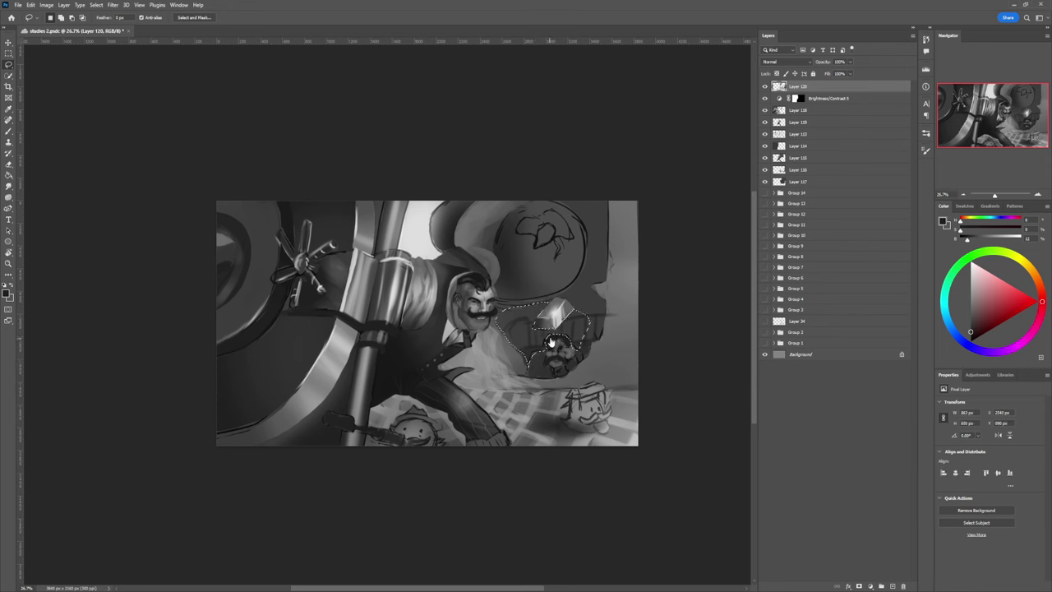
pyautogui.press('b')
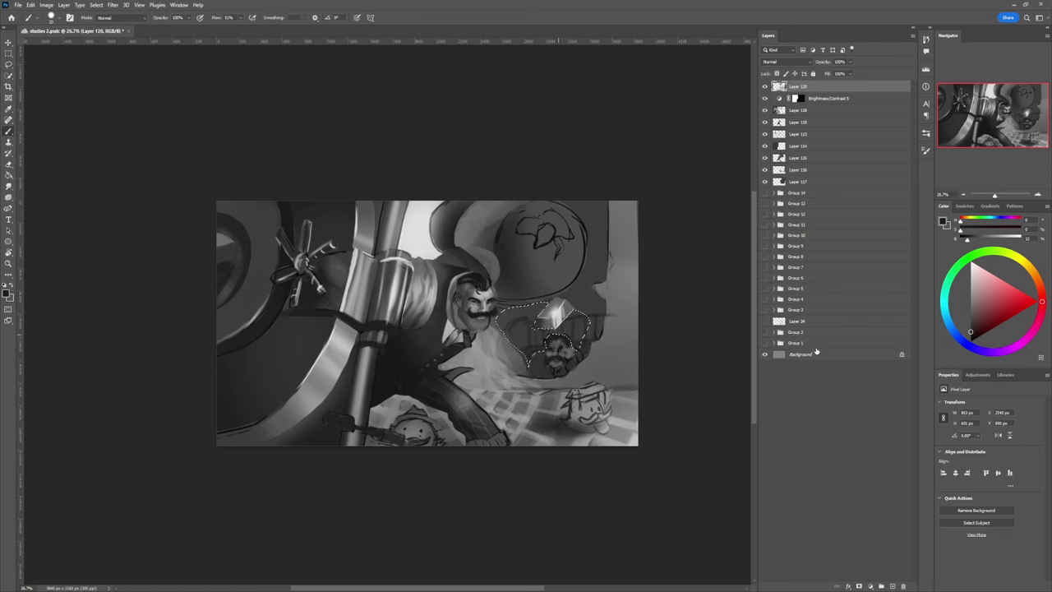
pyautogui.click(831, 348)
# - Sample light grey from the floating block, brush soft haze over the selected railing area with an enlarged brush, and deselect
pyautogui.keyDown('alt'); pyautogui.click(556, 317); pyautogui.keyUp('alt')
pyautogui.press(']')
pyautogui.press(']')
pyautogui.press(']')
pyautogui.press(']')
pyautogui.press(']')
pyautogui.press(']')
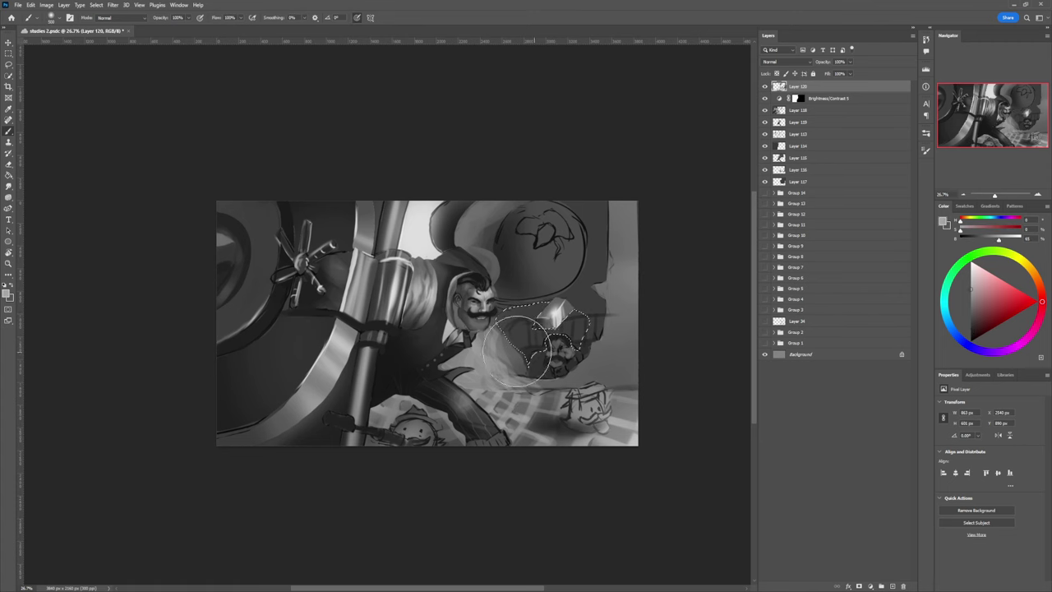
pyautogui.moveTo(512, 362)
pyautogui.mouseDown()
pyautogui.moveTo(515, 337)
pyautogui.moveTo(516, 362)
pyautogui.mouseUp()
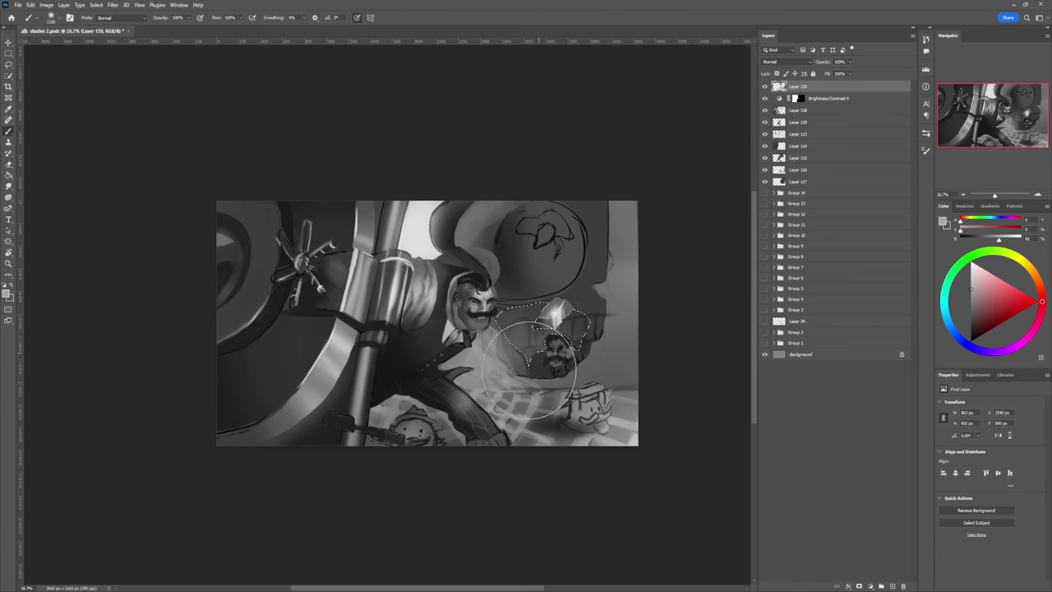
pyautogui.press('l')
pyautogui.click(527, 394)
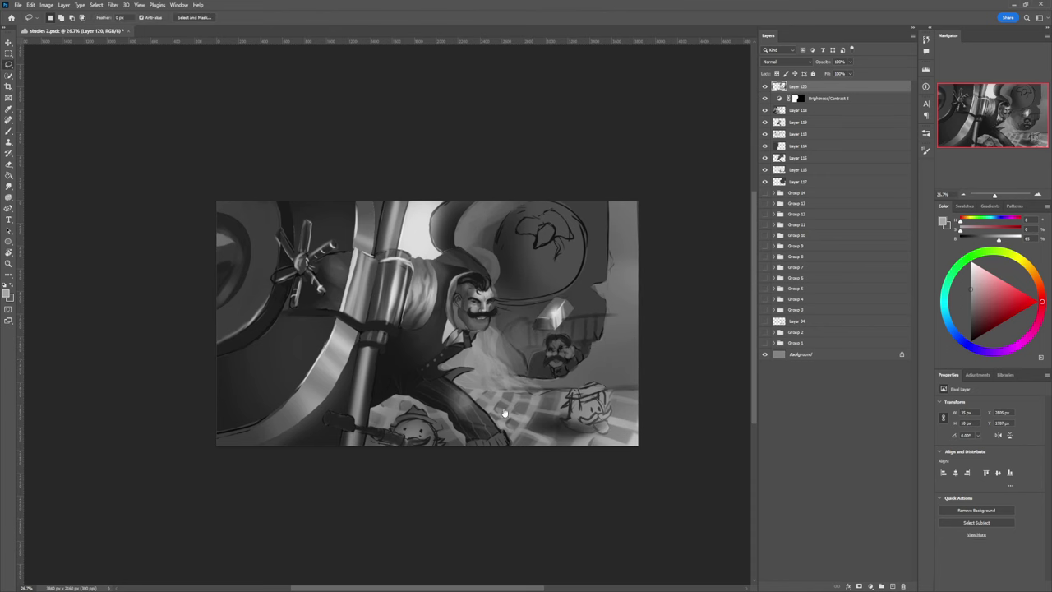
# - Lasso the large round form with the sketched leaves above the floating block, following its outline beside the man's head
pyautogui.press('z')
pyautogui.moveTo(531, 422); pyautogui.dragTo(496, 421)
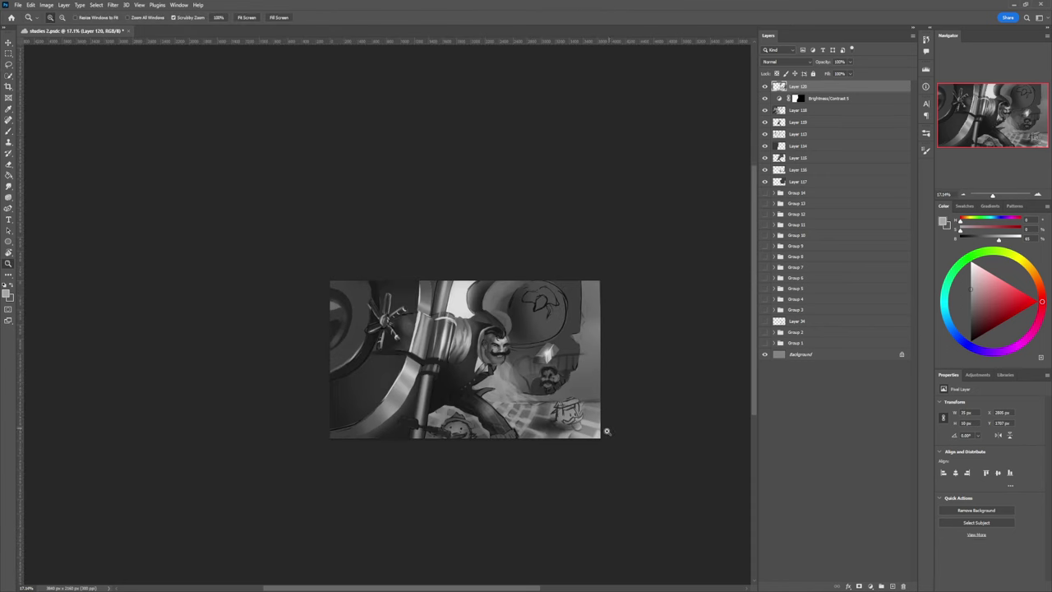
pyautogui.keyDown('alt'); pyautogui.click(616, 421); pyautogui.keyUp('alt')
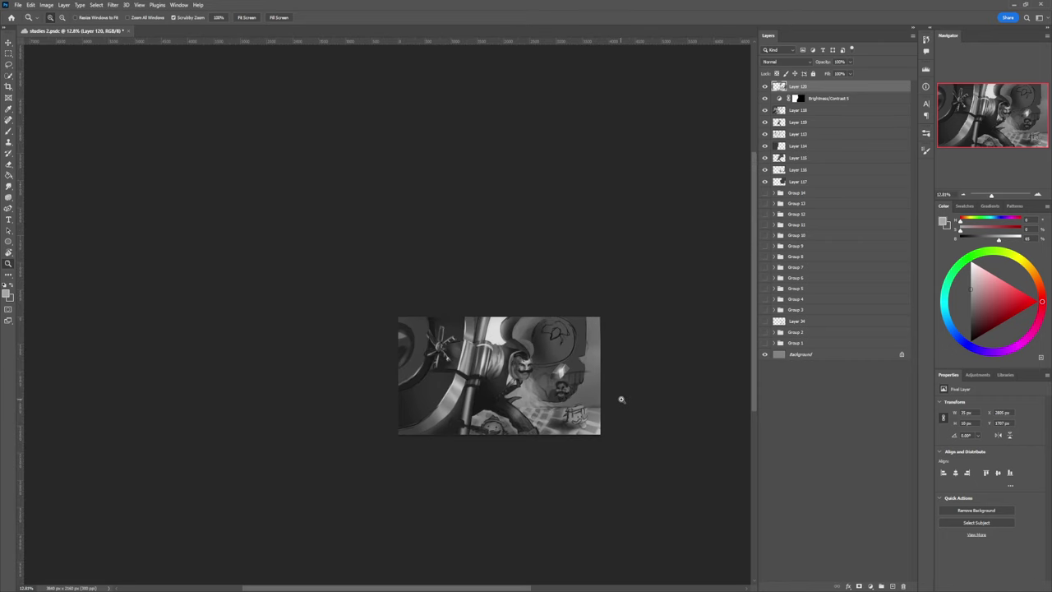
pyautogui.click(578, 354)
pyautogui.press('l')
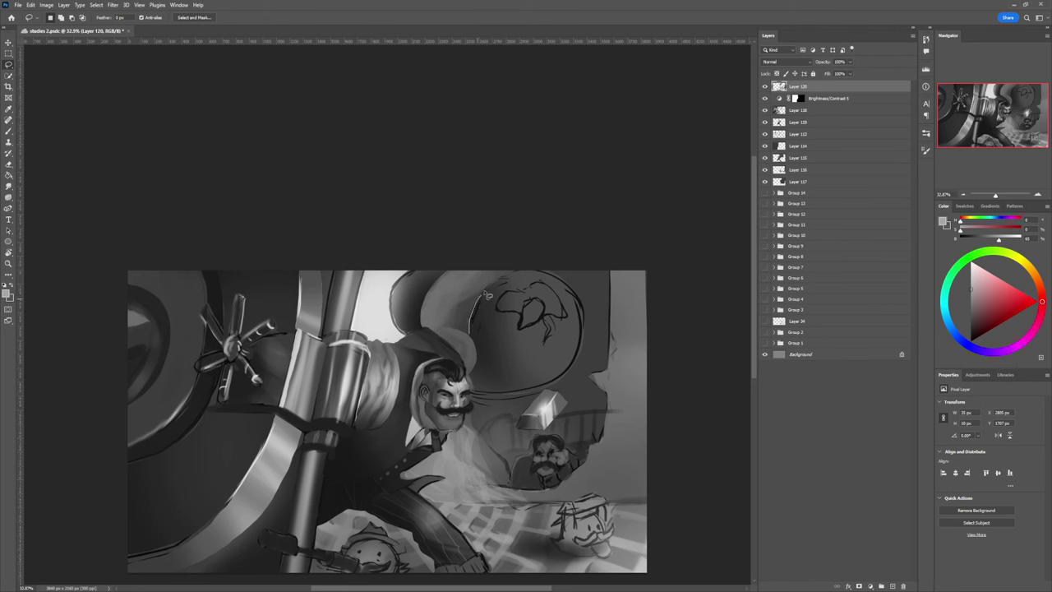
pyautogui.moveTo(487, 294)
pyautogui.mouseDown()
pyautogui.moveTo(529, 270)
pyautogui.moveTo(561, 277)
pyautogui.moveTo(582, 309)
pyautogui.moveTo(584, 344)
pyautogui.moveTo(563, 384)
pyautogui.moveTo(508, 404)
pyautogui.moveTo(473, 397)
pyautogui.moveTo(474, 334)
pyautogui.mouseUp()
# - Brush a soft light grey glow over the right side of the selected round form, switching to a medium grey with a smaller brush
pyautogui.press('b')
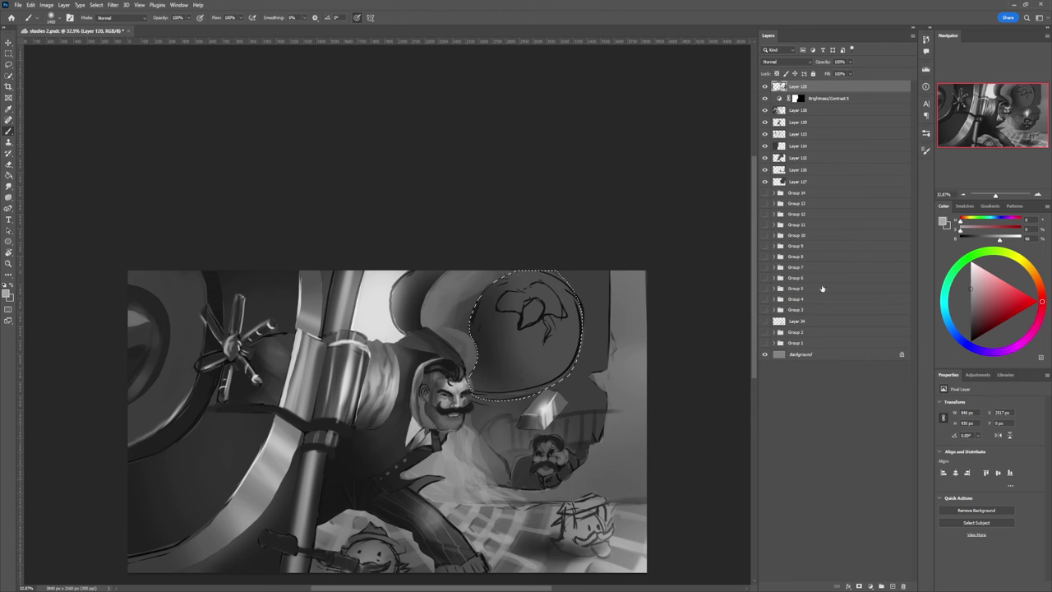
pyautogui.moveTo(571, 321); pyautogui.dragTo(546, 343)
pyautogui.press('[')
pyautogui.press('[')
pyautogui.press('[')
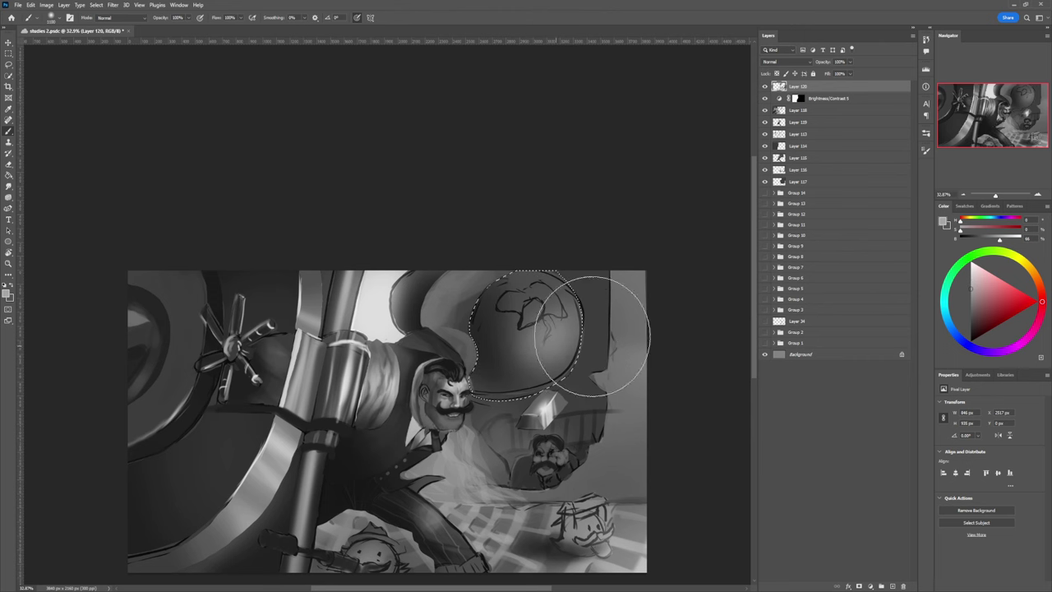
pyautogui.click(971, 302)
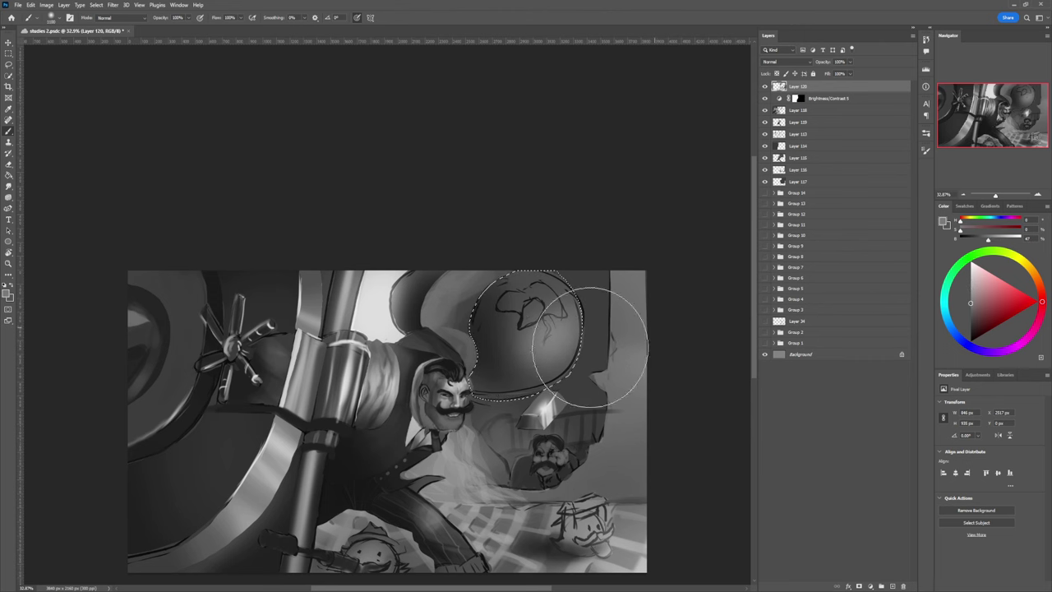
# - Sample dark greys from the round form's underside and softly paint over the sketch outline along its lower edge, adjusting the brush size
pyautogui.keyDown('alt'); pyautogui.click(499, 382); pyautogui.keyUp('alt')
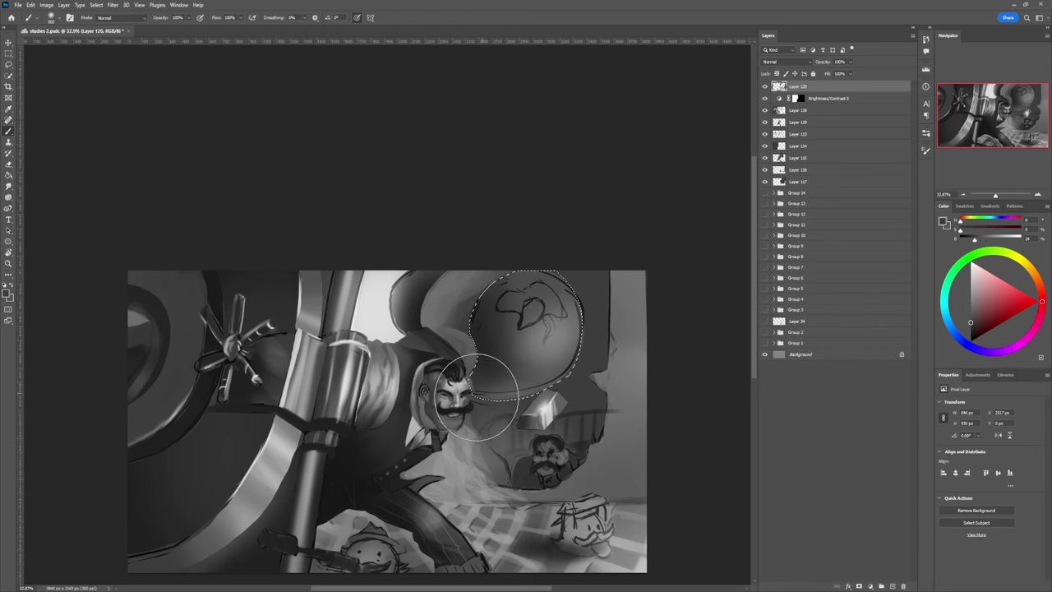
pyautogui.press('[')
pyautogui.press('[')
pyautogui.press('[')
pyautogui.press('[')
pyautogui.press('[')
pyautogui.press('[')
pyautogui.moveTo(491, 411)
pyautogui.mouseDown()
pyautogui.moveTo(517, 398)
pyautogui.moveTo(479, 389)
pyautogui.moveTo(477, 377)
pyautogui.moveTo(490, 404)
pyautogui.mouseUp()
pyautogui.press(']')
pyautogui.press(']')
pyautogui.press(']')
pyautogui.press(']')
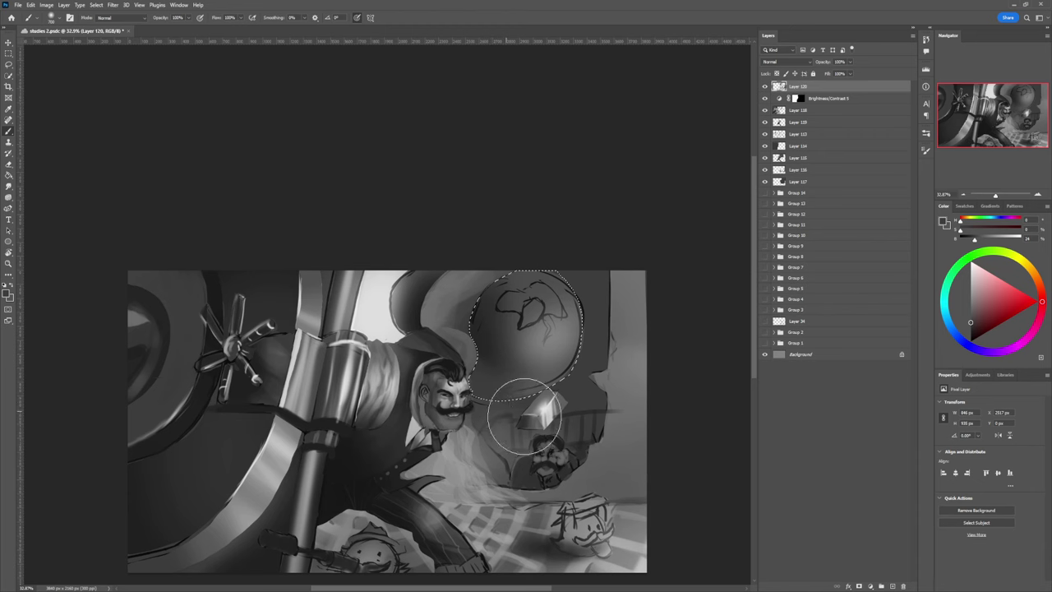
pyautogui.keyDown('alt'); pyautogui.click(539, 381); pyautogui.keyUp('alt')
pyautogui.moveTo(523, 403)
pyautogui.mouseDown()
pyautogui.moveTo(498, 420)
pyautogui.moveTo(499, 407)
pyautogui.moveTo(547, 403)
pyautogui.mouseUp()
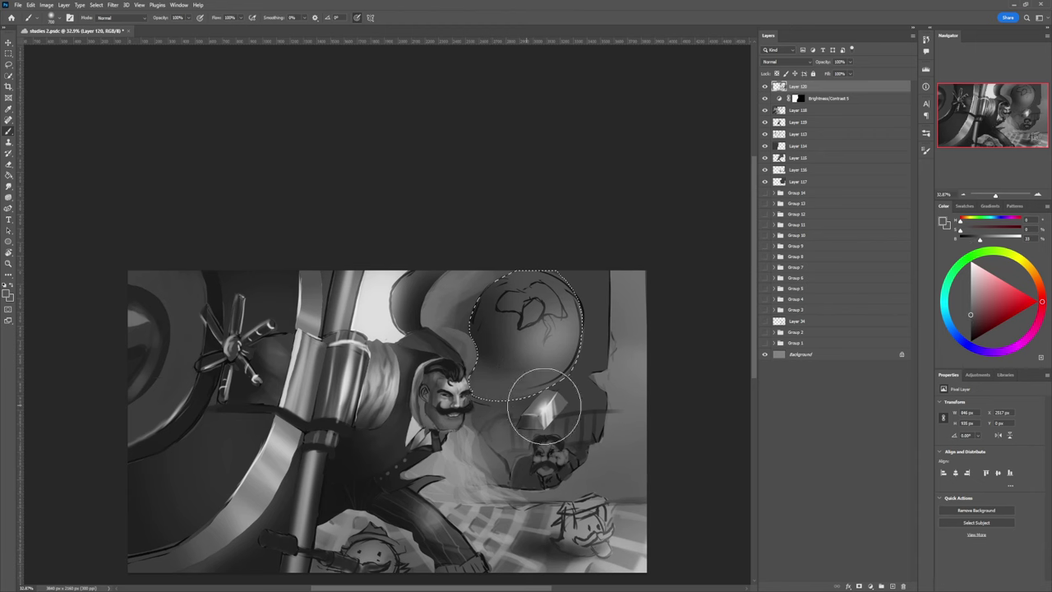
# - Sample a darker grey inside the round form and brush soft shadow over its lower left area
pyautogui.keyDown('alt'); pyautogui.click(502, 362); pyautogui.keyUp('alt')
pyautogui.press(']')
pyautogui.press(']')
pyautogui.press(']')
pyautogui.moveTo(505, 373); pyautogui.dragTo(496, 366)
pyautogui.press('[')
pyautogui.press('[')
pyautogui.press('[')
pyautogui.press('[')
pyautogui.press('[')
pyautogui.press('[')
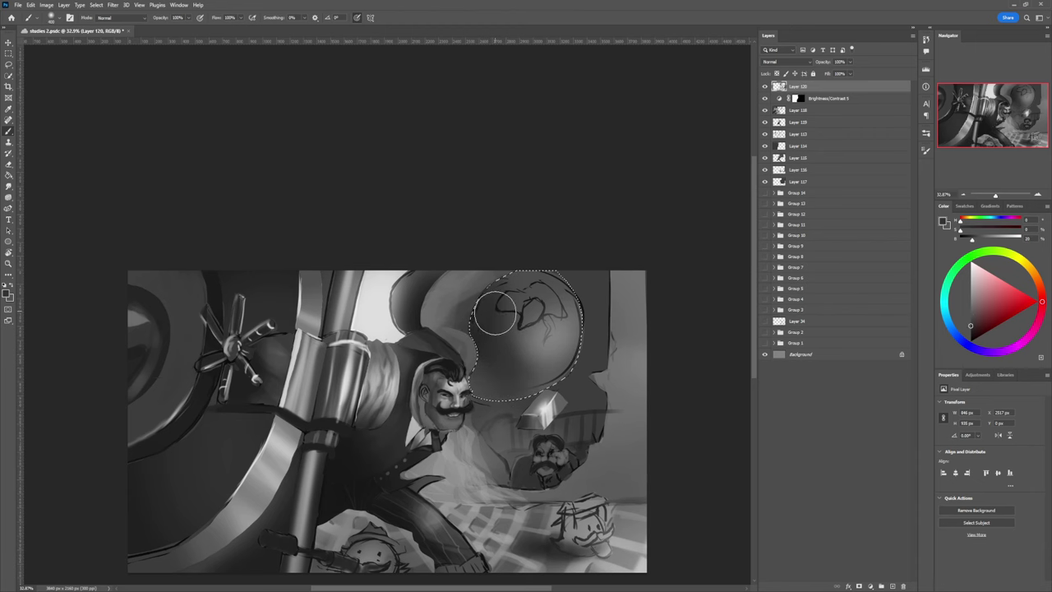
# - Sample dark greys along the round form's left side and brush soft shadow over its left half and the sketched leaves
pyautogui.keyDown('alt'); pyautogui.click(479, 313); pyautogui.keyUp('alt')
pyautogui.press(']')
pyautogui.press(']')
pyautogui.press(']')
pyautogui.moveTo(478, 322)
pyautogui.mouseDown()
pyautogui.moveTo(498, 287)
pyautogui.moveTo(473, 349)
pyautogui.moveTo(494, 287)
pyautogui.moveTo(489, 351)
pyautogui.moveTo(485, 293)
pyautogui.moveTo(476, 329)
pyautogui.moveTo(472, 314)
pyautogui.moveTo(494, 345)
pyautogui.mouseUp()
pyautogui.keyDown('alt'); pyautogui.click(491, 341); pyautogui.keyUp('alt')
pyautogui.keyDown('alt'); pyautogui.click(495, 346); pyautogui.keyUp('alt')
pyautogui.moveTo(488, 294)
pyautogui.mouseDown()
pyautogui.moveTo(489, 362)
pyautogui.moveTo(520, 281)
pyautogui.moveTo(487, 340)
pyautogui.moveTo(514, 287)
pyautogui.moveTo(500, 343)
pyautogui.mouseUp()
pyautogui.moveTo(541, 269)
pyautogui.mouseDown()
pyautogui.moveTo(504, 288)
pyautogui.moveTo(535, 279)
pyautogui.moveTo(519, 334)
pyautogui.mouseUp()
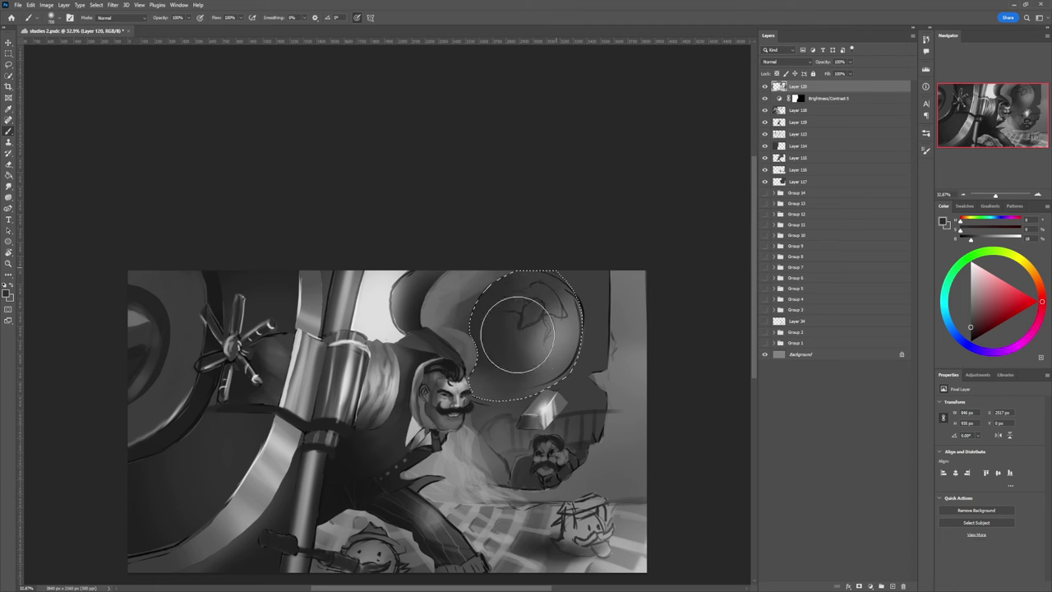
# - Sample greys from the round form's right side, blend them over its right edge and the remaining leaf lines, and deselect
pyautogui.keyDown('alt'); pyautogui.click(560, 341); pyautogui.keyUp('alt')
pyautogui.moveTo(567, 291)
pyautogui.mouseDown()
pyautogui.moveTo(571, 360)
pyautogui.moveTo(553, 369)
pyautogui.moveTo(578, 344)
pyautogui.moveTo(554, 382)
pyautogui.moveTo(549, 350)
pyautogui.mouseUp()
pyautogui.keyDown('alt'); pyautogui.click(554, 377); pyautogui.keyUp('alt')
pyautogui.keyDown('alt'); pyautogui.click(549, 352); pyautogui.keyUp('alt')
pyautogui.moveTo(544, 389)
pyautogui.mouseDown()
pyautogui.moveTo(587, 319)
pyautogui.moveTo(554, 265)
pyautogui.moveTo(541, 265)
pyautogui.moveTo(575, 300)
pyautogui.moveTo(559, 309)
pyautogui.moveTo(538, 381)
pyautogui.moveTo(509, 403)
pyautogui.moveTo(535, 385)
pyautogui.moveTo(553, 325)
pyautogui.moveTo(540, 382)
pyautogui.moveTo(552, 291)
pyautogui.moveTo(583, 292)
pyautogui.moveTo(542, 325)
pyautogui.moveTo(564, 280)
pyautogui.moveTo(512, 288)
pyautogui.moveTo(563, 265)
pyautogui.moveTo(504, 325)
pyautogui.moveTo(544, 284)
pyautogui.moveTo(521, 352)
pyautogui.moveTo(533, 305)
pyautogui.moveTo(538, 317)
pyautogui.moveTo(502, 350)
pyautogui.moveTo(546, 376)
pyautogui.moveTo(507, 362)
pyautogui.moveTo(514, 380)
pyautogui.moveTo(600, 329)
pyautogui.mouseUp()
pyautogui.keyDown('alt'); pyautogui.click(510, 289); pyautogui.keyUp('alt')
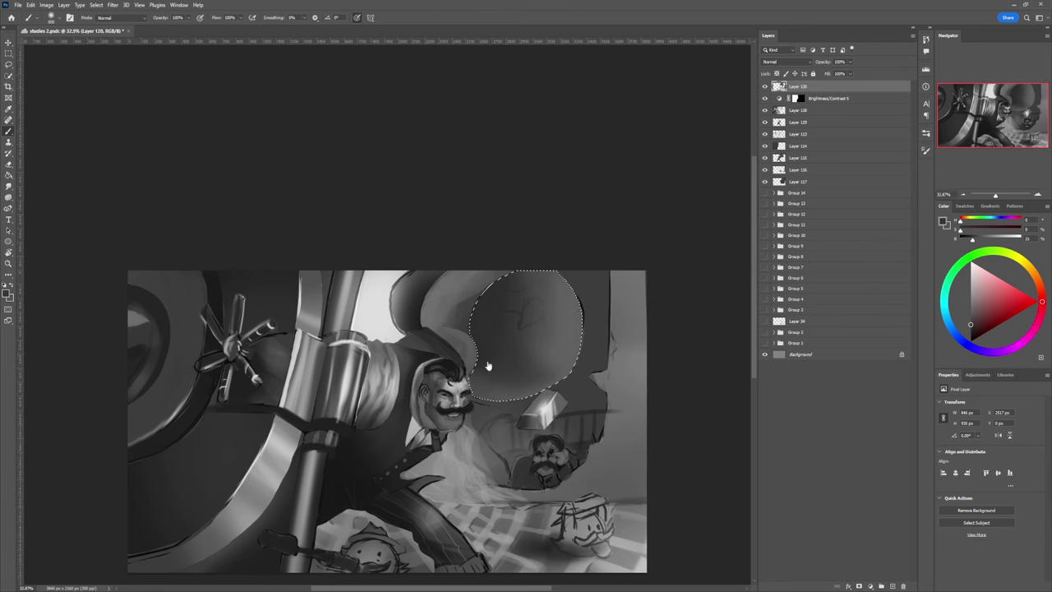
pyautogui.press('l')
pyautogui.hotkey('ctrl', 'd')
# - Sample dark grey beside the round form and paint over the leftover sketch line beneath it, between the man's face and the floating block
pyautogui.press('z')
pyautogui.moveTo(552, 426); pyautogui.dragTo(506, 426)
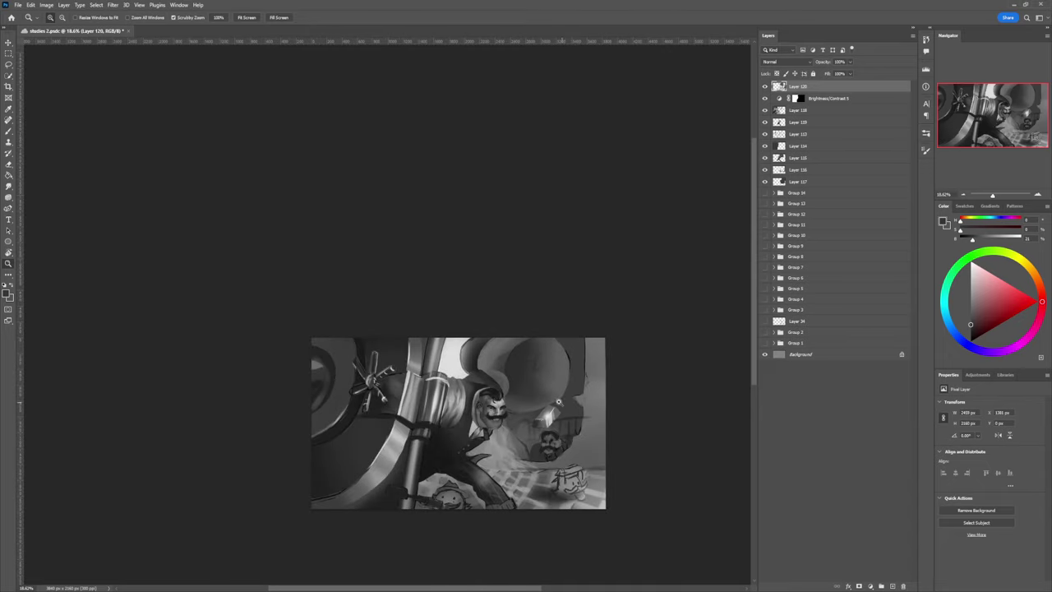
pyautogui.click(507, 434)
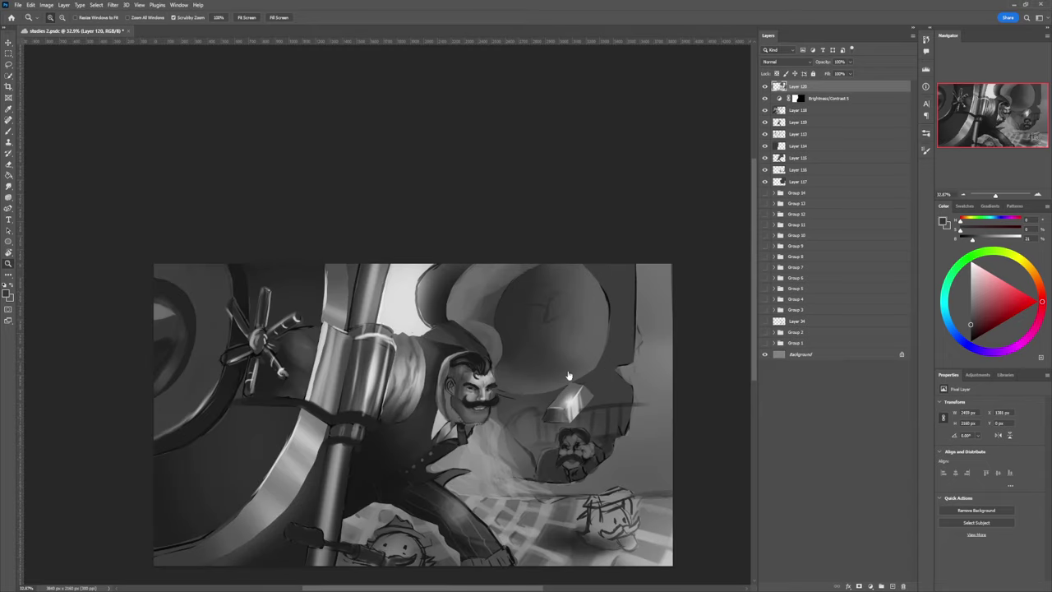
pyautogui.press('b')
pyautogui.keyDown('alt'); pyautogui.click(592, 374); pyautogui.keyUp('alt')
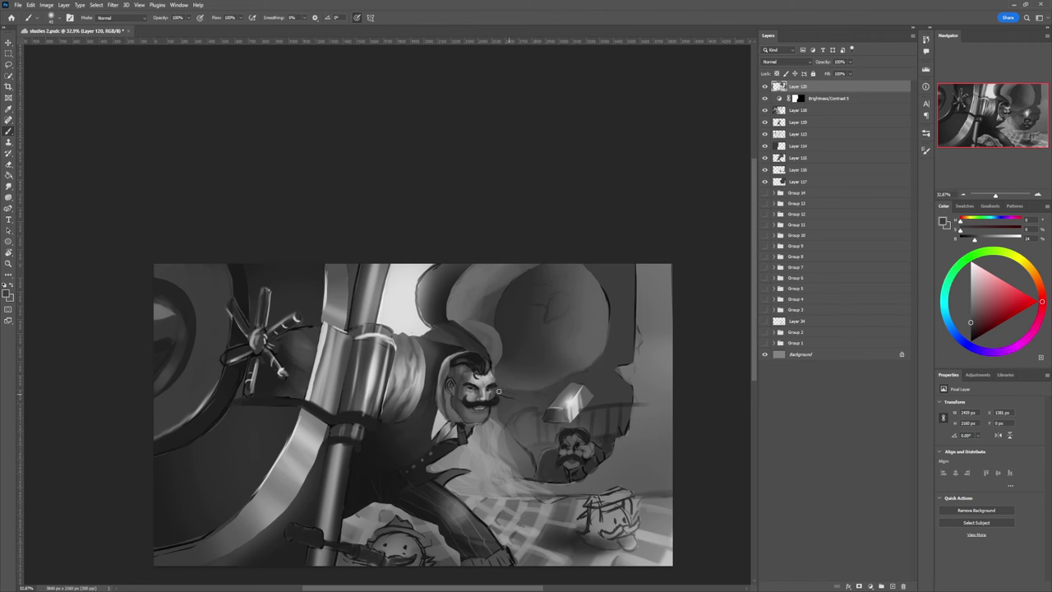
pyautogui.press('z')
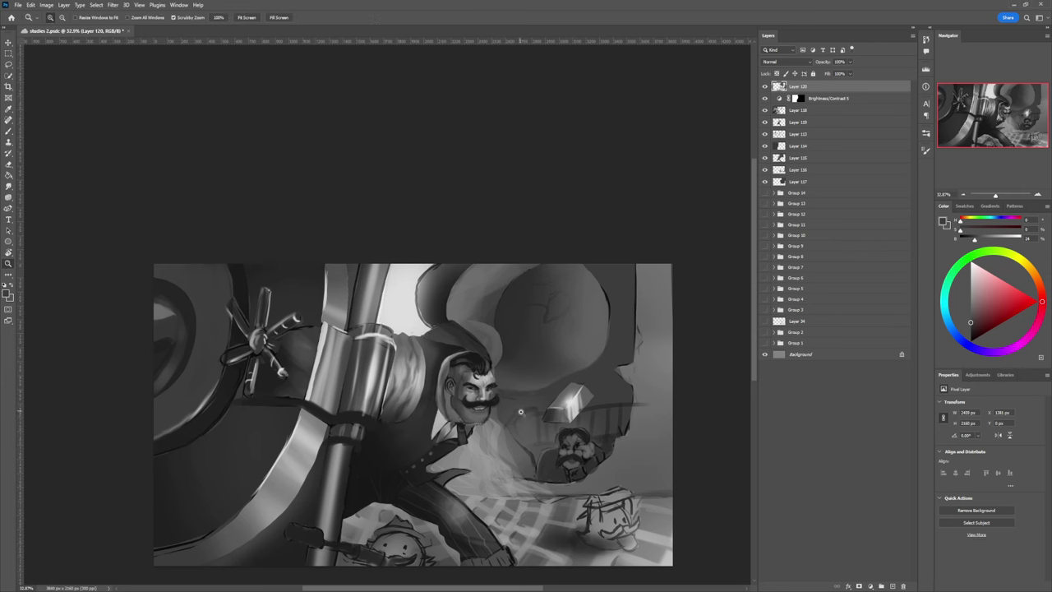
pyautogui.moveTo(520, 411); pyautogui.dragTo(517, 374)
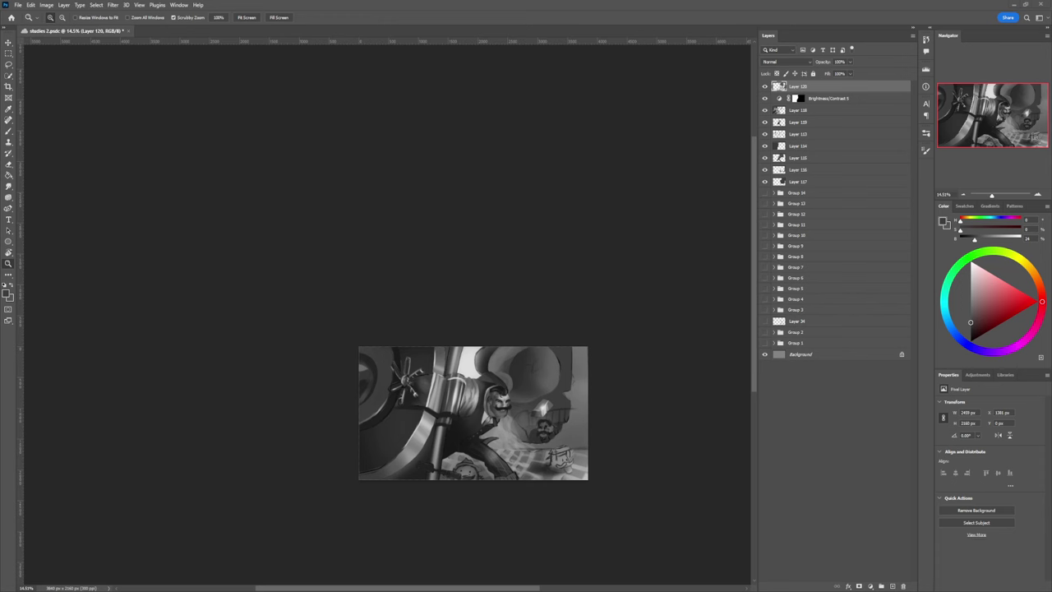
pyautogui.moveTo(542, 402); pyautogui.dragTo(601, 468)
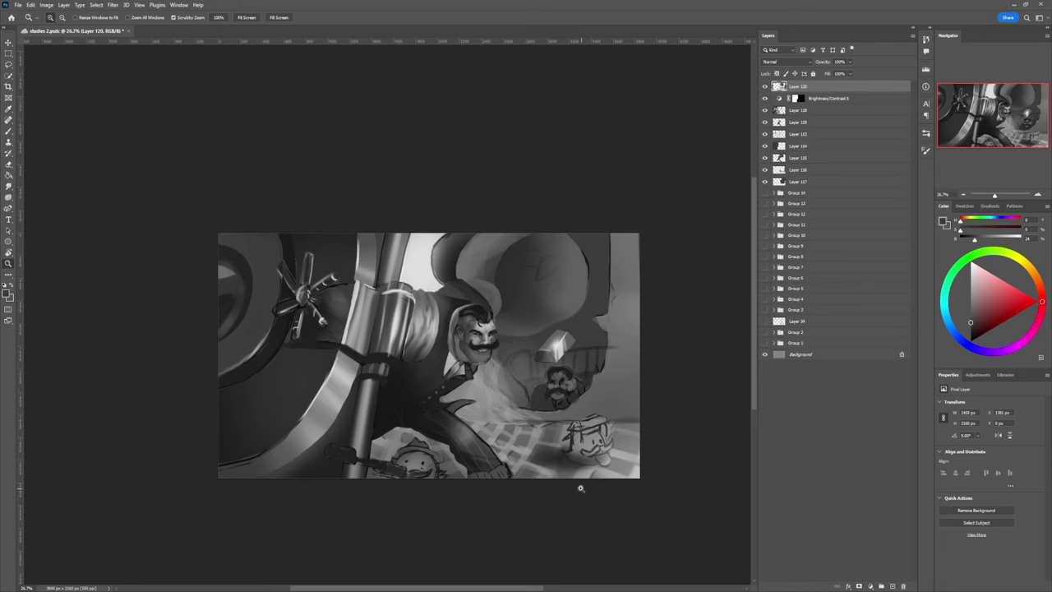
pyautogui.moveTo(580, 488); pyautogui.dragTo(562, 463)
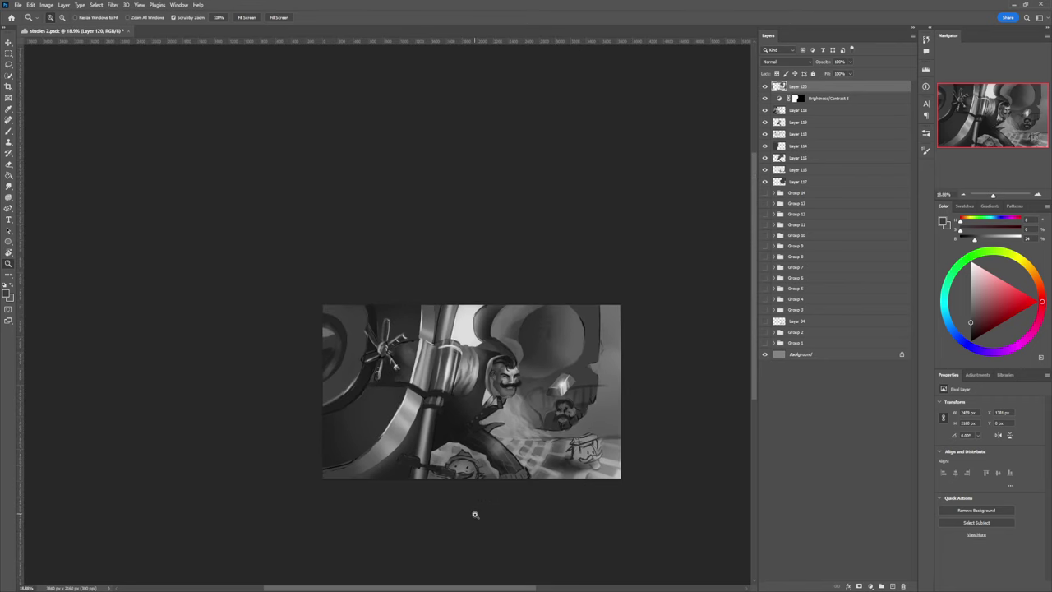
pyautogui.moveTo(474, 514); pyautogui.dragTo(509, 498)
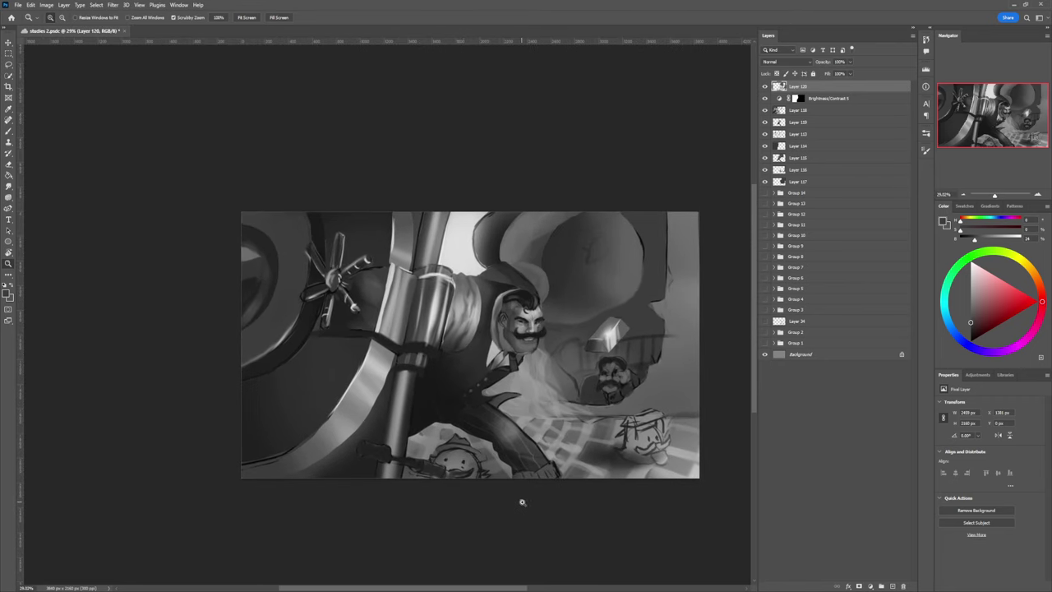
pyautogui.click(432, 489)
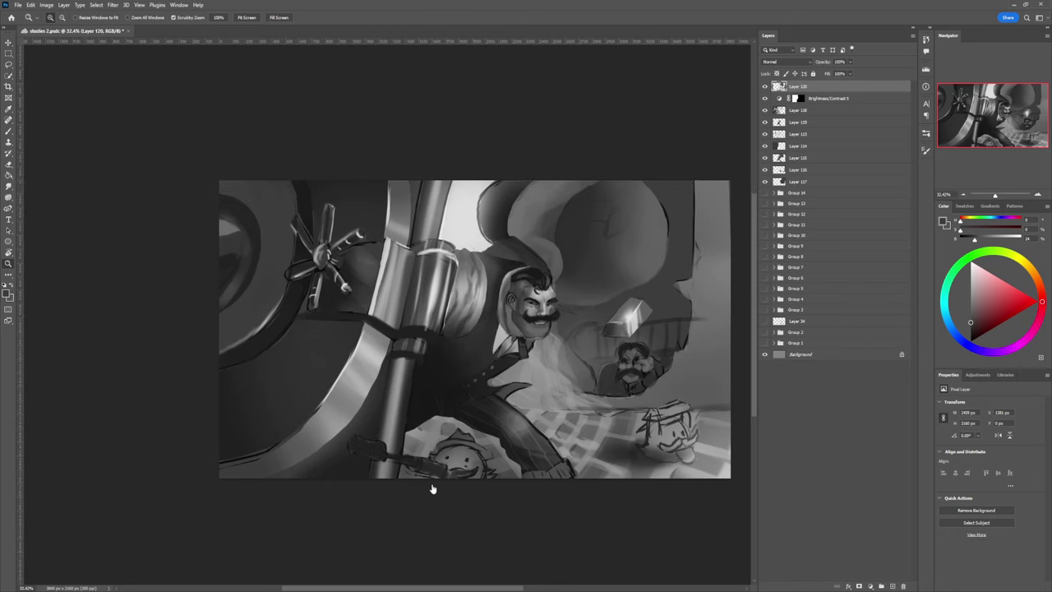
# - Lasso the dark cylinder crossing the lower end of the pole, sample its dark grey and brush a base tone with an enlarged brush
pyautogui.press('l')
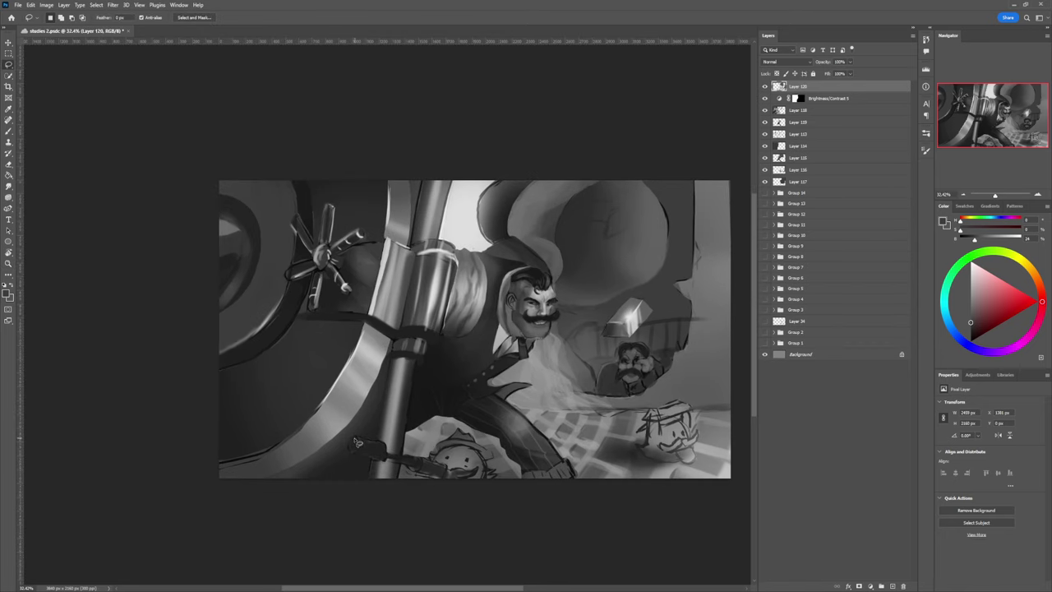
pyautogui.moveTo(359, 442)
pyautogui.mouseDown()
pyautogui.moveTo(358, 457)
pyautogui.moveTo(378, 463)
pyautogui.moveTo(386, 442)
pyautogui.mouseUp()
pyautogui.moveTo(425, 466); pyautogui.dragTo(383, 462)
pyautogui.hotkey('ctrl', 'z')
pyautogui.press('b')
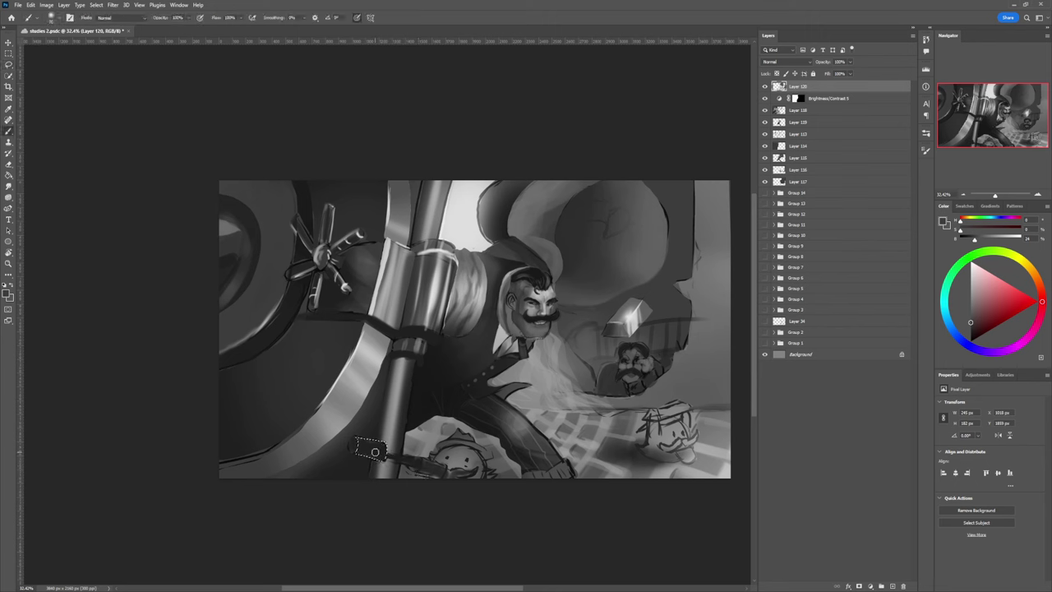
pyautogui.keyDown('alt'); pyautogui.click(378, 450); pyautogui.keyUp('alt')
pyautogui.press(']')
pyautogui.press(']')
pyautogui.press(']')
pyautogui.press(']')
pyautogui.press(']')
pyautogui.press(']')
pyautogui.press(']')
pyautogui.press(']')
pyautogui.moveTo(372, 442); pyautogui.dragTo(362, 452)
# - Choose a light grey and brush a soft metallic highlight along the selected cylinder with a reduced brush
pyautogui.moveTo(982, 292); pyautogui.dragTo(969, 293)
pyautogui.press('[')
pyautogui.press('[')
pyautogui.press('[')
pyautogui.press('[')
pyautogui.press('[')
pyautogui.press('[')
pyautogui.press('[')
pyautogui.press('[')
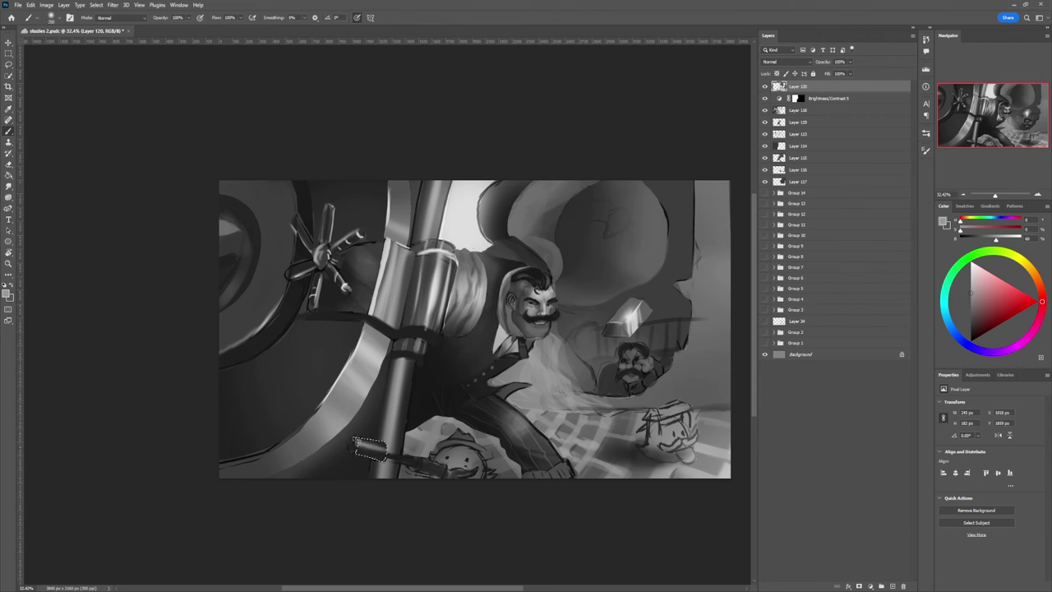
# - Lasso the thin shaft joining the cylinder to its grip, brush a light grey highlight along it, and deselect
pyautogui.press('l')
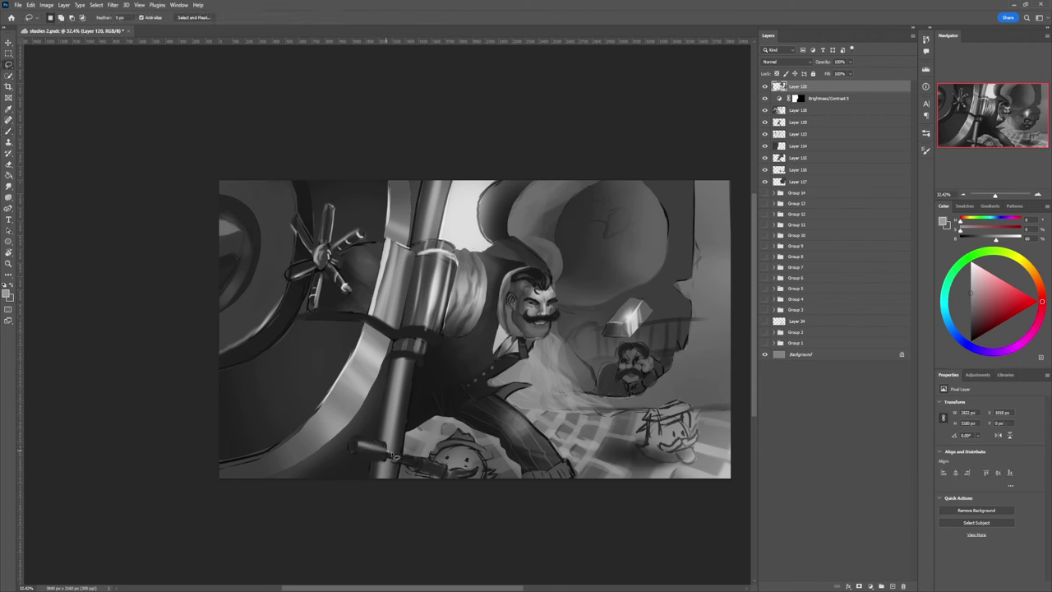
pyautogui.moveTo(405, 467); pyautogui.dragTo(391, 455)
pyautogui.press('b')
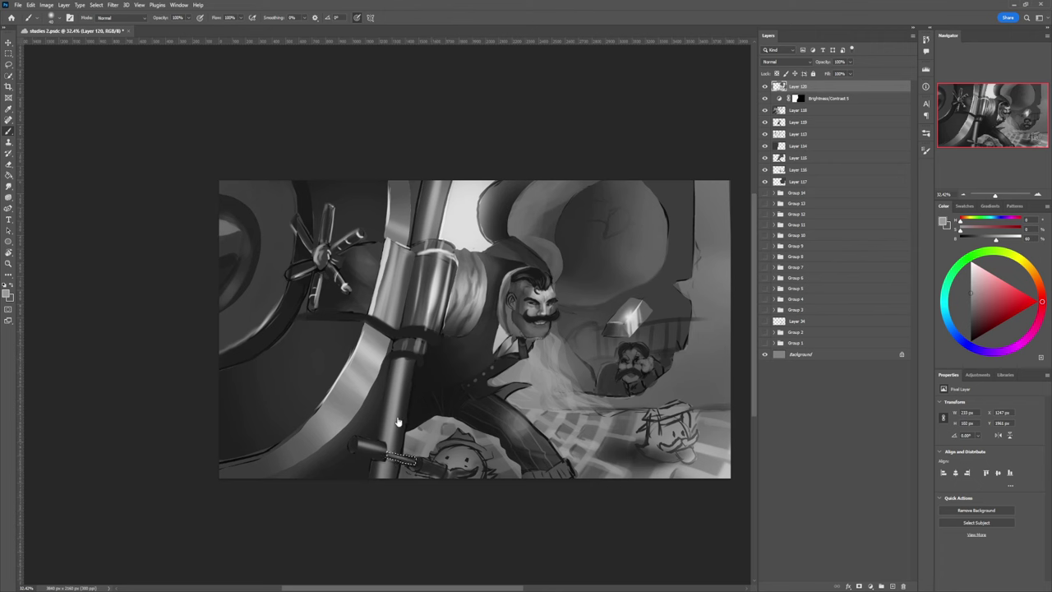
pyautogui.press('l')
pyautogui.hotkey('ctrl', 'd')
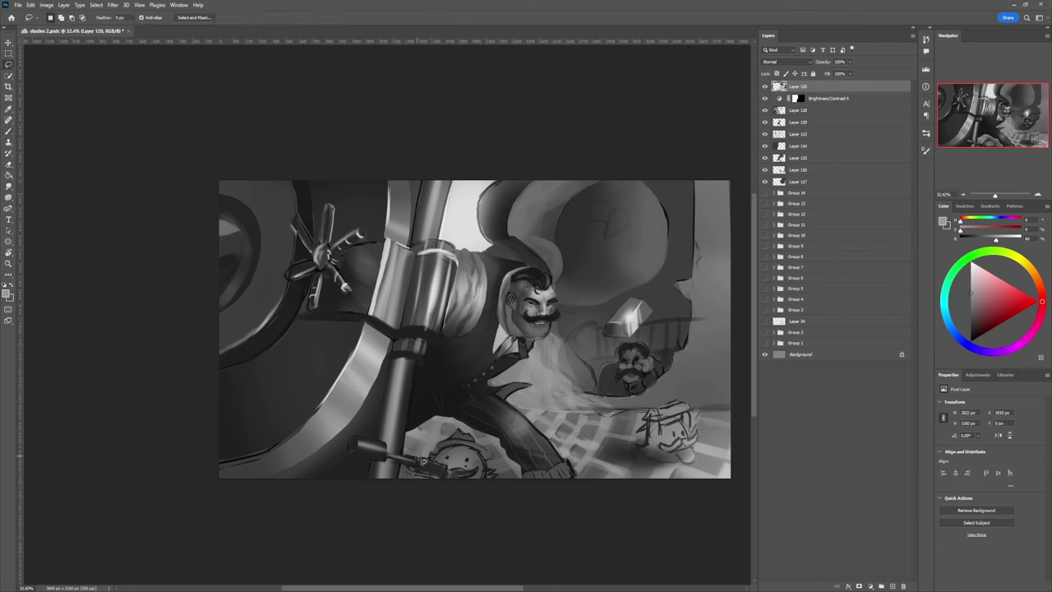
# - Lasso the grip at the shaft's end beside the small figure, shade it with sampled dark grey and a light highlight, and deselect
pyautogui.moveTo(422, 466)
pyautogui.mouseDown()
pyautogui.moveTo(417, 477)
pyautogui.moveTo(451, 485)
pyautogui.moveTo(450, 468)
pyautogui.moveTo(424, 465)
pyautogui.mouseUp()
pyautogui.press('b')
pyautogui.keyDown('alt'); pyautogui.click(412, 466); pyautogui.keyUp('alt')
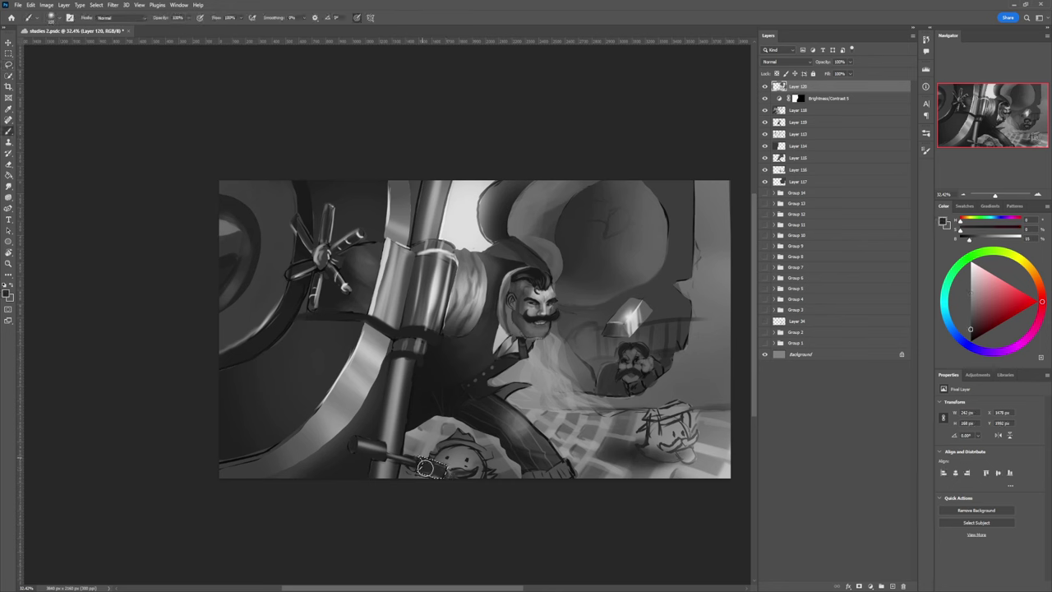
pyautogui.click(969, 282)
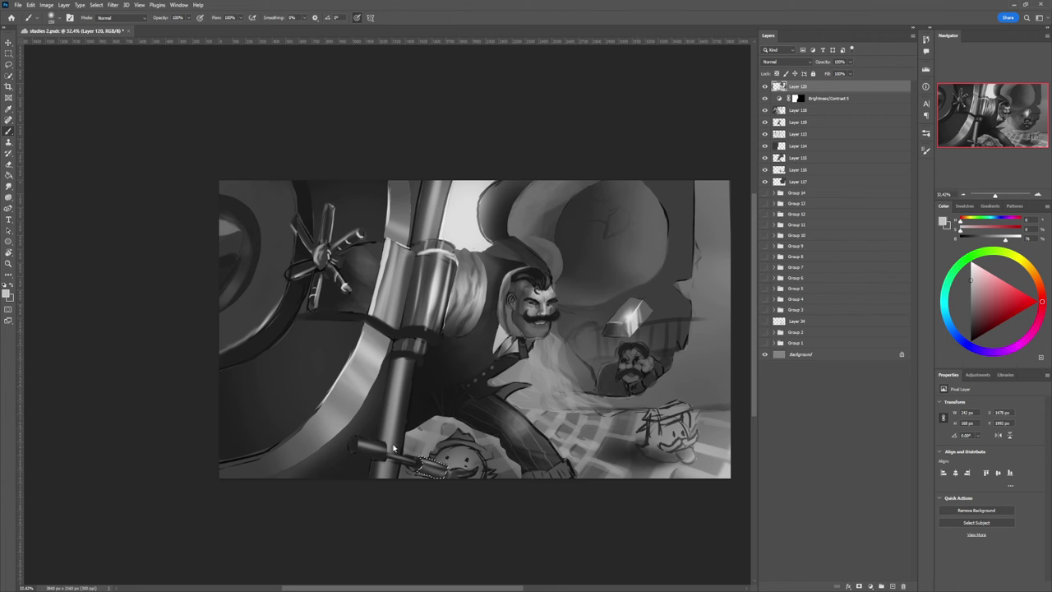
pyautogui.press('l')
pyautogui.hotkey('ctrl', 'd')
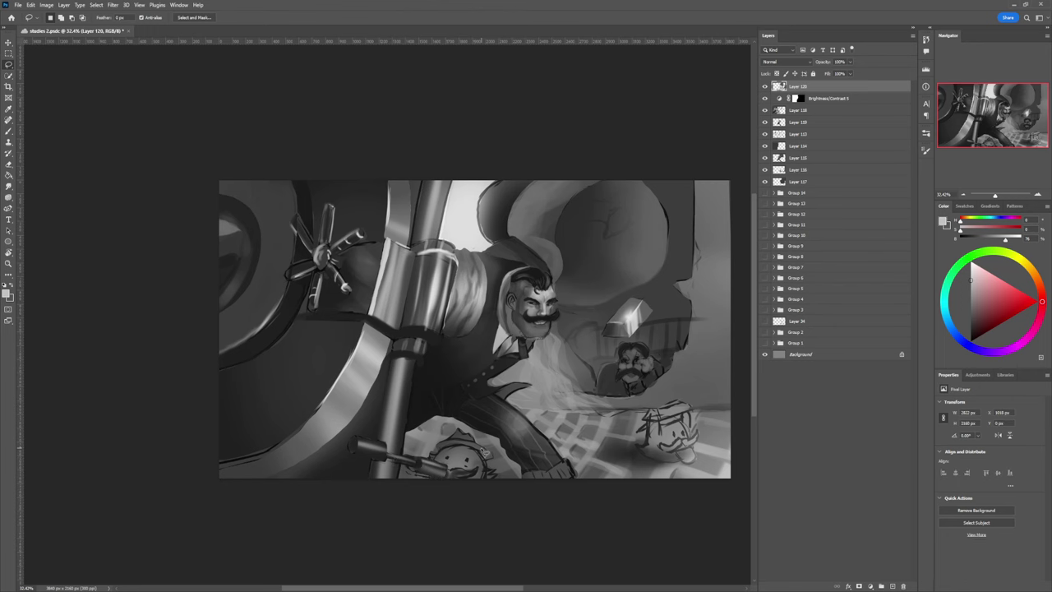
# - Sample a very dark grey from the man's trousers and fill in the hat of the small figure beneath his leg
pyautogui.press('z')
pyautogui.moveTo(457, 470)
pyautogui.mouseDown()
pyautogui.moveTo(439, 446)
pyautogui.moveTo(473, 463)
pyautogui.mouseUp()
pyautogui.press('b')
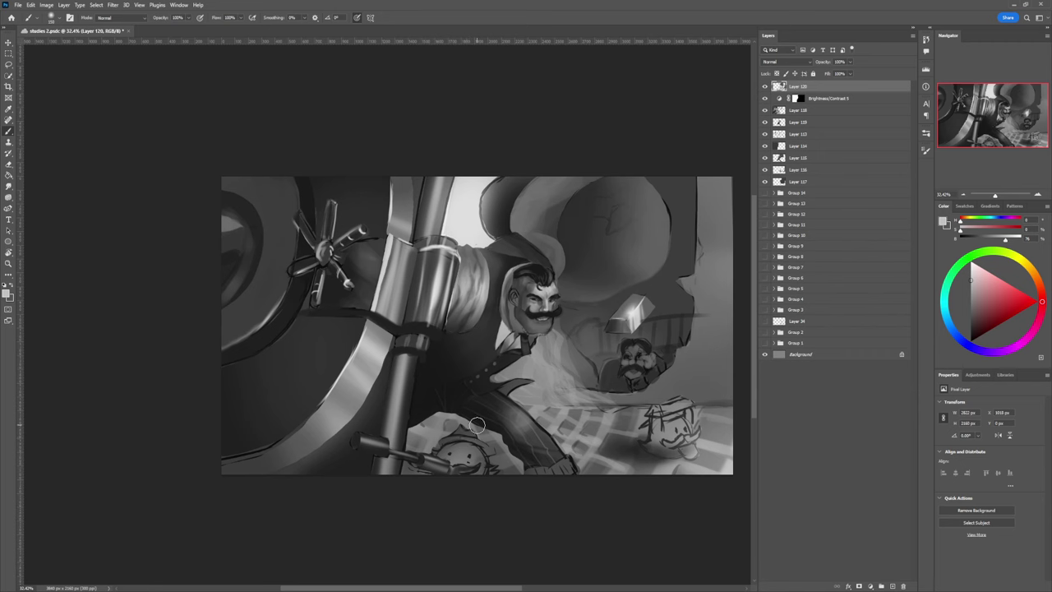
pyautogui.keyDown('alt'); pyautogui.click(476, 424); pyautogui.keyUp('alt')
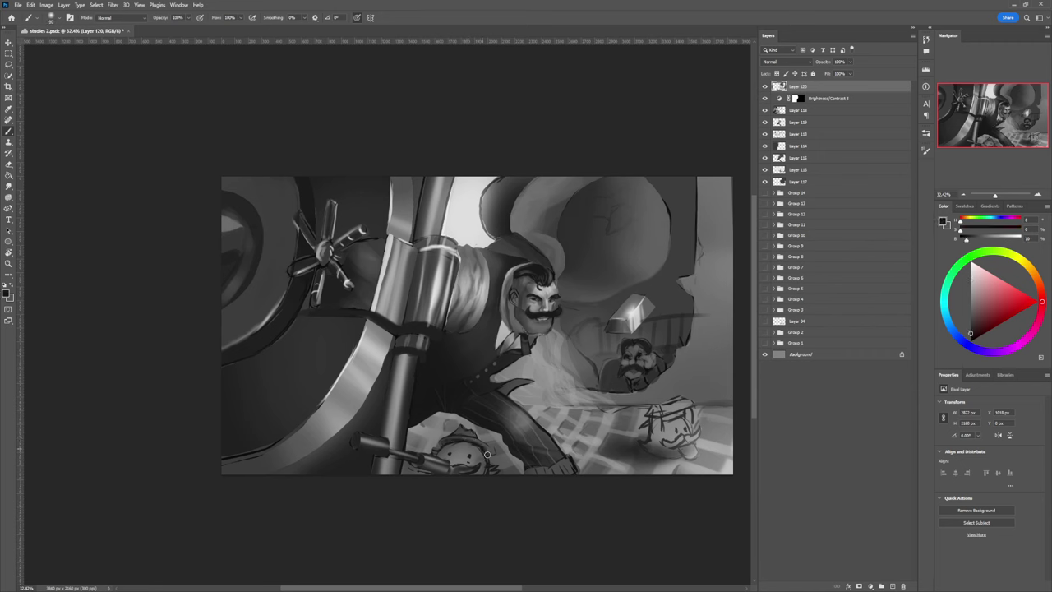
pyautogui.press('[')
pyautogui.press('[')
pyautogui.moveTo(456, 435); pyautogui.dragTo(473, 436)
pyautogui.moveTo(440, 454); pyautogui.dragTo(461, 449)
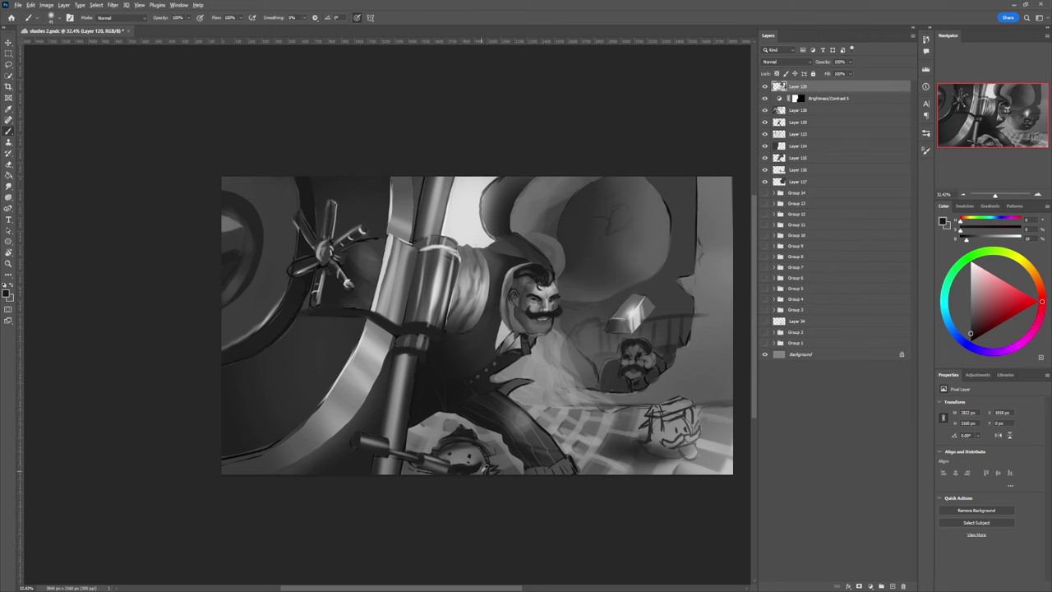
# - Sample greys around the small figure and paint its face, moustache and raised hand over the sketch lines, varying the brush size
pyautogui.keyDown('alt'); pyautogui.click(479, 475); pyautogui.keyUp('alt')
pyautogui.press(']')
pyautogui.press(']')
pyautogui.press(']')
pyautogui.keyDown('alt'); pyautogui.click(483, 465); pyautogui.keyUp('alt')
pyautogui.press('[')
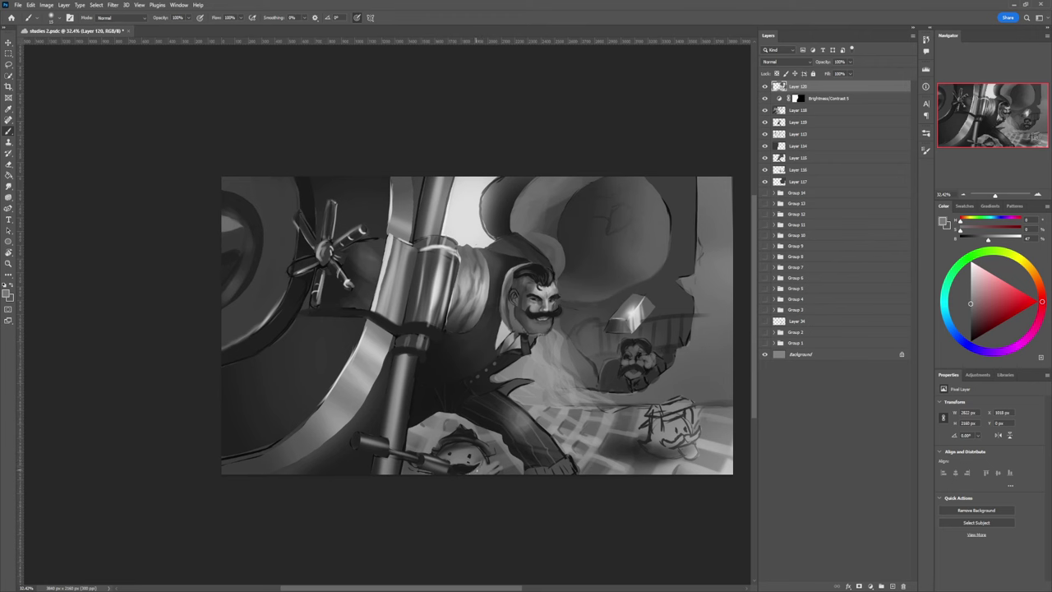
pyautogui.press(']')
# - Choose a near-white grey and paint a small bright stroke at the cylinder's open end with a thin brush
pyautogui.press('z')
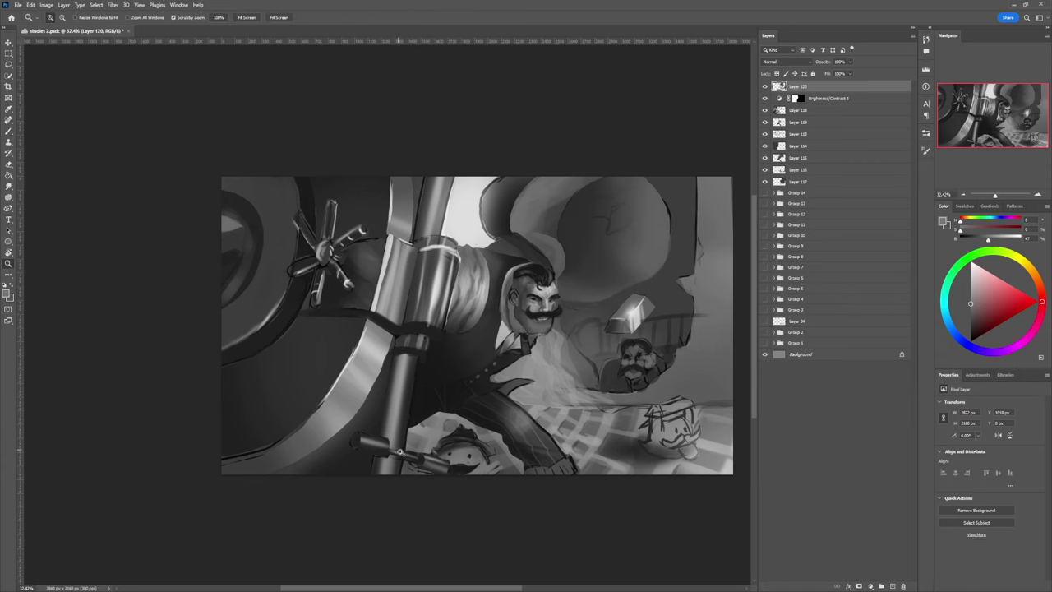
pyautogui.moveTo(427, 450)
pyautogui.mouseDown()
pyautogui.moveTo(415, 446)
pyautogui.moveTo(460, 445)
pyautogui.mouseUp()
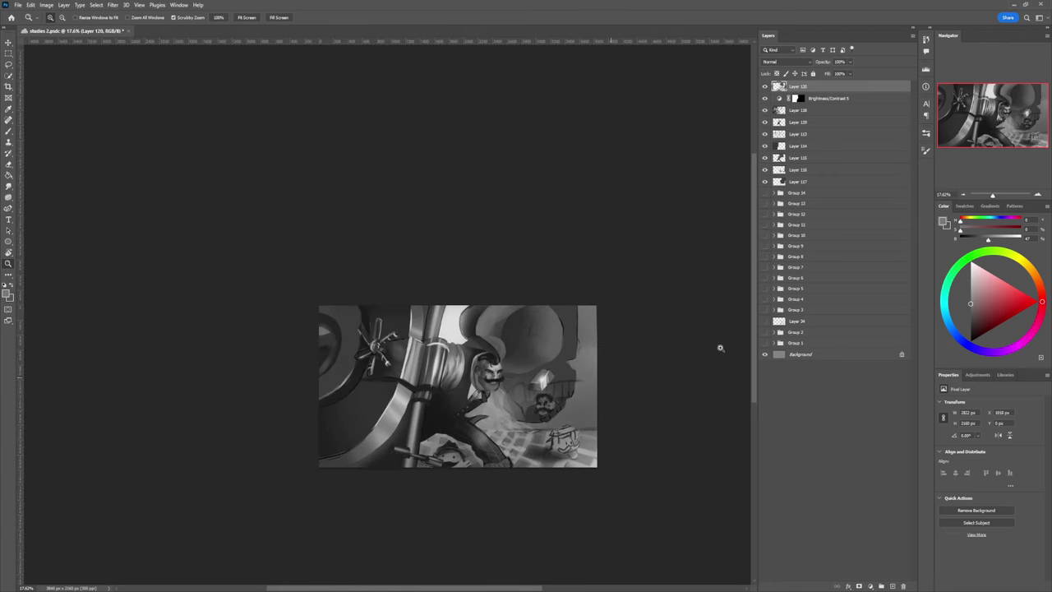
pyautogui.click(970, 270)
pyautogui.moveTo(387, 465); pyautogui.dragTo(417, 434)
pyautogui.press('b')
pyautogui.press('[')
pyautogui.press('[')
pyautogui.press('[')
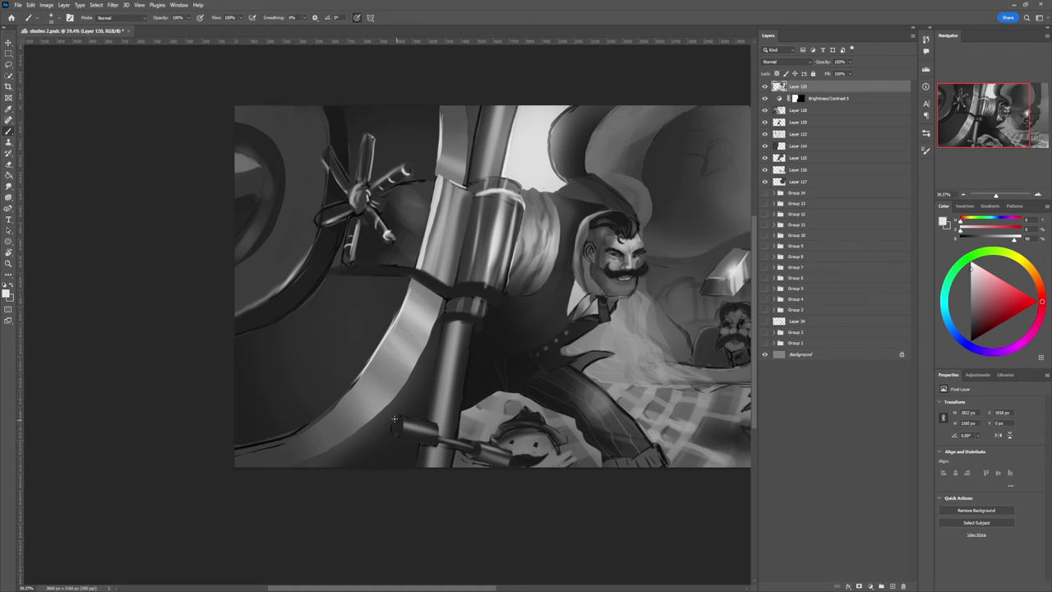
pyautogui.moveTo(396, 417)
pyautogui.mouseDown()
pyautogui.moveTo(382, 400)
pyautogui.moveTo(398, 424)
pyautogui.moveTo(372, 422)
pyautogui.moveTo(374, 436)
pyautogui.moveTo(377, 419)
pyautogui.moveTo(398, 430)
pyautogui.moveTo(399, 421)
pyautogui.moveTo(394, 431)
pyautogui.mouseUp()
# - Build up a bright near-white flame bursting from the cylinder's open end with progressively larger brush sizes
pyautogui.press(']')
pyautogui.press(']')
pyautogui.press(']')
pyautogui.moveTo(394, 423)
pyautogui.mouseDown()
pyautogui.moveTo(378, 424)
pyautogui.moveTo(386, 432)
pyautogui.moveTo(350, 410)
pyautogui.moveTo(391, 434)
pyautogui.mouseUp()
pyautogui.press(']')
pyautogui.press(']')
pyautogui.press(']')
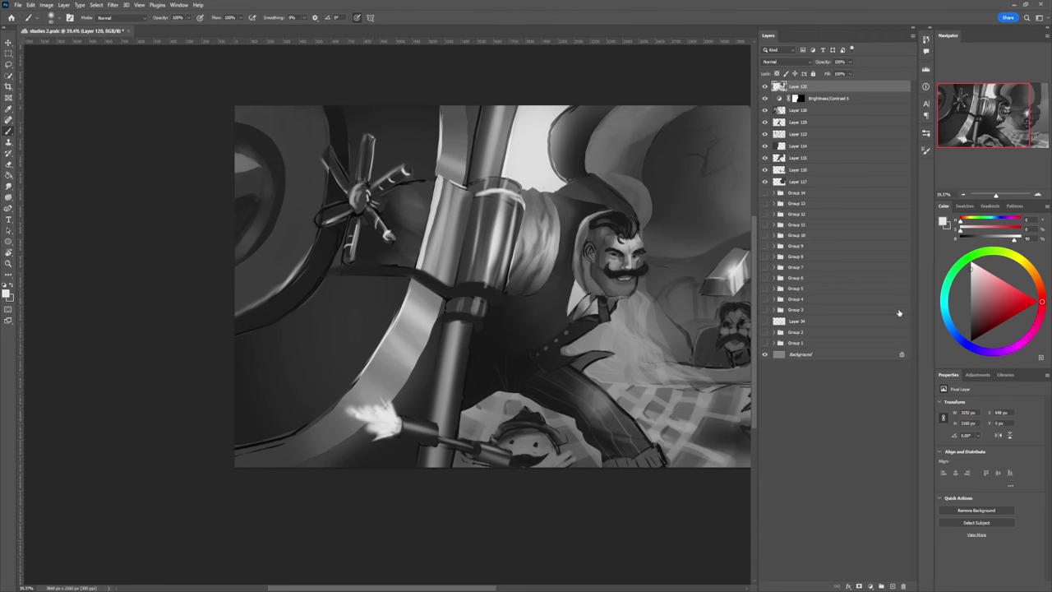
# - Choose a medium grey, sample from the flame, and paint darker shading into the flame at the cylinder's open end
pyautogui.click(970, 295)
pyautogui.click(971, 313)
pyautogui.keyDown('alt'); pyautogui.click(391, 402); pyautogui.keyUp('alt')
pyautogui.moveTo(397, 426)
pyautogui.mouseDown()
pyautogui.moveTo(375, 433)
pyautogui.moveTo(375, 415)
pyautogui.mouseUp()
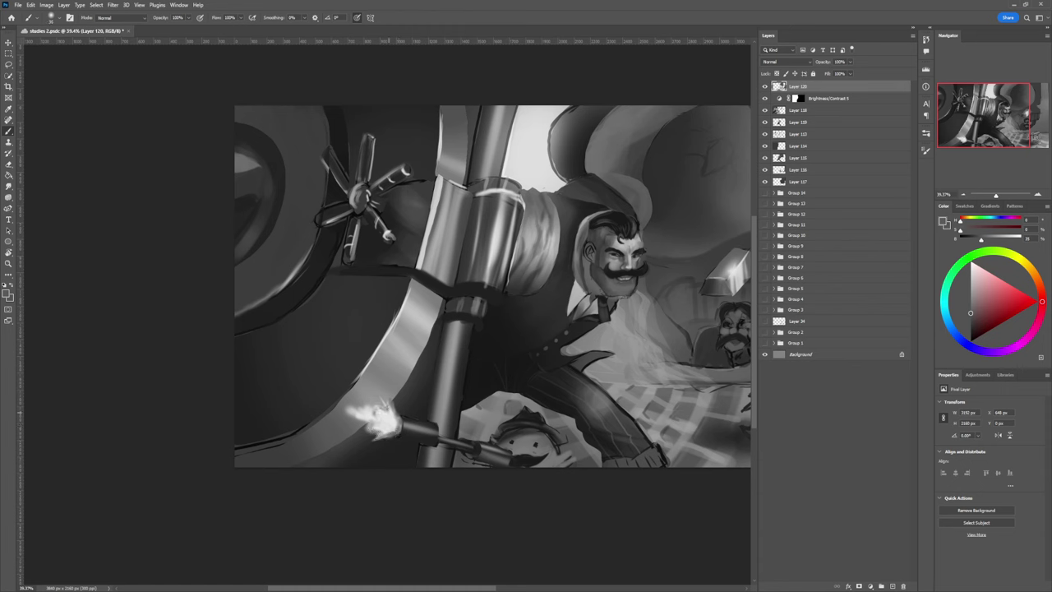
pyautogui.moveTo(392, 427); pyautogui.dragTo(365, 409)
# - Choose a light grey of 84% brightness and paint thin spark streaks across the dark round form and the lower pole, reducing the brush size
pyautogui.press('z')
pyautogui.moveTo(428, 430); pyautogui.dragTo(358, 429)
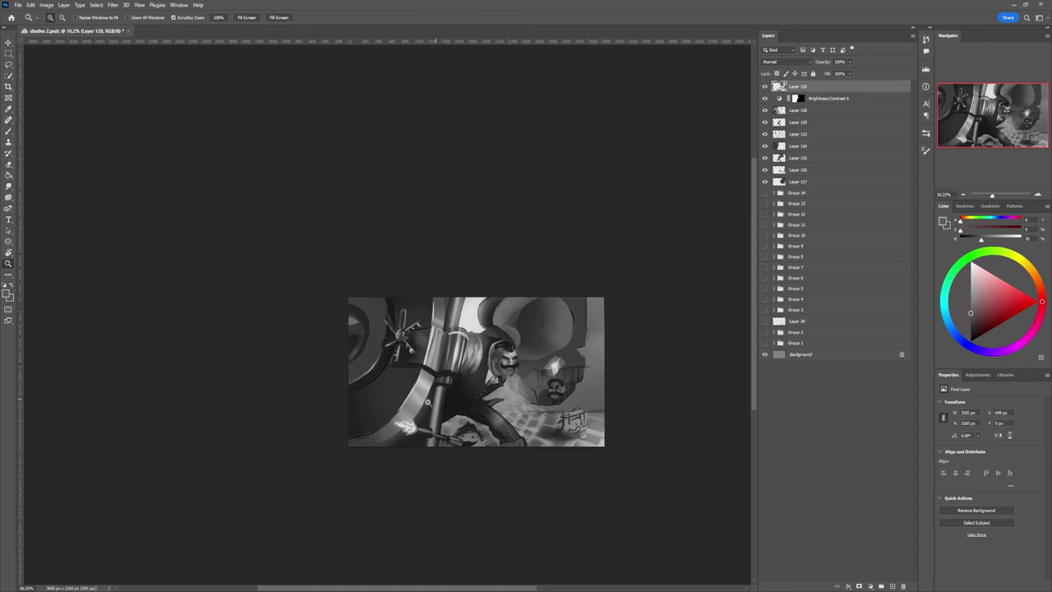
pyautogui.click(426, 408)
pyautogui.press('b')
pyautogui.moveTo(970, 281); pyautogui.dragTo(973, 273)
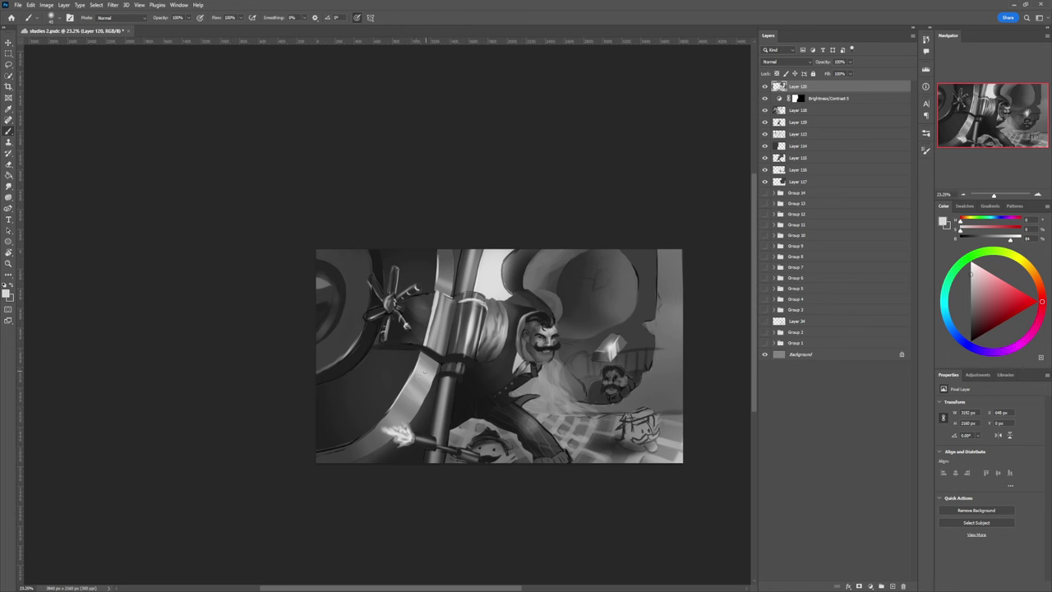
pyautogui.moveTo(409, 377)
pyautogui.mouseDown()
pyautogui.moveTo(335, 377)
pyautogui.moveTo(402, 377)
pyautogui.moveTo(377, 379)
pyautogui.mouseUp()
pyautogui.press('[')
pyautogui.press('[')
pyautogui.press('[')
pyautogui.press('[')
pyautogui.moveTo(460, 384); pyautogui.dragTo(440, 375)
# - Enlarge the brush, choose a near-white of 91% brightness, and paint a bright streak from the spoked handle to the curved metal band
pyautogui.press(']')
pyautogui.press(']')
pyautogui.press(']')
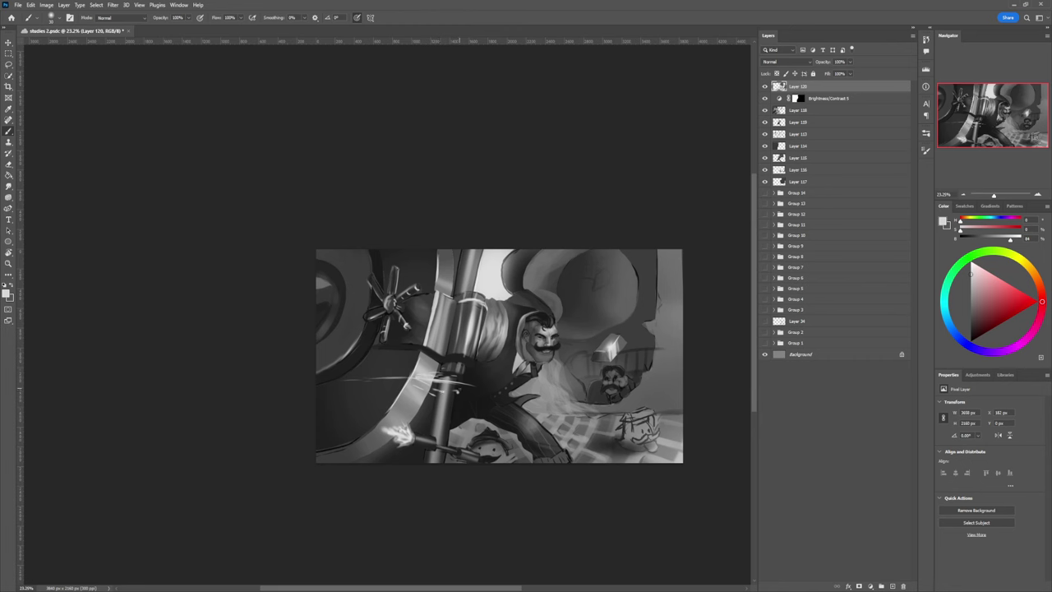
pyautogui.press(']')
pyautogui.press(']')
pyautogui.press(']')
pyautogui.press(']')
pyautogui.click(973, 271)
pyautogui.moveTo(389, 305)
pyautogui.mouseDown()
pyautogui.moveTo(426, 308)
pyautogui.moveTo(345, 300)
pyautogui.moveTo(431, 310)
pyautogui.mouseUp()
# - Paint a fan of thin near-white spark streaks from the bright point on the metal band across the pole and the man's sleeve
pyautogui.press('[')
pyautogui.press('[')
pyautogui.press('[')
pyautogui.press('[')
pyautogui.moveTo(486, 303); pyautogui.dragTo(430, 310)
pyautogui.moveTo(486, 324)
pyautogui.mouseDown()
pyautogui.moveTo(427, 310)
pyautogui.moveTo(440, 318)
pyautogui.mouseUp()
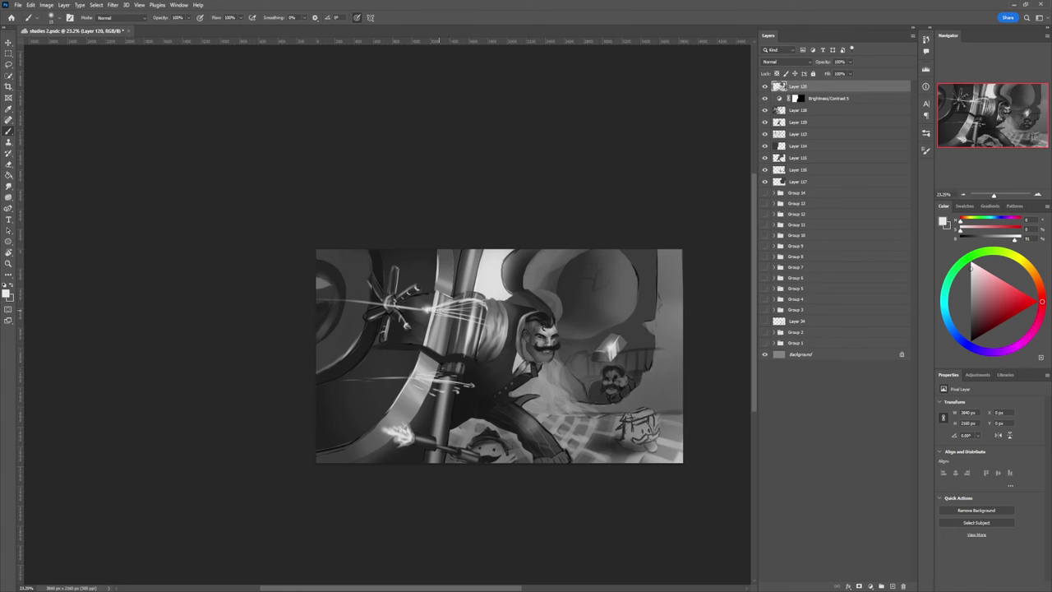
pyautogui.moveTo(509, 309); pyautogui.dragTo(434, 307)
pyautogui.moveTo(498, 301); pyautogui.dragTo(454, 307)
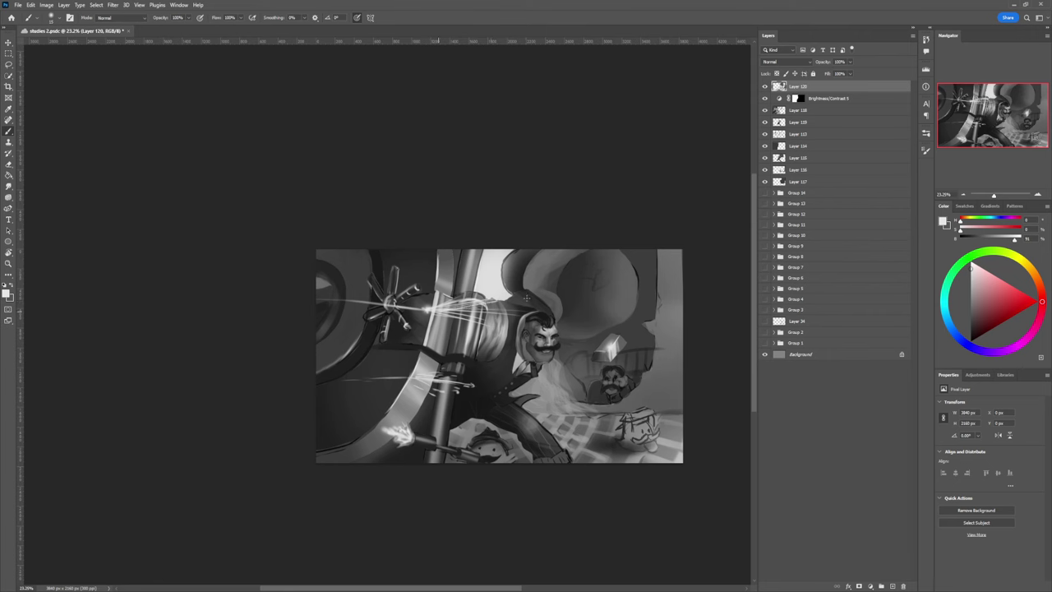
pyautogui.moveTo(530, 294); pyautogui.dragTo(496, 300)
# - Add a near-white stroke below the spark fan near the pole with a larger brush, and check the whole composition
pyautogui.press(']')
pyautogui.press(']')
pyautogui.press(']')
pyautogui.moveTo(442, 320); pyautogui.dragTo(468, 328)
pyautogui.press('z')
pyautogui.moveTo(488, 420); pyautogui.dragTo(428, 411)
pyautogui.moveTo(551, 430); pyautogui.dragTo(577, 436)
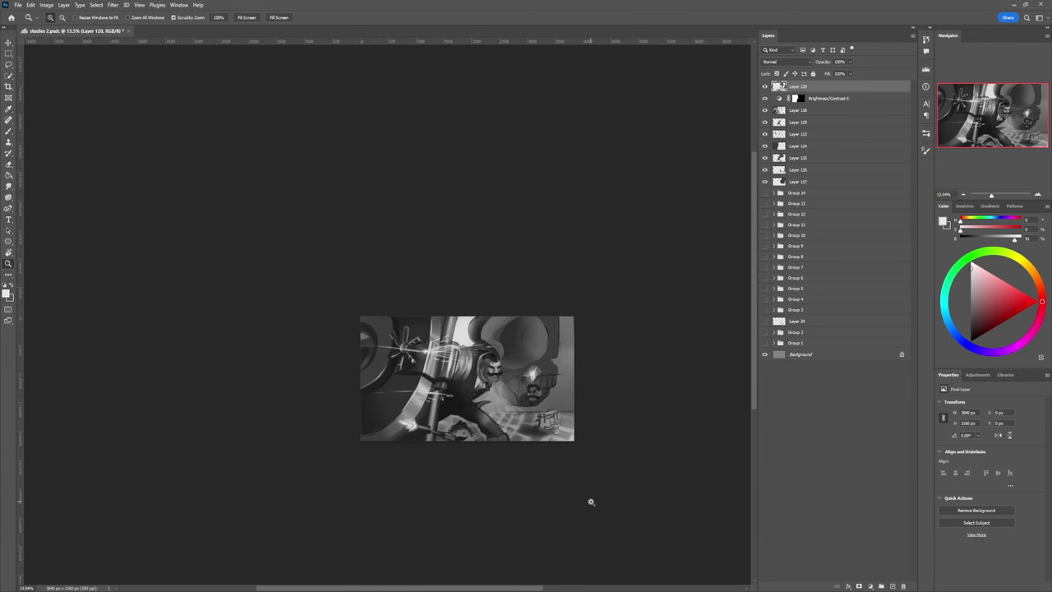
pyautogui.moveTo(587, 484); pyautogui.dragTo(579, 477)
pyautogui.moveTo(501, 449); pyautogui.dragTo(550, 468)
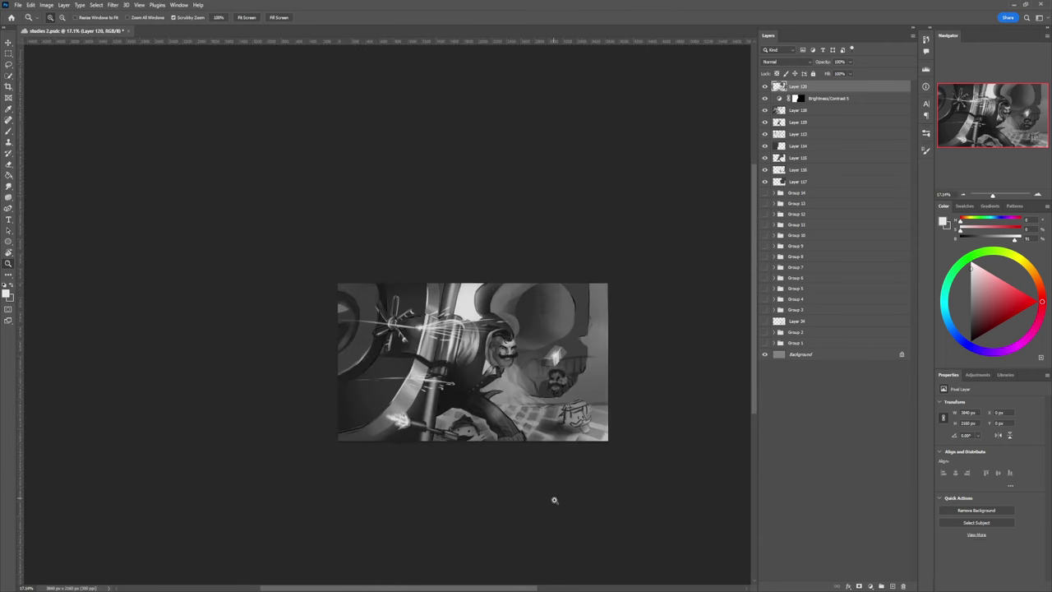